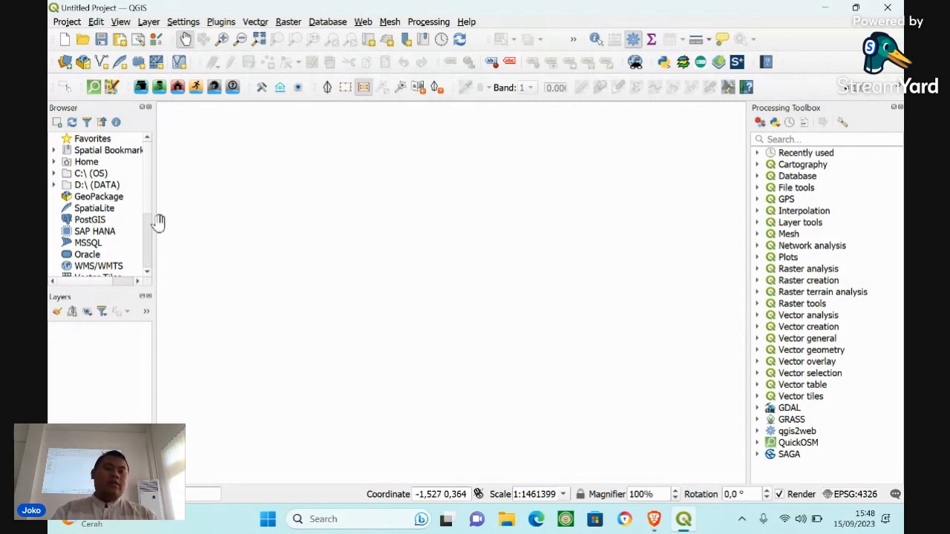
Widen the Browser panel and add the Hybrid XYZ tile layer to the map as a basemap
left_click_drag(156, 222, 185, 223)
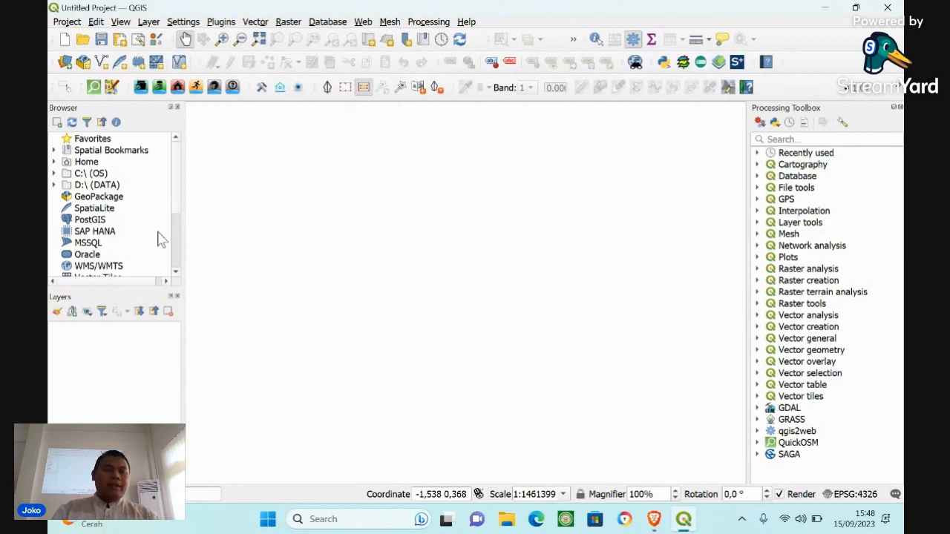
scroll(177, 183, "down", 3)
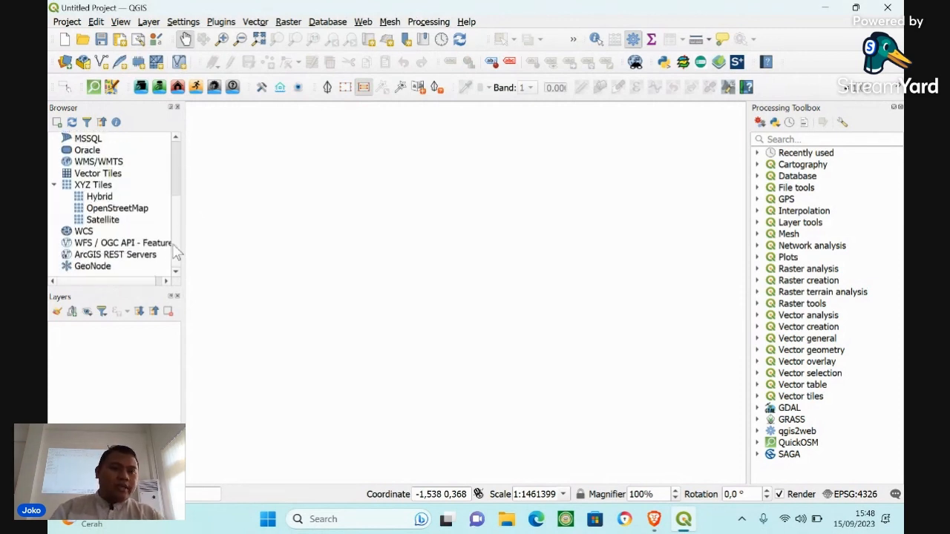
left_click(104, 197)
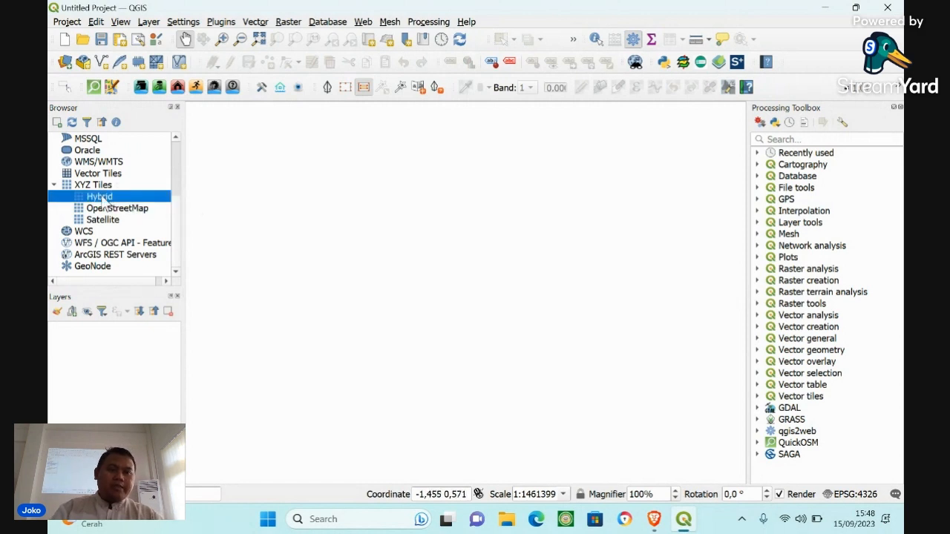
left_click_drag(104, 197, 437, 304)
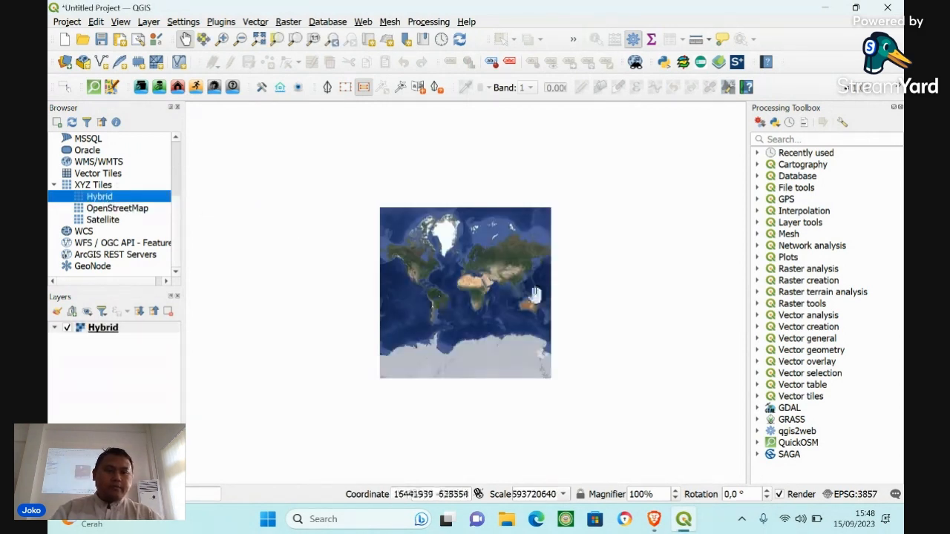
Zoom the map from the world view to Pontianak in West Kalimantan and show the river junction beside the city
left_click(221, 39)
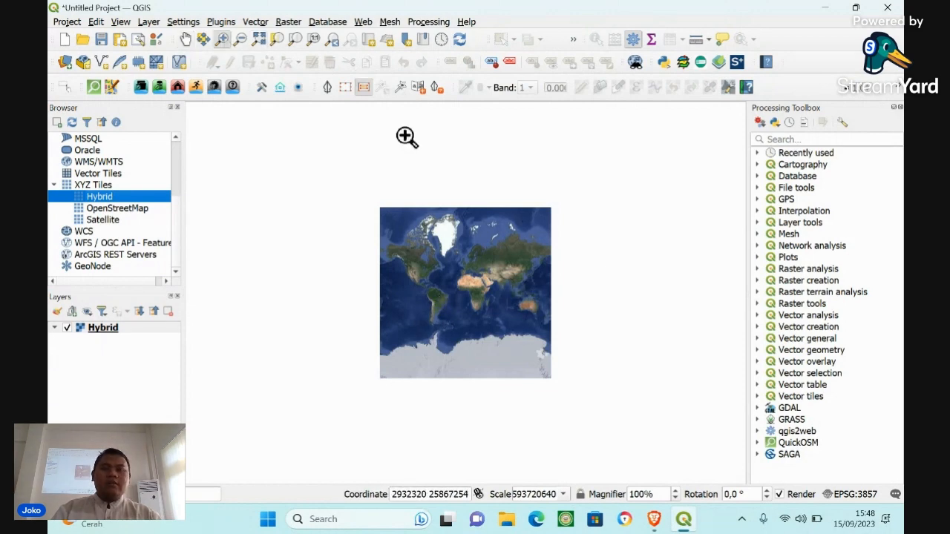
left_click_drag(511, 284, 524, 297)
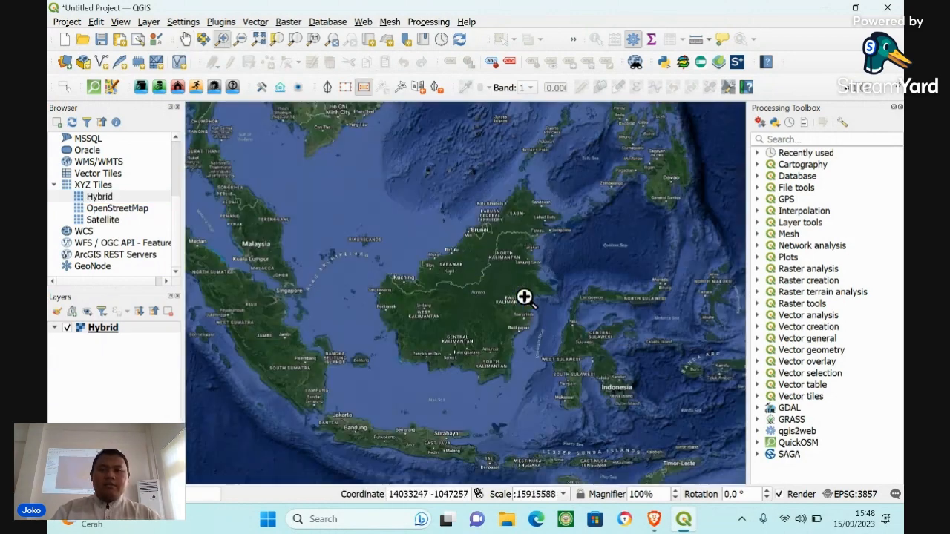
left_click_drag(375, 282, 496, 389)
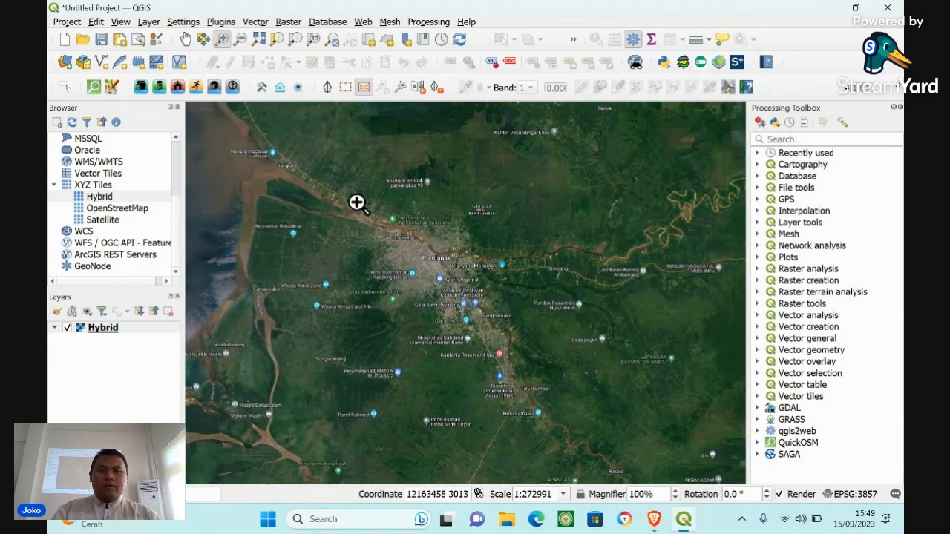
left_click_drag(358, 203, 490, 319)
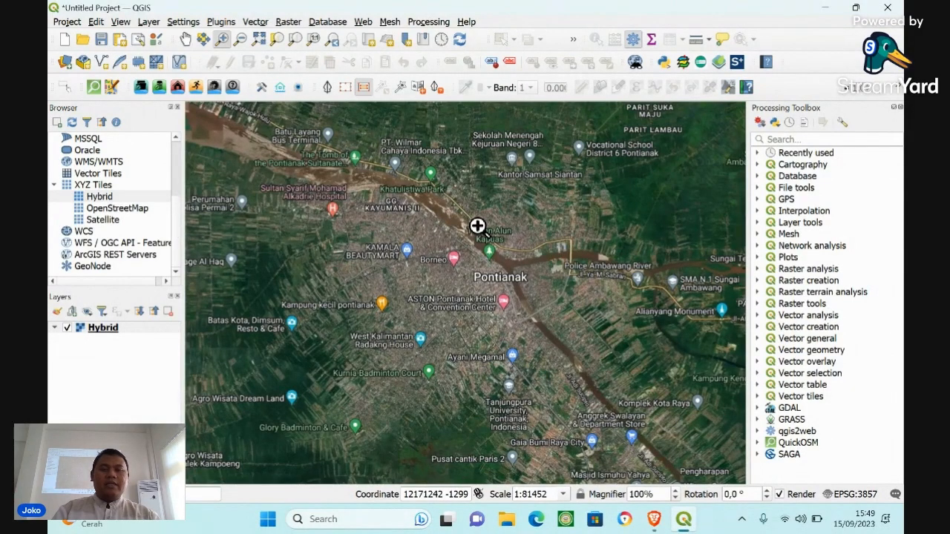
left_click_drag(407, 179, 615, 383)
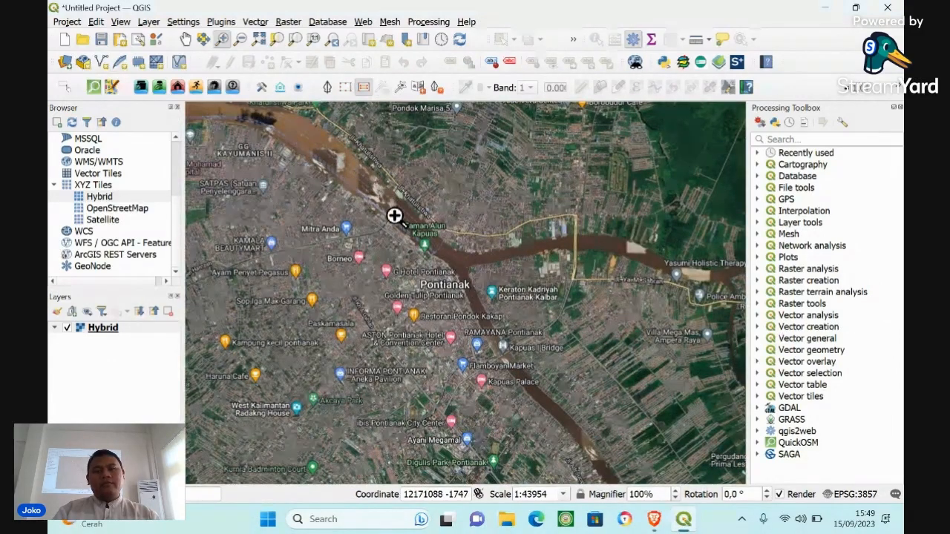
left_click(185, 38)
left_click_drag(392, 164, 396, 189)
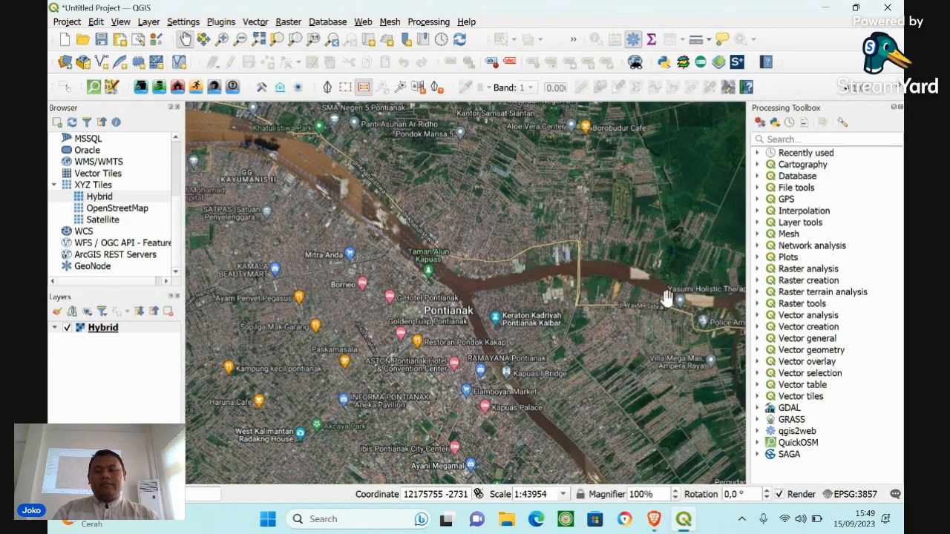
left_click_drag(612, 272, 617, 273)
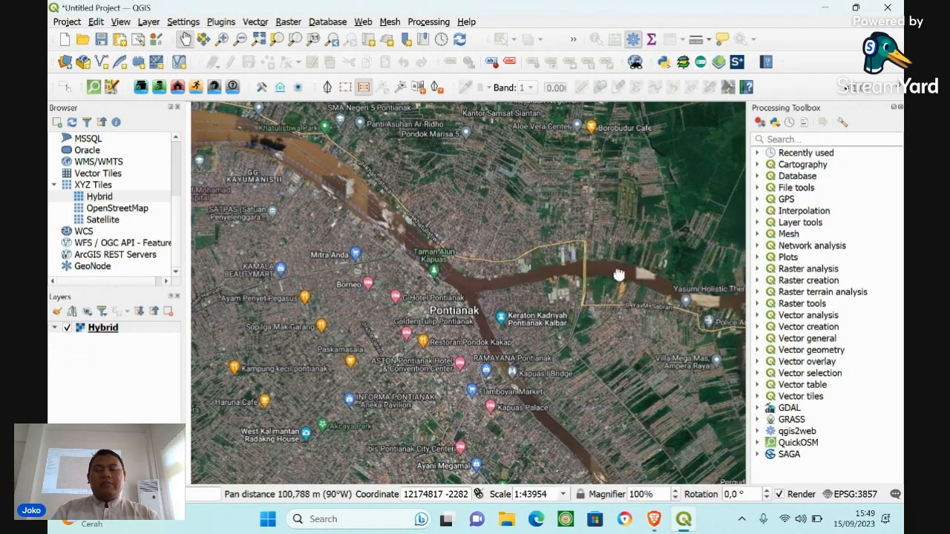
left_click_drag(433, 273, 413, 281)
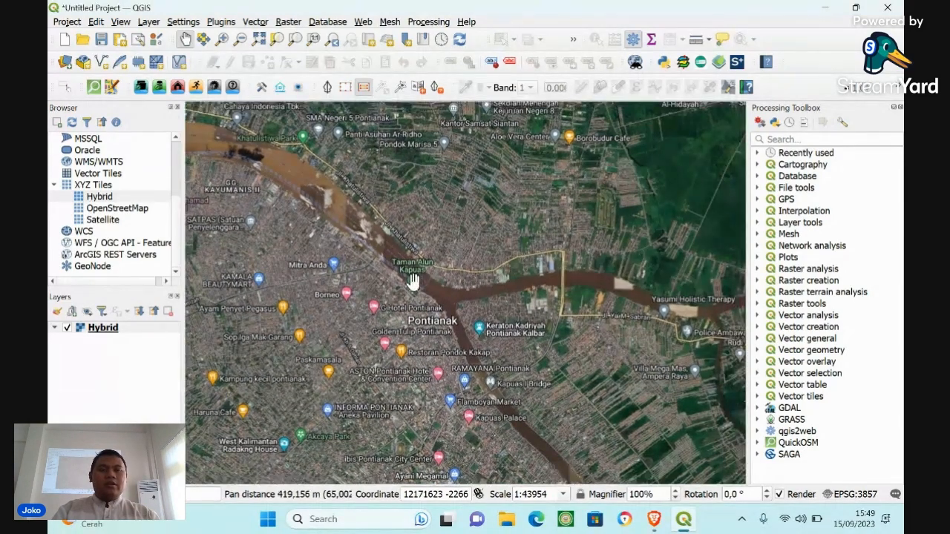
Zoom in further on the river northwest of Pontianak and centre the stretch near Khatulistiwa Park
left_click(226, 43)
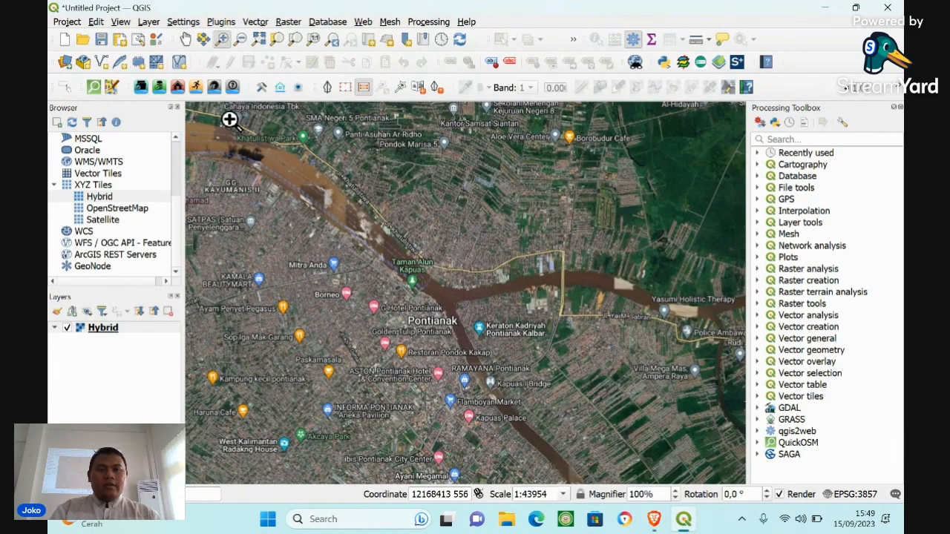
left_click_drag(217, 107, 718, 478)
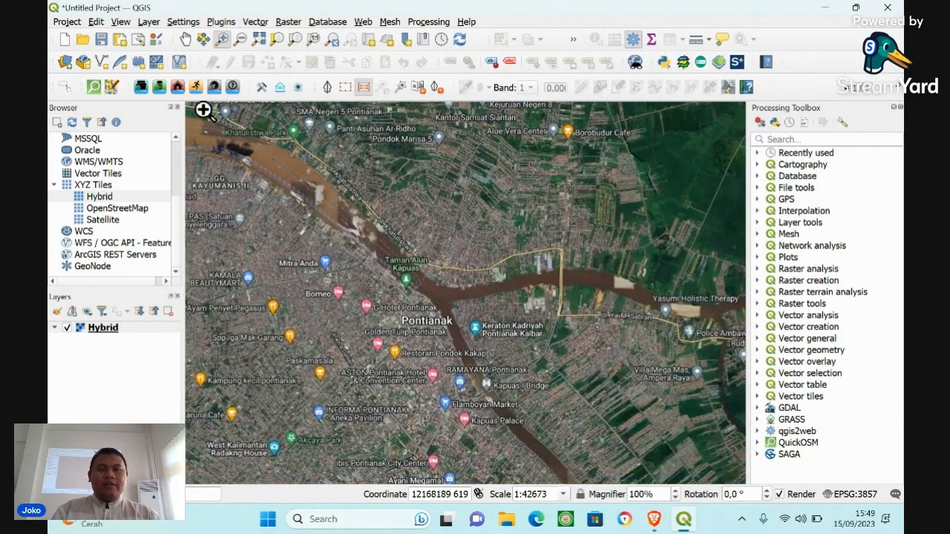
left_click_drag(203, 110, 641, 469)
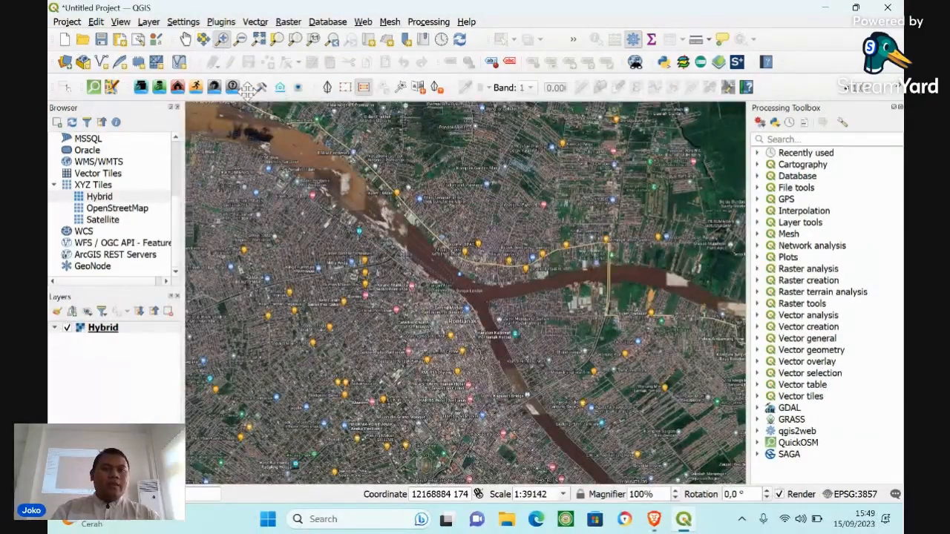
left_click(281, 112)
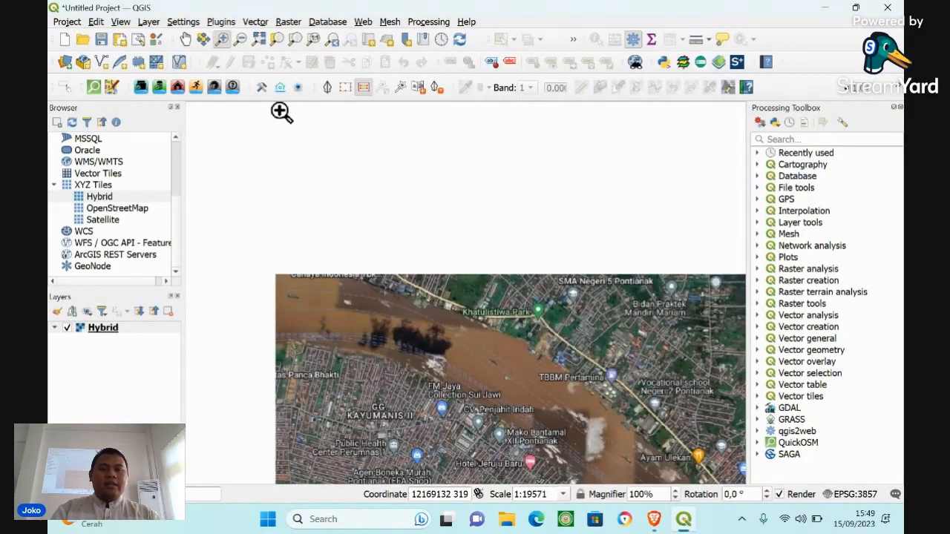
left_click(185, 38)
left_click_drag(376, 250, 371, 202)
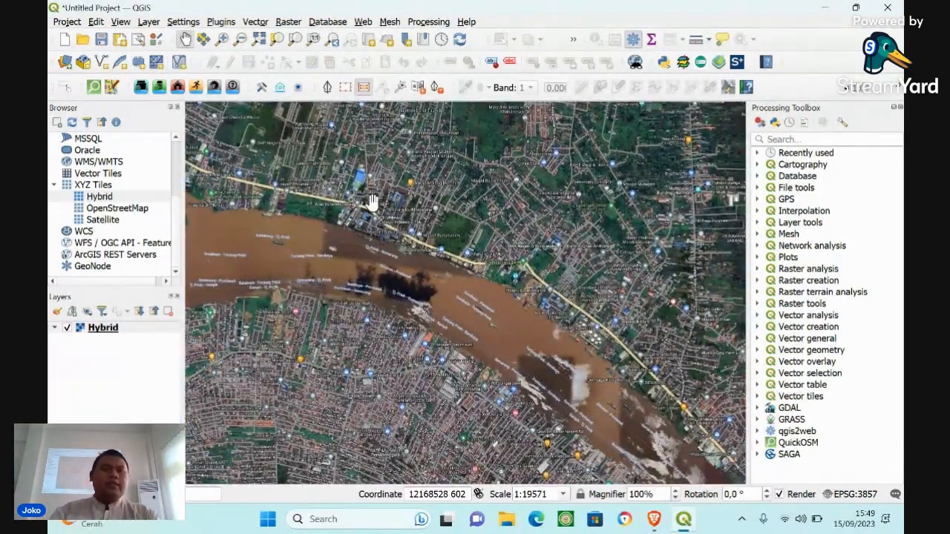
left_click_drag(372, 204, 397, 185)
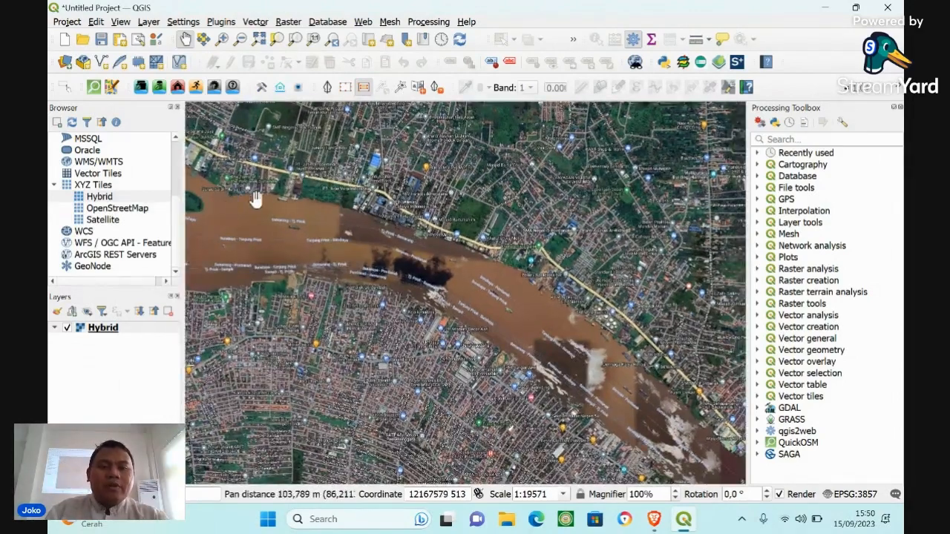
left_click_drag(343, 211, 334, 209)
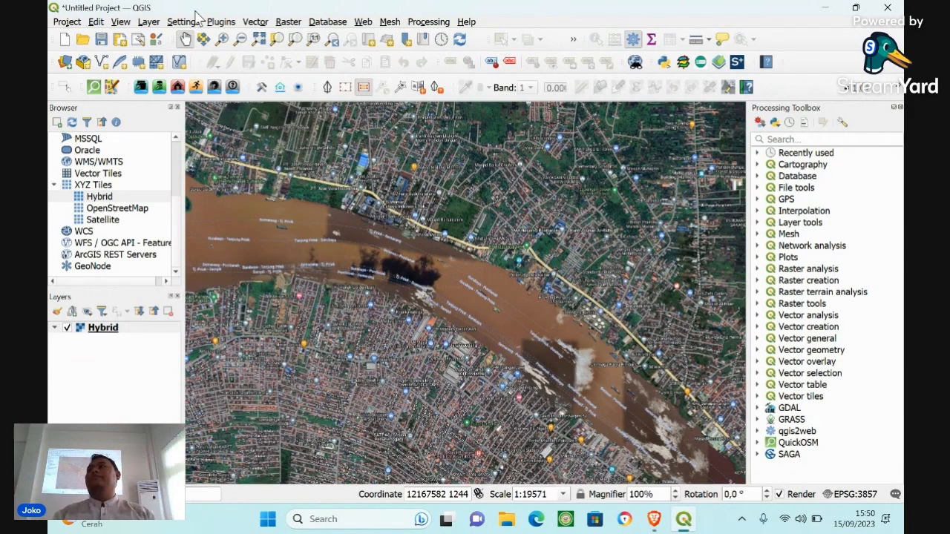
Start creating a new shapefile layer
left_click(96, 23)
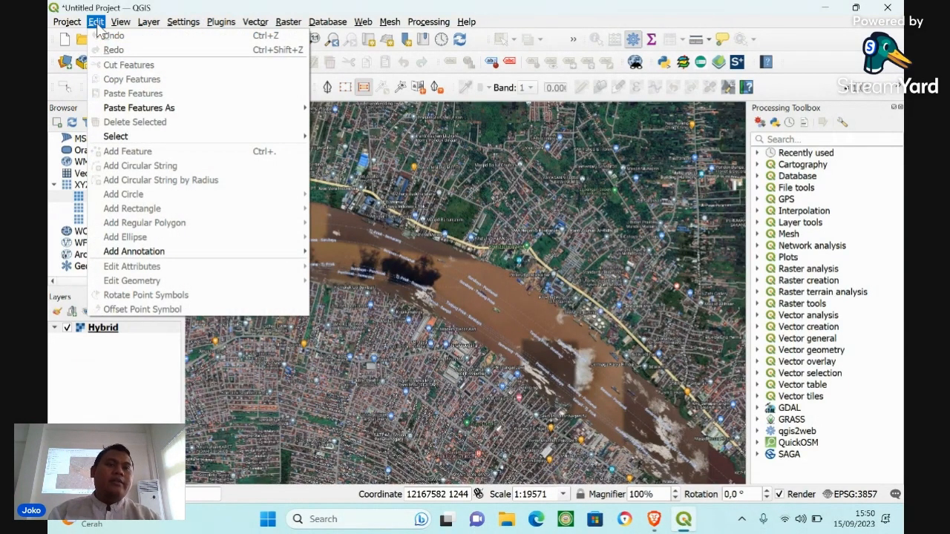
left_click(179, 11)
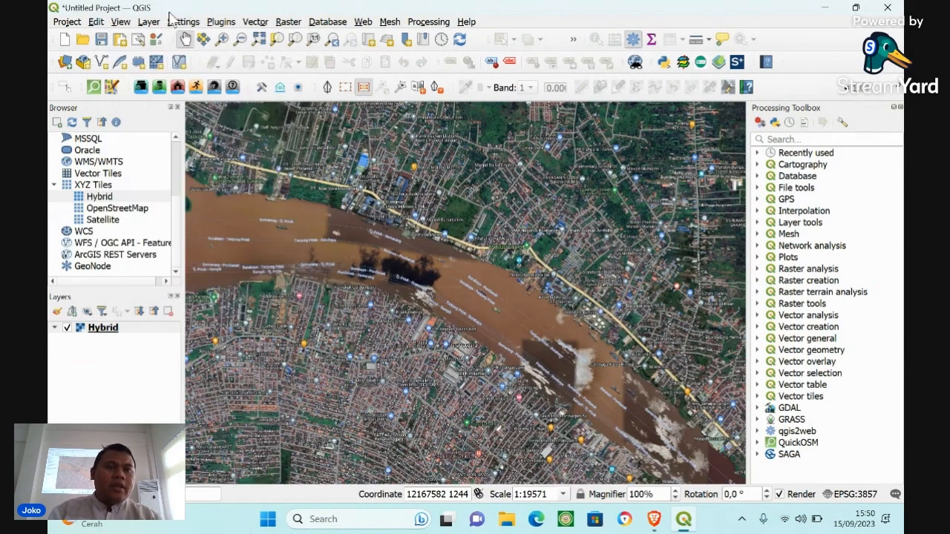
left_click(149, 22)
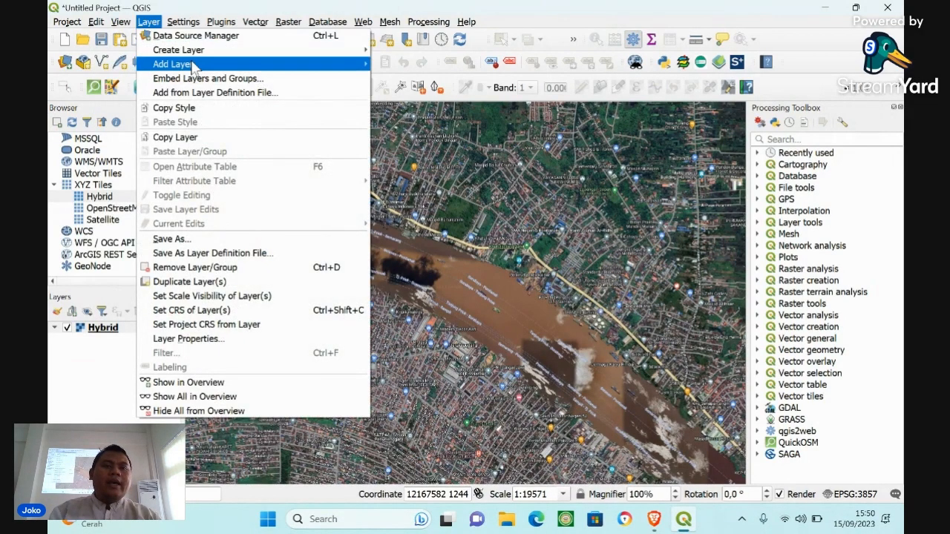
mouse_move(198, 69)
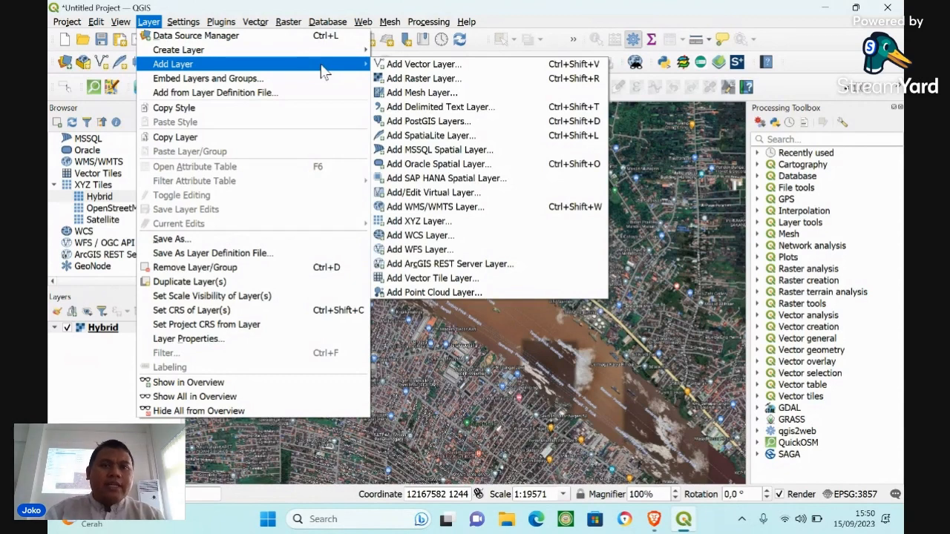
mouse_move(335, 55)
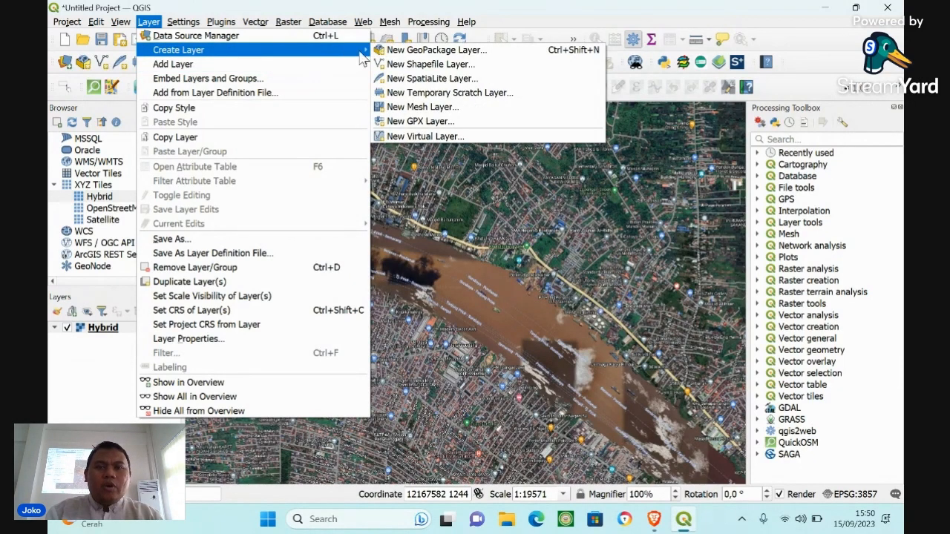
left_click(479, 70)
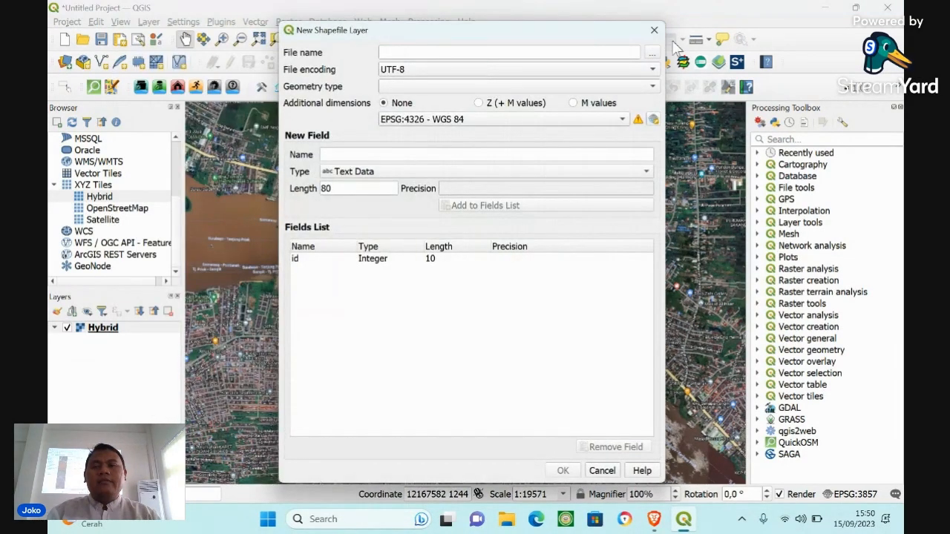
Choose the SIG folder inside 004 Ngajar on drive D: as the save location of the new shapefile
left_click(653, 53)
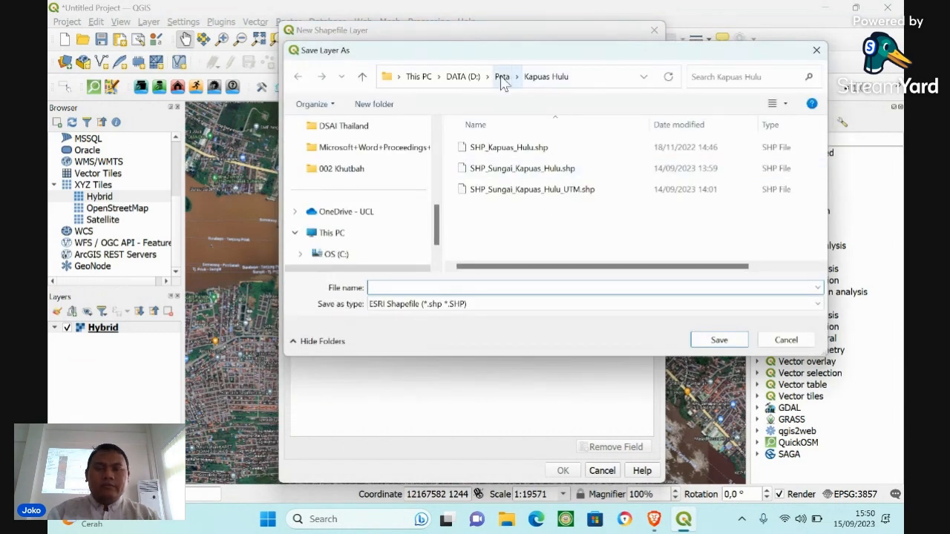
left_click(464, 77)
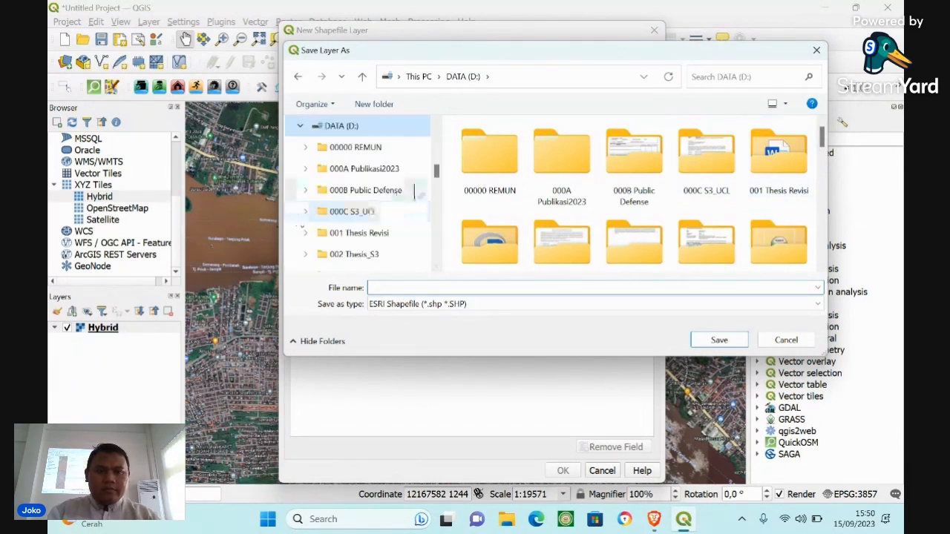
left_click(437, 269)
left_click(437, 269)
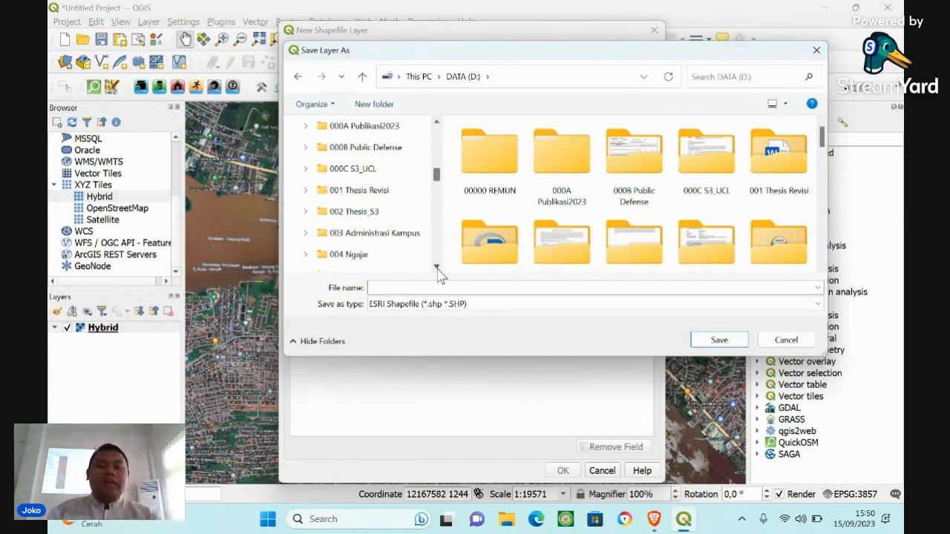
left_click_drag(437, 175, 437, 186)
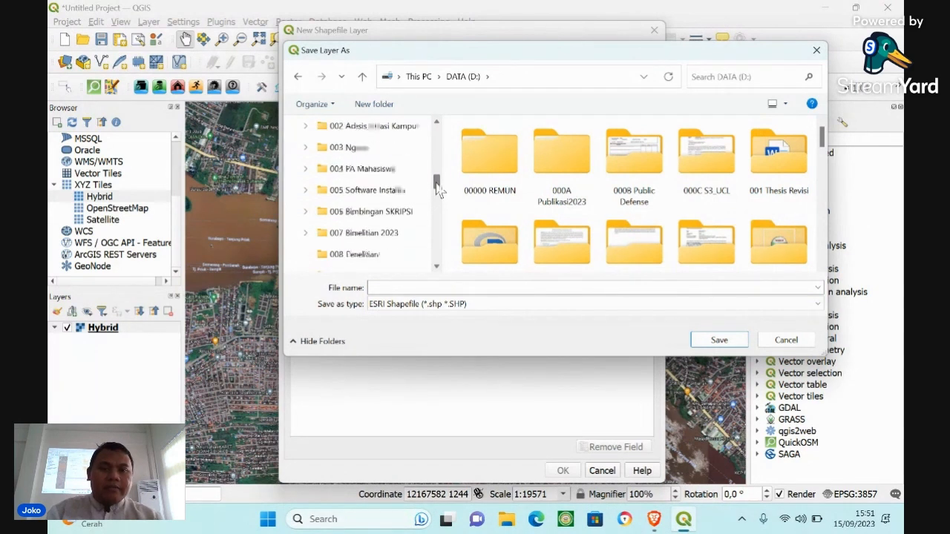
left_click(306, 148)
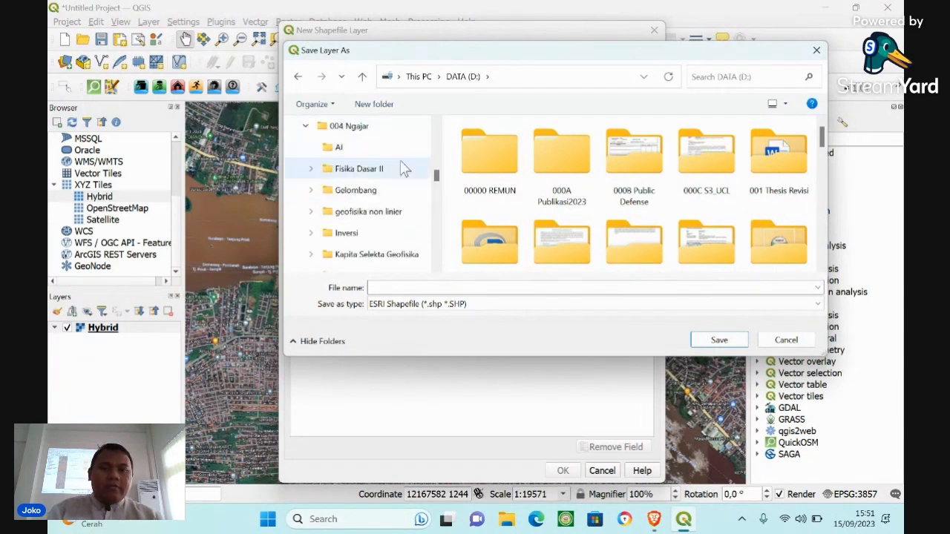
left_click_drag(438, 182, 441, 198)
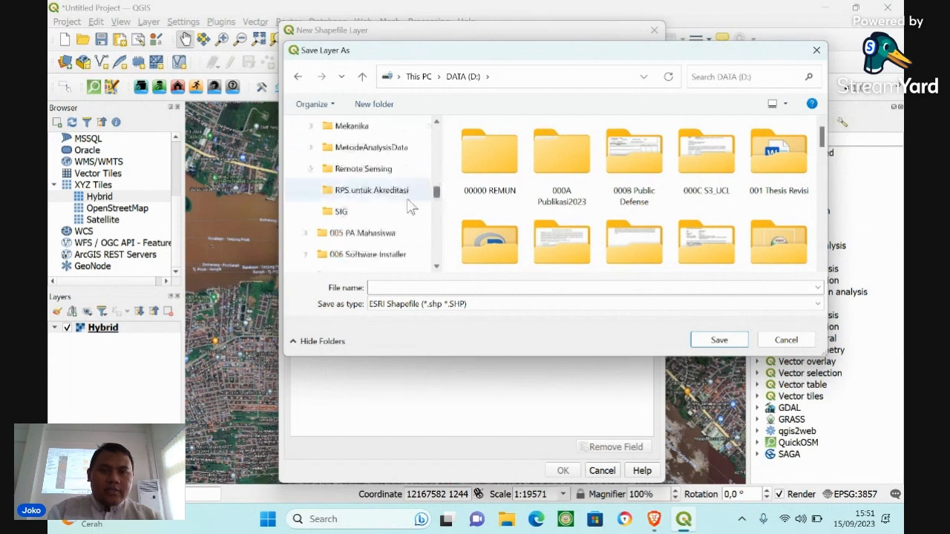
left_click(364, 213)
Name the shapefile Polygon_Sungai_Kapuas_Kecil and confirm its save path
left_click(471, 289)
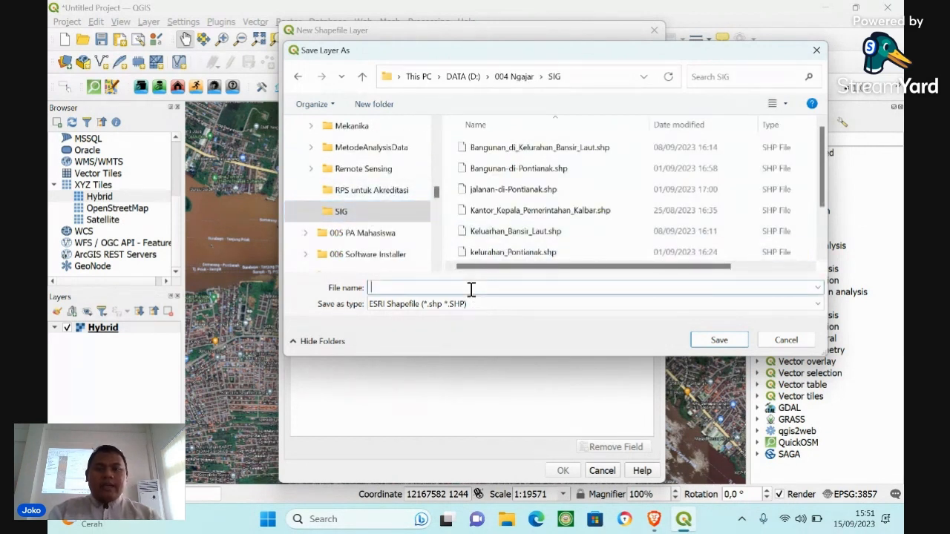
type("Pol")
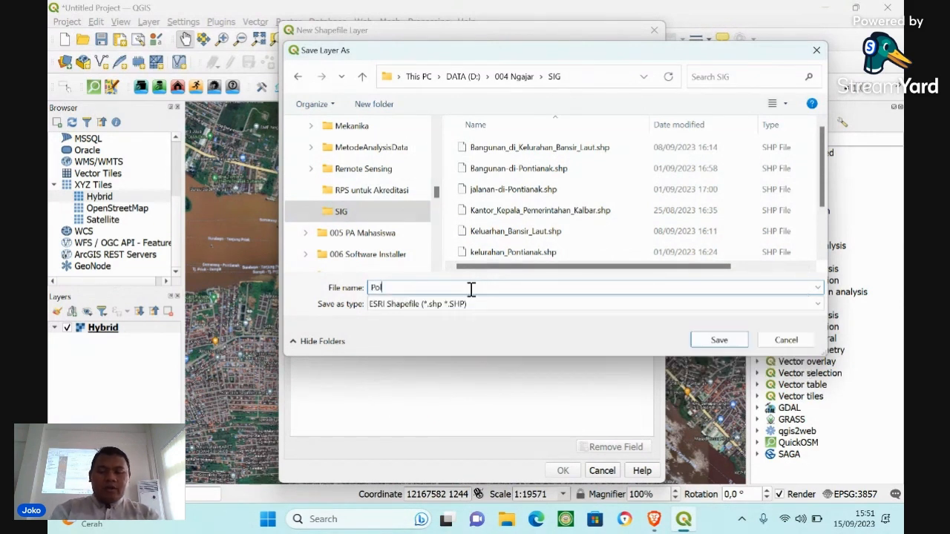
type("ygon_Sungai_Kapuas_Kecil")
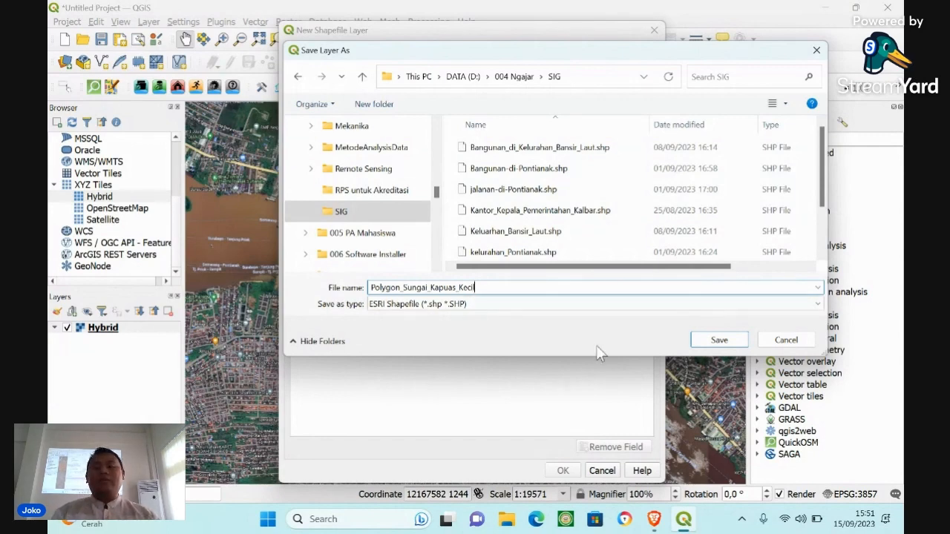
left_click(722, 341)
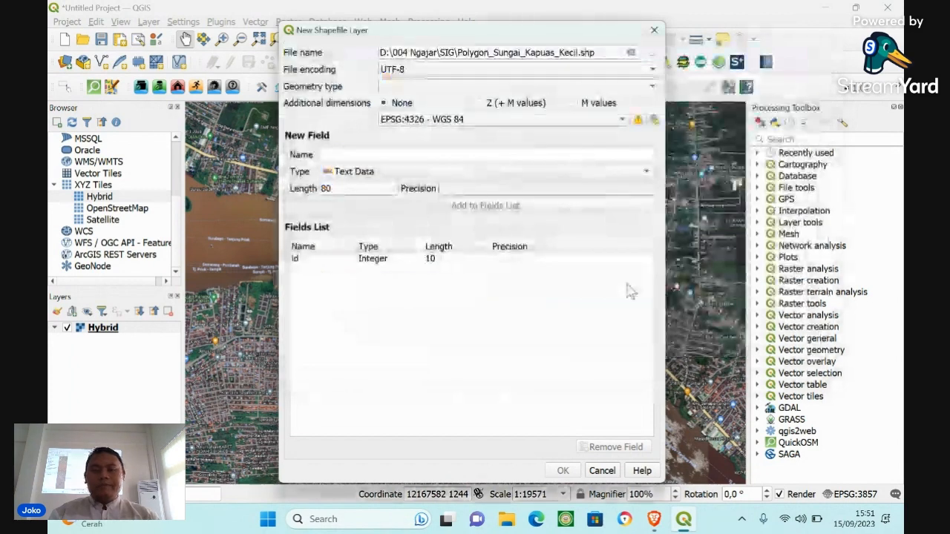
Set the shapefile's geometry type to Polygon, enter ID as the new field name, and create the layer in EPSG:4326 - WGS 84
left_click(623, 121)
left_click(623, 125)
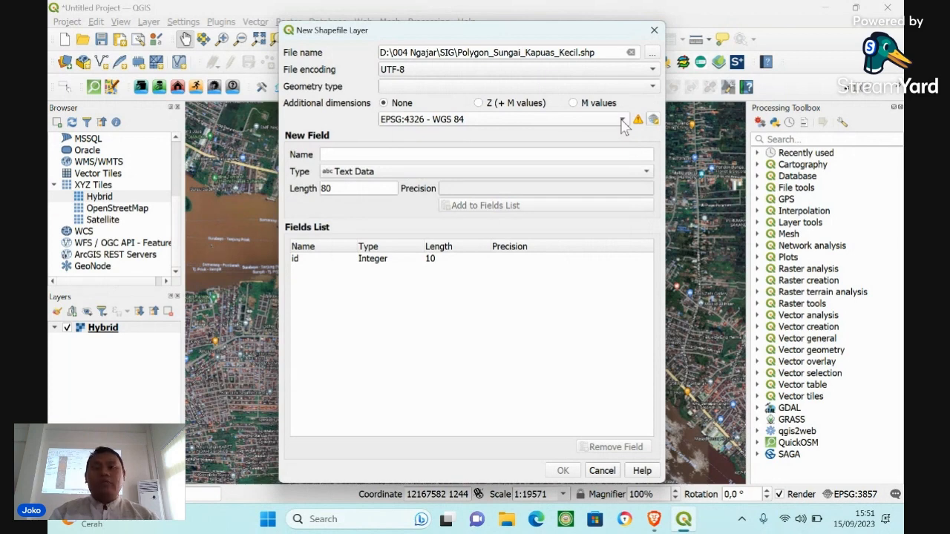
left_click(652, 88)
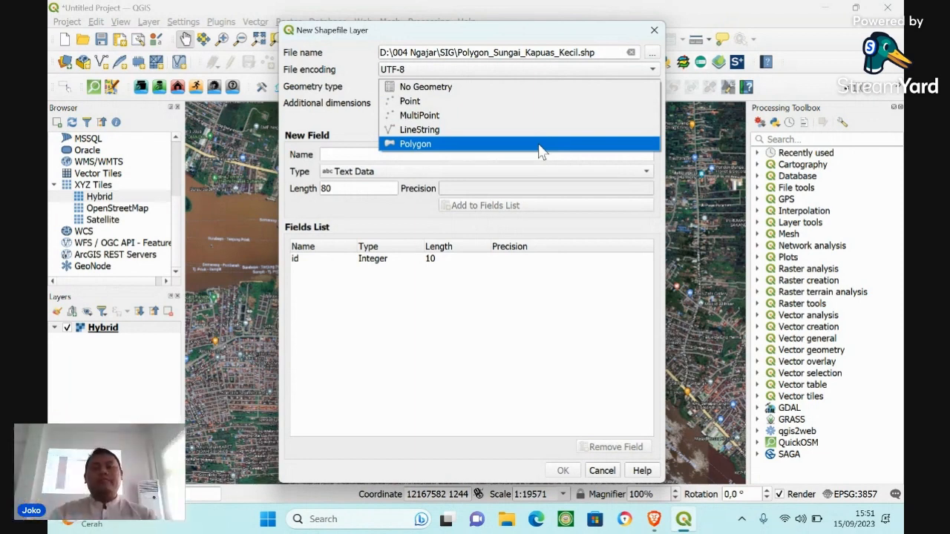
left_click(541, 144)
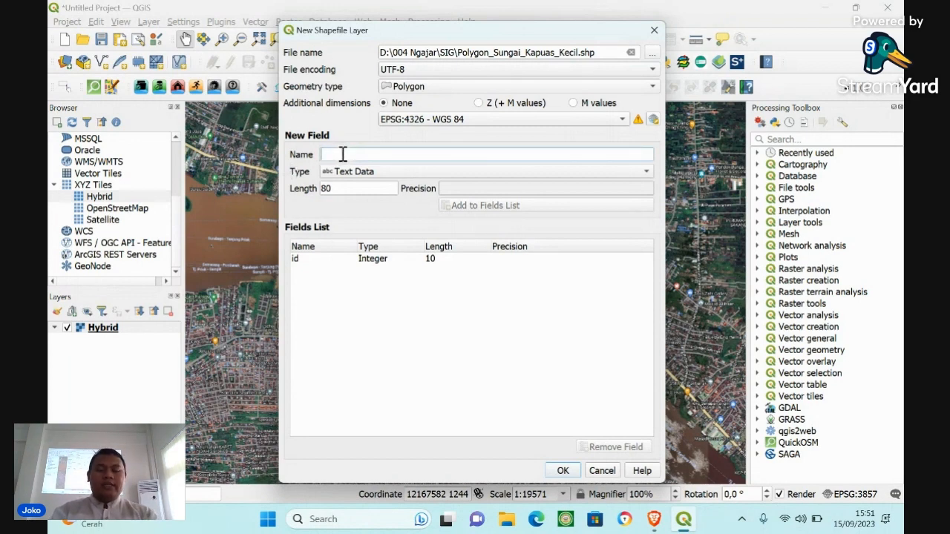
type("l")
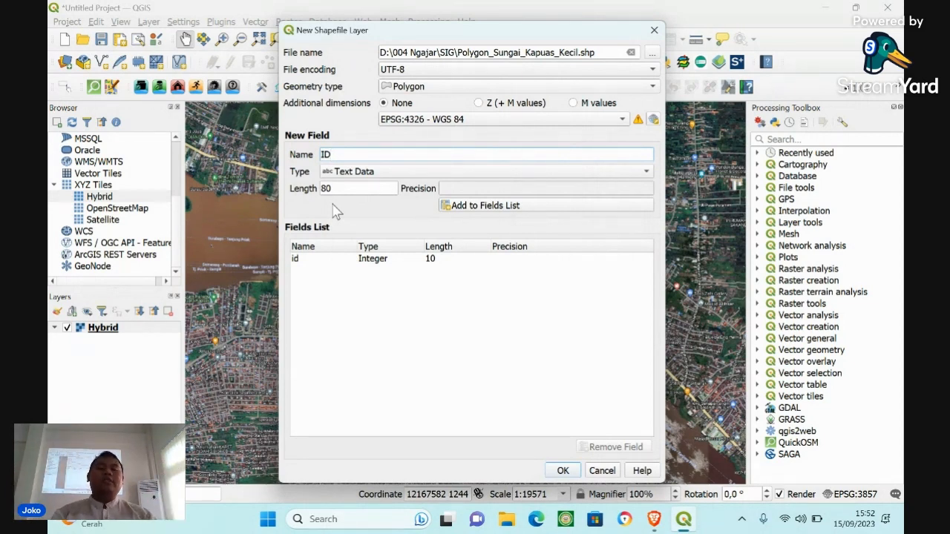
left_click(562, 471)
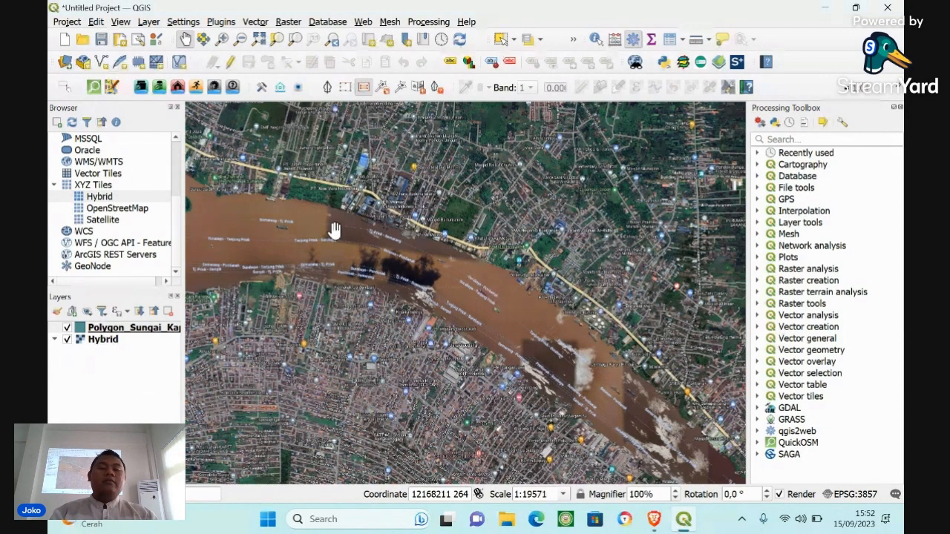
Enable editing on the Polygon_Sungai_Kapuas_Kecil layer and begin a polygon feature along the river's northern bank, heading southeast
left_click(230, 63)
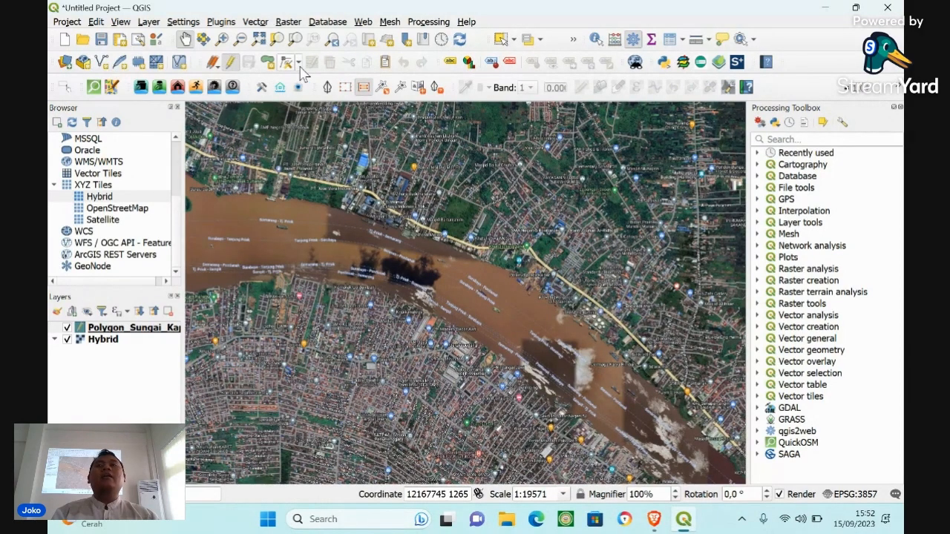
left_click(232, 64)
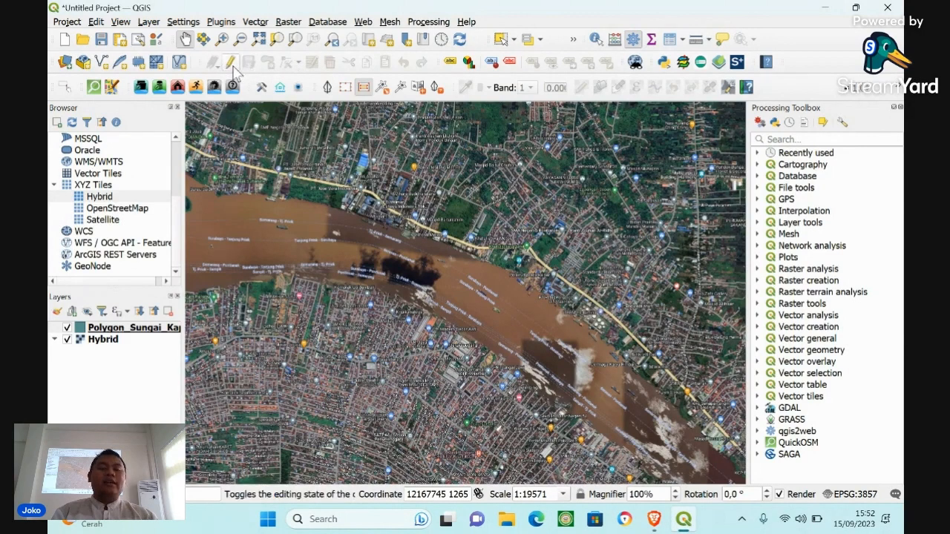
left_click(232, 64)
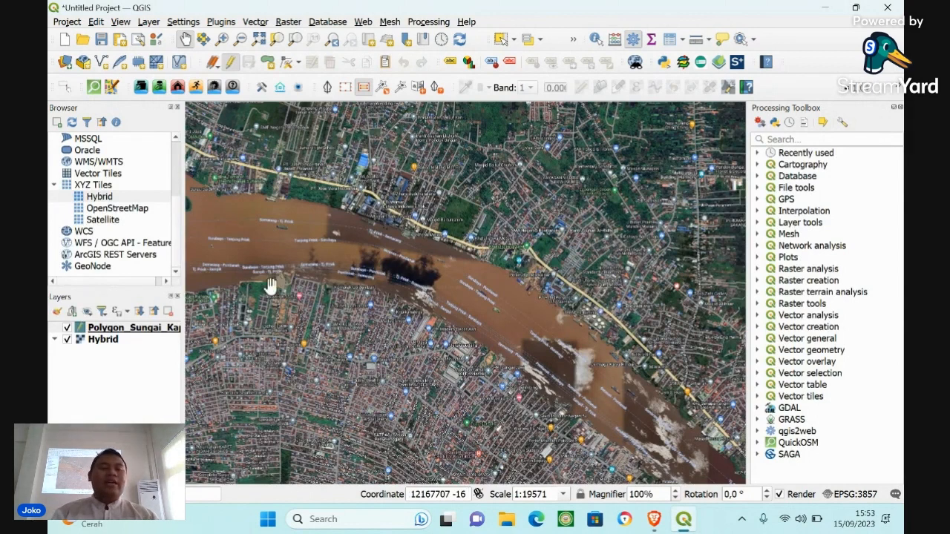
left_click(269, 63)
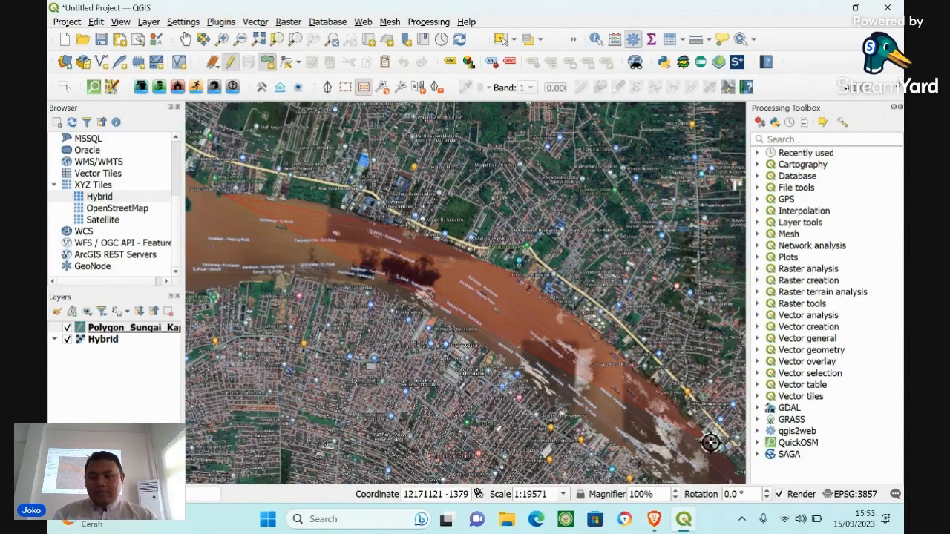
Continue the polygon outline along the northern bank, past the Sungai Landak confluence and east beneath the Landak bridge
key("Right")
key("Right")
key("Down")
key("Down")
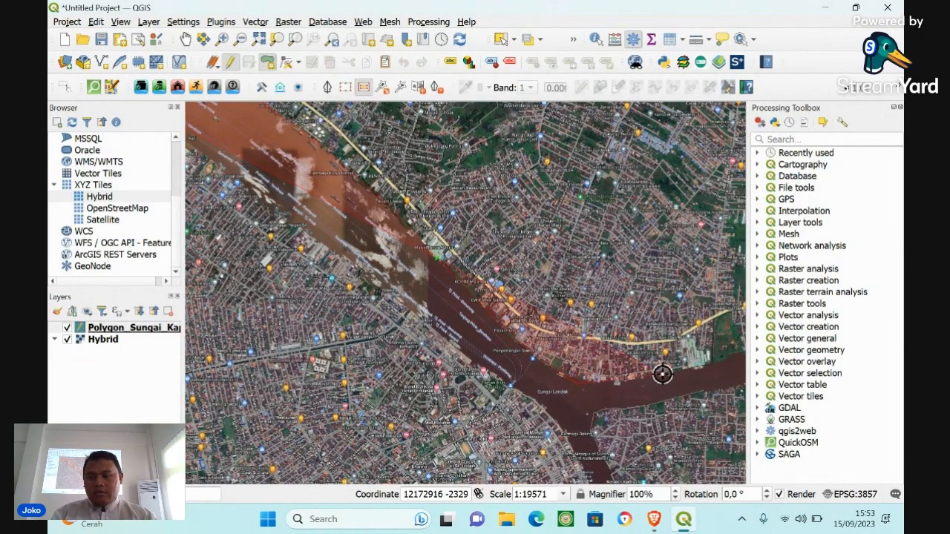
key("Right")
key("Right")
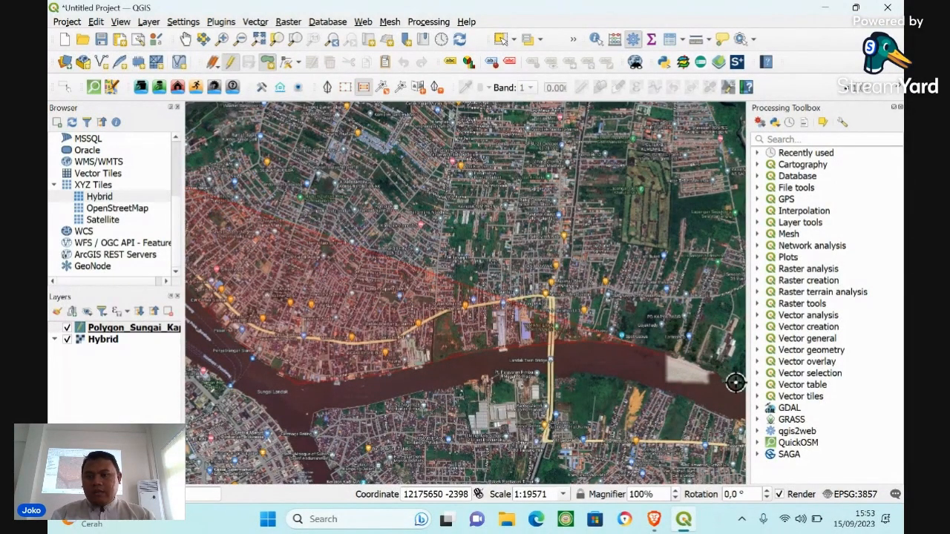
key("Right")
key("Right")
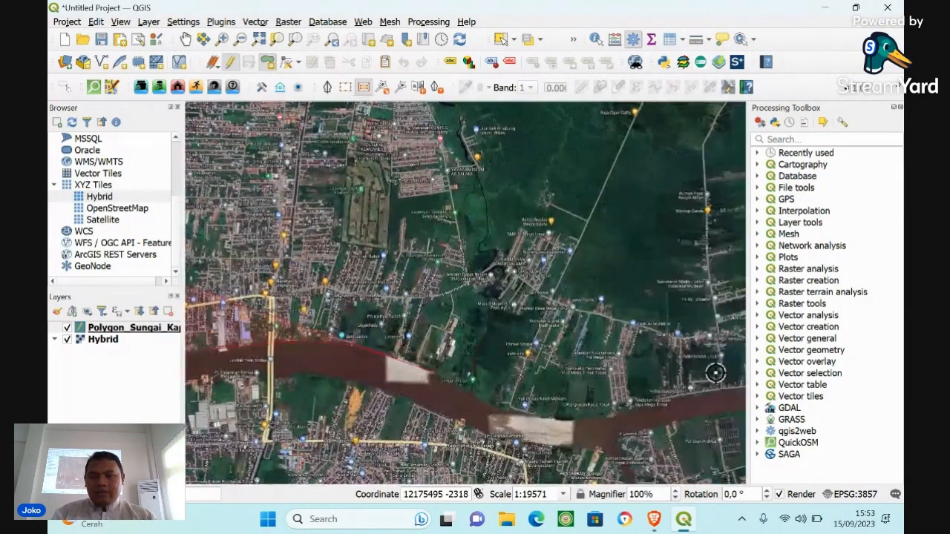
left_click(505, 411)
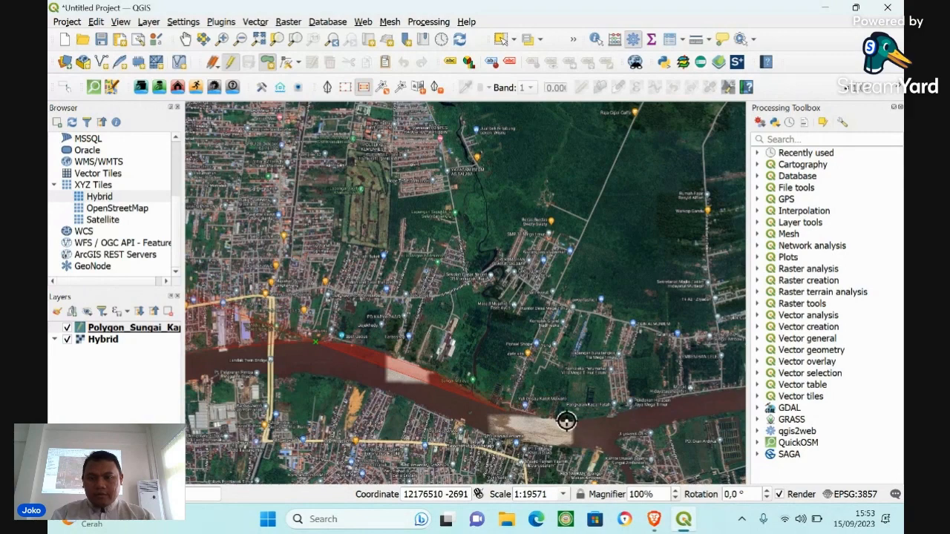
left_click(566, 421)
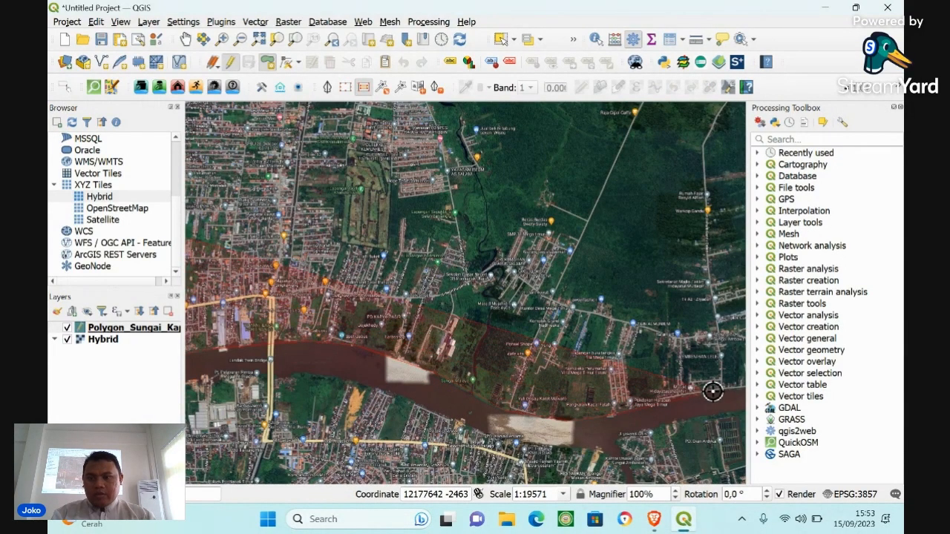
Cross the Sungai Landak at the outline's eastern end and trace its southern bank back west to the Landak bridge
key("Down")
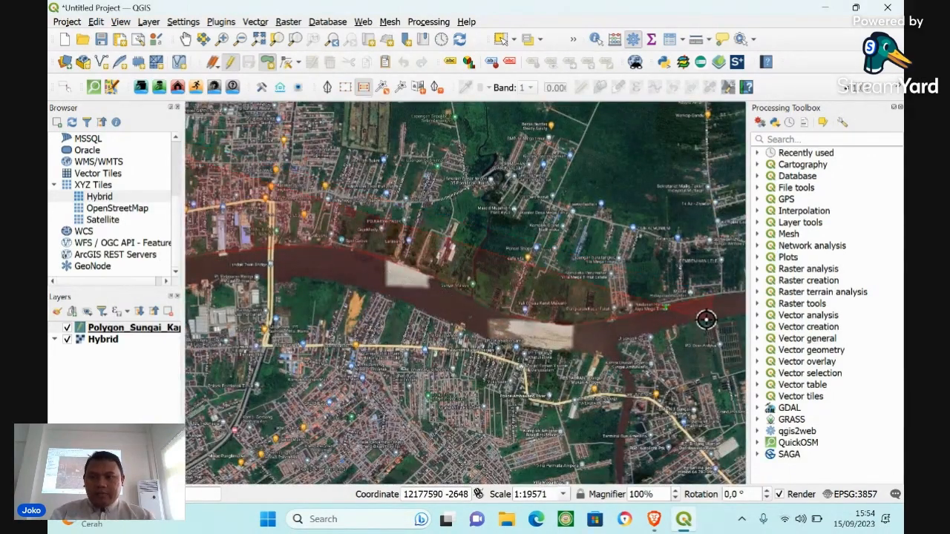
left_click(621, 345)
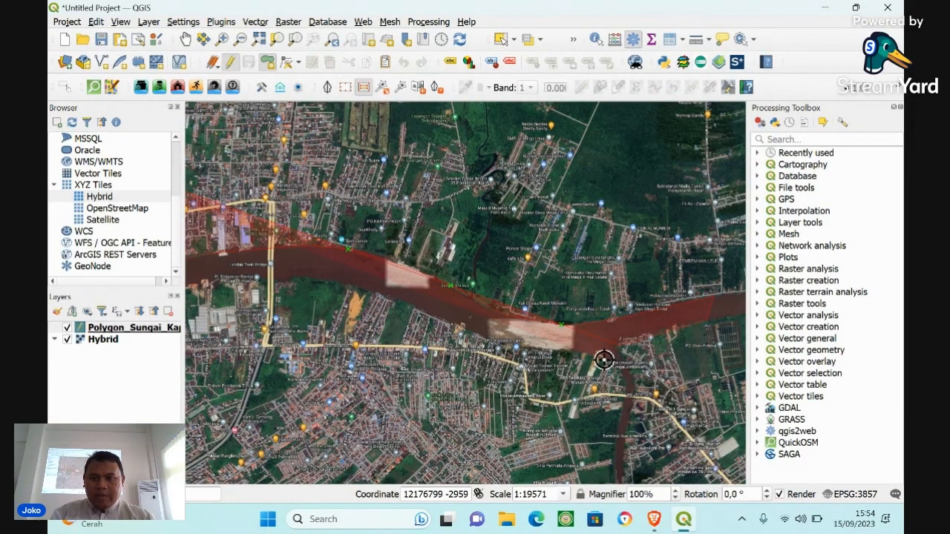
left_click(604, 357)
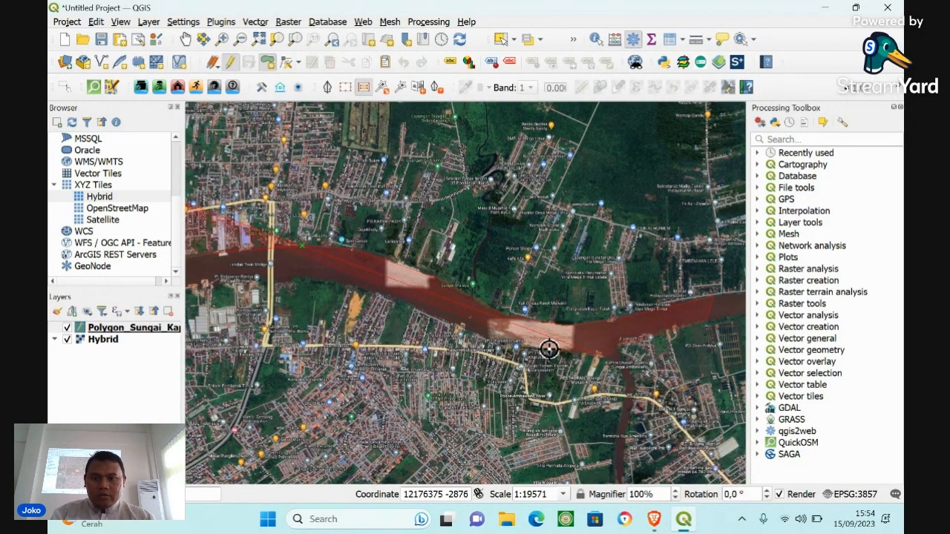
left_click(561, 347)
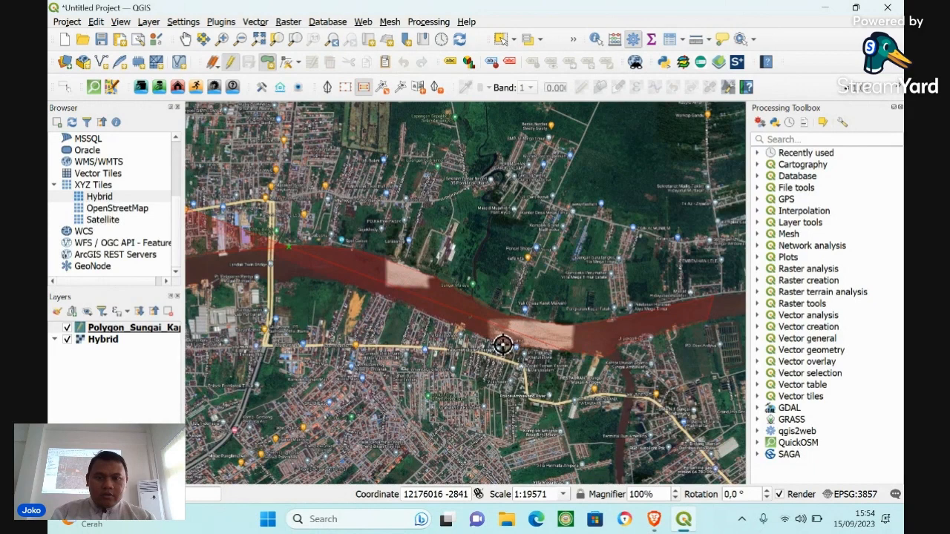
left_click(435, 319)
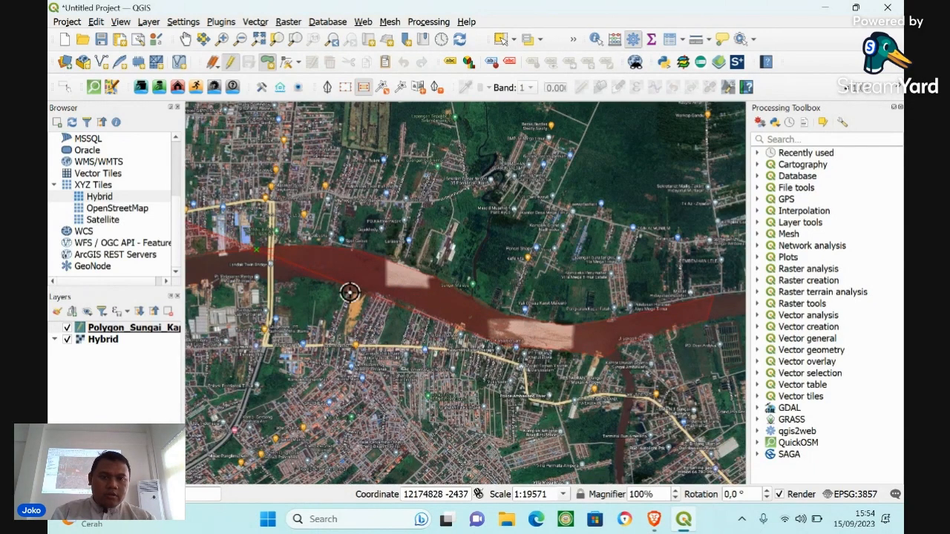
left_click(307, 278)
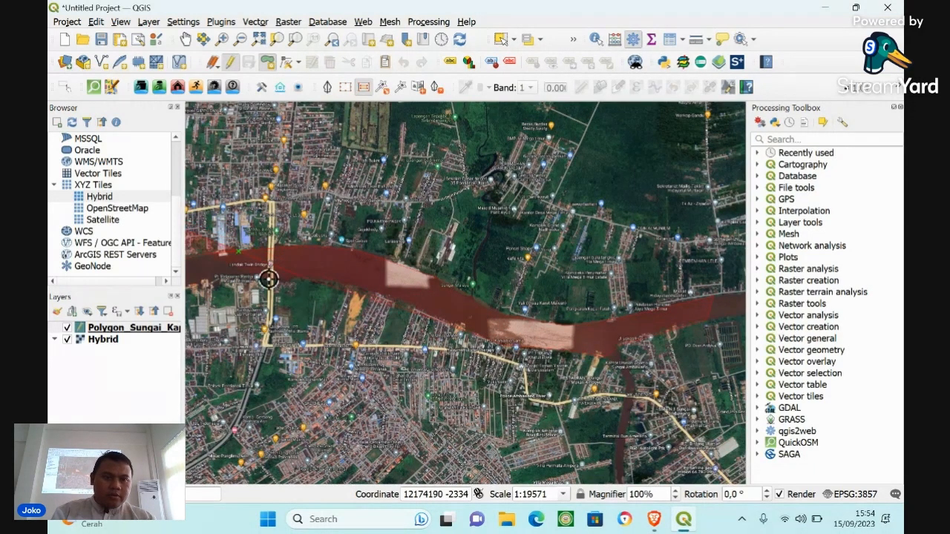
Trace the Sungai Landak's southern bank west to the confluence and turn the outline south onto the Kapuas Kecil's eastern bank
key("Left")
key("Left")
key("Left")
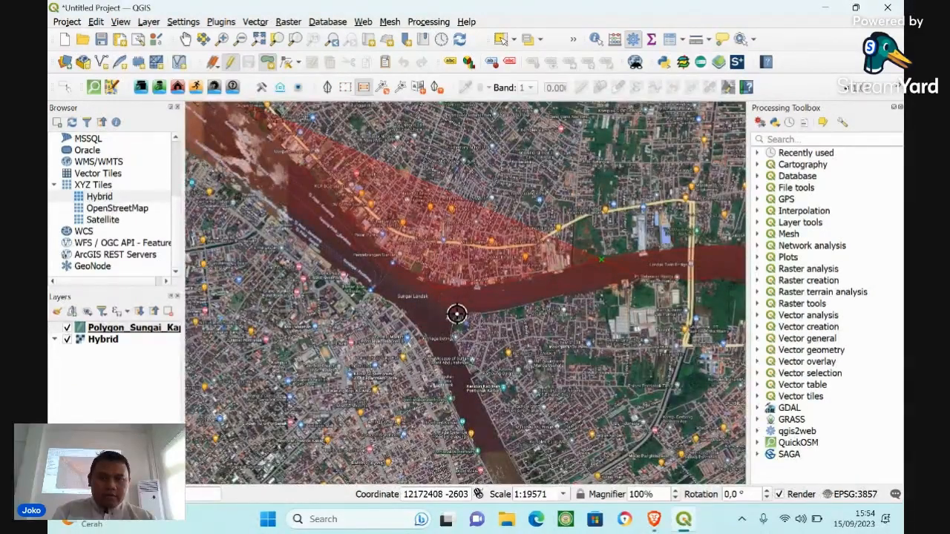
left_click(509, 310)
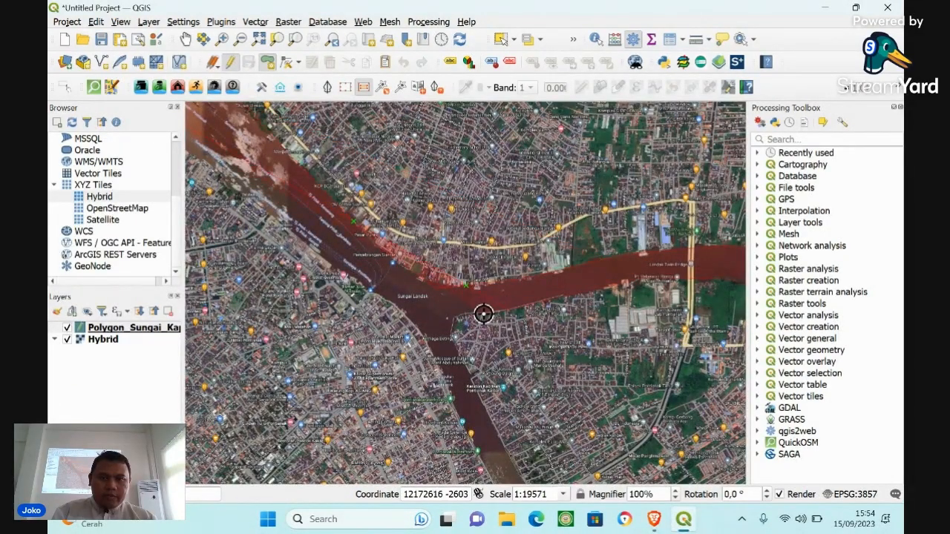
left_click(484, 314)
left_click(454, 319)
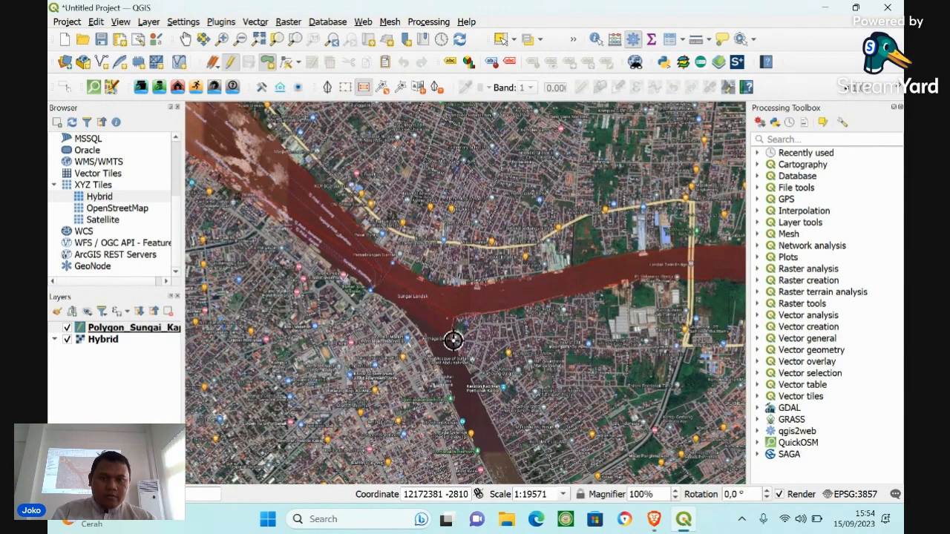
left_click(450, 336)
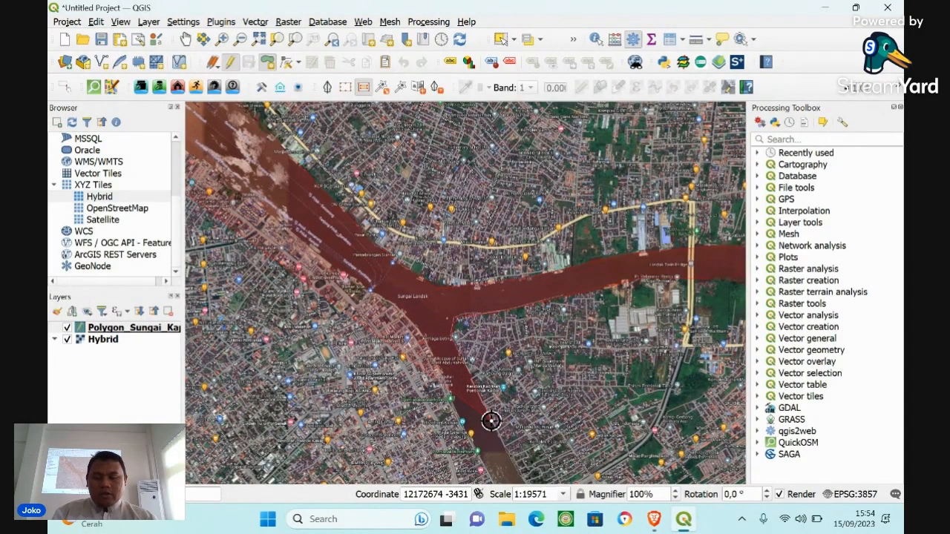
Trace the Kapuas Kecil's eastern bank southeast from the confluence towards the Kapuas II bridge
key("Down")
key("Down")
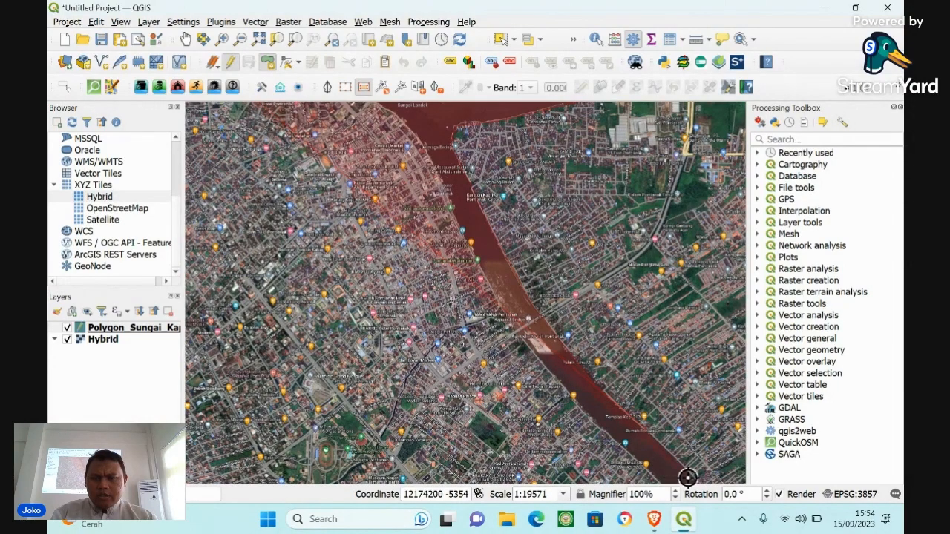
key("Down")
key("Down")
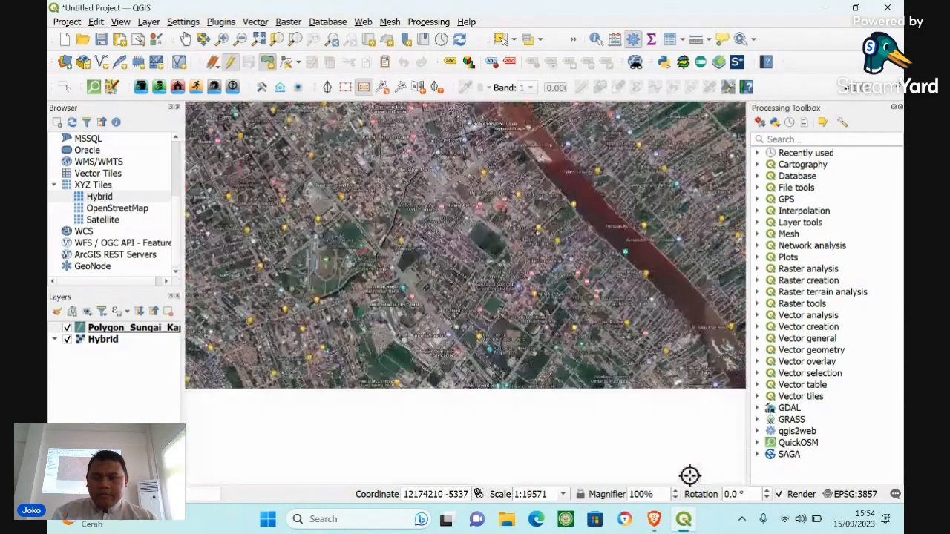
key("Right")
key("Right")
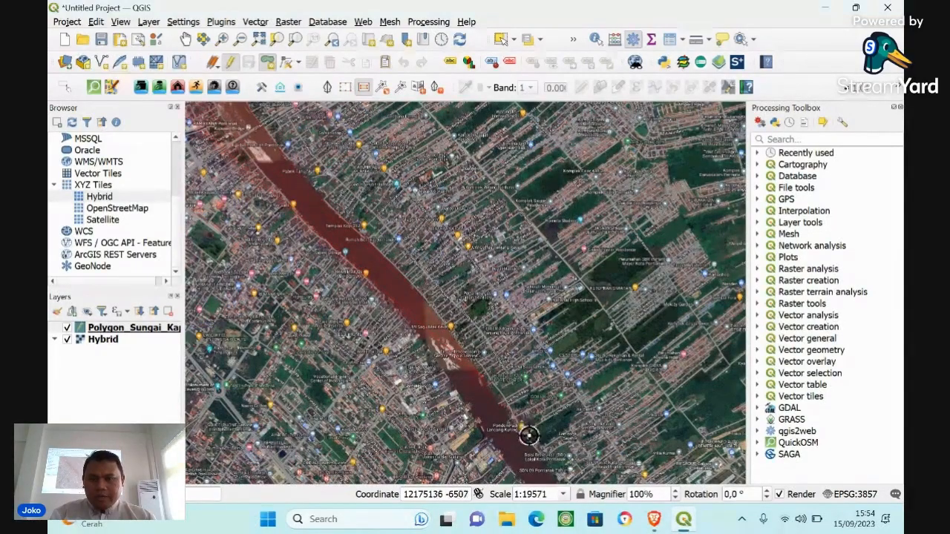
key("Down")
key("Right")
key("Right")
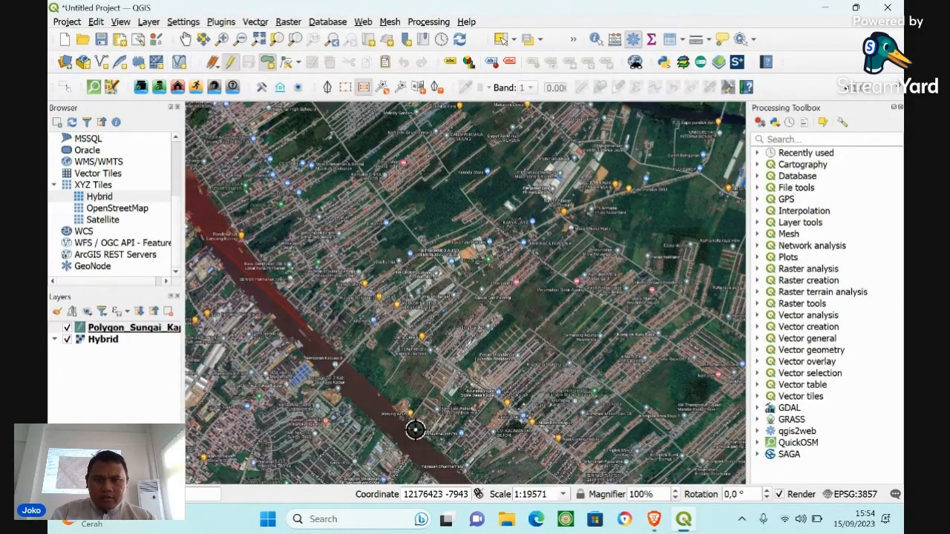
Extend the outline along the eastern bank past the Kapuas II bridge to the river bend and cross to the western bank
key("Down")
key("Down")
key("Right")
key("Right")
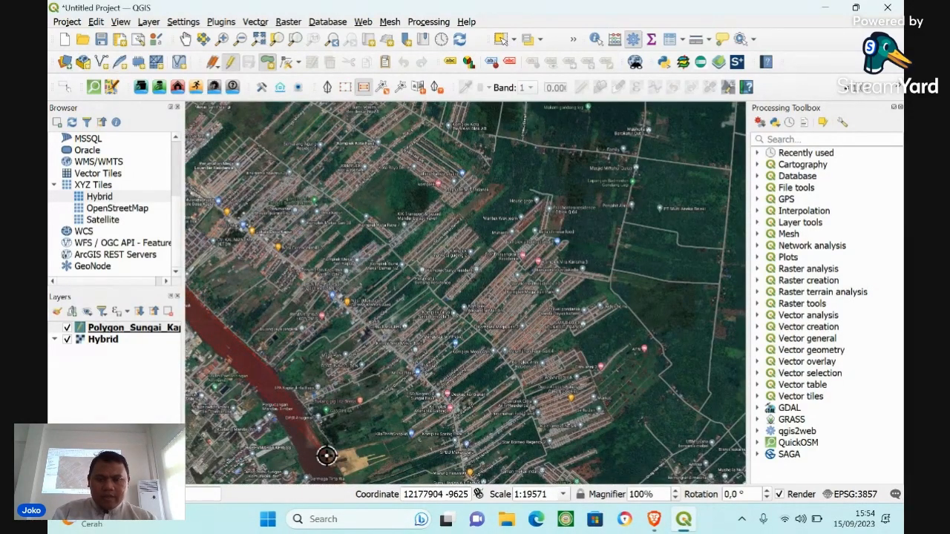
key("Right")
key("Down")
key("Down")
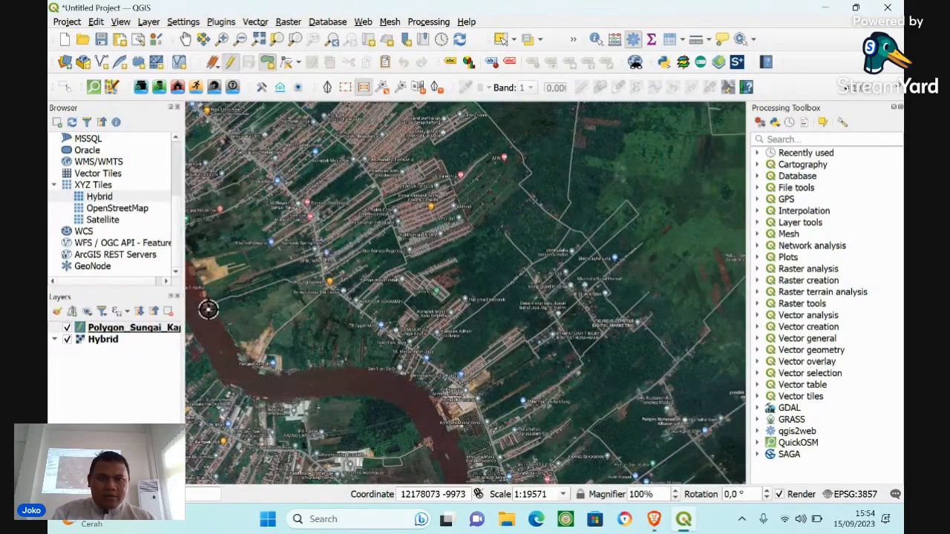
key("Down")
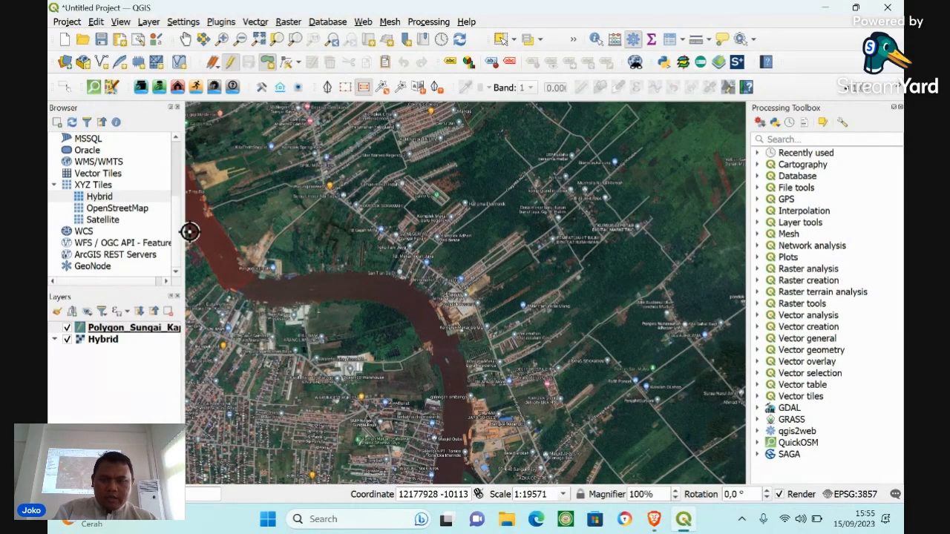
Trace the Kapuas Kecil's western bank northwest from the river bend back to the Kapuas II bridge
key("Left")
key("Left")
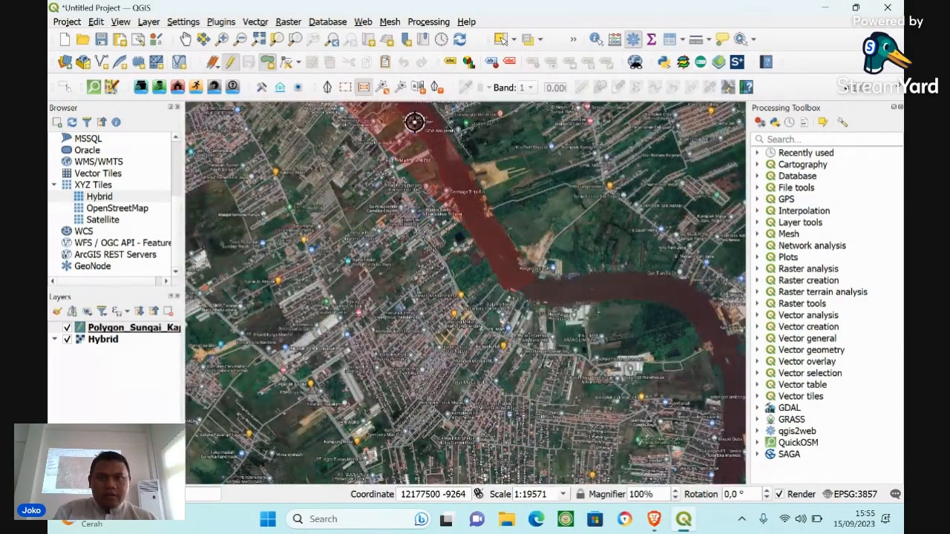
key("Up")
key("Up")
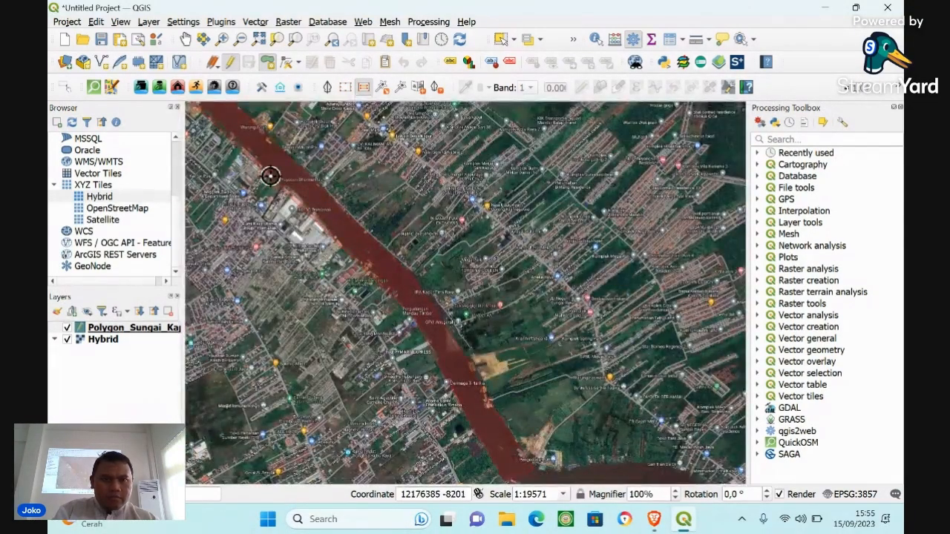
key("Left")
key("Left")
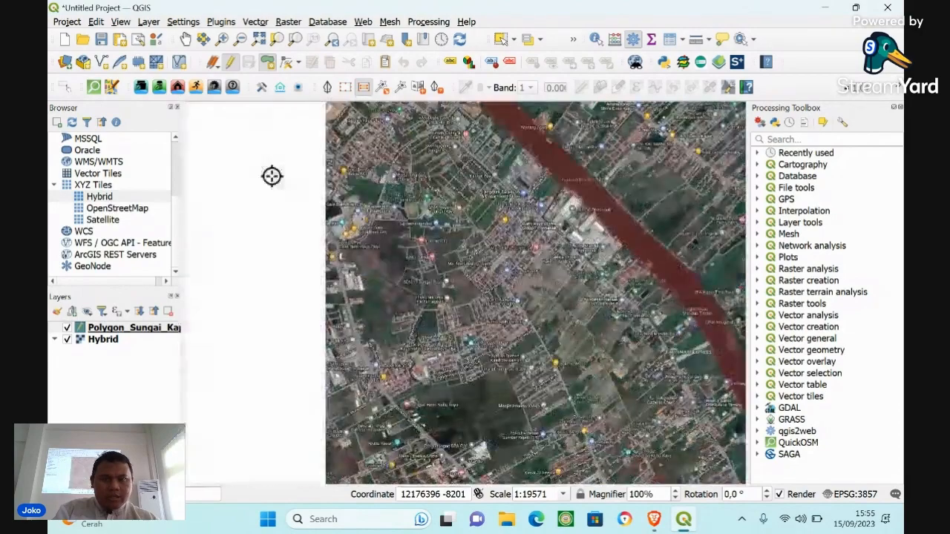
key("Up")
key("Up")
key("Up")
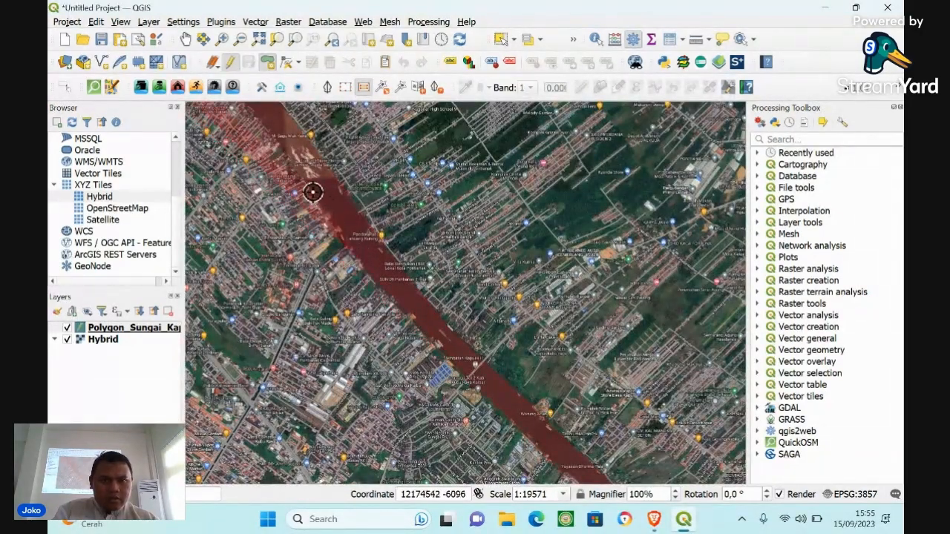
Continue the outline along the western bank from the Kapuas II bridge north to the Sungai Landak confluence
key("Left")
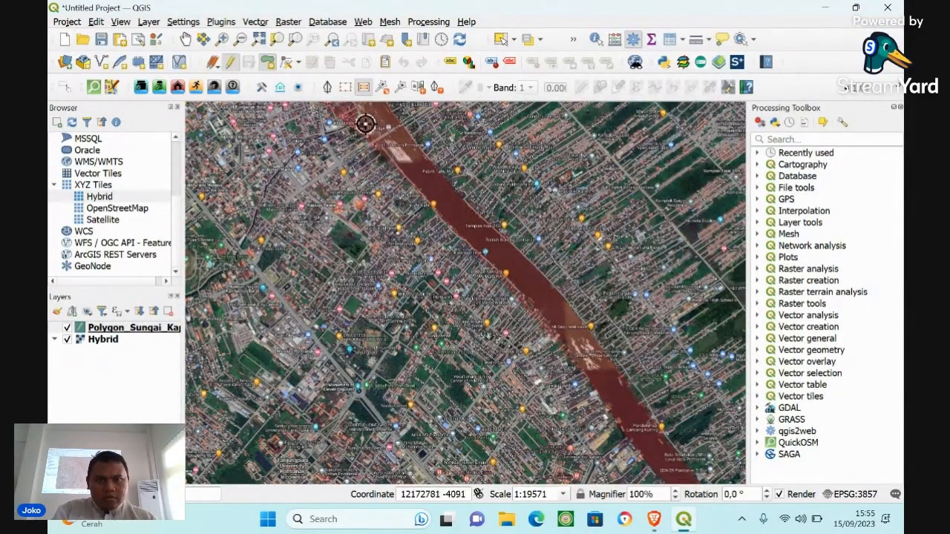
key("Up")
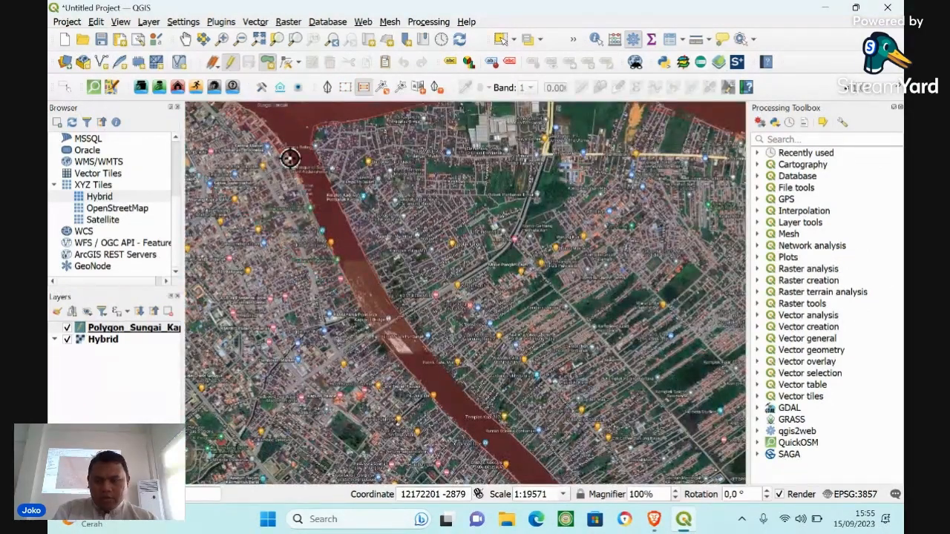
key("Up")
key("Up")
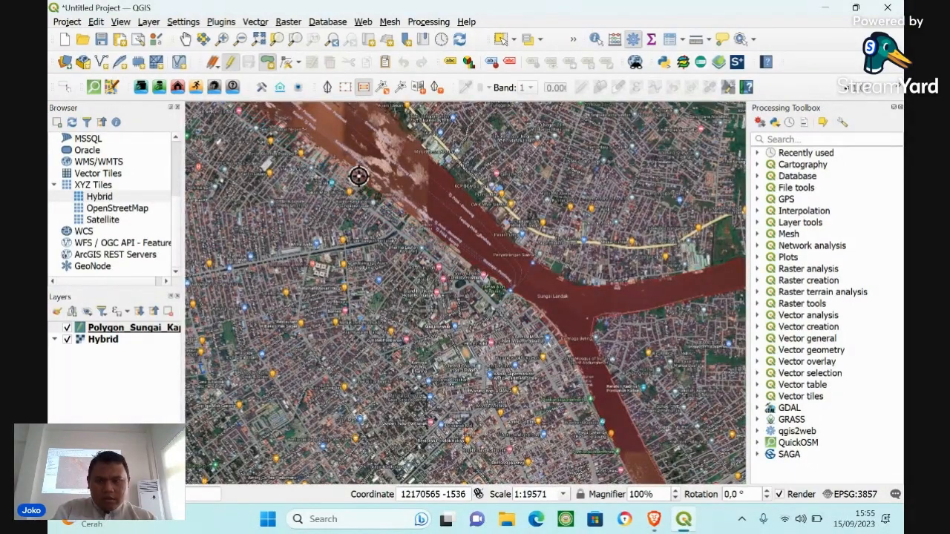
Trace the river's southwestern bank from the confluence west to the outline's starting edge near the small island
key("Left")
key("Up")
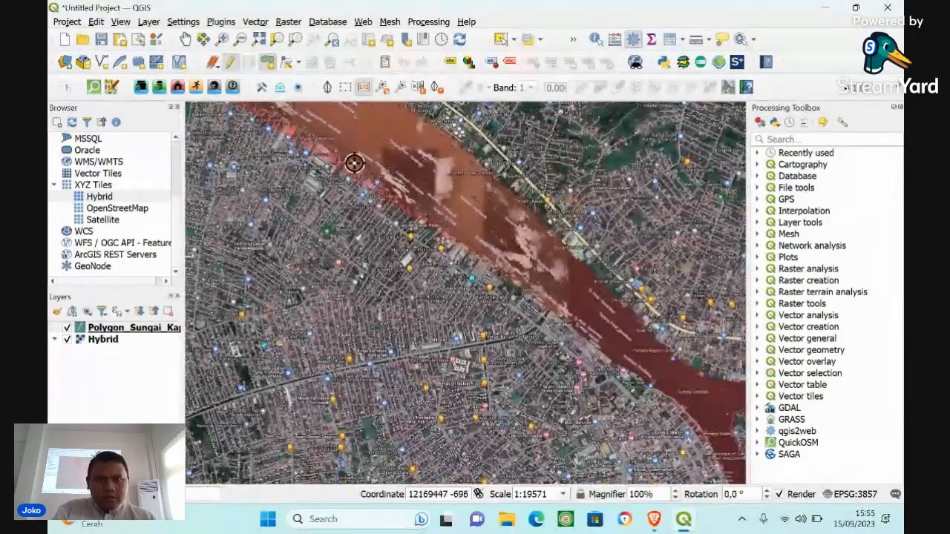
key("Left")
key("Left")
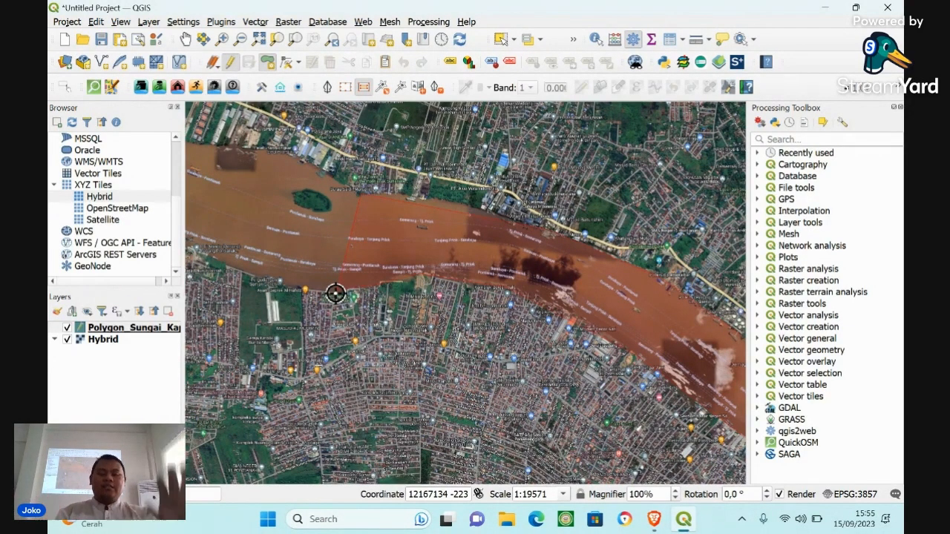
Finish the river polygon and save the feature with id 1
right_click(336, 294)
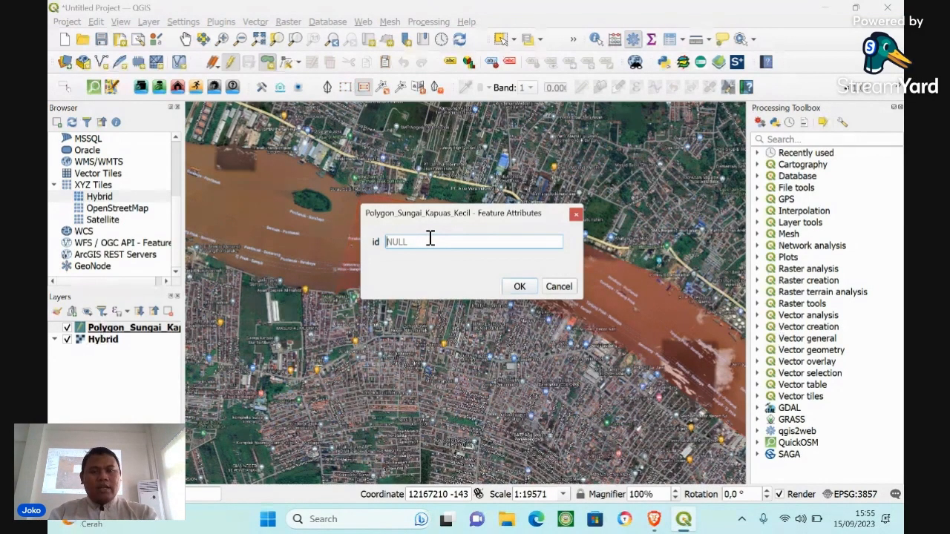
type("1")
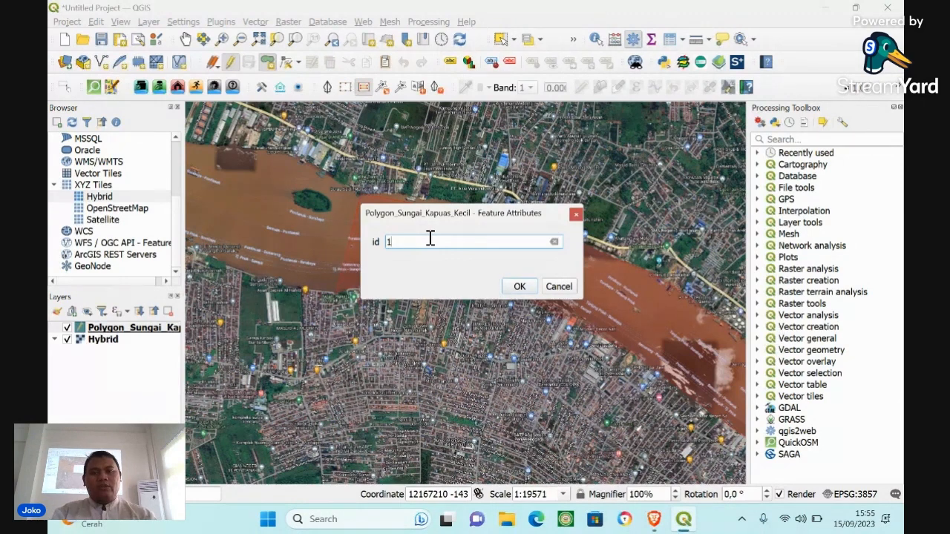
left_click(519, 287)
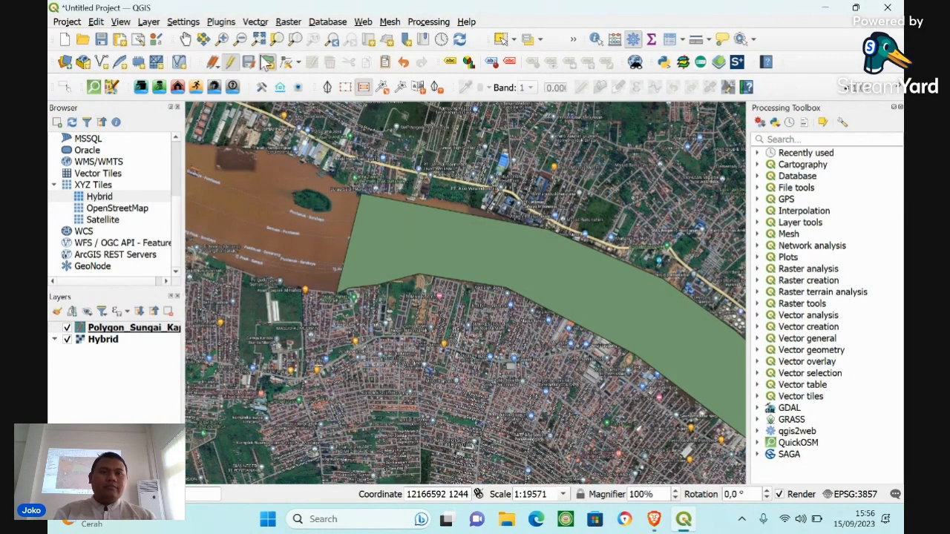
Open the Polygon_Sungai_Kapuas_Kecil layer's symbology properties and widen the dialog to show all fill settings
left_click(239, 39)
left_click(608, 248)
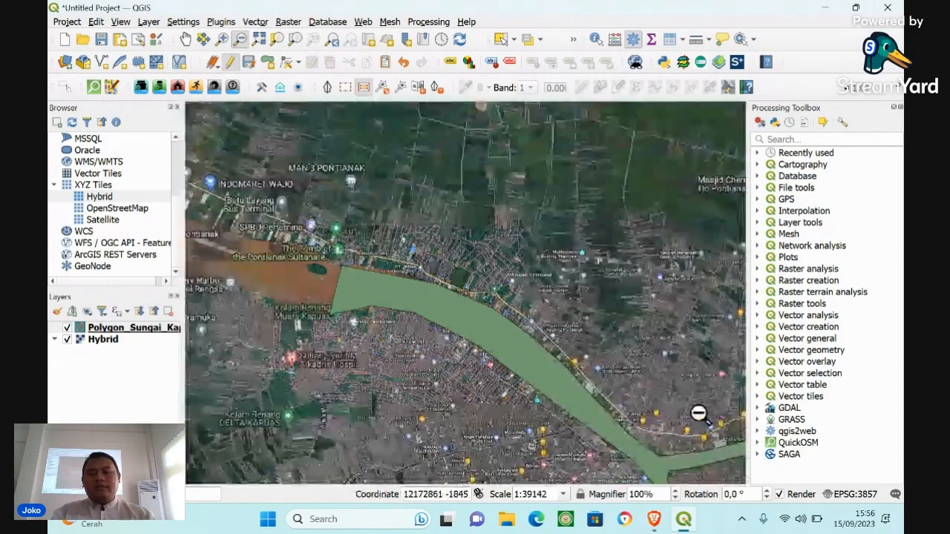
left_click(600, 388)
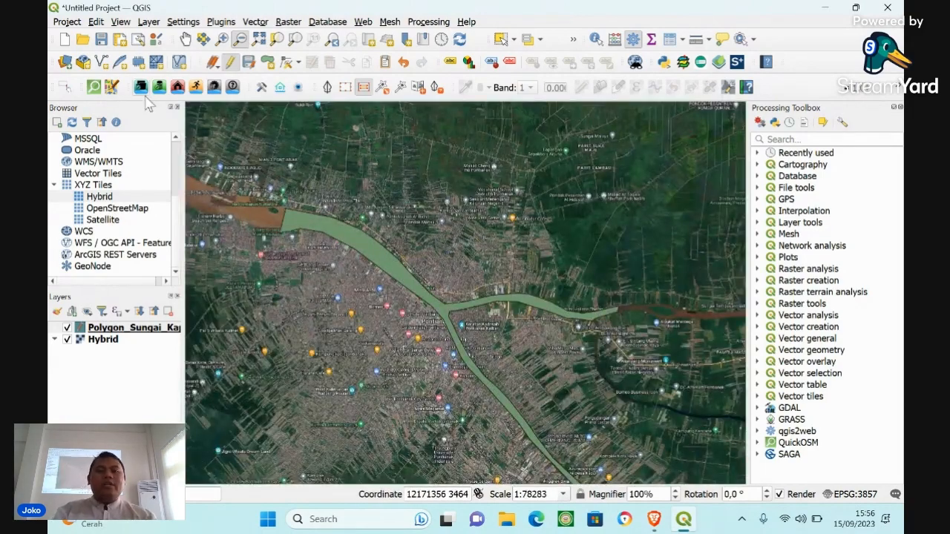
left_click(184, 38)
left_click_drag(389, 188, 588, 336)
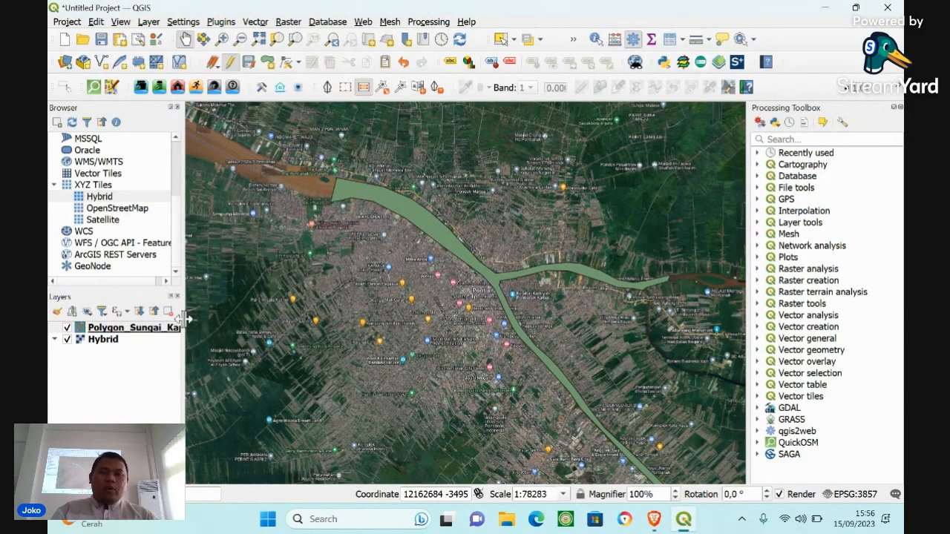
right_click(110, 332)
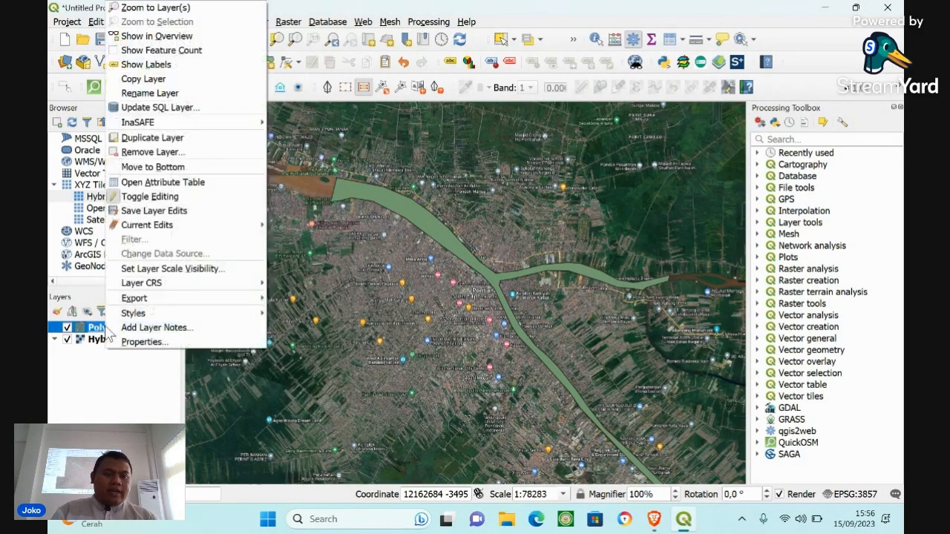
left_click(160, 343)
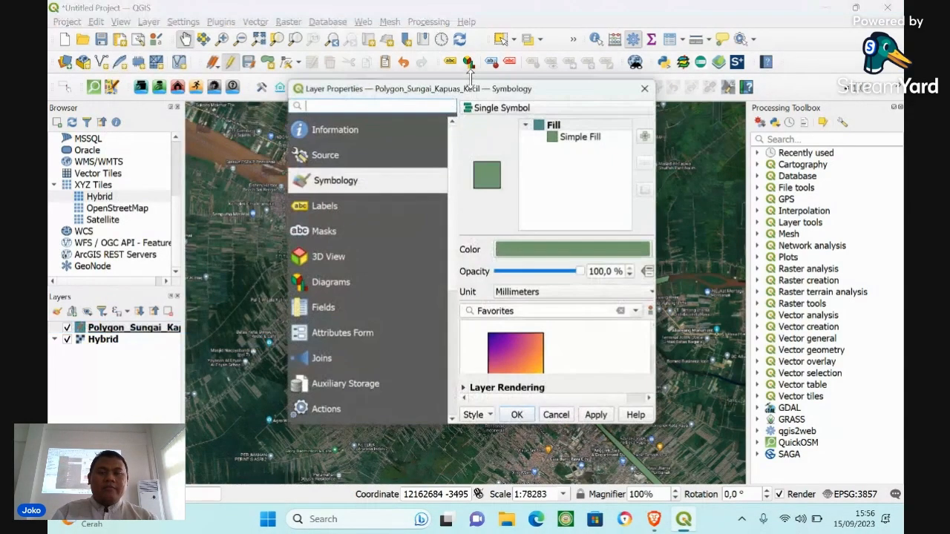
left_click_drag(502, 90, 308, 196)
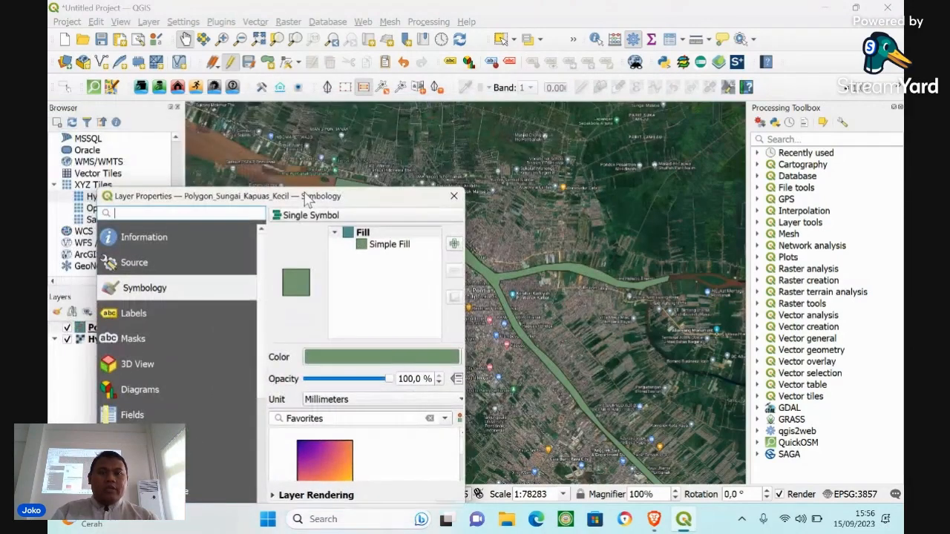
mouse_move(410, 201)
left_mouse_down()
mouse_move(389, 184)
mouse_move(301, 153)
mouse_move(368, 125)
left_mouse_up()
left_click(355, 170)
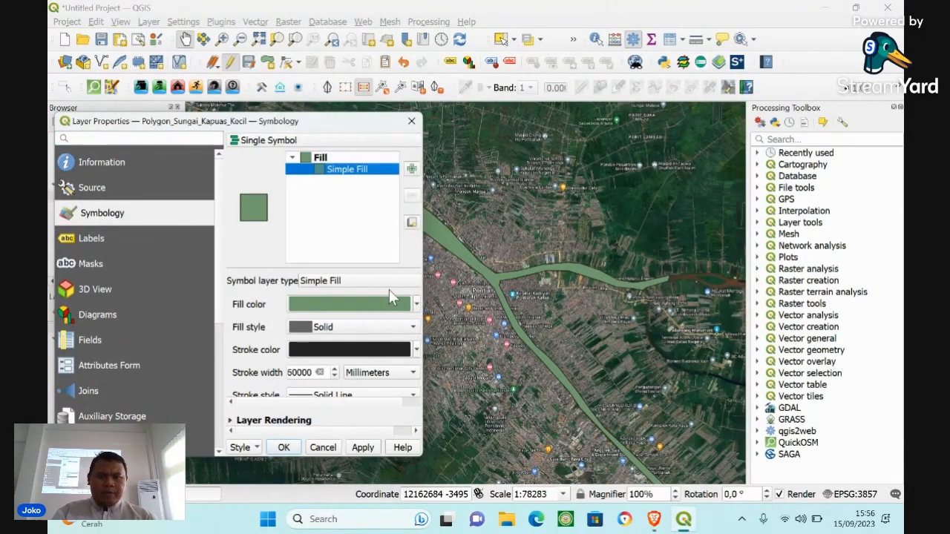
left_click_drag(420, 225, 553, 225)
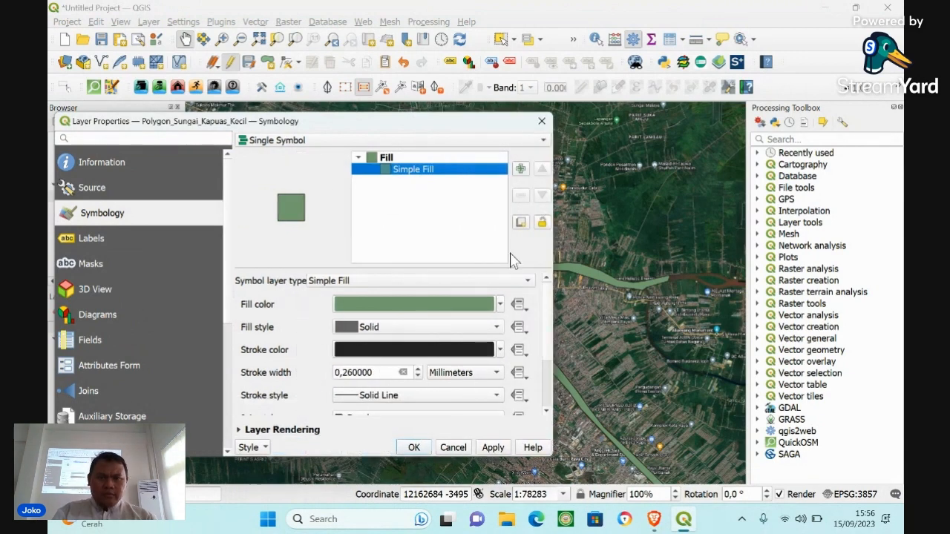
Apply the "hashed black \" favourite preset to the river polygon's whole fill symbol
left_click(397, 161)
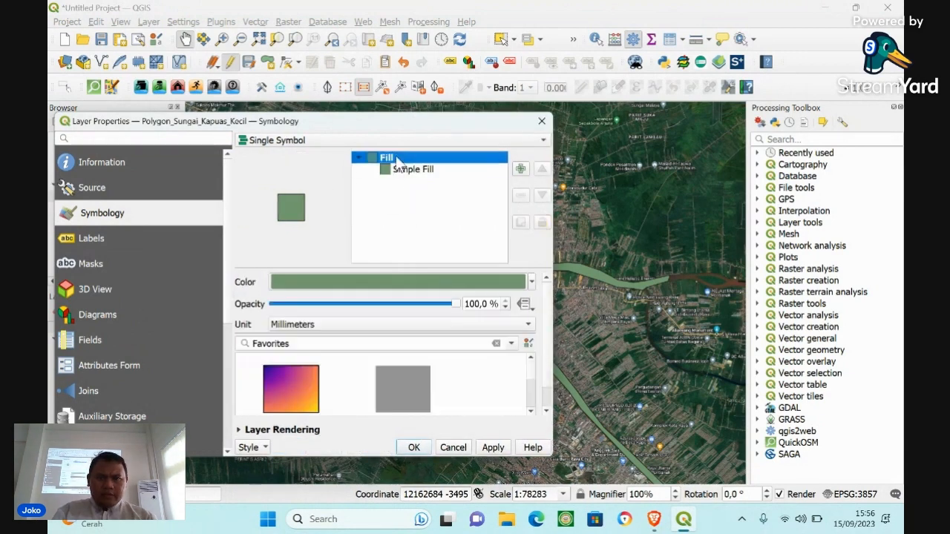
left_click(533, 282)
left_click(533, 282)
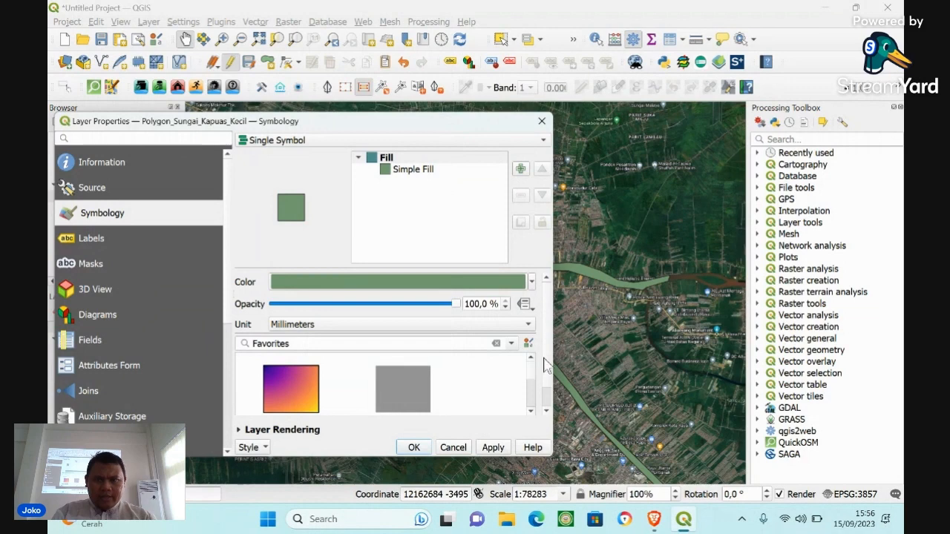
scroll(552, 353, "down", 1)
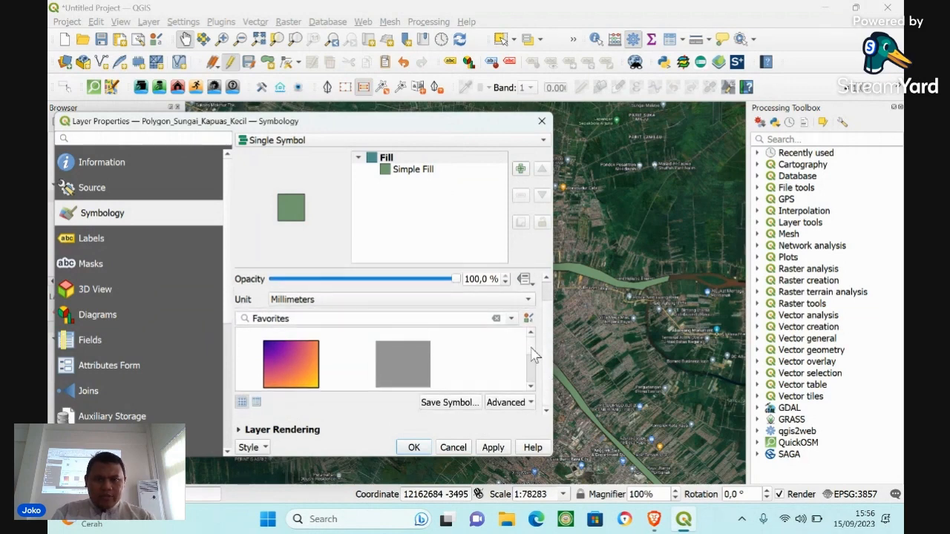
scroll(531, 360, "down", 3)
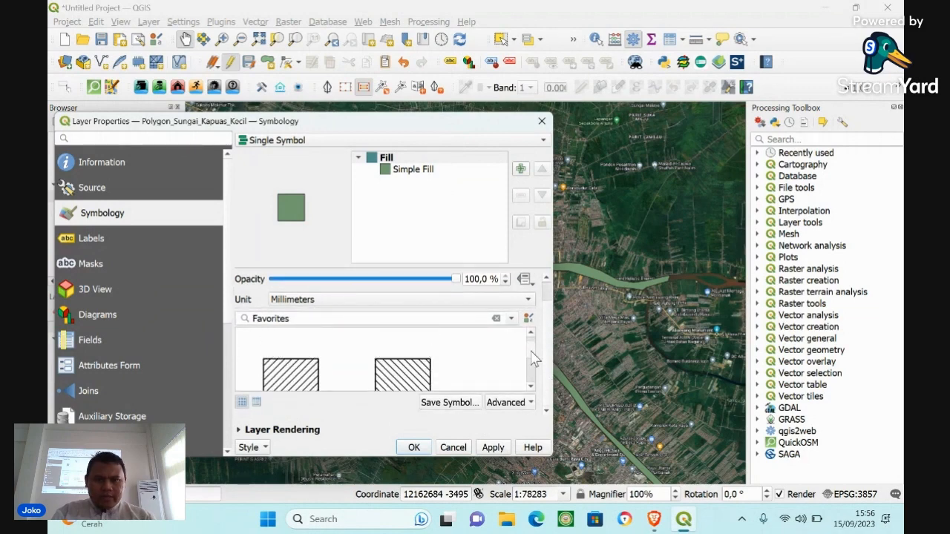
scroll(533, 359, "down", 2)
left_click(406, 365)
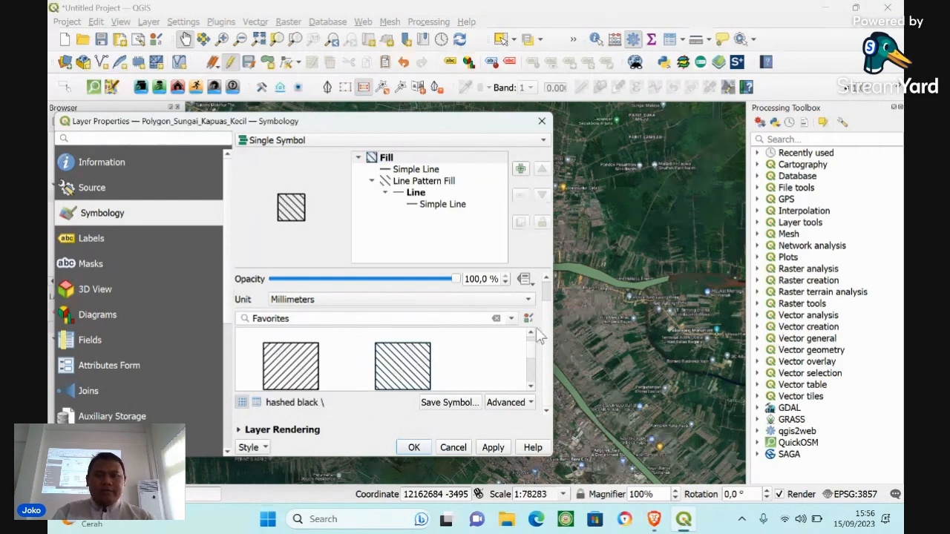
Try the "hashed black X" preset on the river polygon and switch back to "hashed black \"
scroll(532, 393, "down", 2)
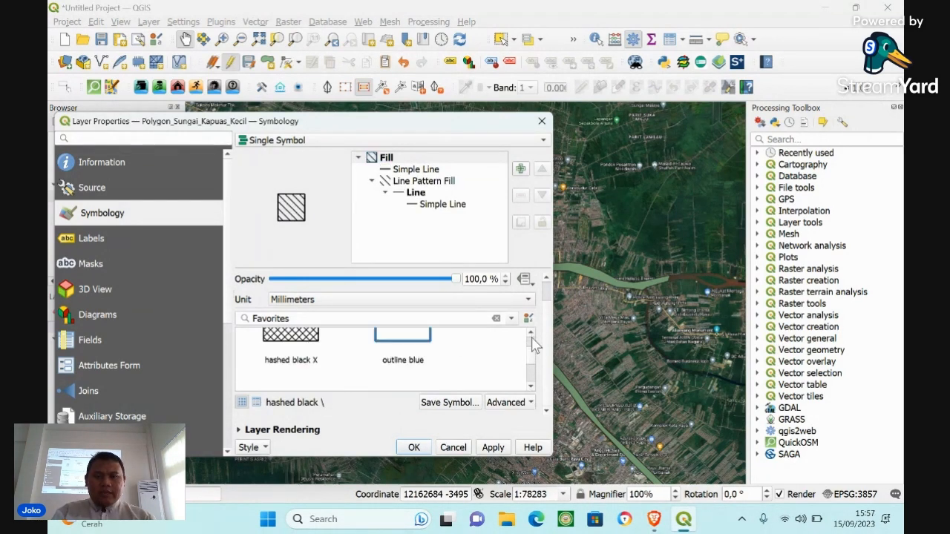
scroll(533, 337, "up", 1)
scroll(524, 364, "down", 3)
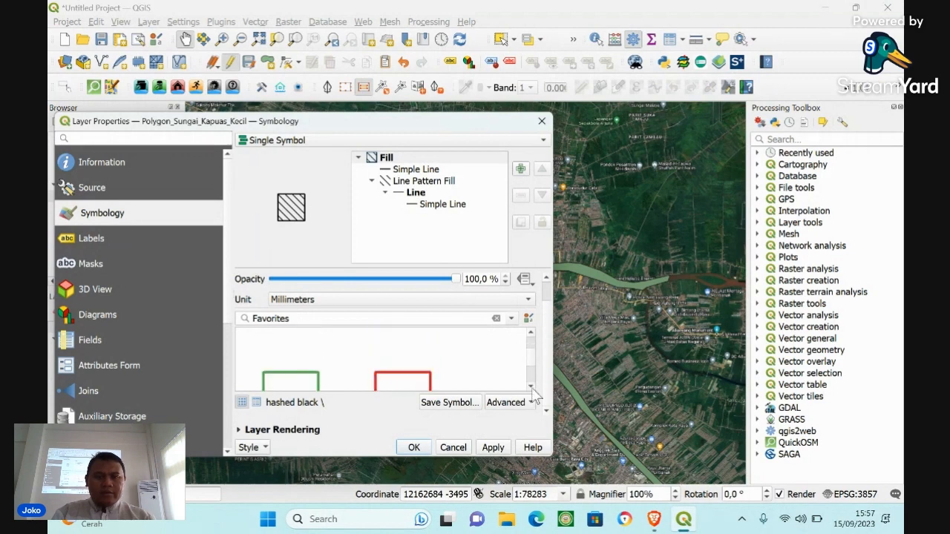
scroll(531, 338, "up", 2)
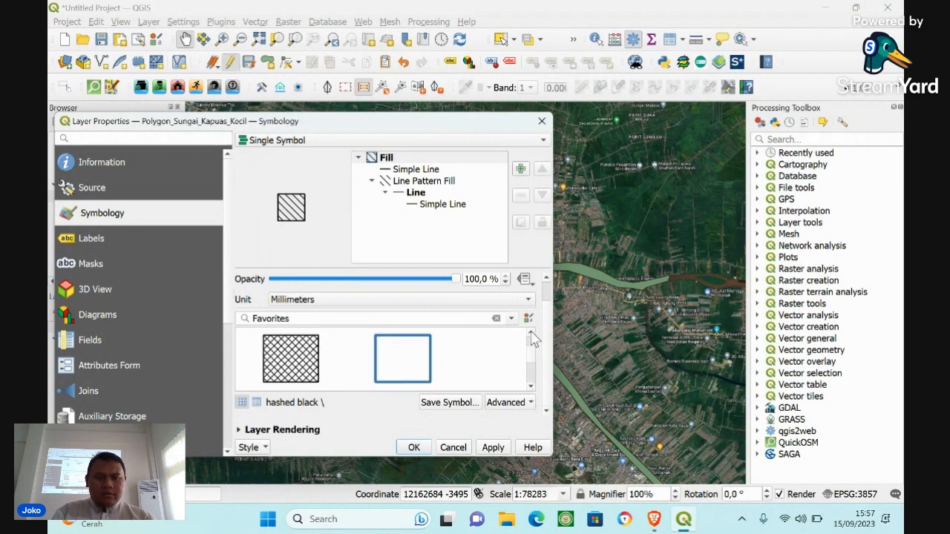
left_click(295, 362)
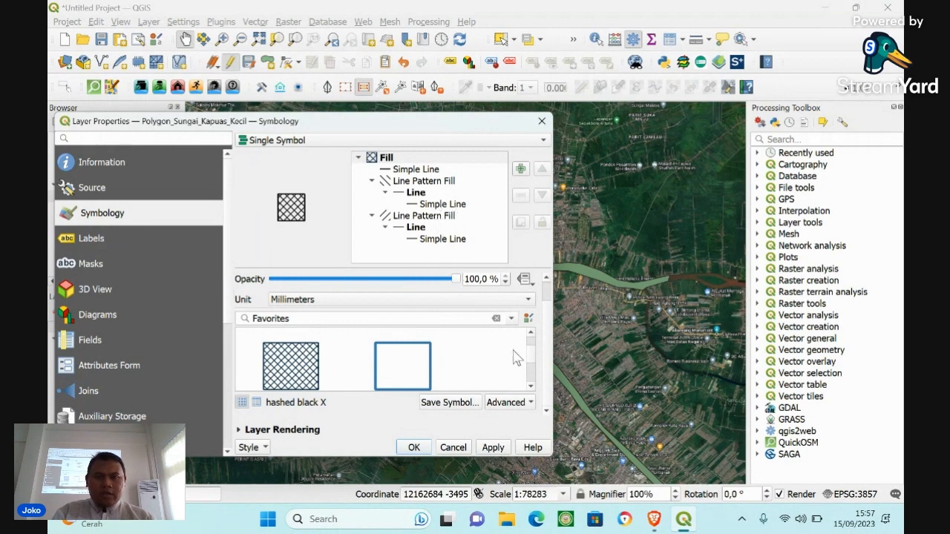
scroll(529, 334, "down", 3)
scroll(531, 338, "up", 3)
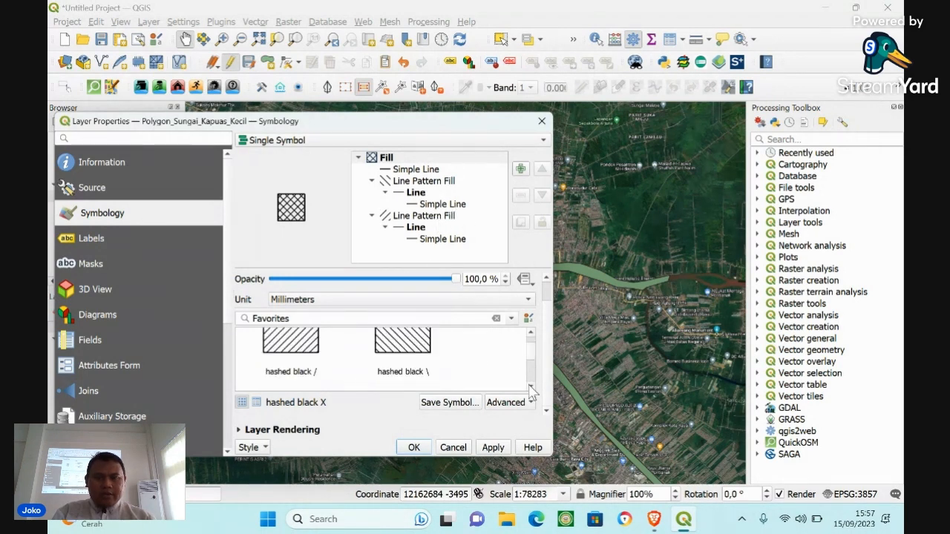
left_click(410, 340)
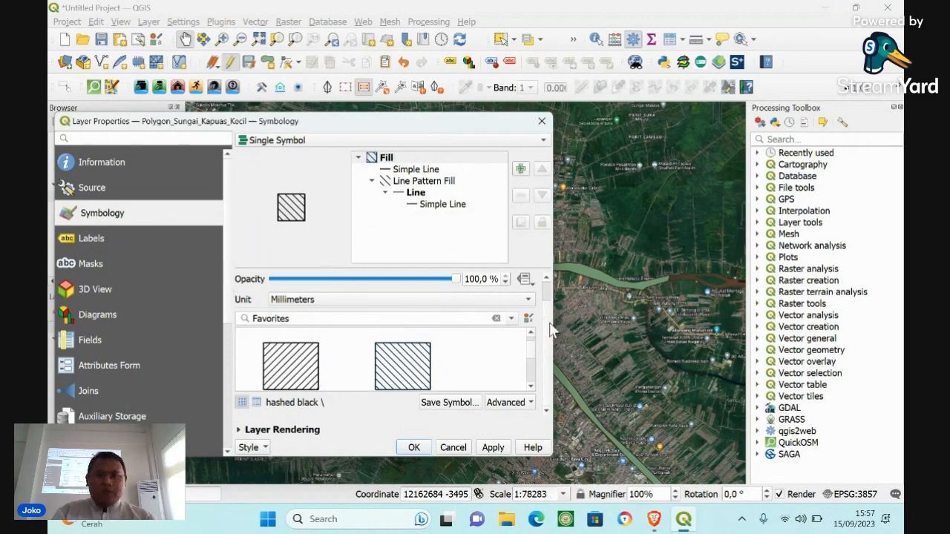
Set the hatched fill symbol's colour to orange from the recent colours
scroll(551, 331, "up", 1)
left_click(532, 283)
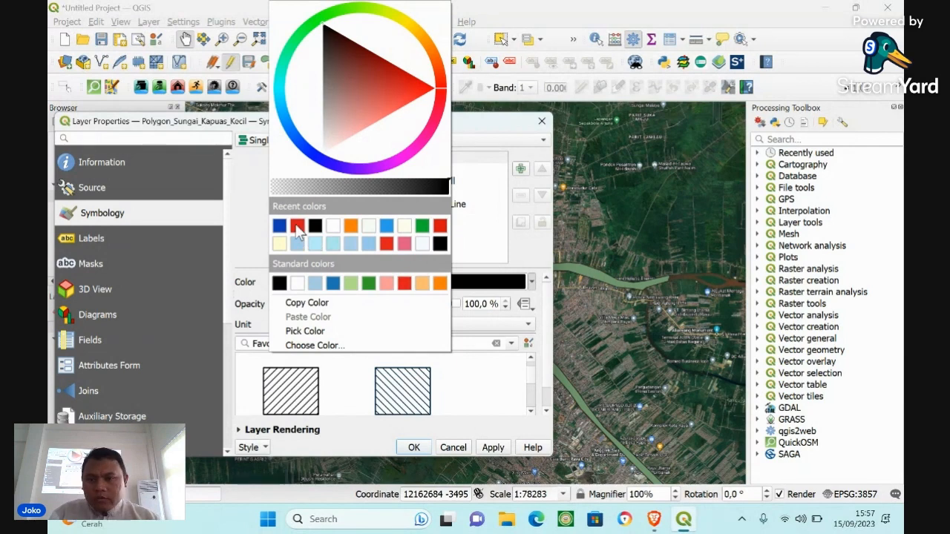
mouse_move(297, 231)
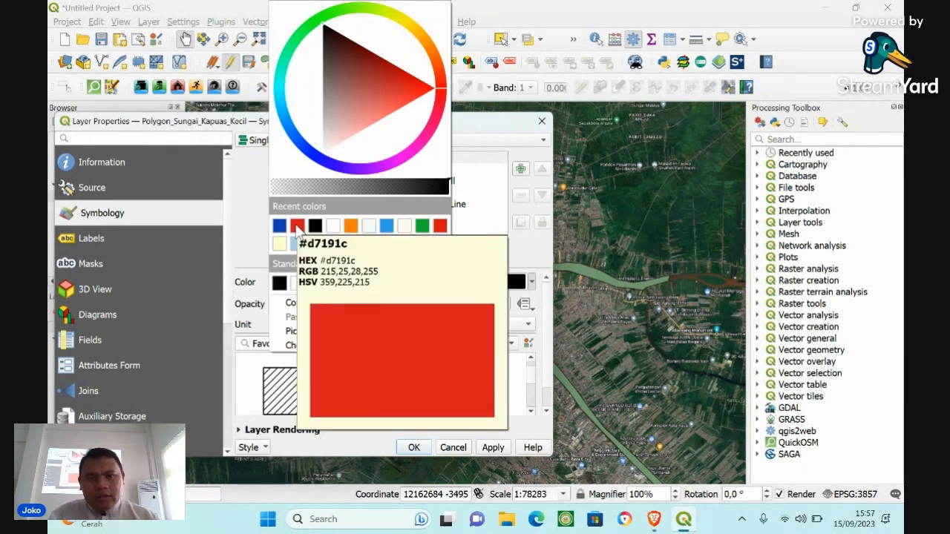
left_click(350, 226)
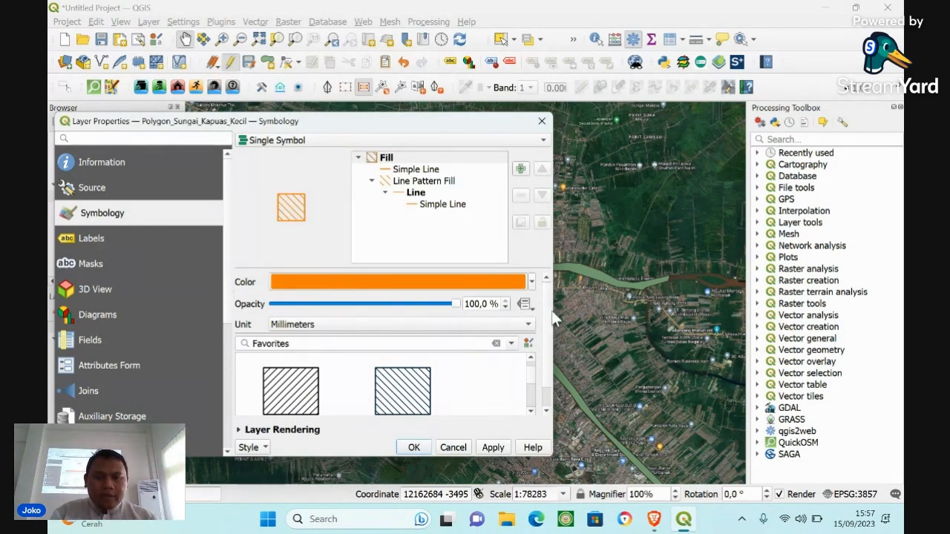
scroll(549, 401, "down", 1)
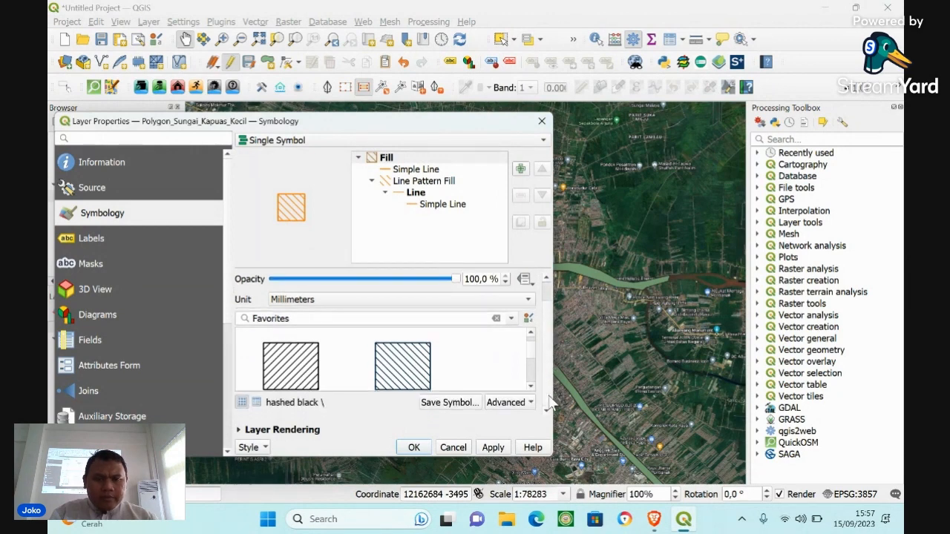
Try a stroke width of 1.06 mm on the fill's outline Simple Line and apply it to the map
scroll(550, 401, "up", 1)
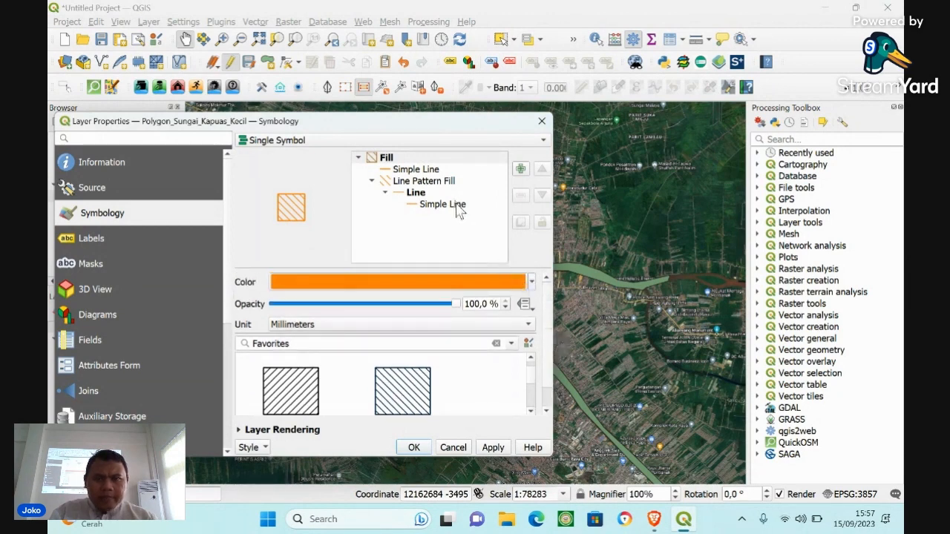
left_click(429, 170)
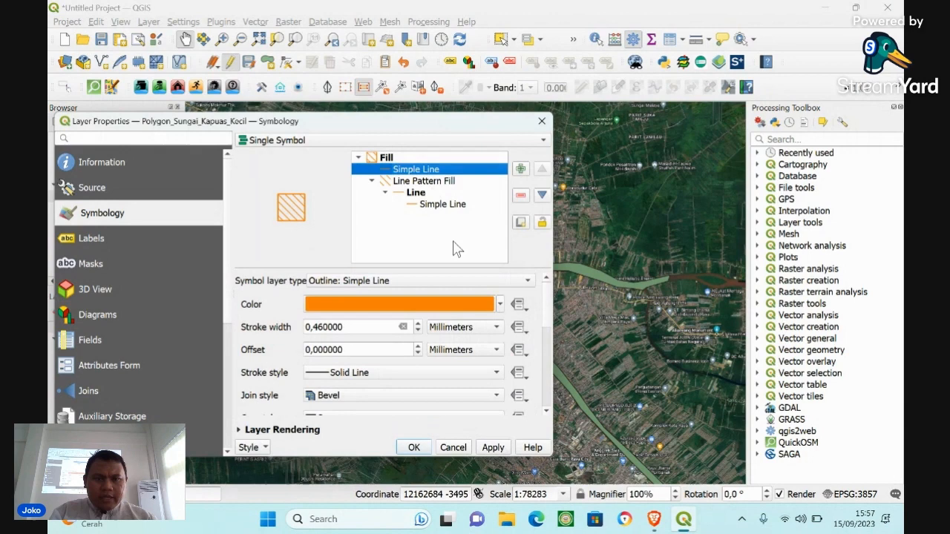
left_click(418, 325)
left_click(418, 325)
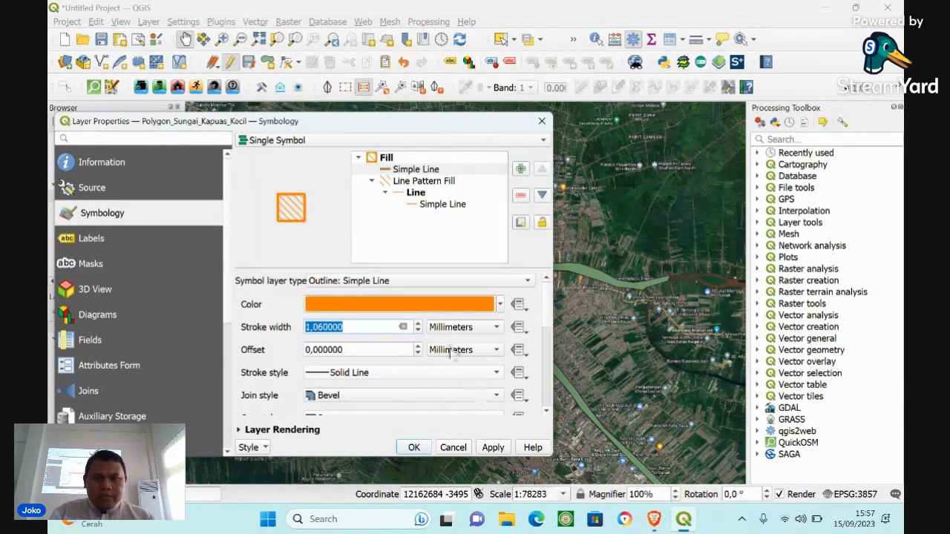
left_click(489, 448)
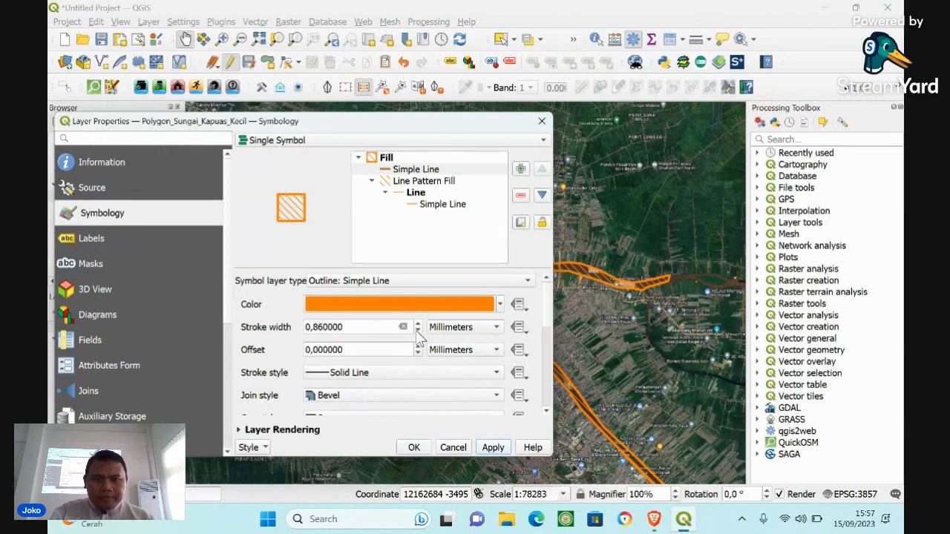
Set the outline's stroke width back to 0.46 mm, apply it and accept the layer's symbology
left_click(418, 331)
left_click(418, 331)
left_click(492, 449)
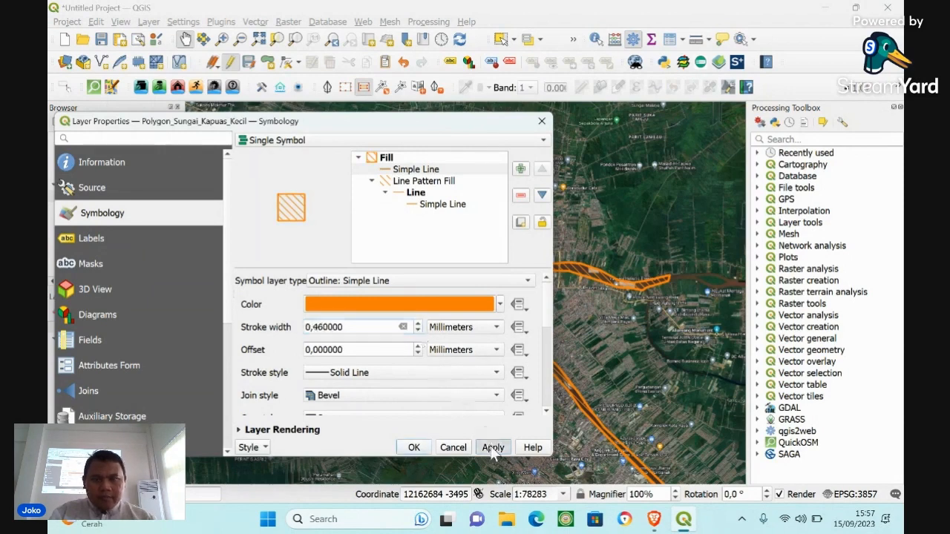
left_click(418, 331)
left_click(417, 324)
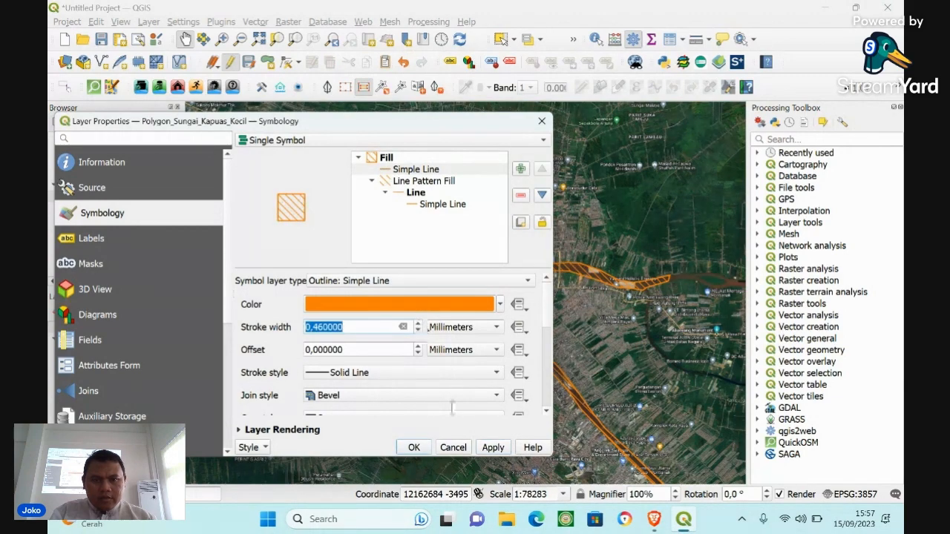
left_click(413, 448)
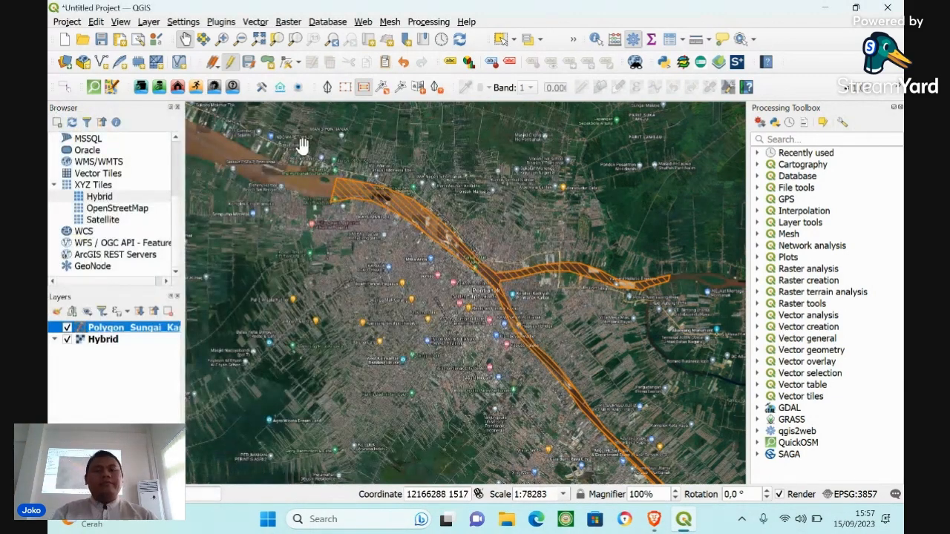
Select the river polygon in a close view of its western end on the map
left_click_drag(304, 144, 399, 227)
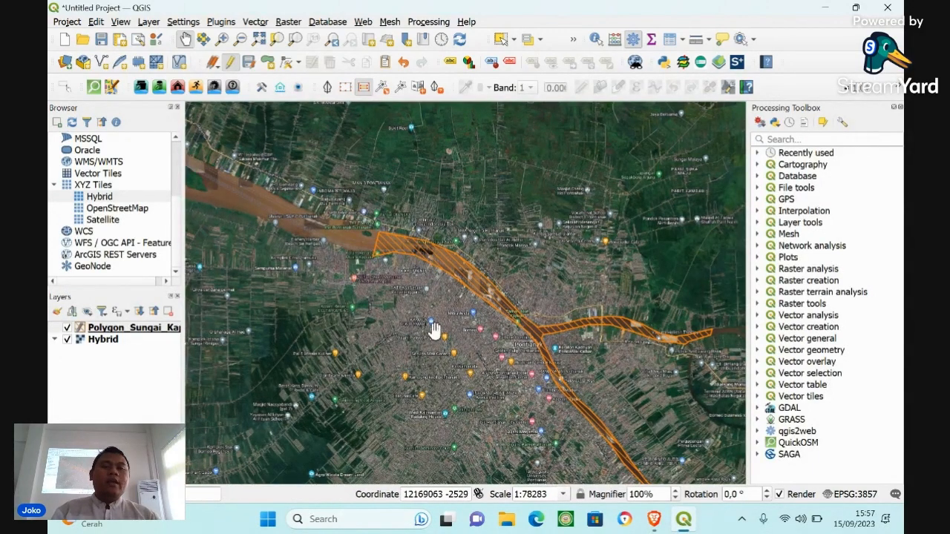
left_click_drag(535, 377, 477, 336)
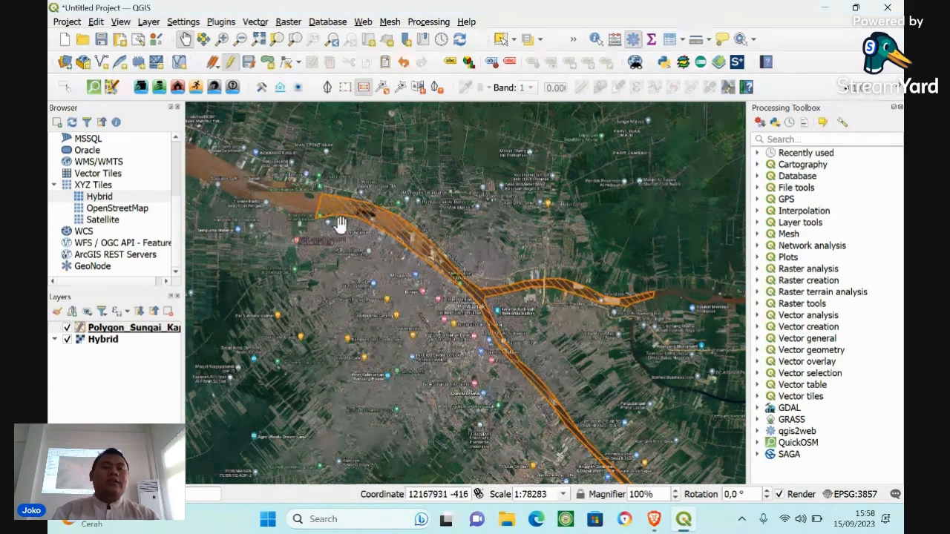
left_click(223, 40)
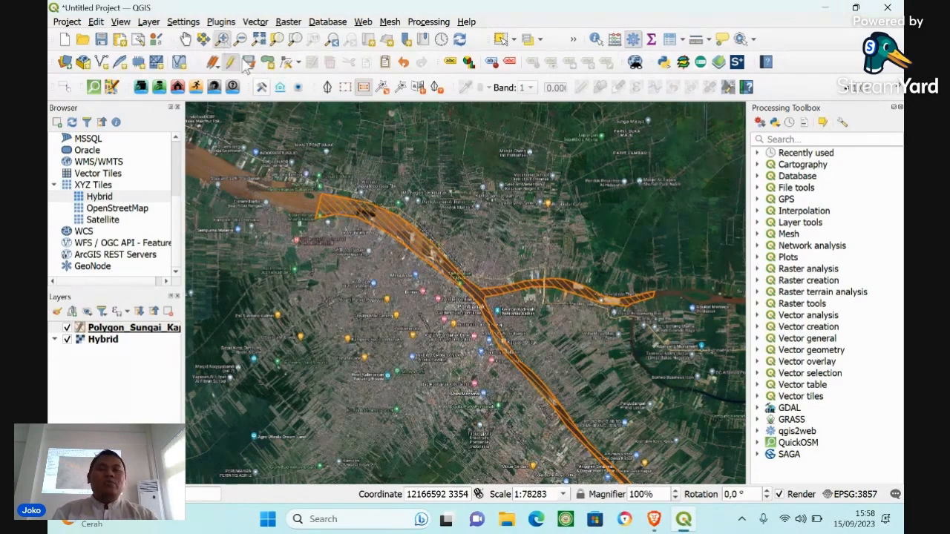
left_click_drag(293, 160, 427, 296)
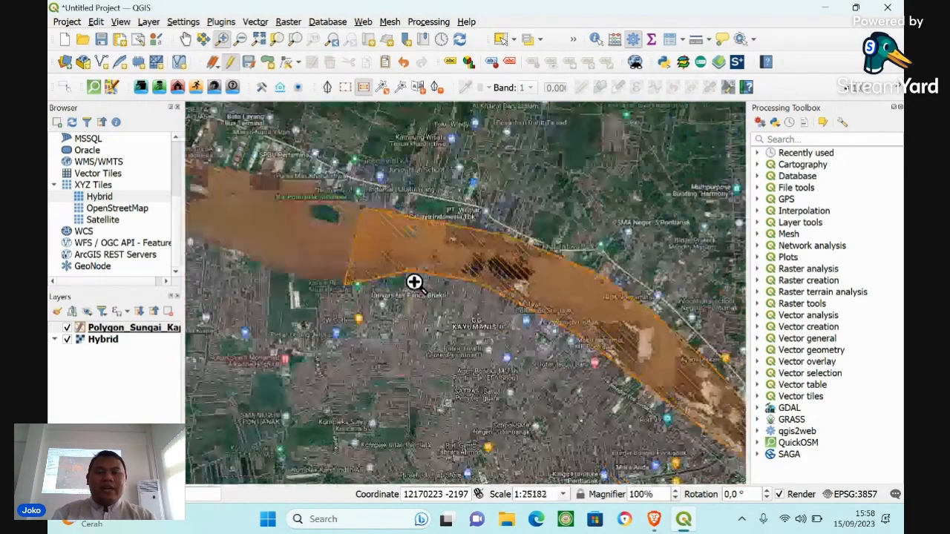
left_click_drag(333, 174, 497, 284)
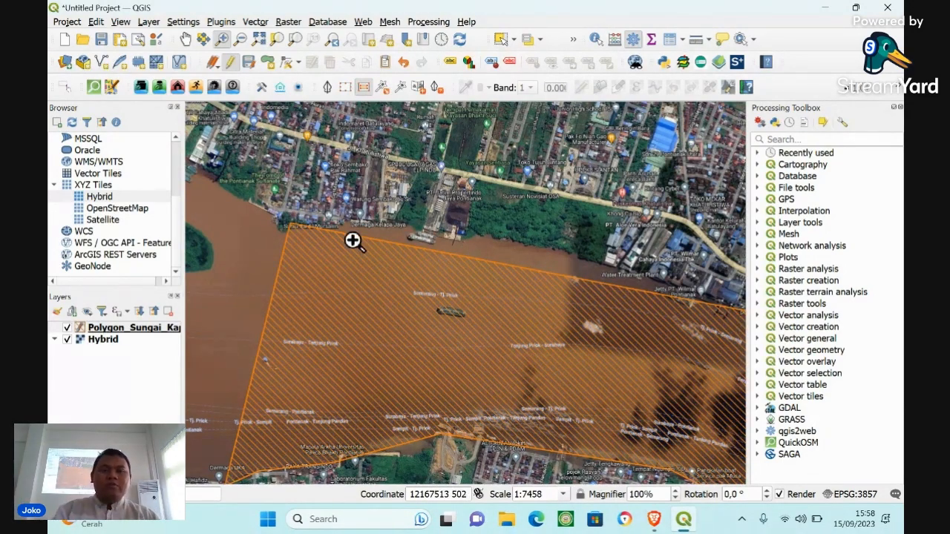
left_click(185, 39)
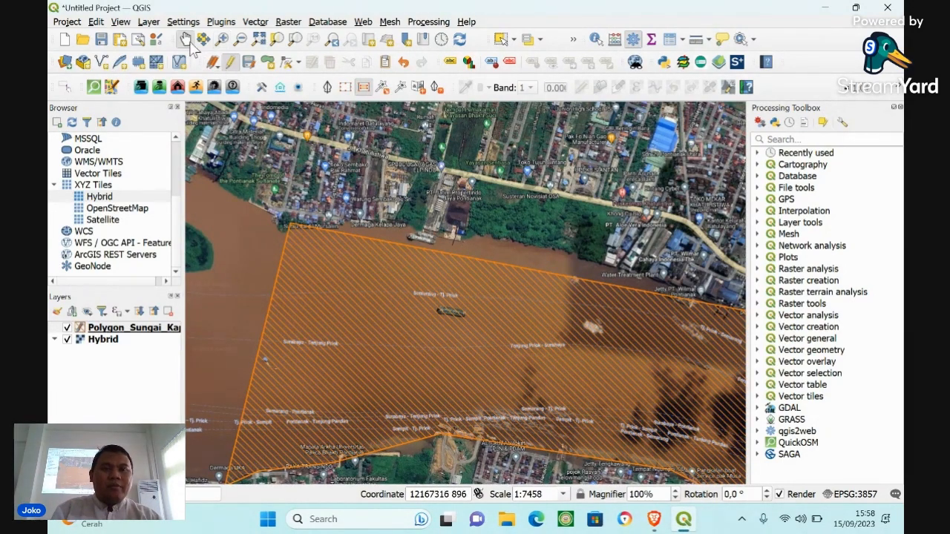
left_click_drag(547, 284, 495, 269)
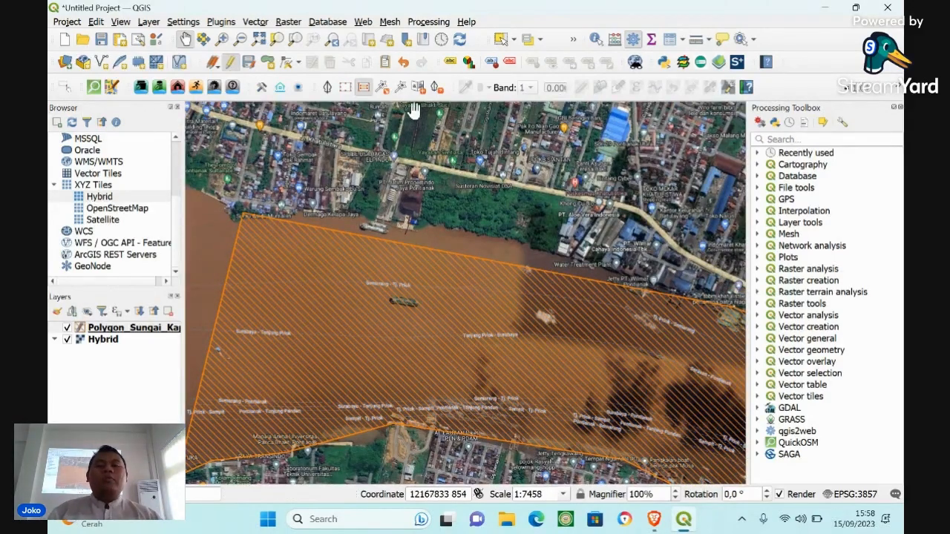
left_click(499, 40)
left_click(387, 269)
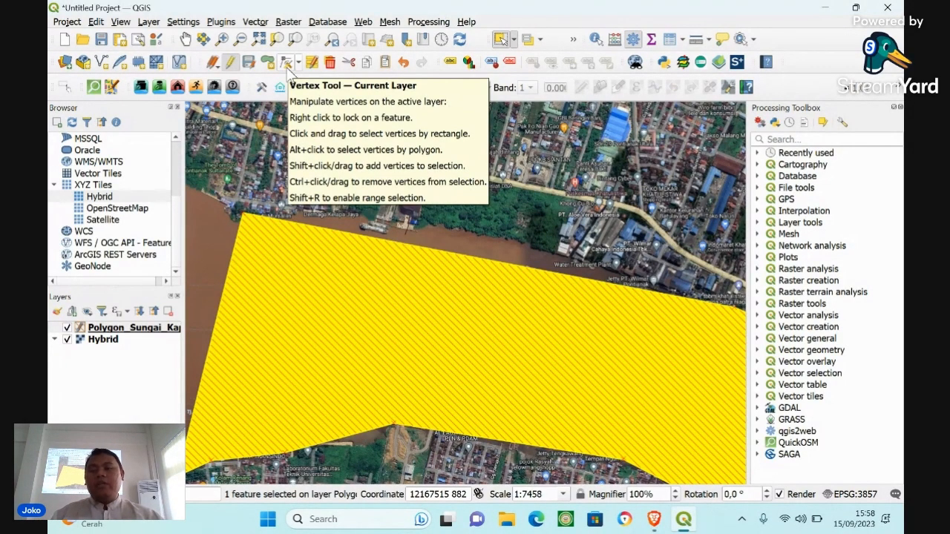
Reshape the north bank near the polygon's western end with two new vertices on the shoreline using the Vertex Tool, and clear the selection
left_click(286, 63)
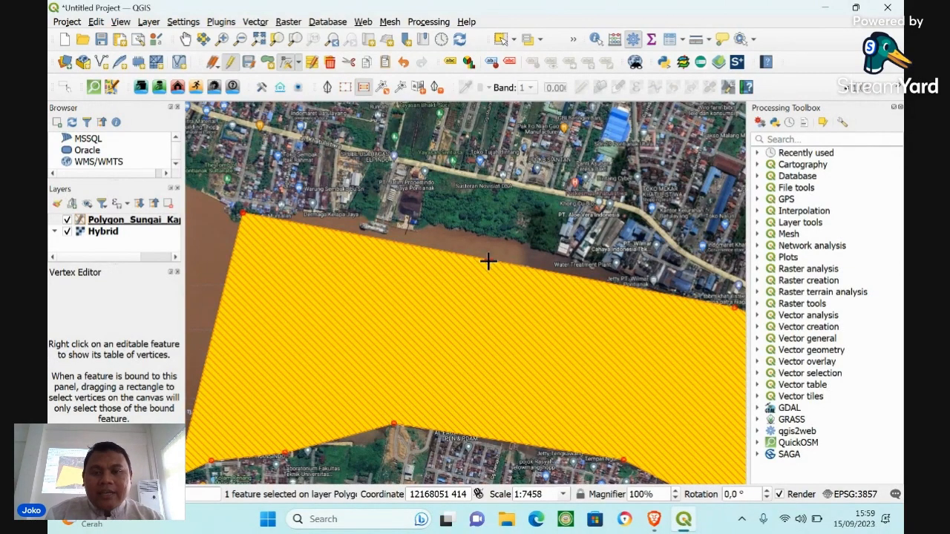
left_click(443, 227)
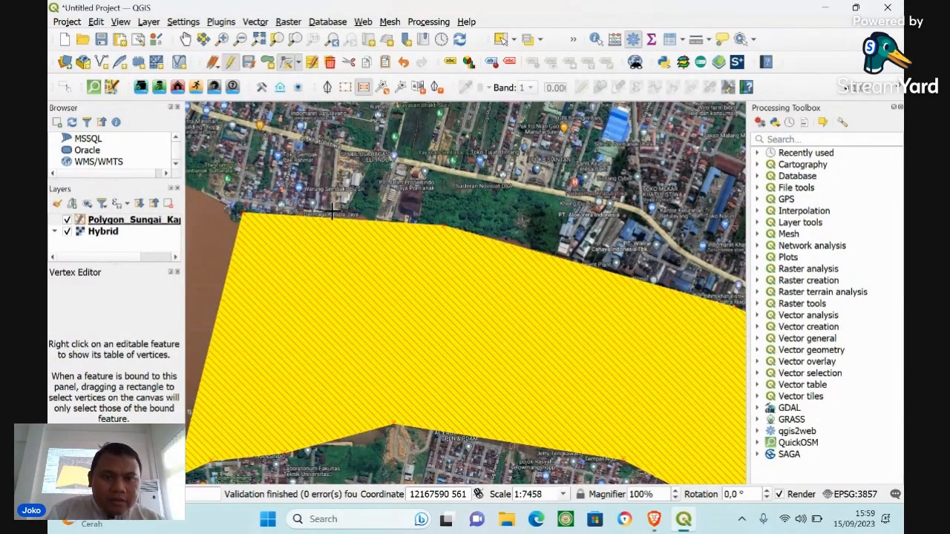
left_click(332, 214)
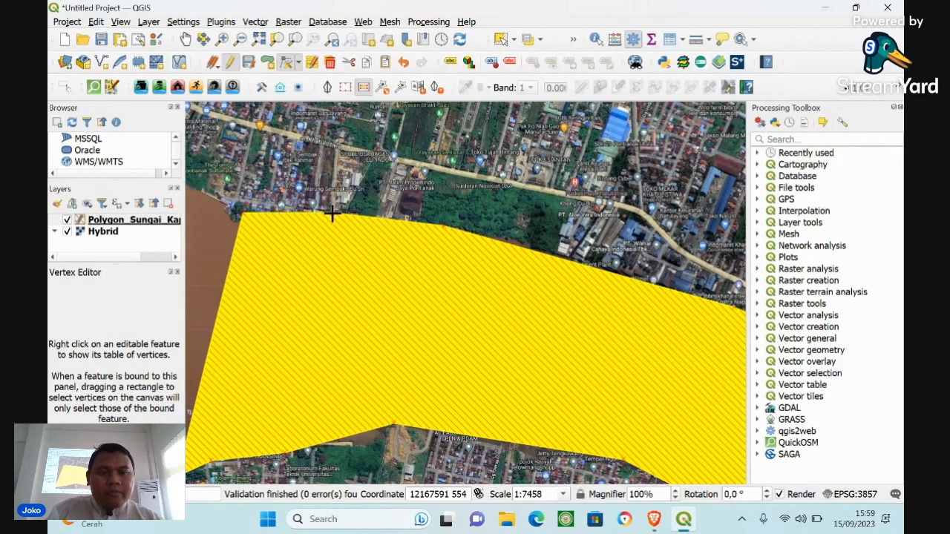
left_click(502, 38)
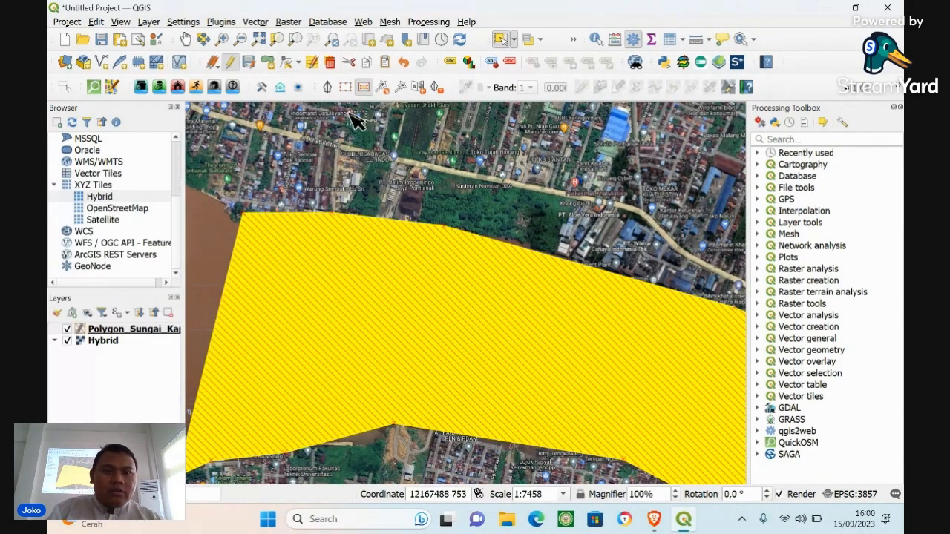
left_click(211, 257)
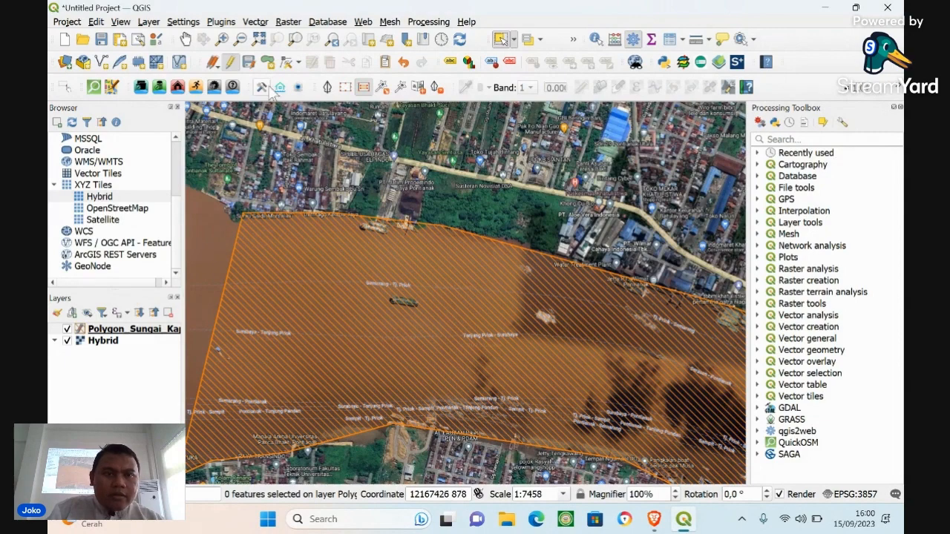
Fit the polygon's north edge to the shoreline beside the Water Treatment Plant and the PT. Wilmar jetty with the Vertex Tool
left_click(286, 62)
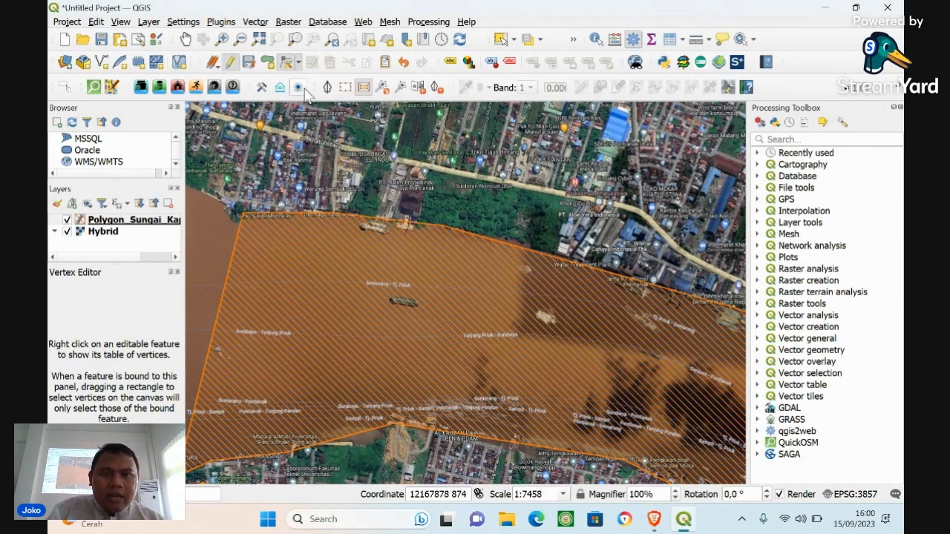
left_click(288, 65)
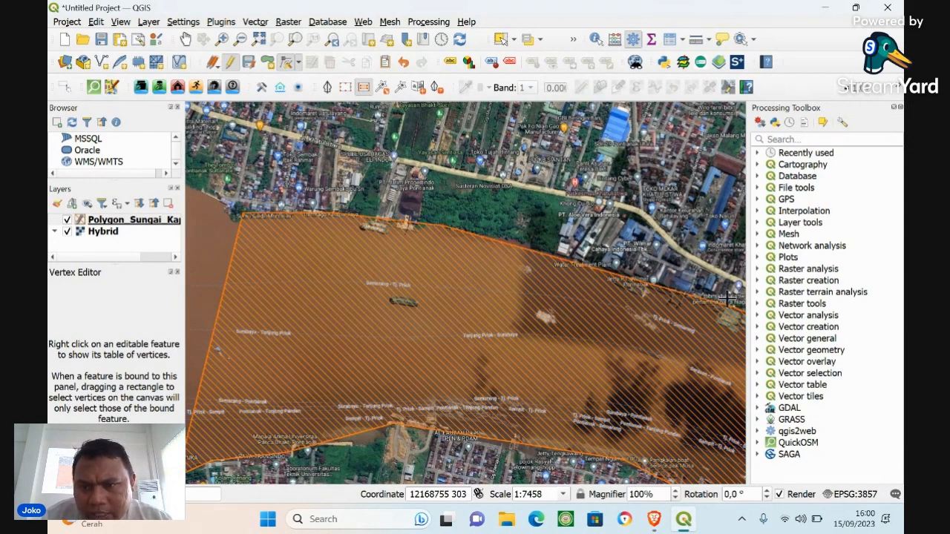
left_click(185, 38)
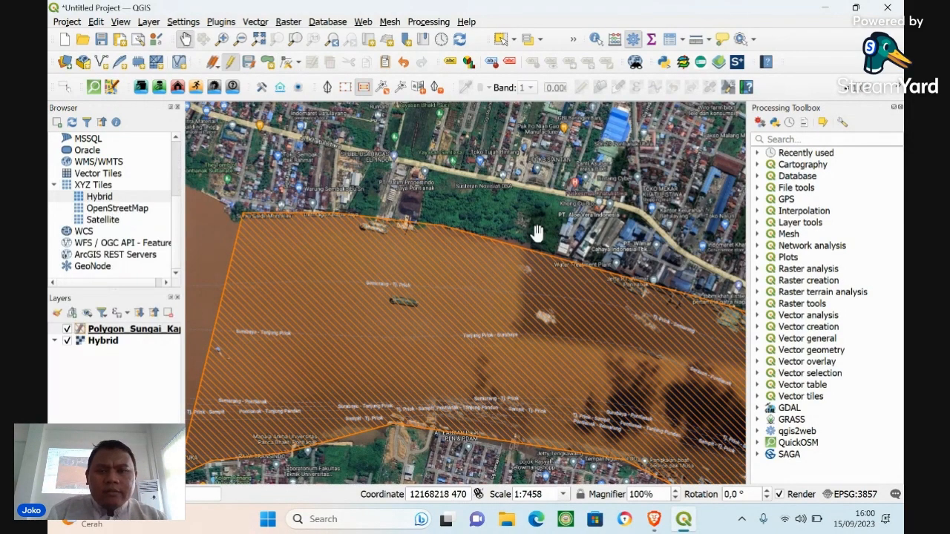
left_click_drag(539, 239, 398, 186)
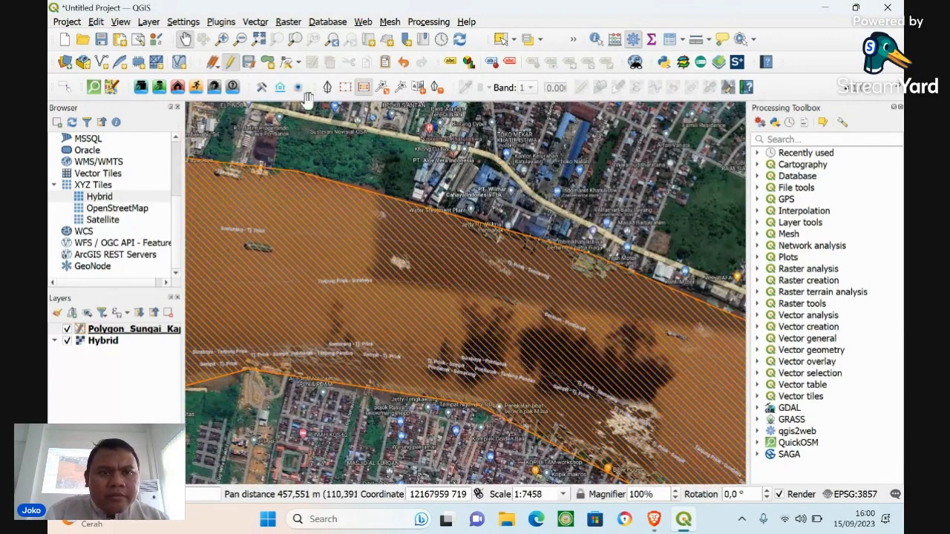
left_click(286, 62)
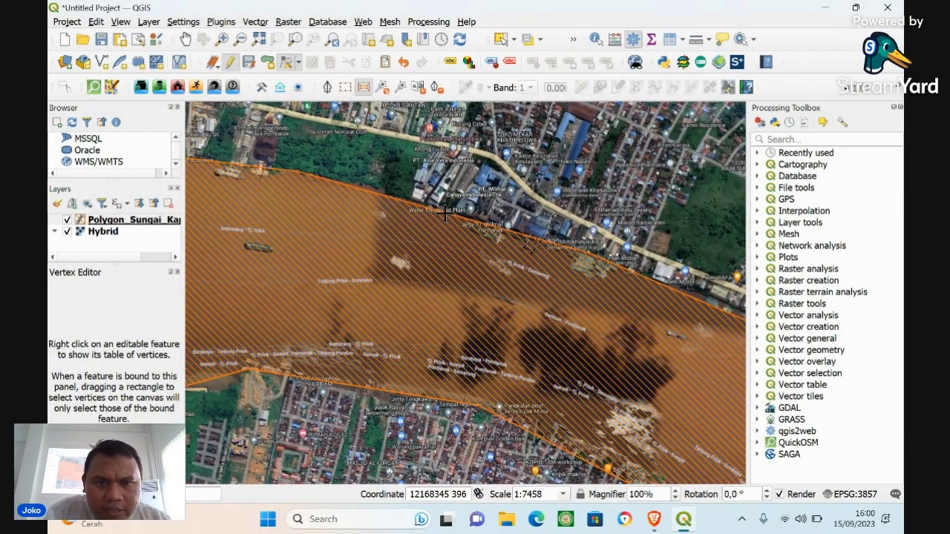
left_click(402, 199)
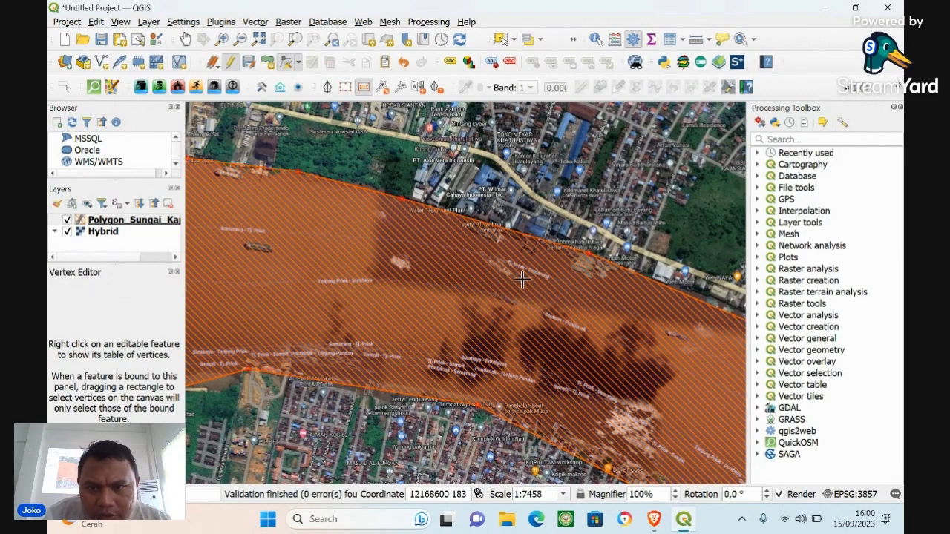
left_click(506, 235)
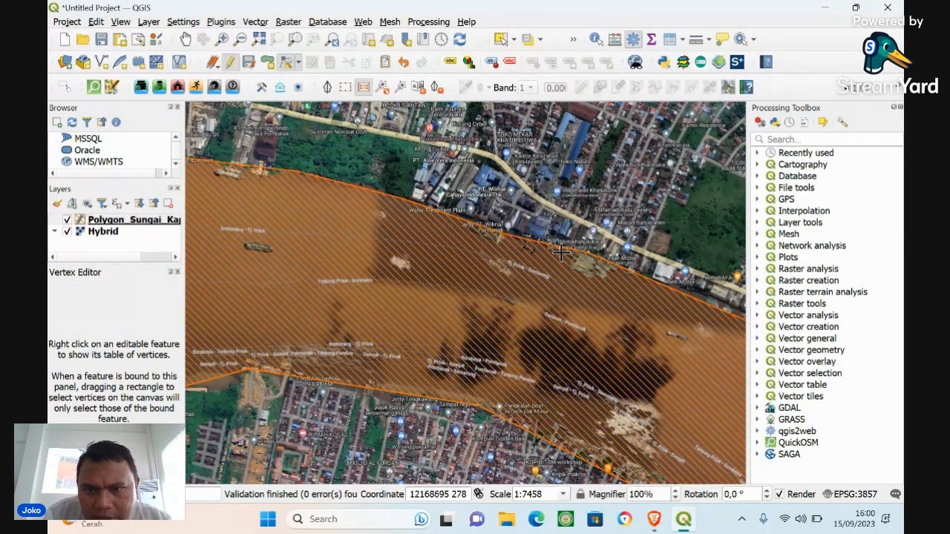
Shape the north edge around the shoreline bulge just east of the PT. Wilmar jetty by adding and moving vertices
left_click(657, 290)
left_click(618, 269)
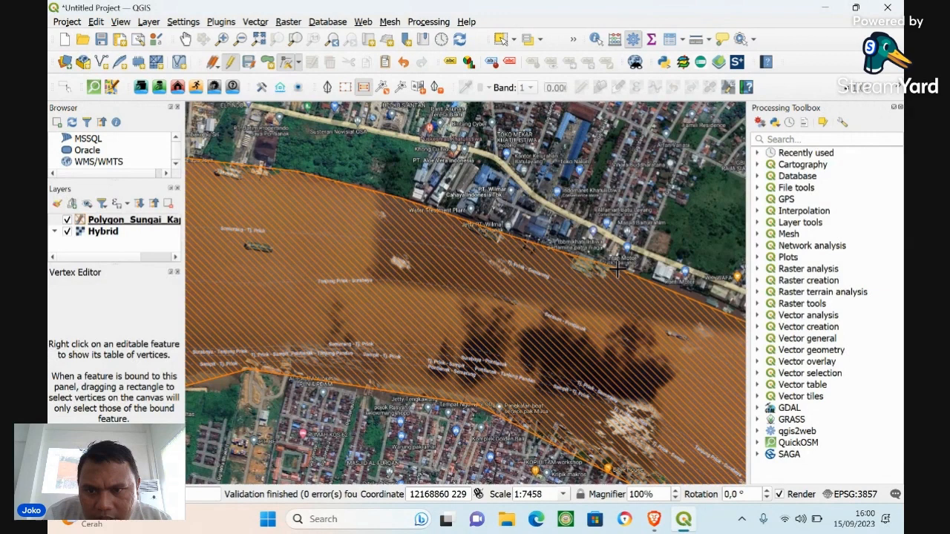
left_click(571, 268)
left_click(593, 268)
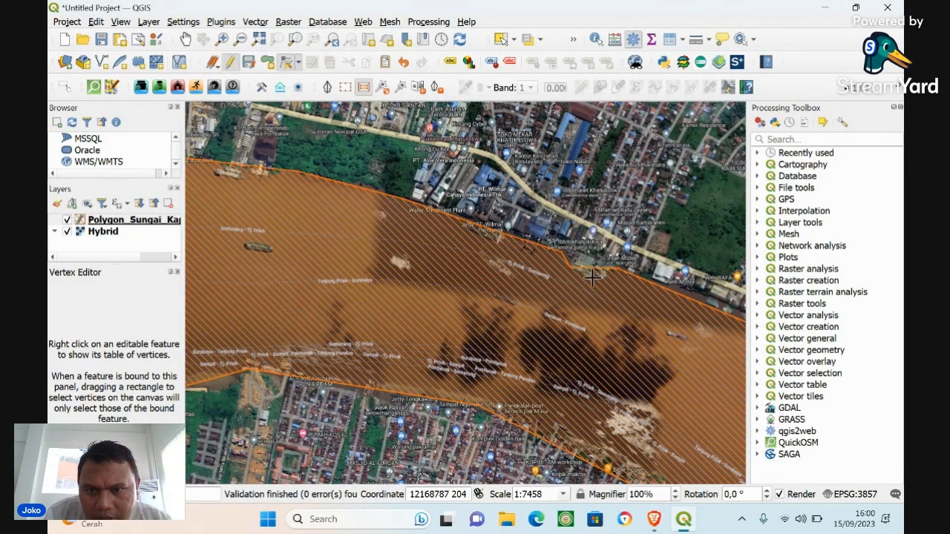
left_click(592, 279)
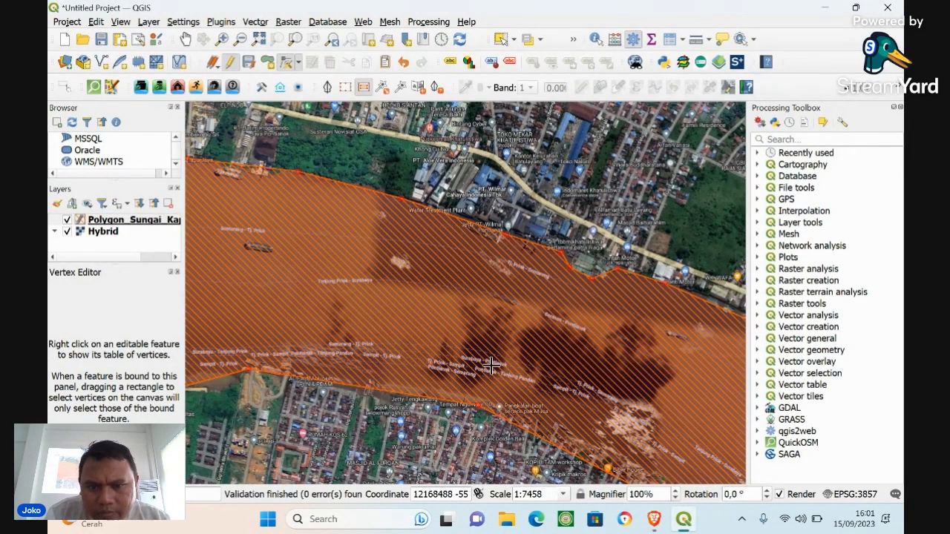
Examine how the polygon's outline follows the next stretch of north bank farther southeast
left_click(185, 39)
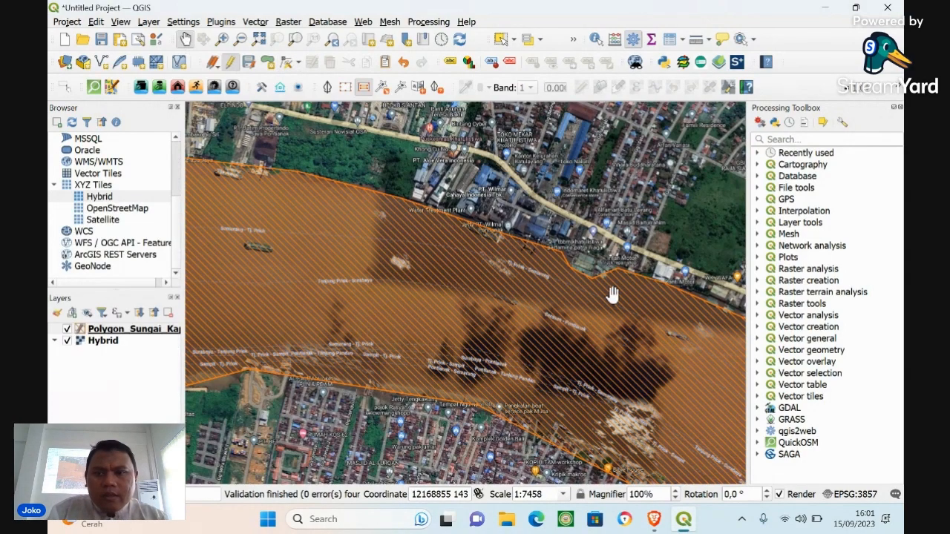
left_click_drag(616, 297, 397, 187)
left_click_drag(577, 274, 518, 271)
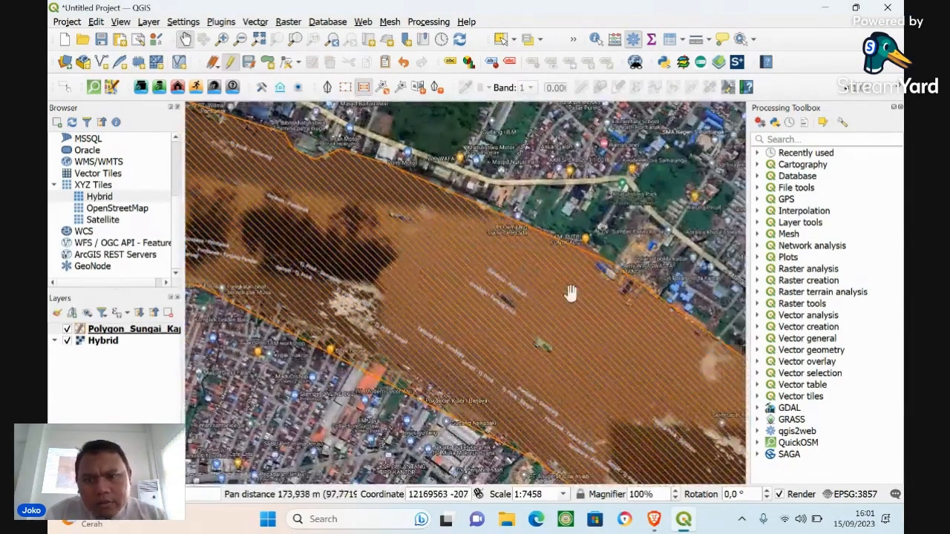
left_click_drag(607, 312, 569, 273)
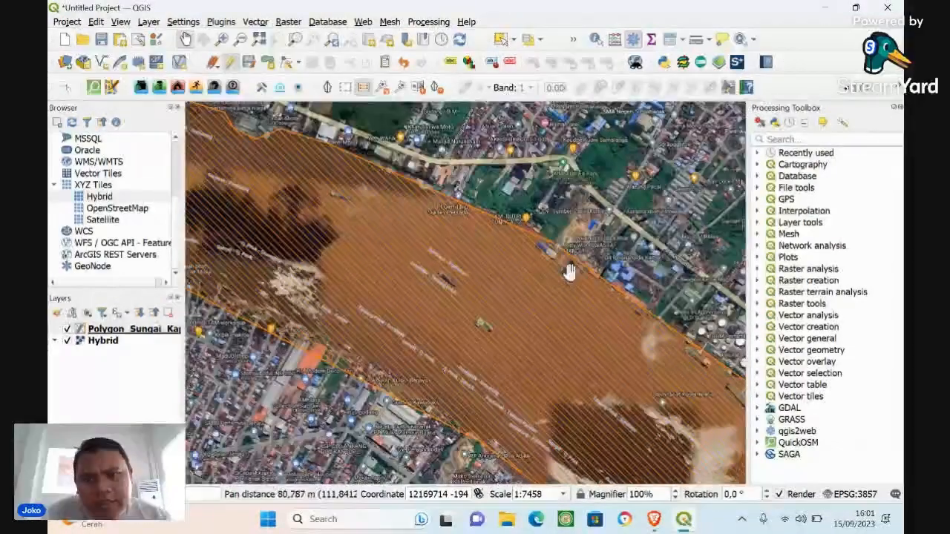
left_click(287, 63)
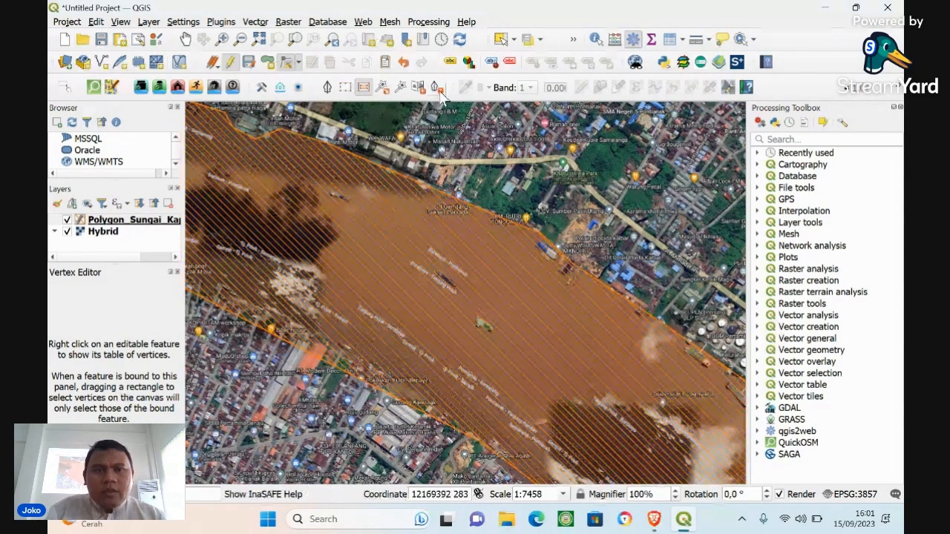
left_click(186, 40)
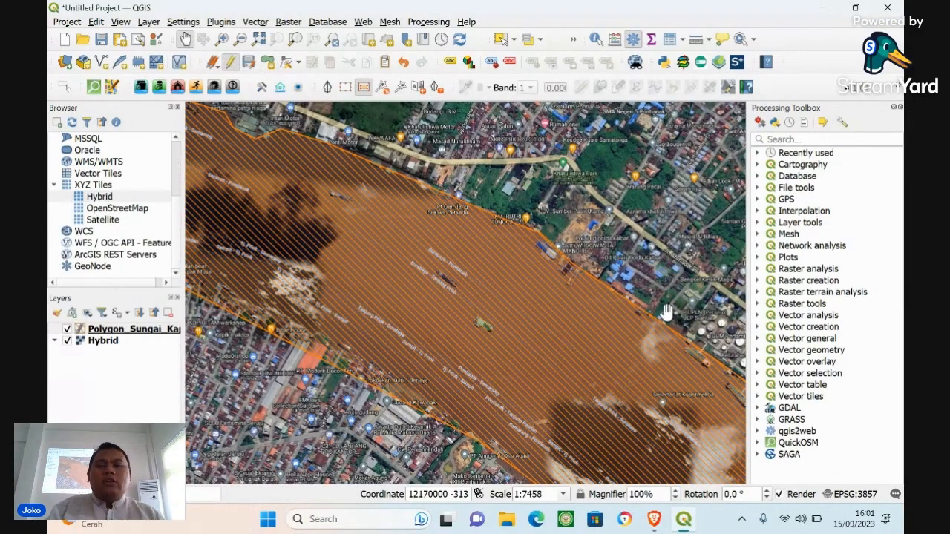
Refit the polygon's north edge to the shoreline southeast of the round storage tanks with the Vertex Tool
left_click_drag(663, 311, 524, 238)
left_click_drag(670, 326, 615, 276)
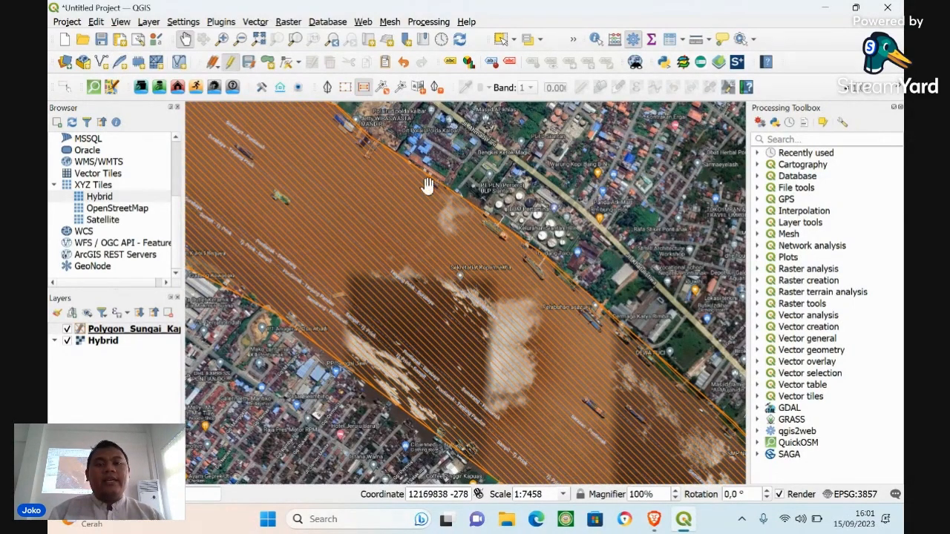
left_click(287, 62)
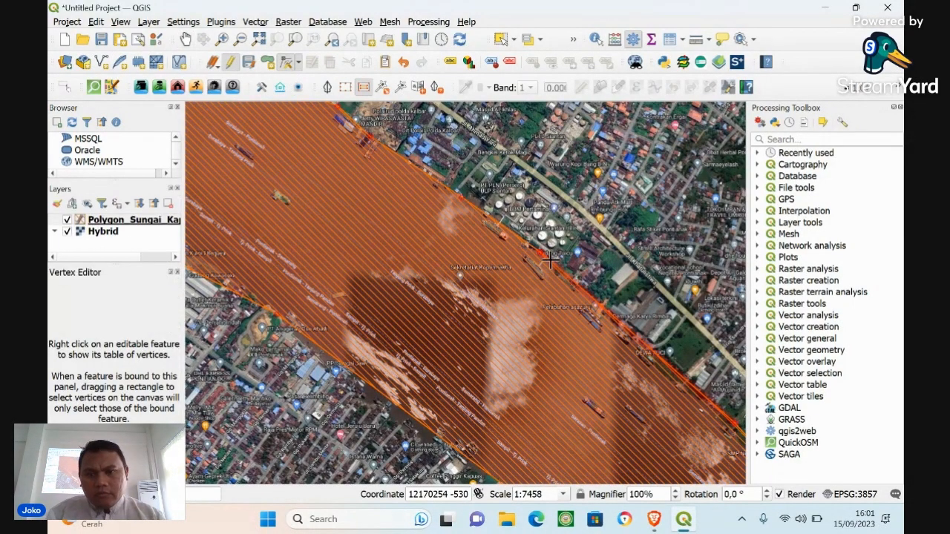
left_click(626, 345)
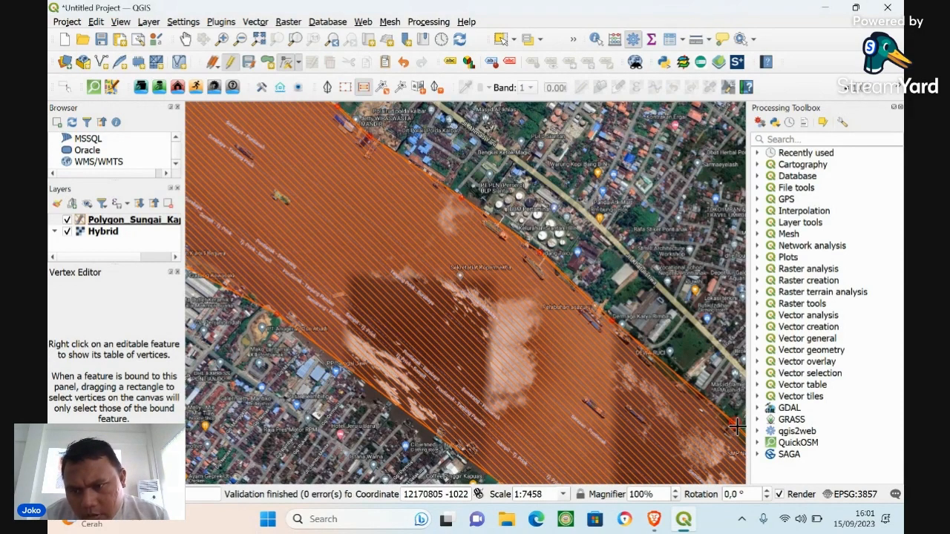
Recolour the river polygon's hatched symbol to yellow #f6ff00 and save that yellow as a custom colour
left_click(110, 223)
right_click(108, 227)
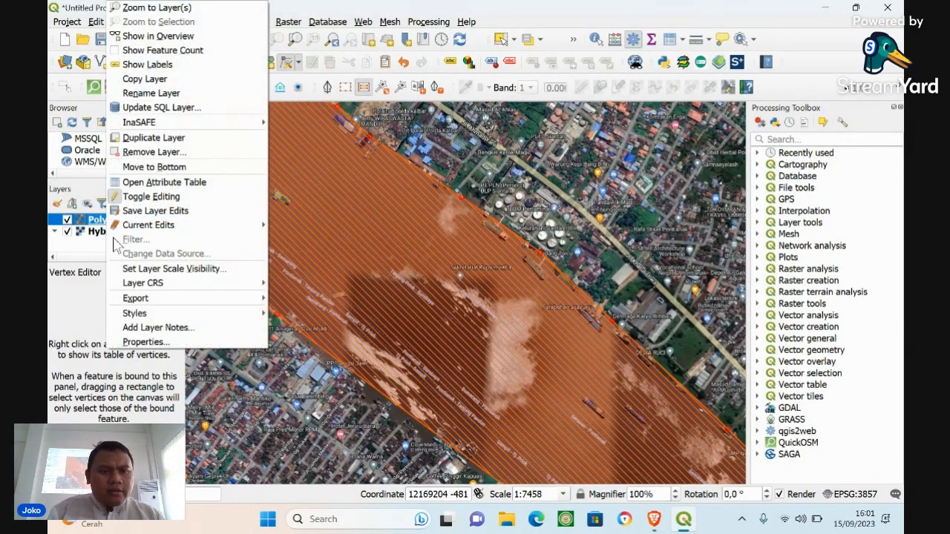
left_click(162, 343)
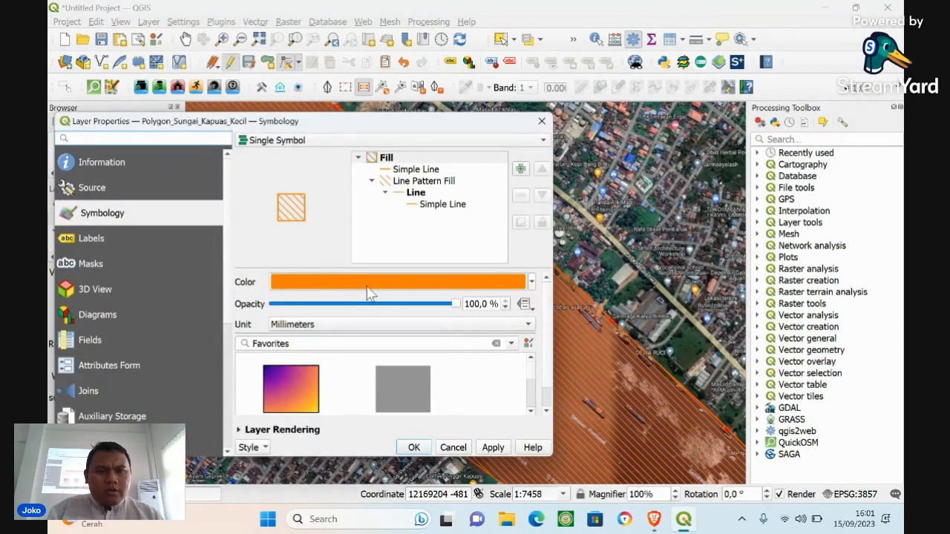
left_click(368, 287)
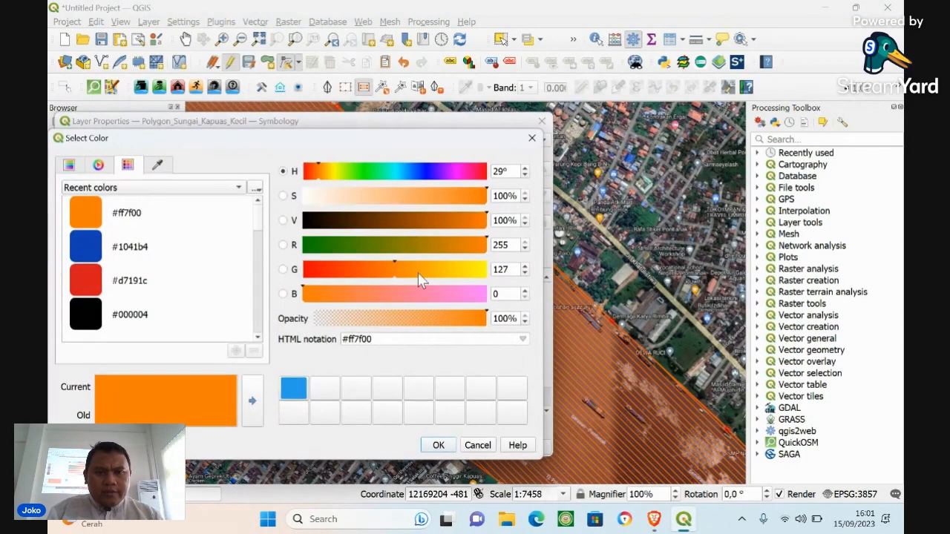
left_click(337, 173)
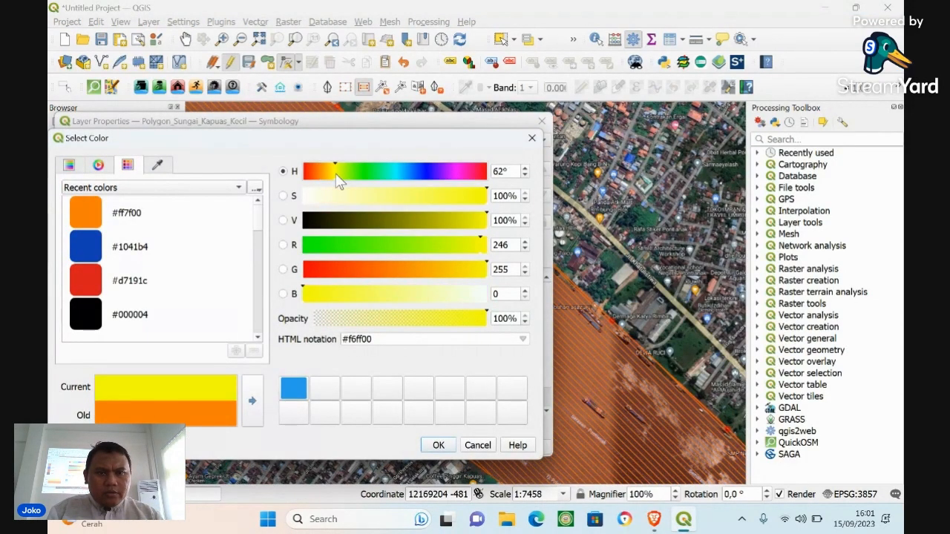
left_click(252, 400)
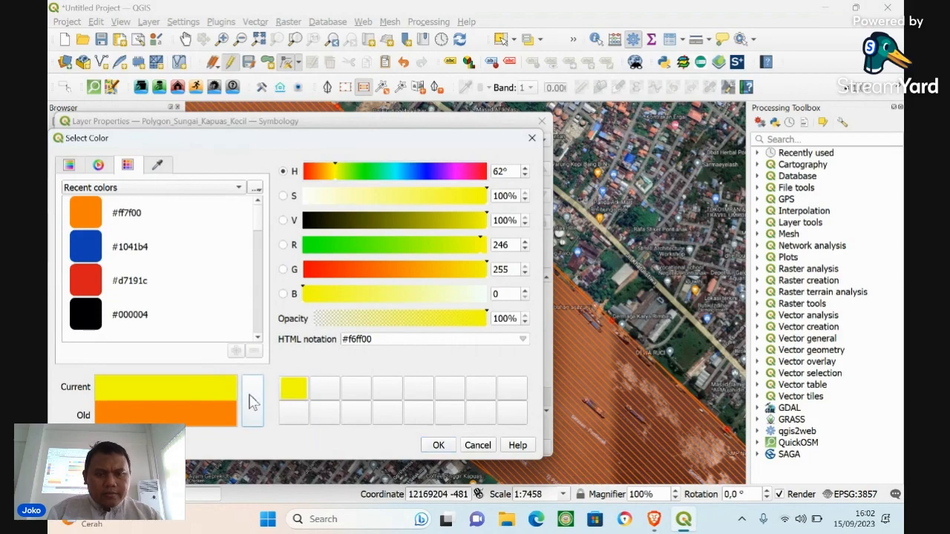
left_click(449, 445)
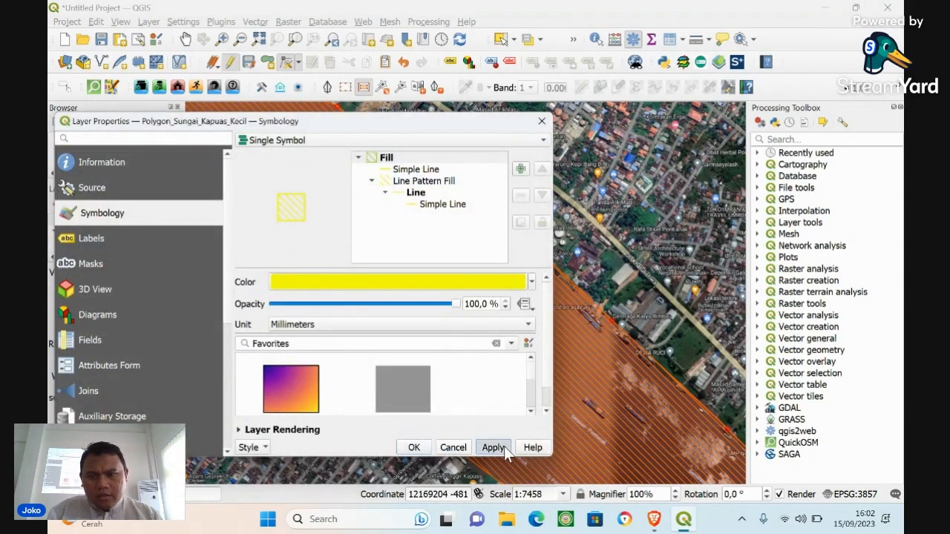
left_click(504, 446)
left_click(414, 446)
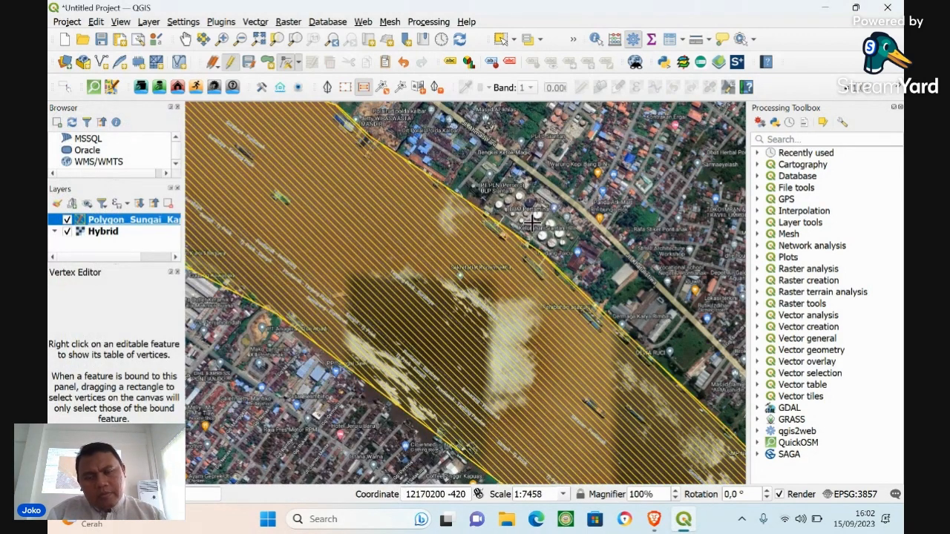
Replace the river polygon's hatched fill with the outline-only Simple Line preset coloured yellow #f6ff00
right_click(130, 222)
left_click(186, 343)
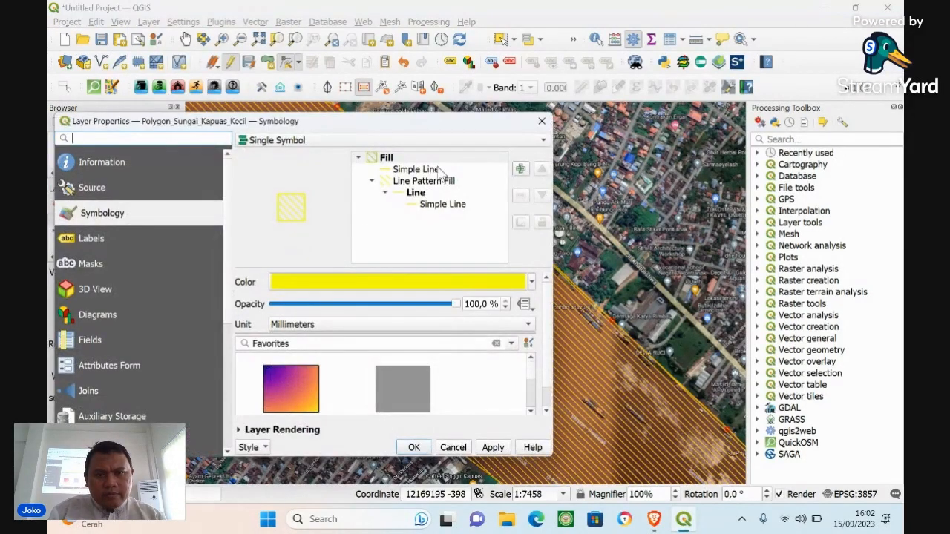
left_click(436, 158)
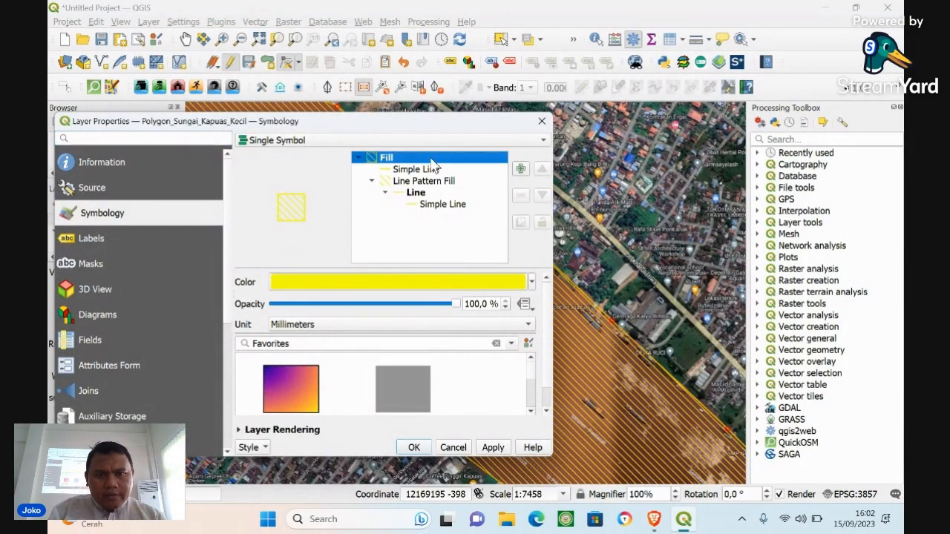
left_click_drag(531, 407, 532, 416)
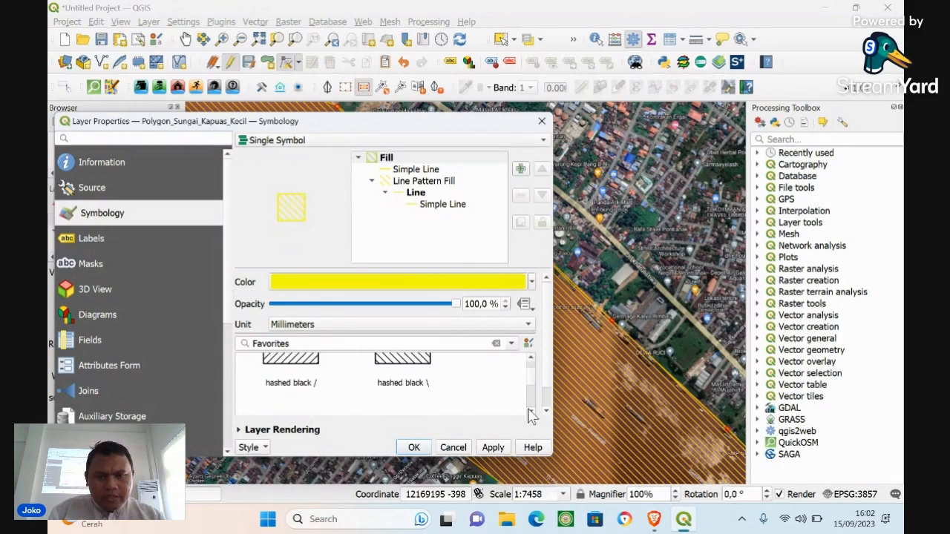
left_click(413, 370)
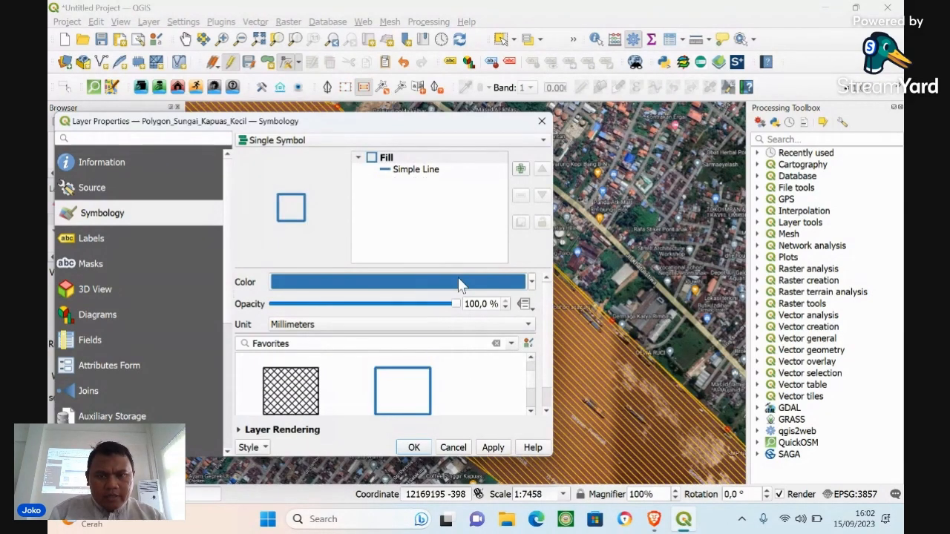
left_click(456, 282)
left_click(293, 392)
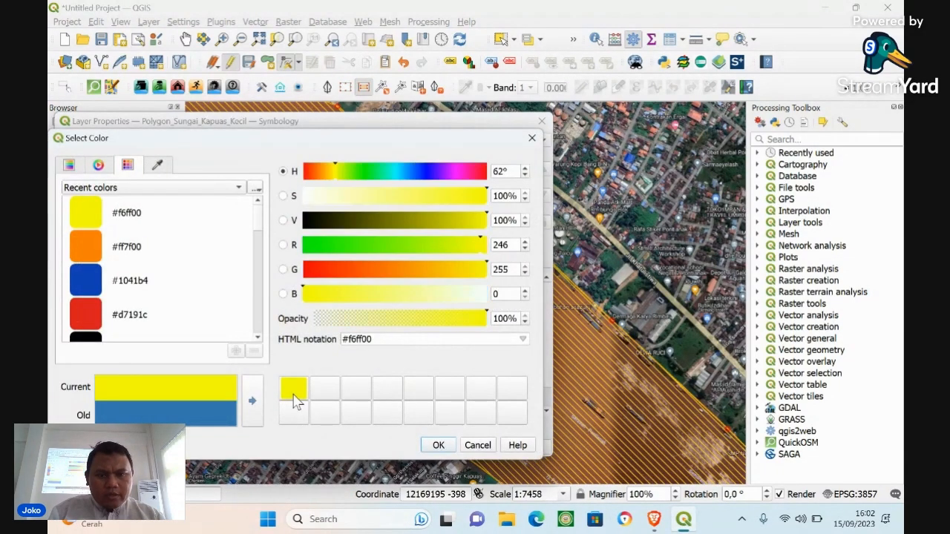
left_click(438, 445)
left_click(493, 448)
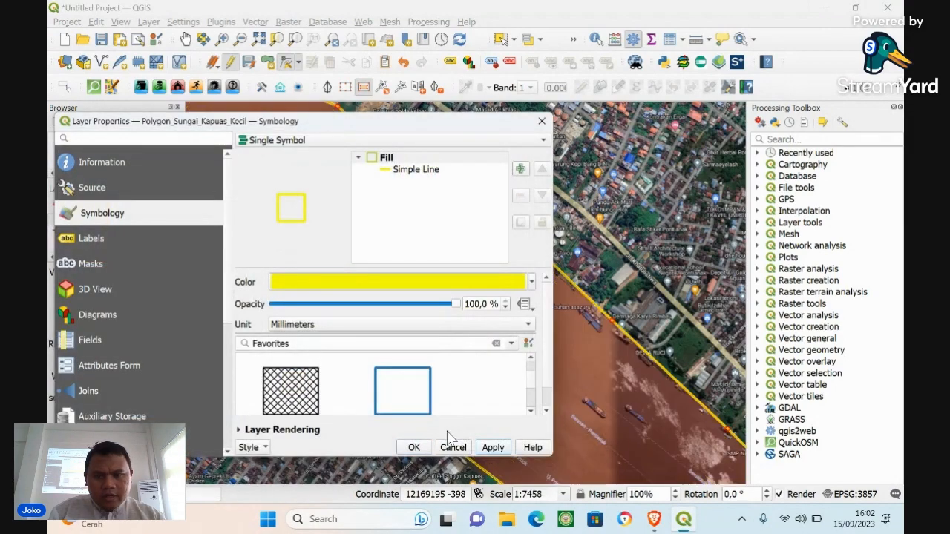
left_click(414, 447)
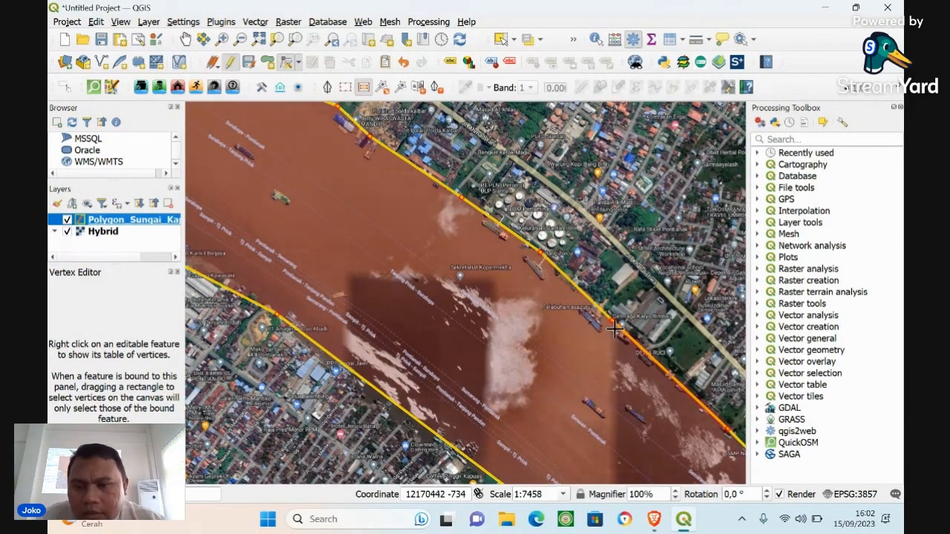
Fit the north edge to the shoreline at Dewa Ruci and farther southeast towards the Sungai Landak mouth by vertex editing
left_click(671, 378)
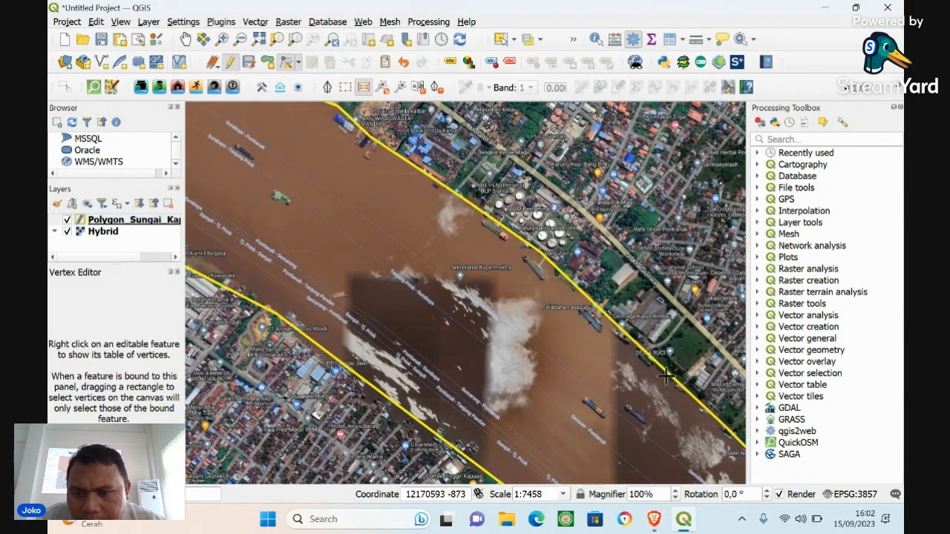
left_click(662, 374)
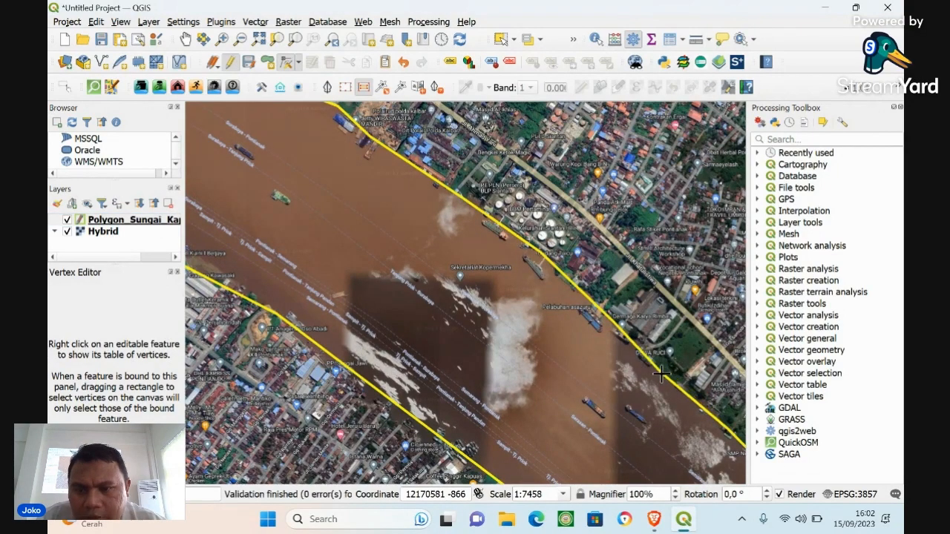
left_click(186, 40)
left_click_drag(526, 288, 408, 194)
left_click_drag(655, 370, 484, 202)
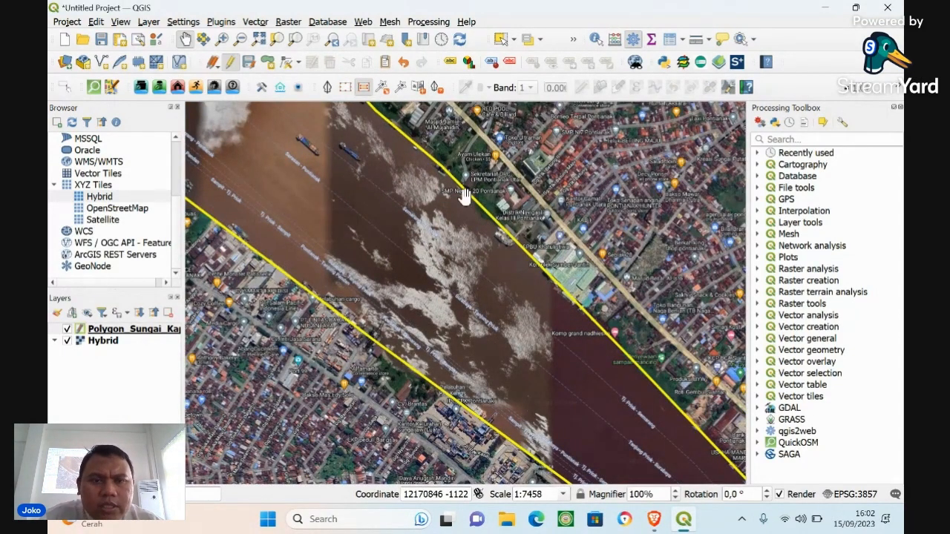
left_click_drag(646, 322, 553, 227)
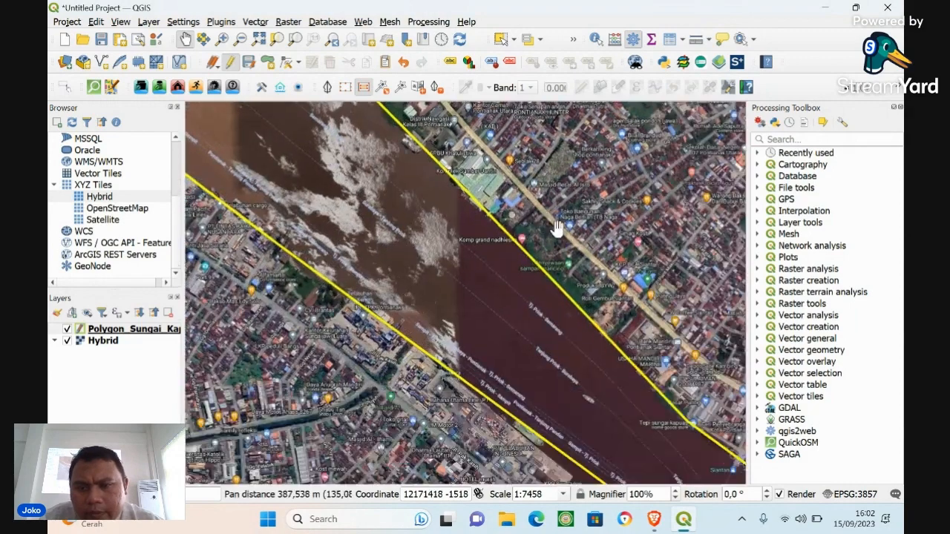
left_click_drag(684, 329, 619, 288)
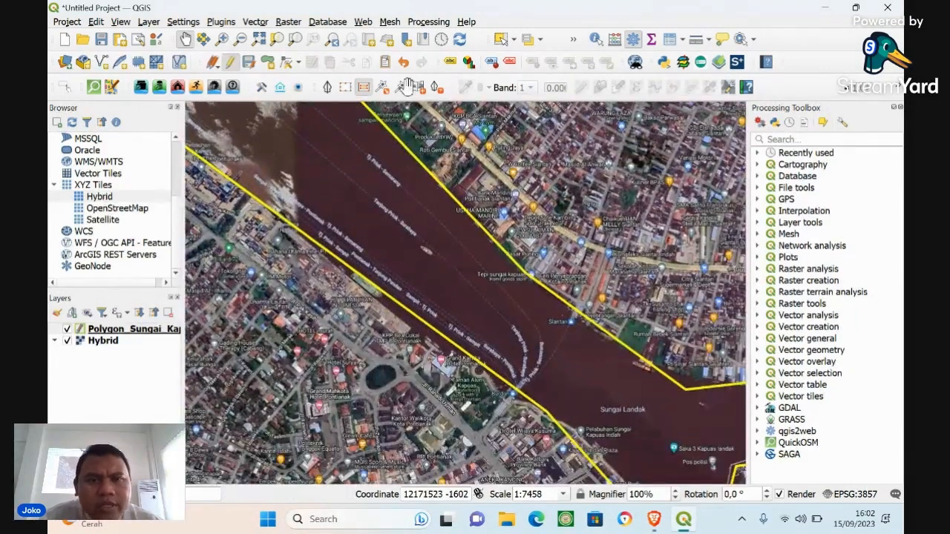
left_click(286, 62)
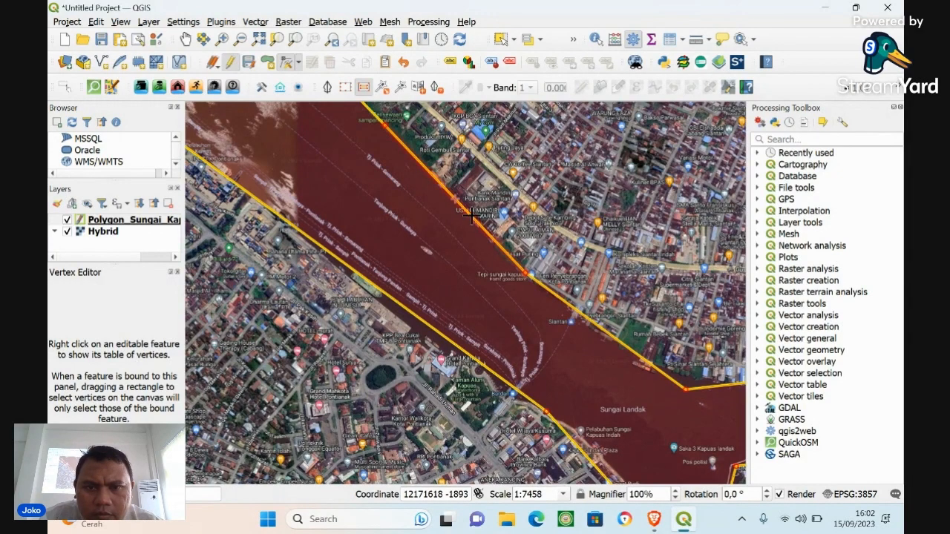
left_click(444, 191)
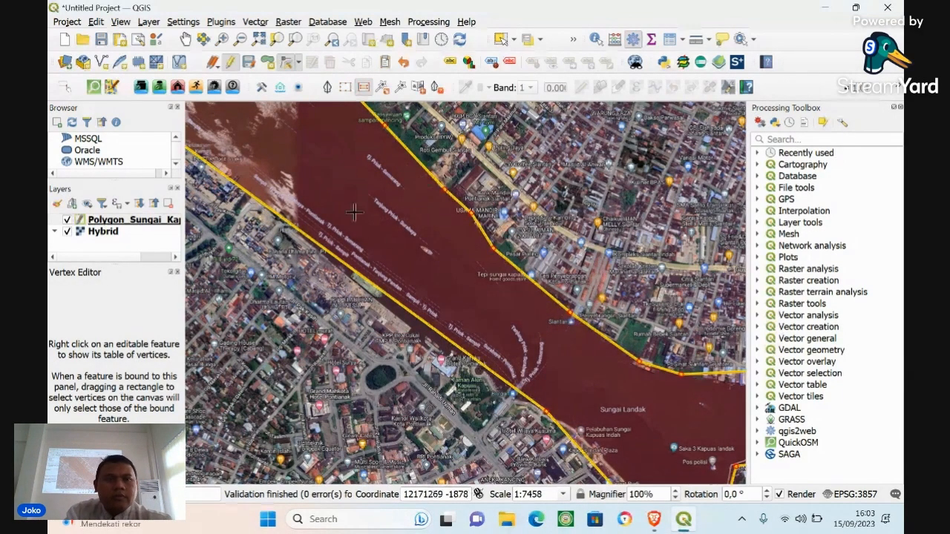
Fit the Sungai Landak north bank and the opposite bank's corner near Fauji to the shoreline with additional vertices
left_click(185, 38)
left_click_drag(490, 271, 423, 259)
left_click_drag(691, 353, 423, 253)
left_click_drag(518, 244, 489, 243)
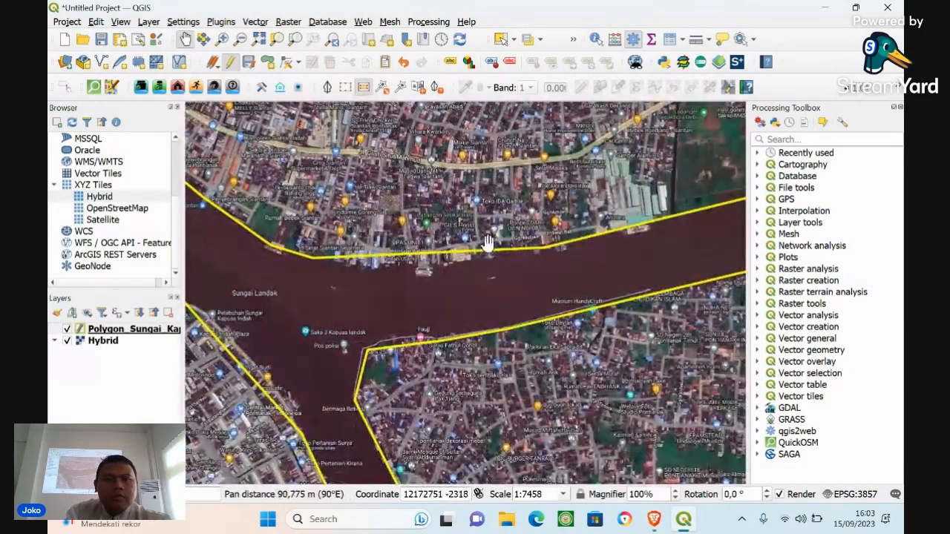
left_click(286, 61)
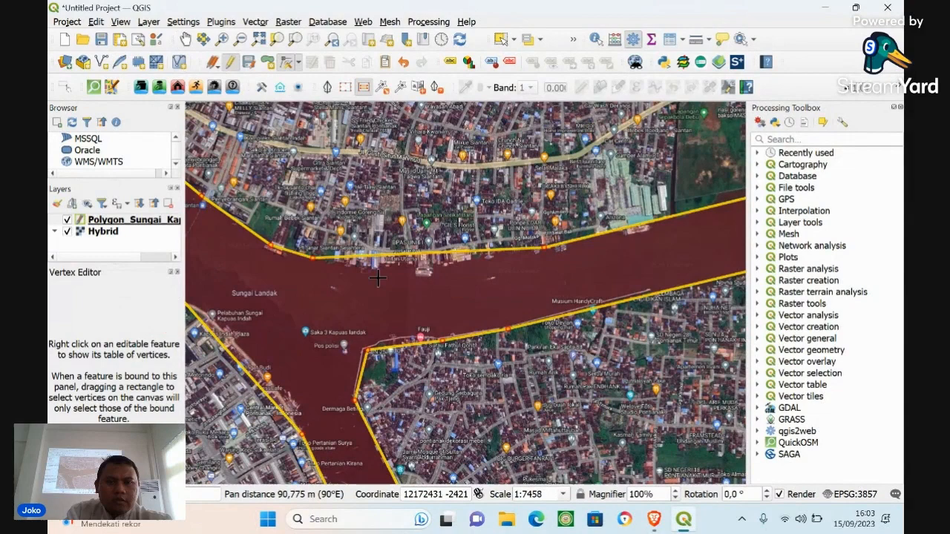
left_click(422, 266)
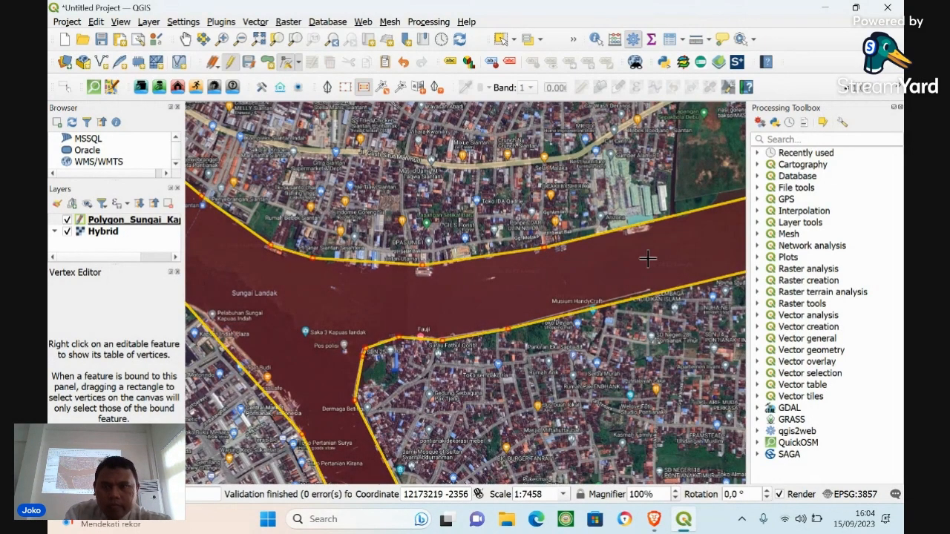
Add vertices on the north bank west of the Landak Twin Bridge so the outline follows the shoreline indentation
left_click(186, 41)
left_click_drag(498, 275, 260, 282)
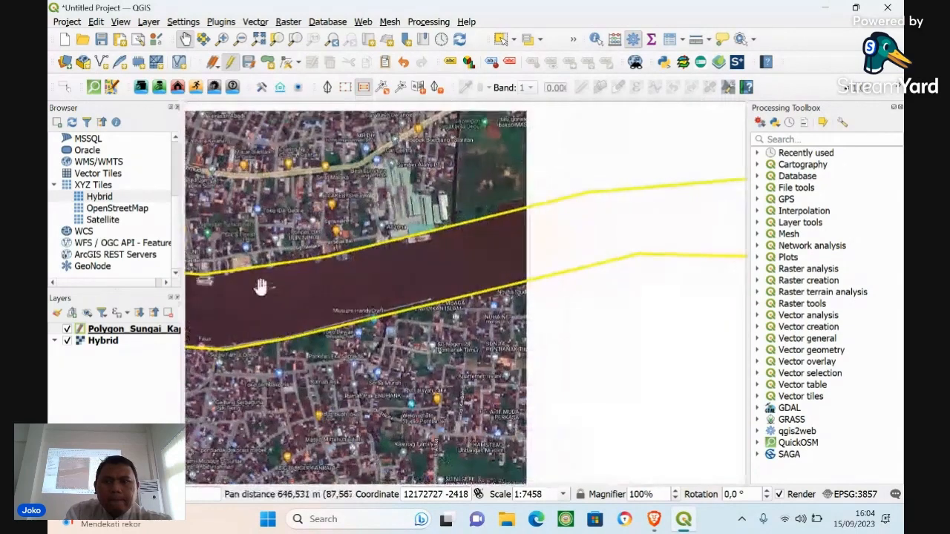
left_click_drag(687, 297, 532, 300)
left_click_drag(610, 208, 640, 216)
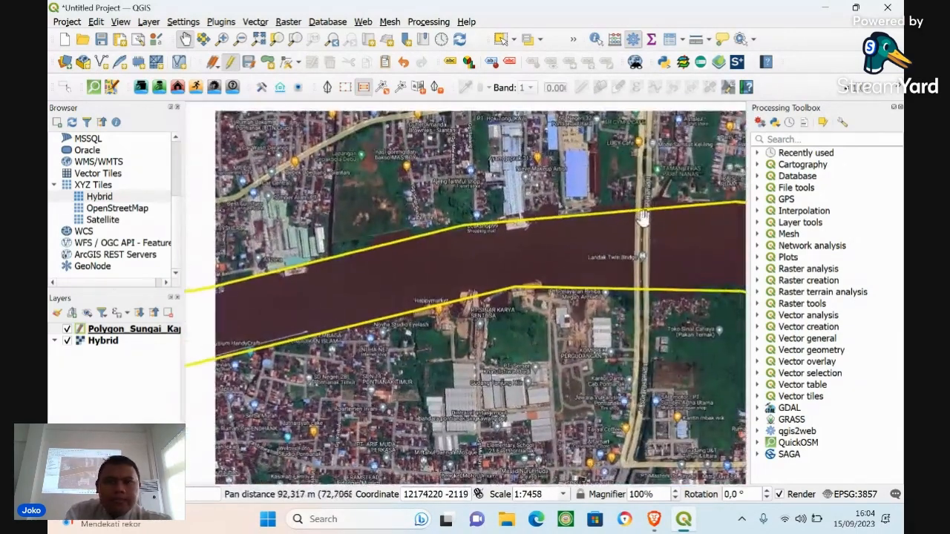
left_click(286, 62)
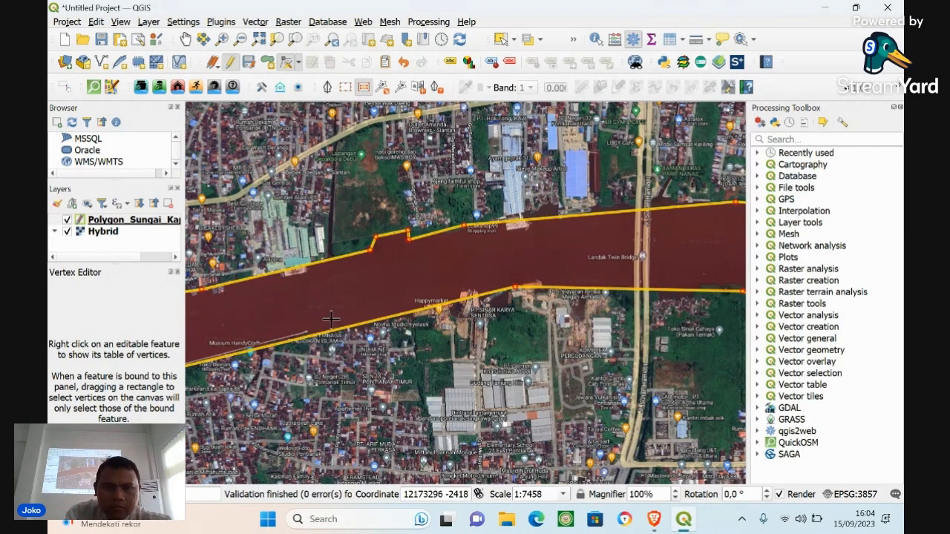
Fit the north bank around the Landak Twin Bridge and the south bank east of it to the shoreline with the Vertex Tool
left_click(185, 38)
left_click_drag(470, 291, 468, 291)
left_click_drag(613, 240, 405, 254)
left_click(286, 62)
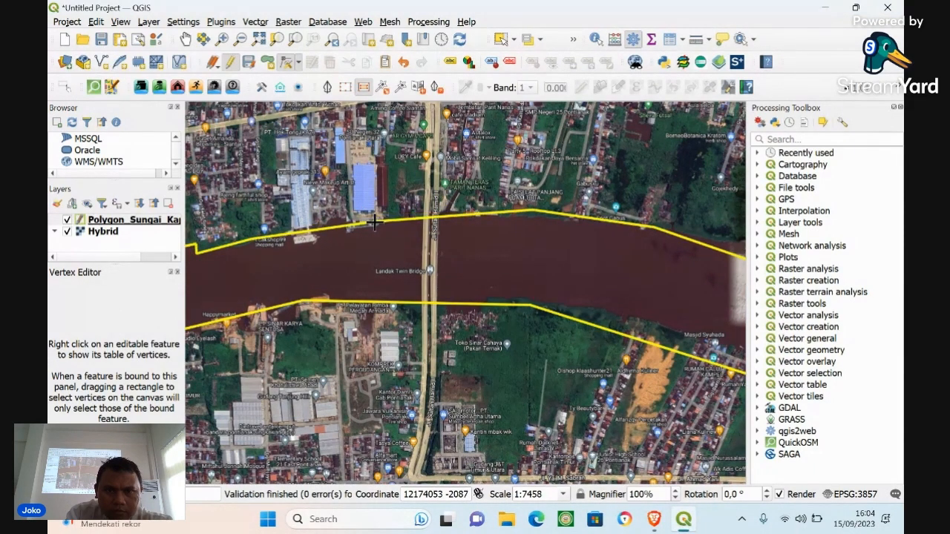
left_click(535, 211)
left_click(525, 218)
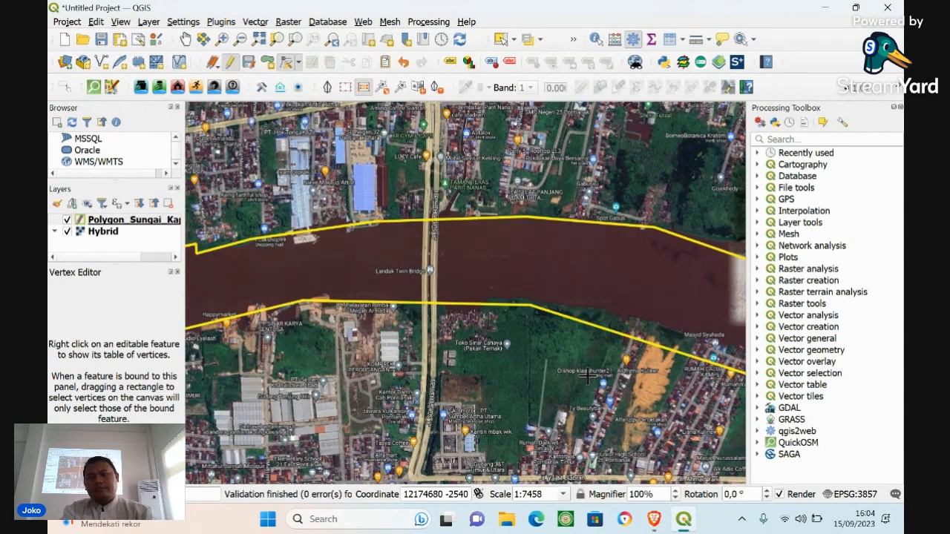
left_click(664, 323)
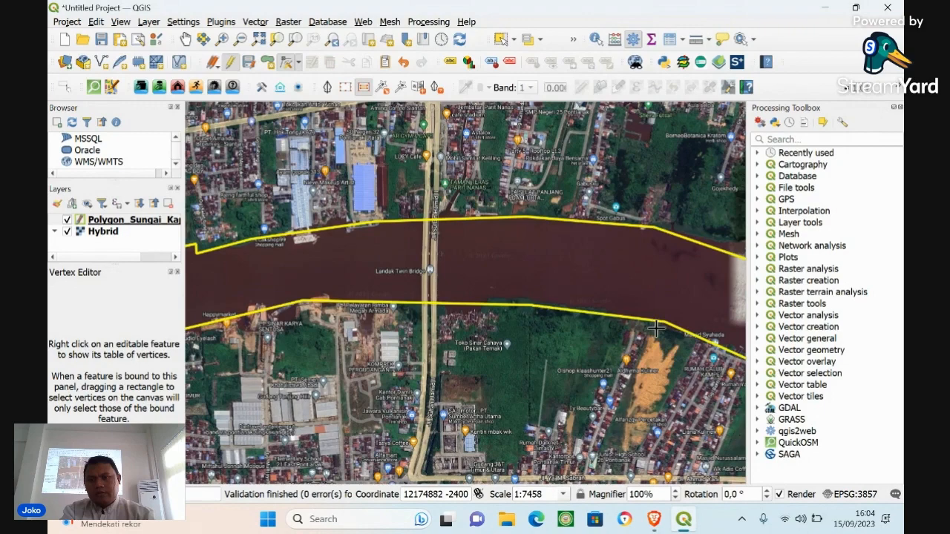
Add a vertex on the north bank west of Sungai Malaya, opposite Masjid Syuhada, so the outline follows the shoreline
left_click(186, 40)
left_click_drag(489, 255, 282, 215)
left_click_drag(583, 318, 493, 272)
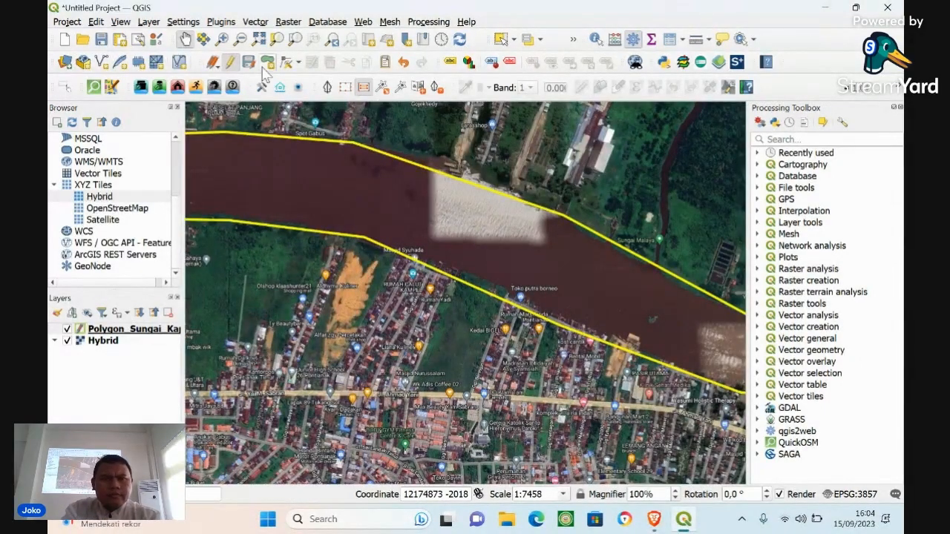
left_click(287, 63)
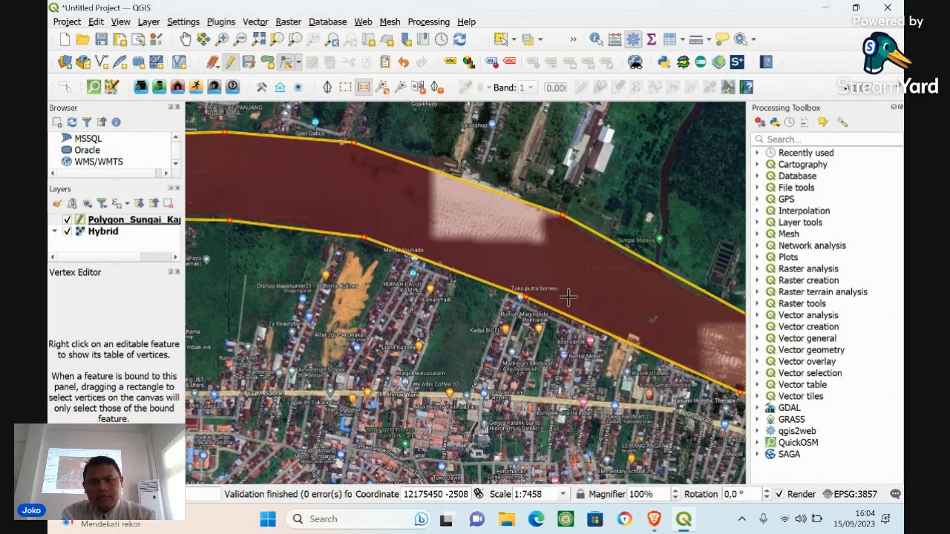
left_click(186, 39)
left_click_drag(626, 293, 577, 292)
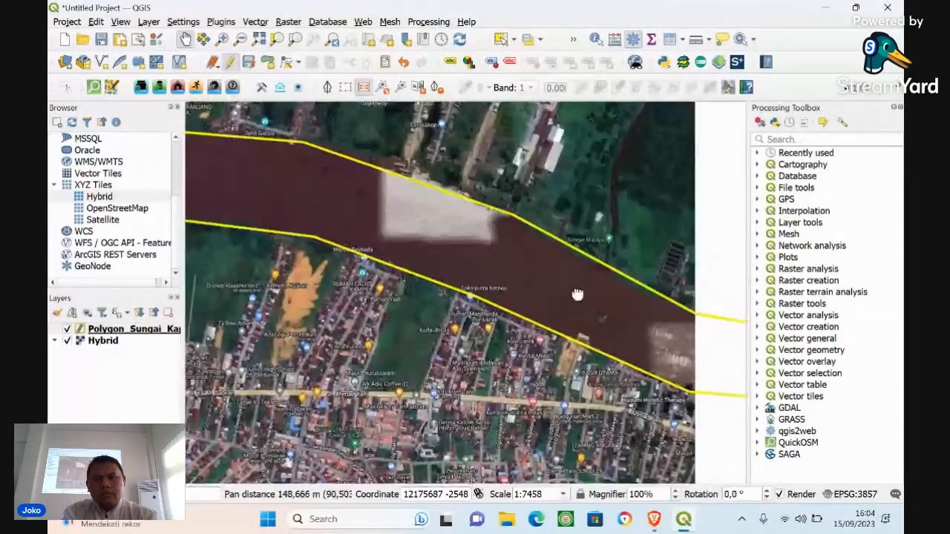
left_click(289, 63)
left_click(409, 180)
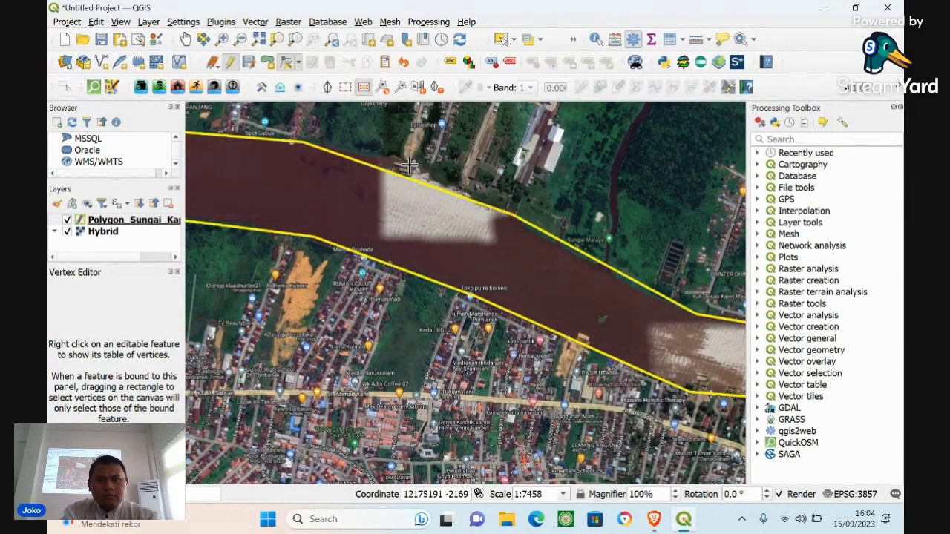
left_click(409, 163)
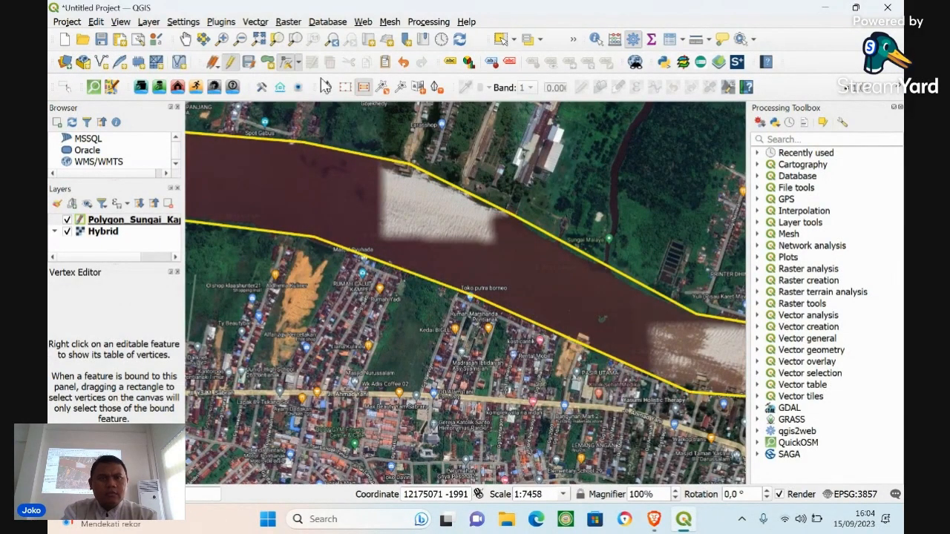
Fit the north bank east of Sungai Malaya and the south bank towards the Ambawang tributary to the shoreline by vertex editing
left_click(185, 39)
left_click_drag(647, 275, 427, 219)
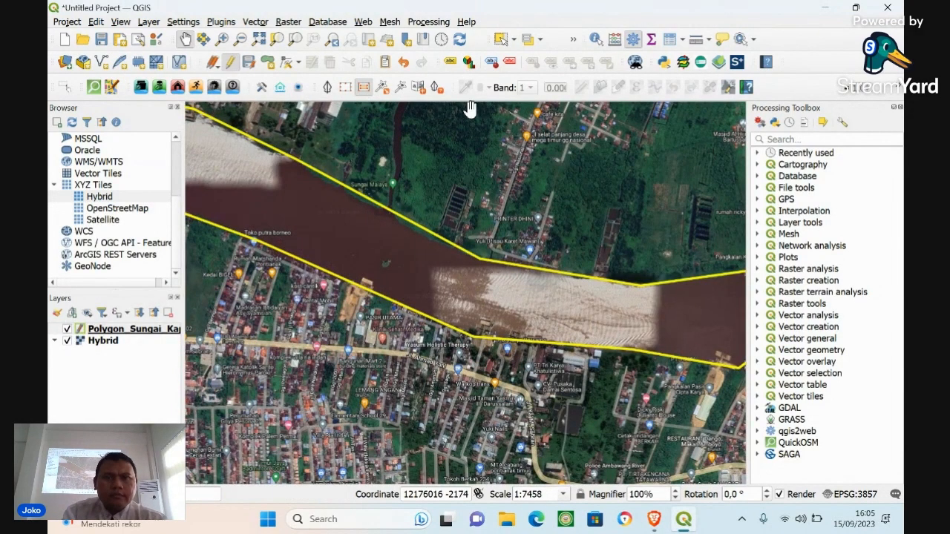
left_click(287, 62)
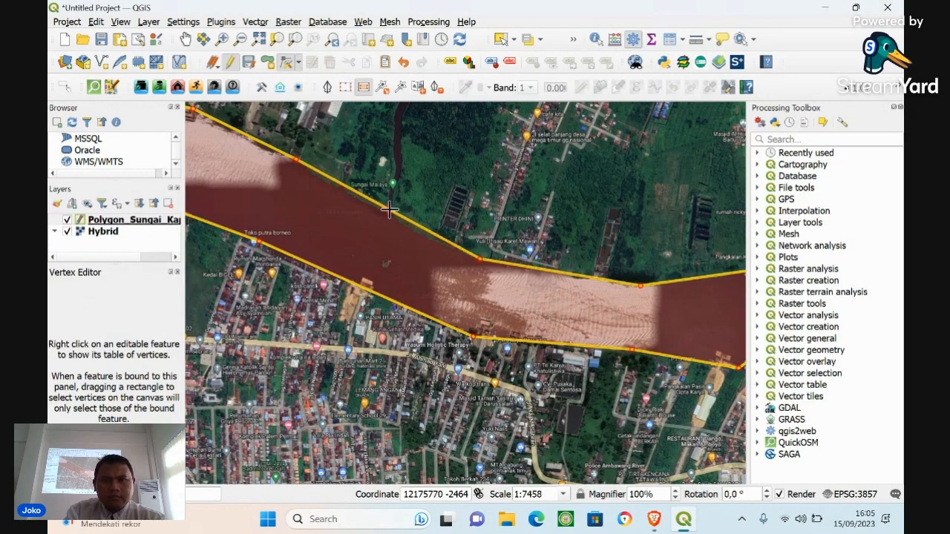
left_click(481, 259)
left_click(454, 249)
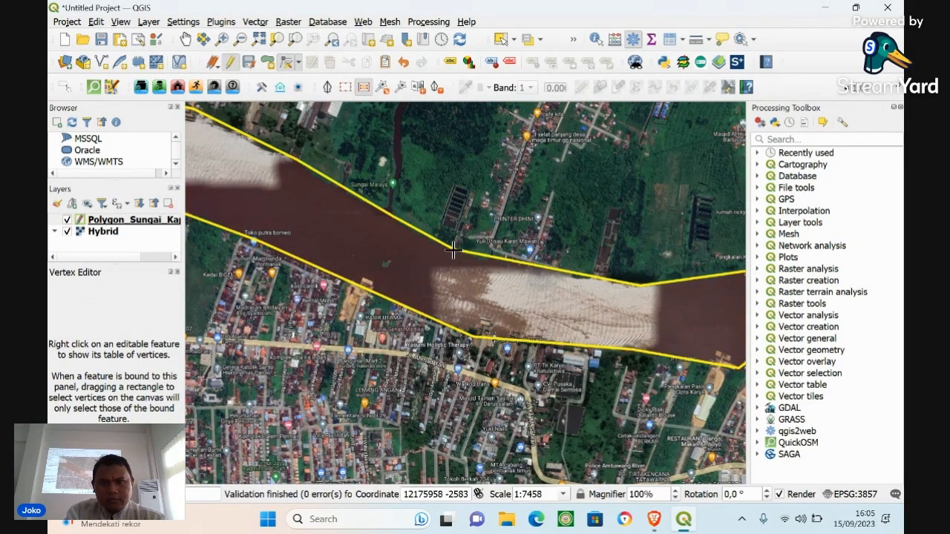
left_click(546, 269)
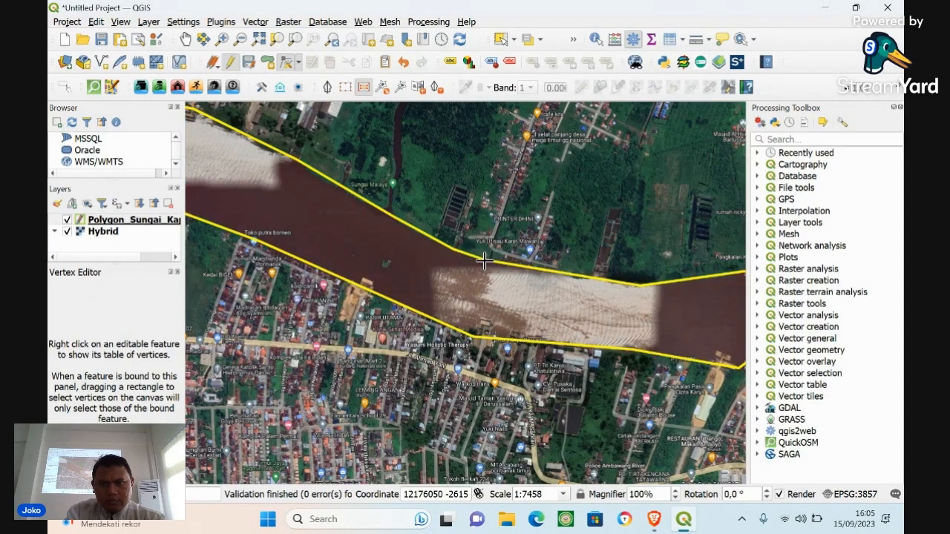
left_click(484, 259)
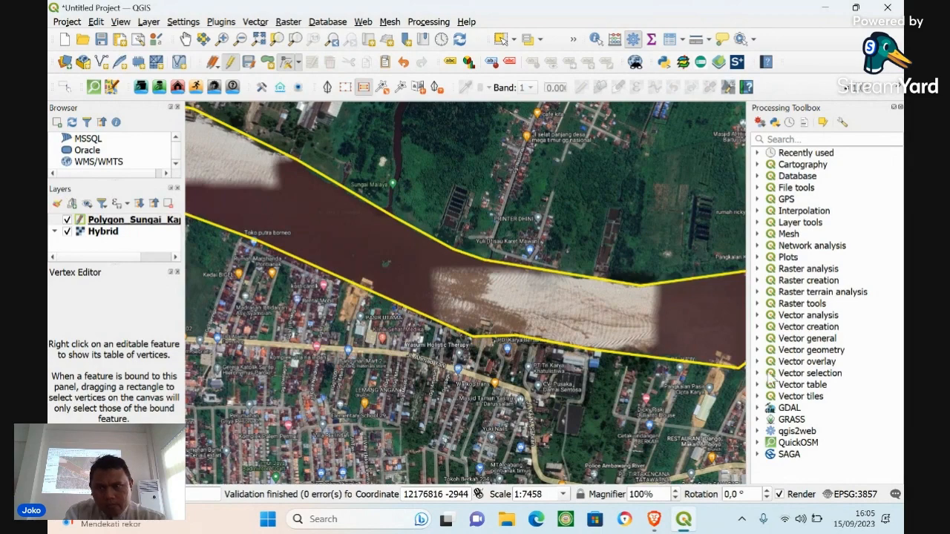
left_click(740, 369)
left_click(708, 363)
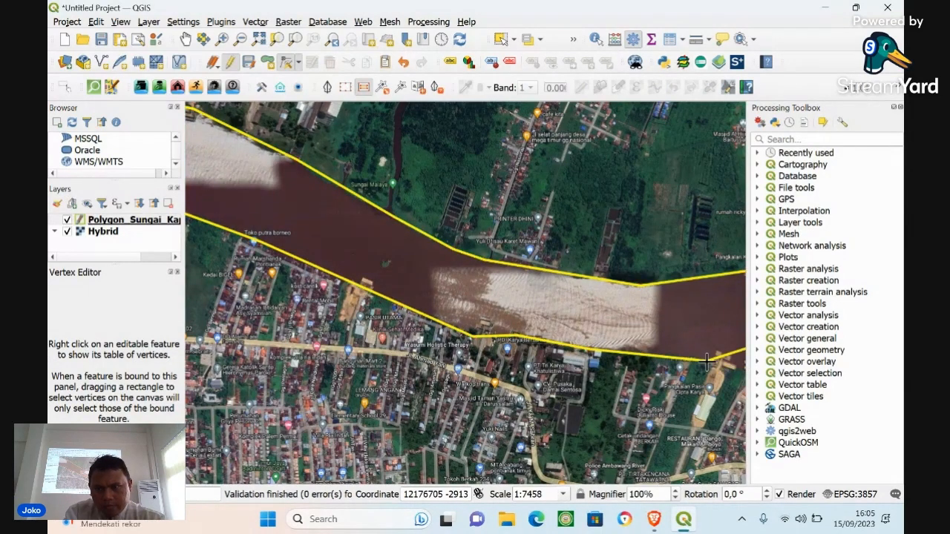
Fit the north bank near Pokdakan Harapan Jaya to the shoreline and reposition the polygon's northeast end corner
left_click(186, 39)
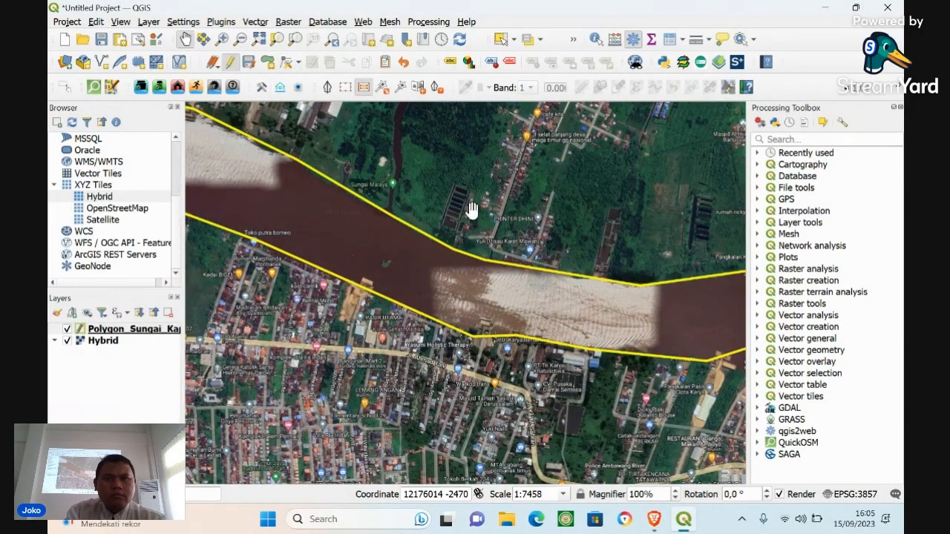
left_click_drag(470, 212, 213, 162)
left_click_drag(539, 217, 439, 207)
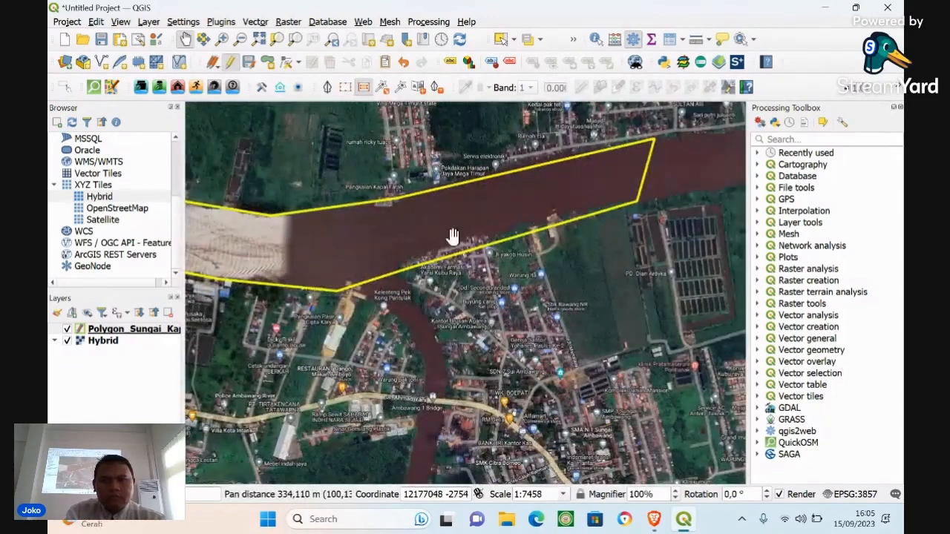
left_click_drag(485, 301, 473, 293)
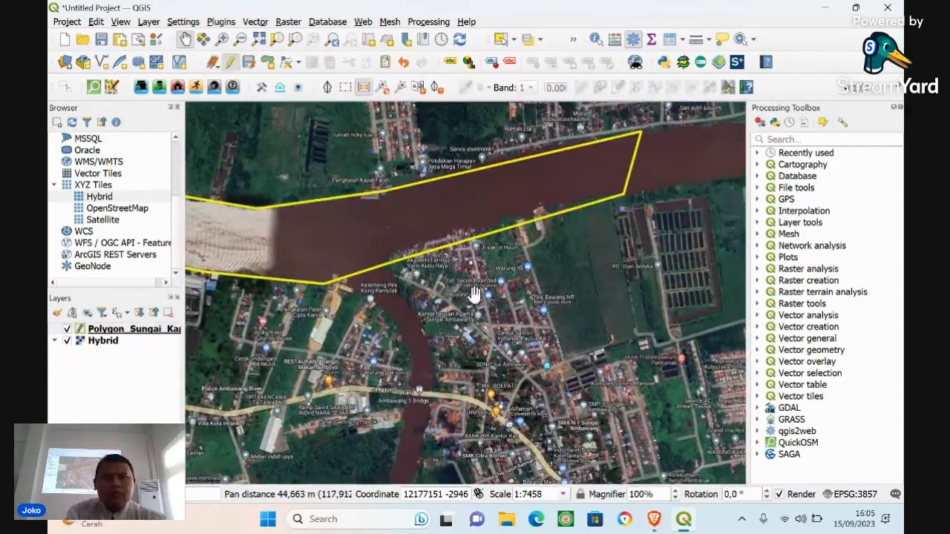
left_click(286, 64)
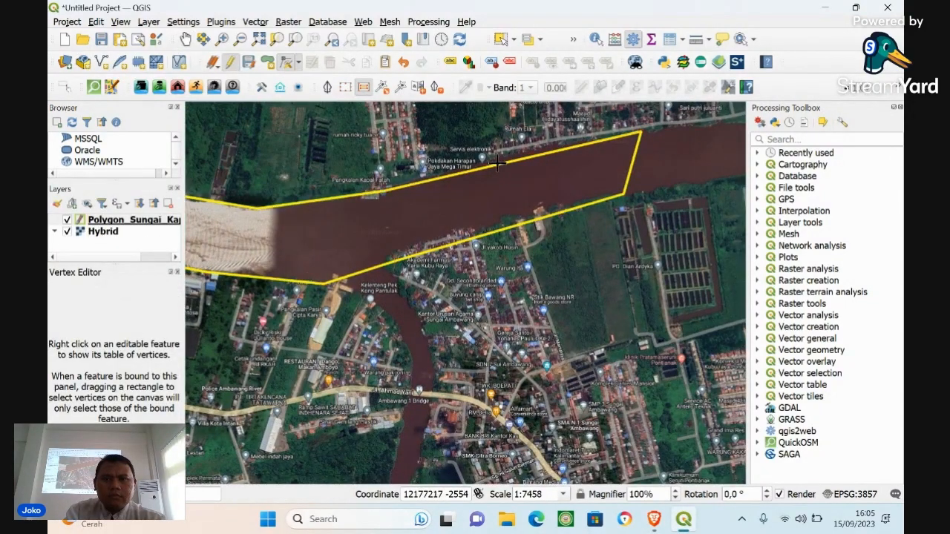
left_click(611, 136)
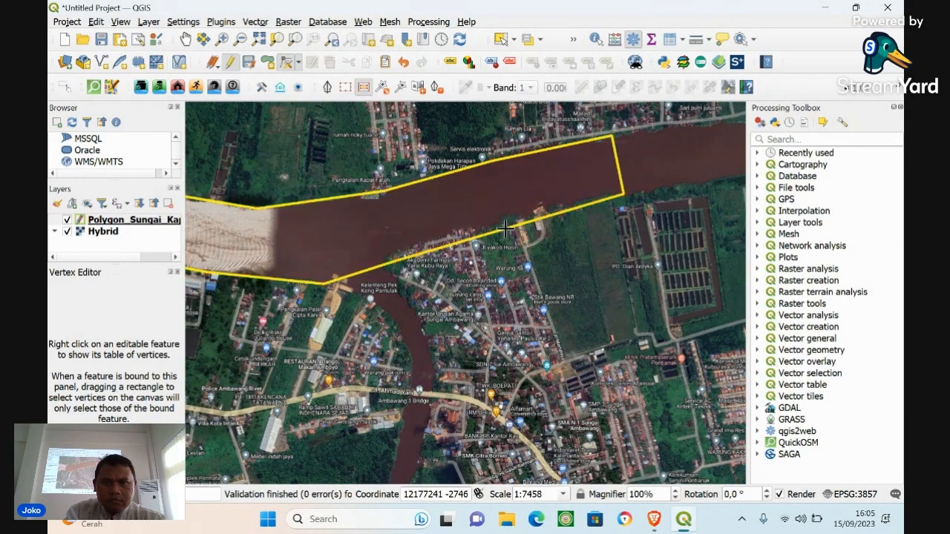
Fit the south bank to the tributary mouth near Kelenteng Pek Kong and extend the polygon up the tributary to Ambawang 1 Bridge
left_click(399, 251)
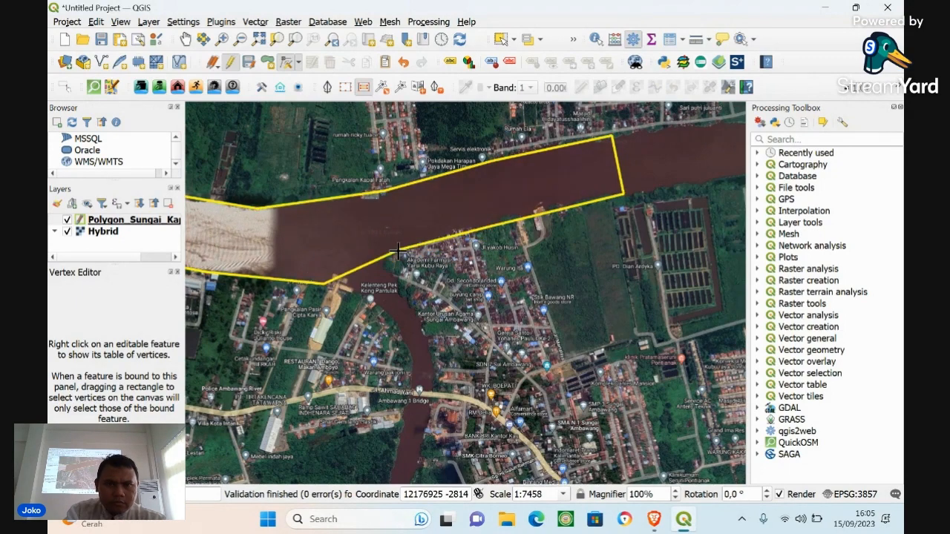
left_click(361, 268)
left_click(386, 266)
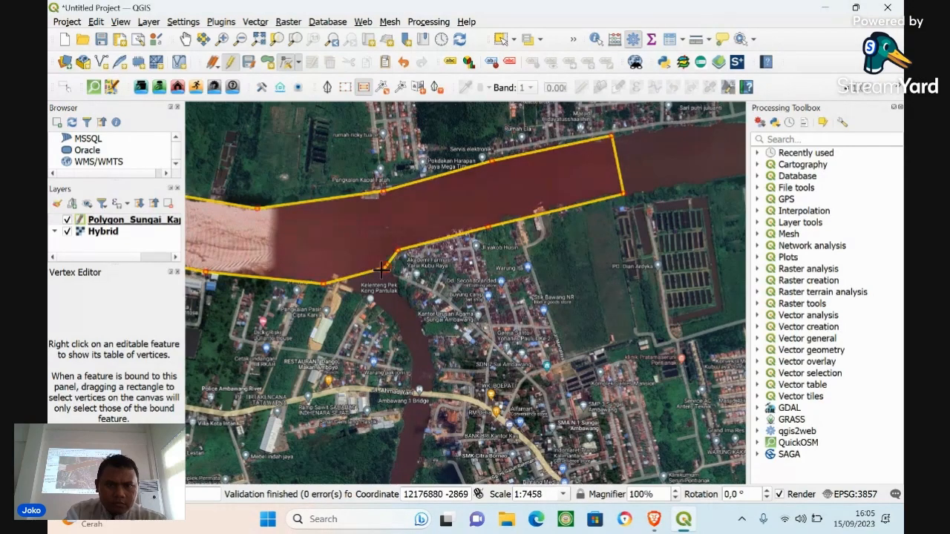
left_click(355, 277)
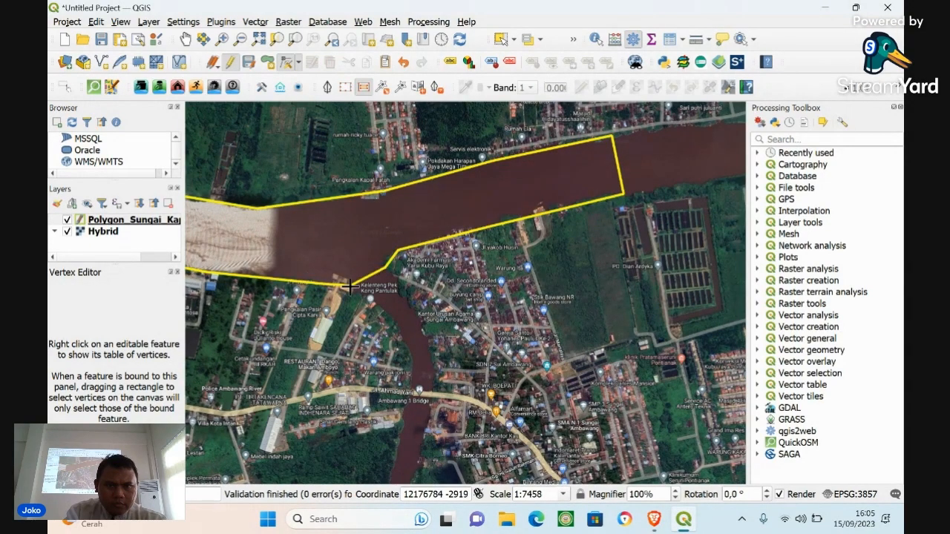
left_click(351, 285)
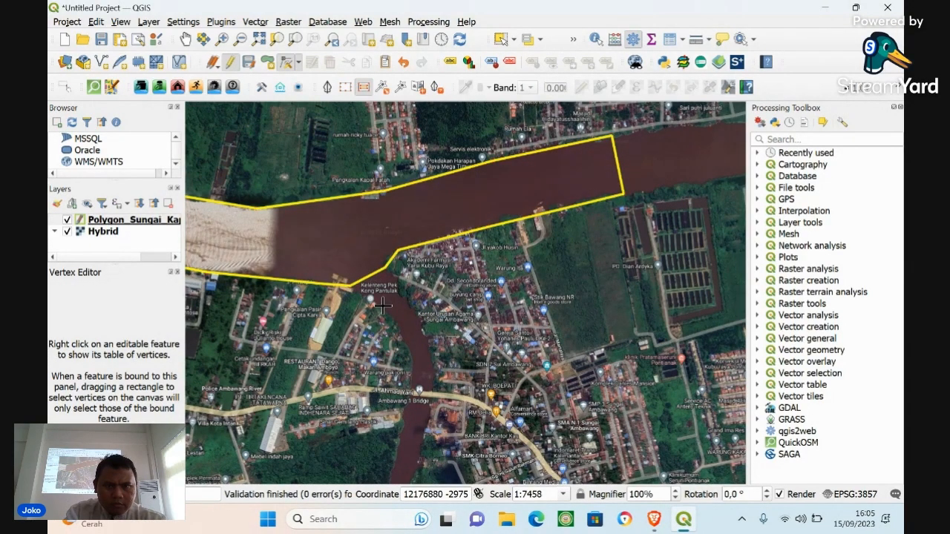
left_click(383, 305)
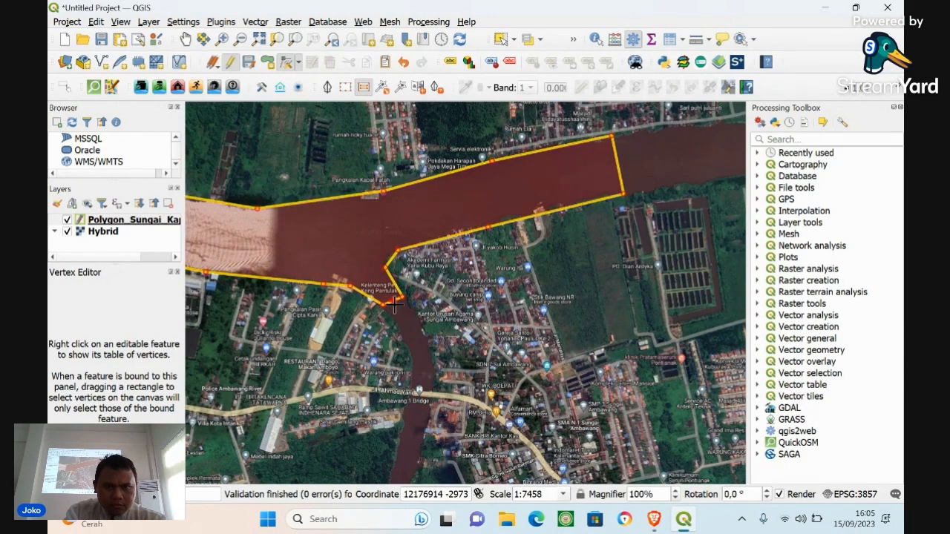
left_click(401, 335)
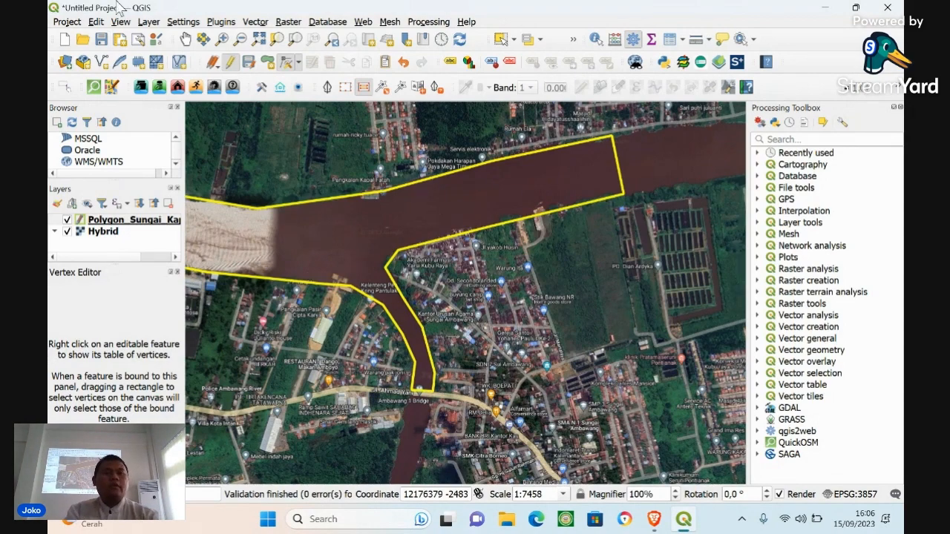
Return to the Kapuas branch and fit its west bank along the Pontianak waterfront to the shoreline with the Vertex Tool
left_click(185, 39)
left_click_drag(271, 252, 687, 198)
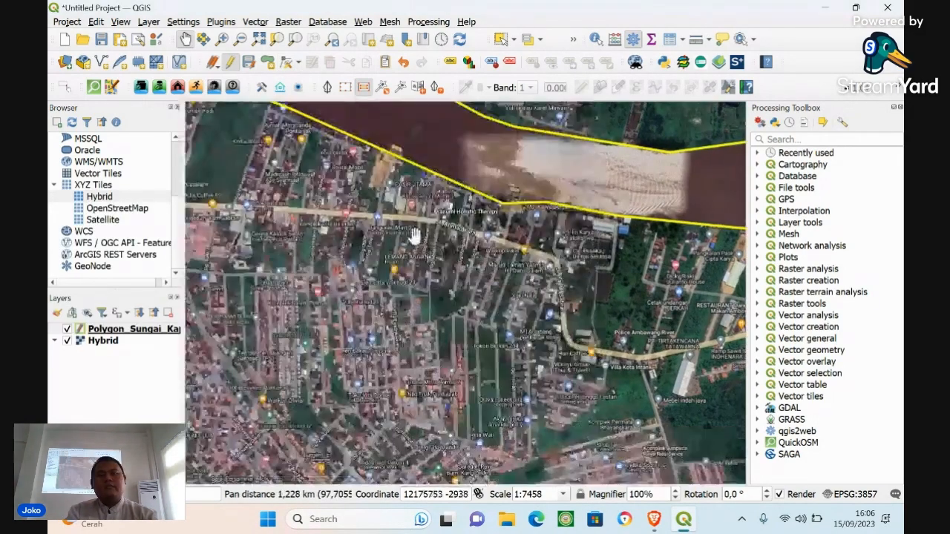
left_click_drag(381, 231, 584, 349)
left_click_drag(246, 191, 567, 298)
left_click_drag(352, 266, 603, 205)
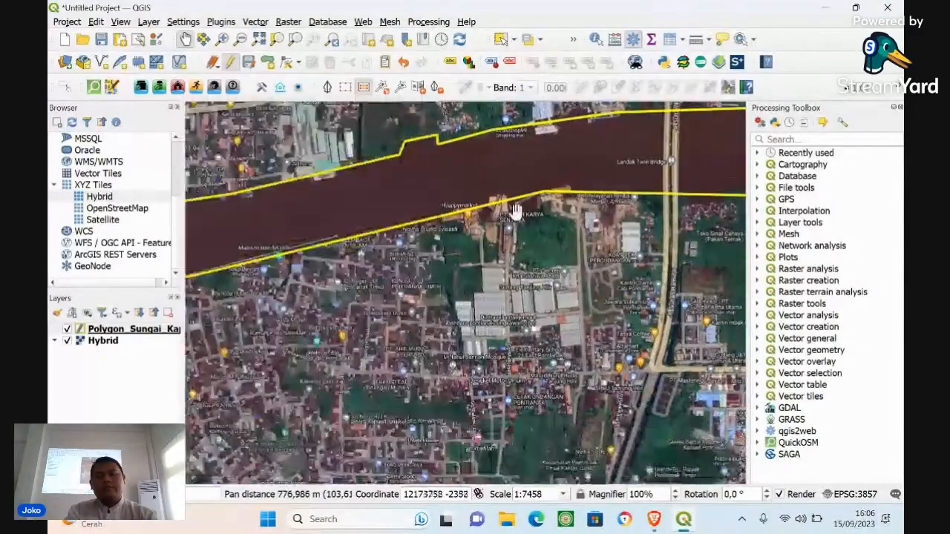
left_click_drag(362, 247, 700, 201)
left_click_drag(530, 246, 617, 145)
left_click_drag(630, 320, 584, 89)
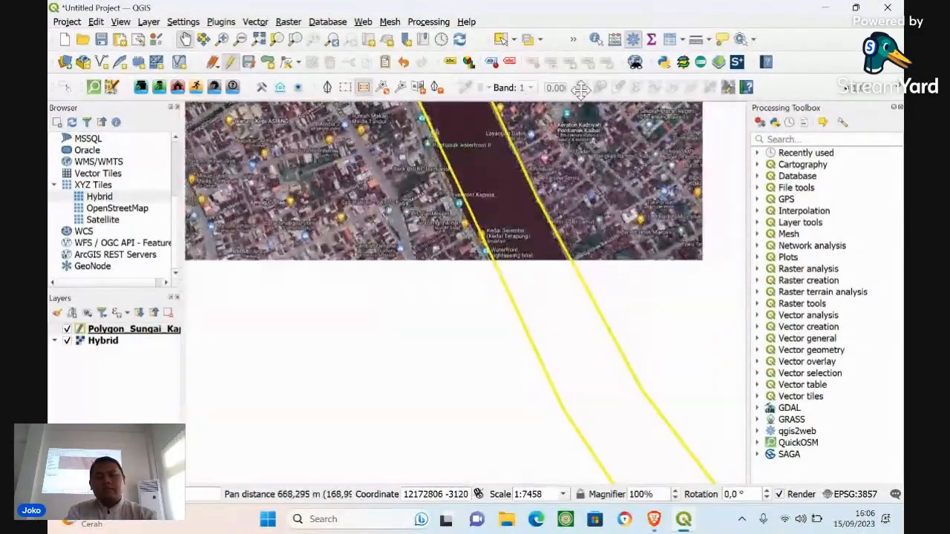
left_click_drag(566, 208, 649, 346)
left_click_drag(534, 200, 552, 281)
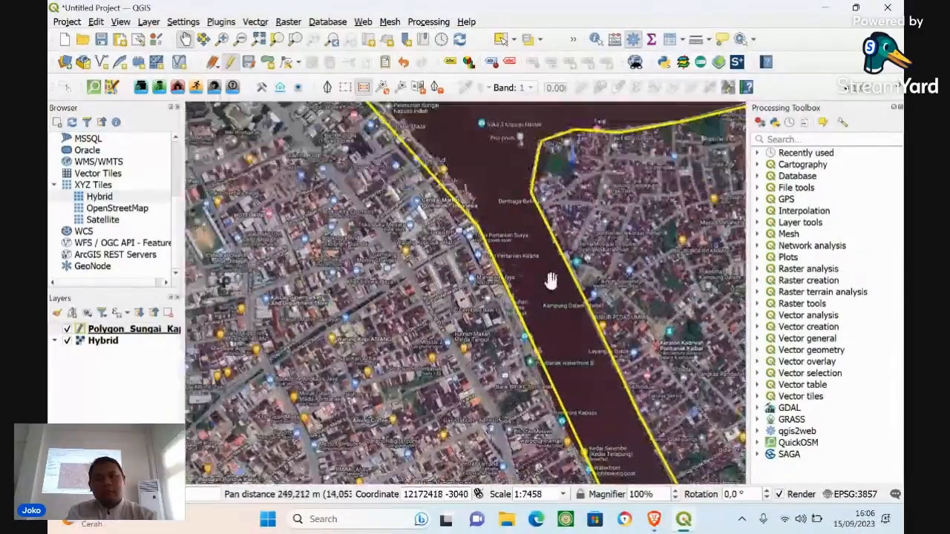
left_click_drag(624, 359, 499, 227)
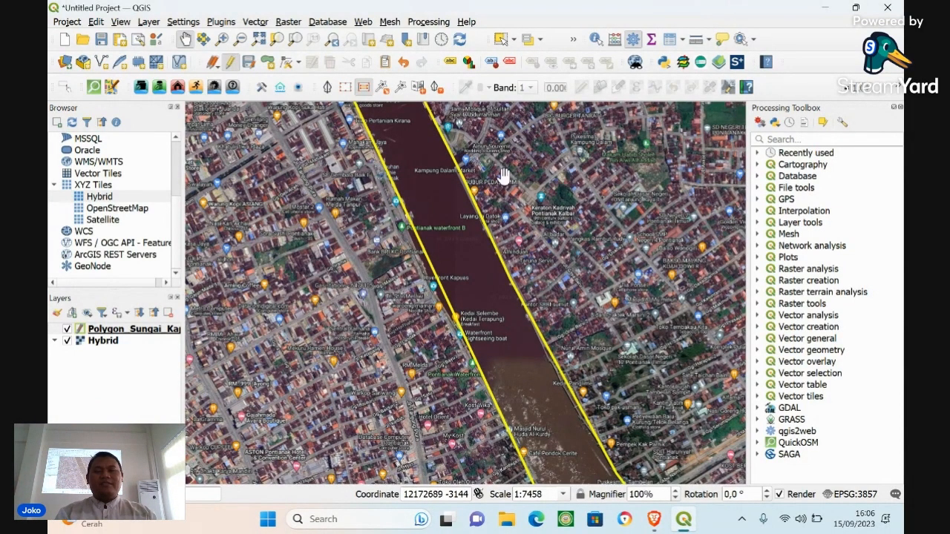
left_click(288, 64)
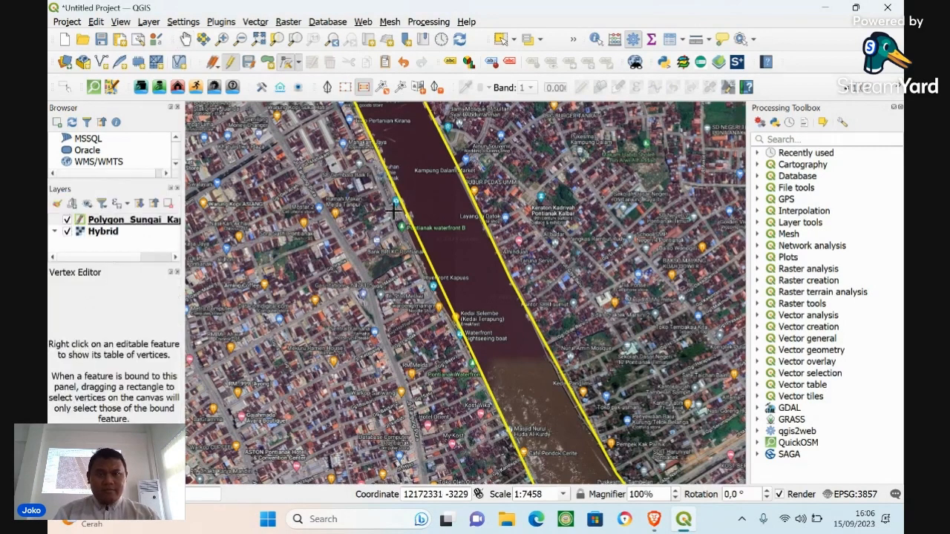
left_click(415, 251)
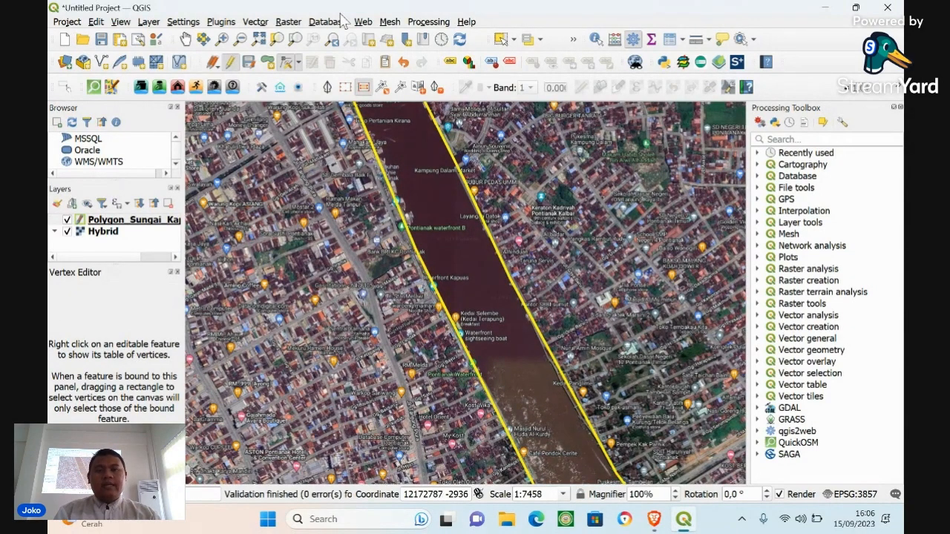
Refine the river banks between the Pontianak waterfront and Kapuas I Bridge with the Vertex Tool
left_click(185, 40)
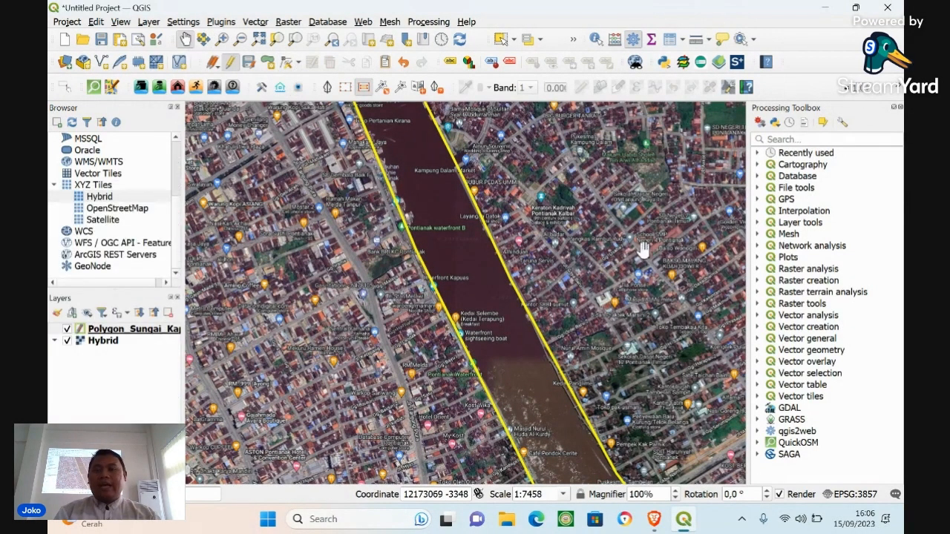
left_click_drag(654, 395, 540, 252)
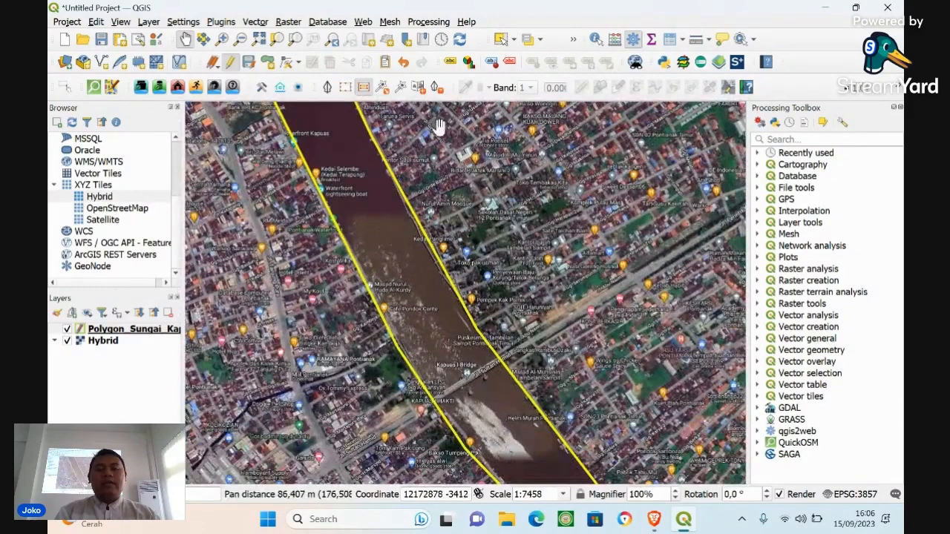
left_click(288, 65)
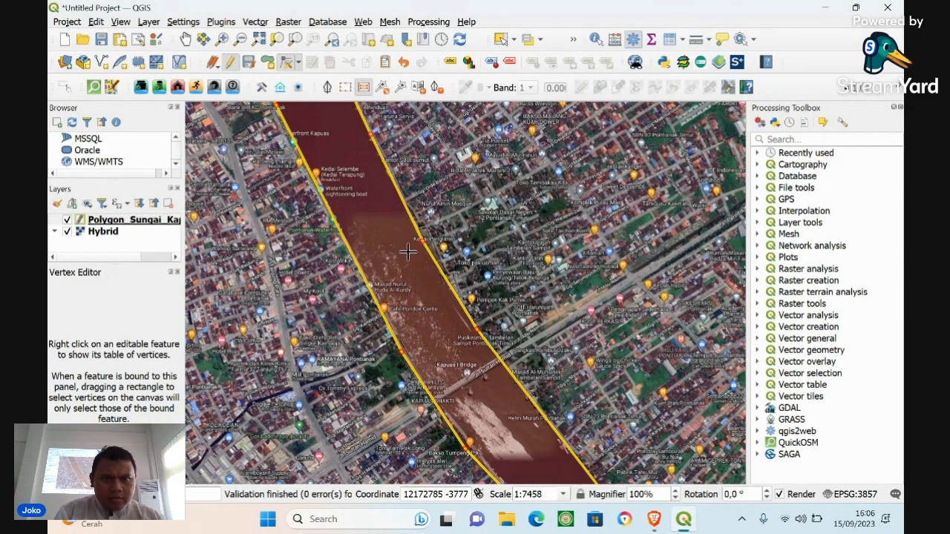
Fit the river banks southeast of Kapuas I Bridge, around D'Bamboe Cafe and Masjid Baitul Makmur, to the shoreline
left_click(184, 38)
left_click_drag(442, 245, 414, 207)
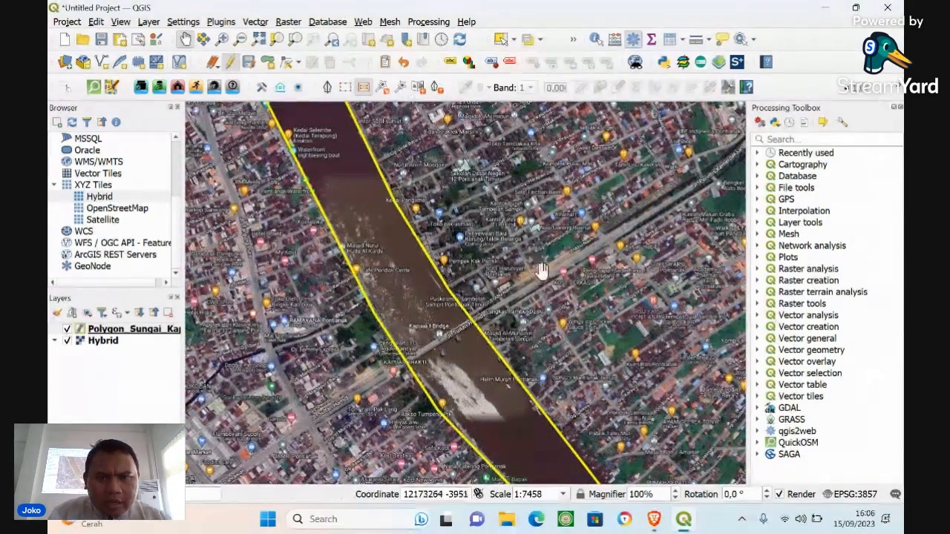
left_click_drag(542, 273, 522, 177)
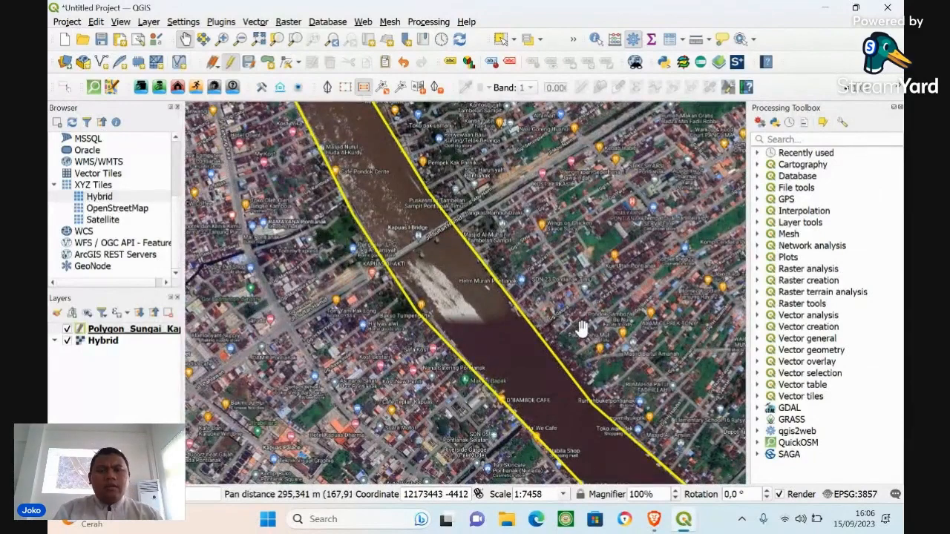
left_click_drag(584, 328, 557, 278)
left_click(286, 61)
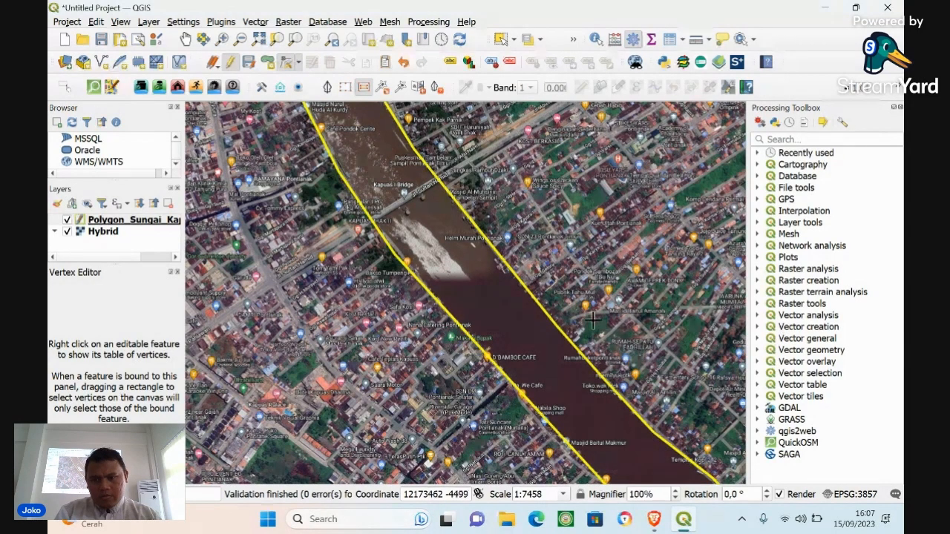
Fit the river banks southeast of Masjid Baitul Makmur, around Rumah Makan Mahasiswa and Warung Kak Mia, to the shoreline with the Vertex Tool
left_click(187, 40)
left_click_drag(583, 355, 382, 128)
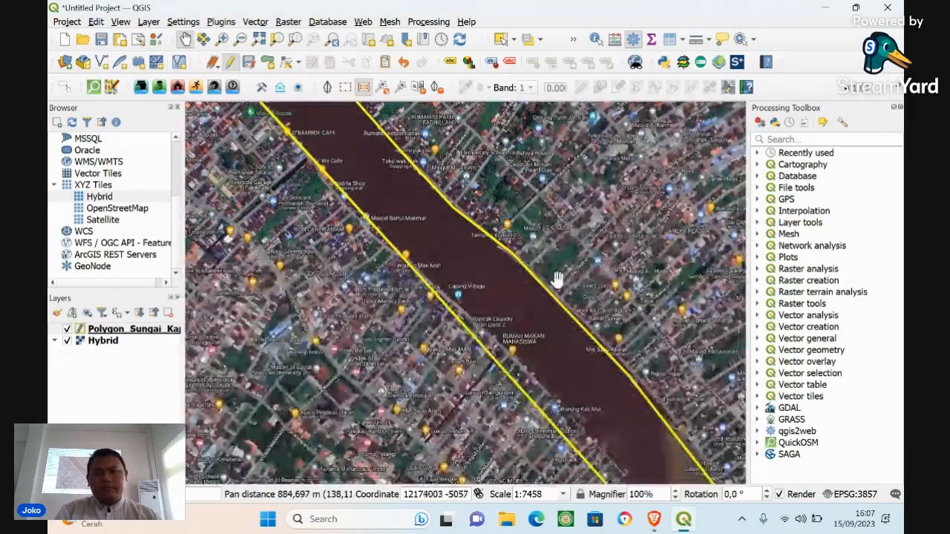
left_click_drag(581, 377, 512, 281)
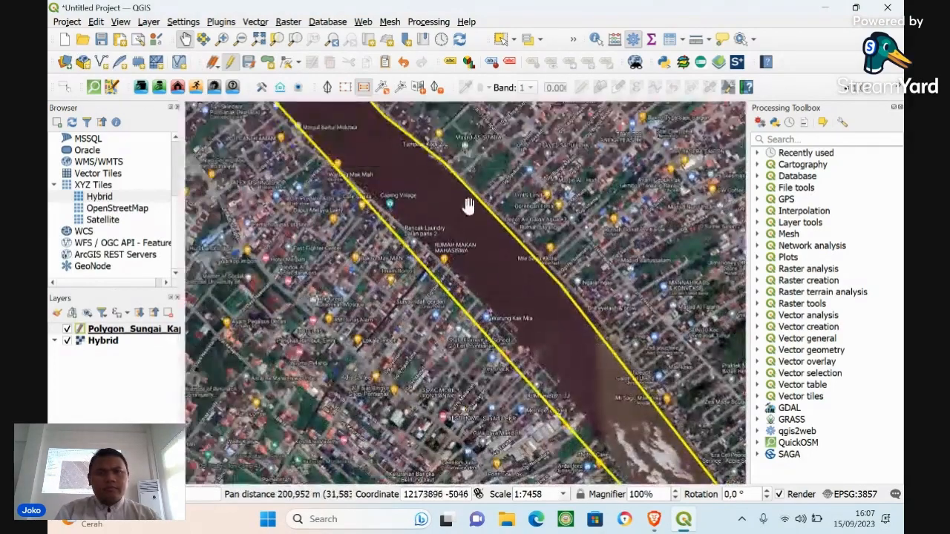
left_click(286, 62)
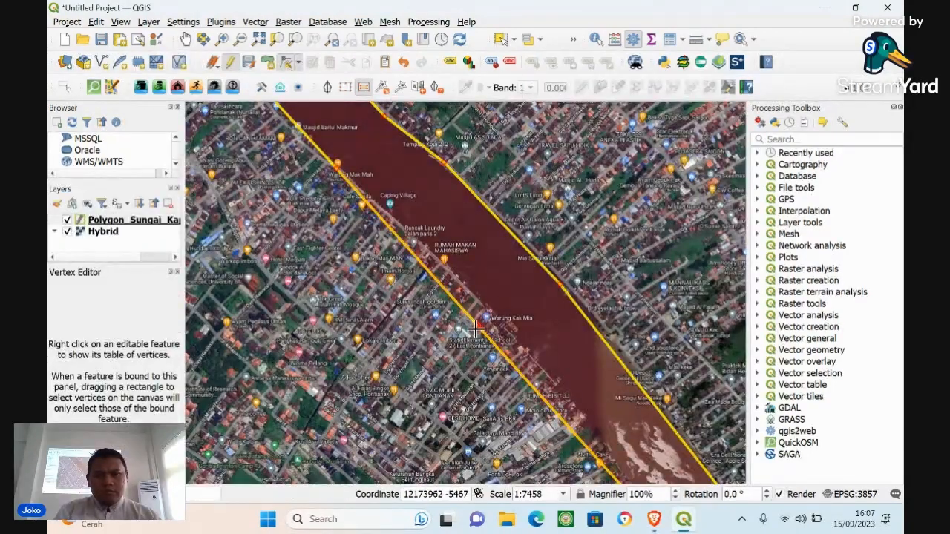
left_click(480, 298)
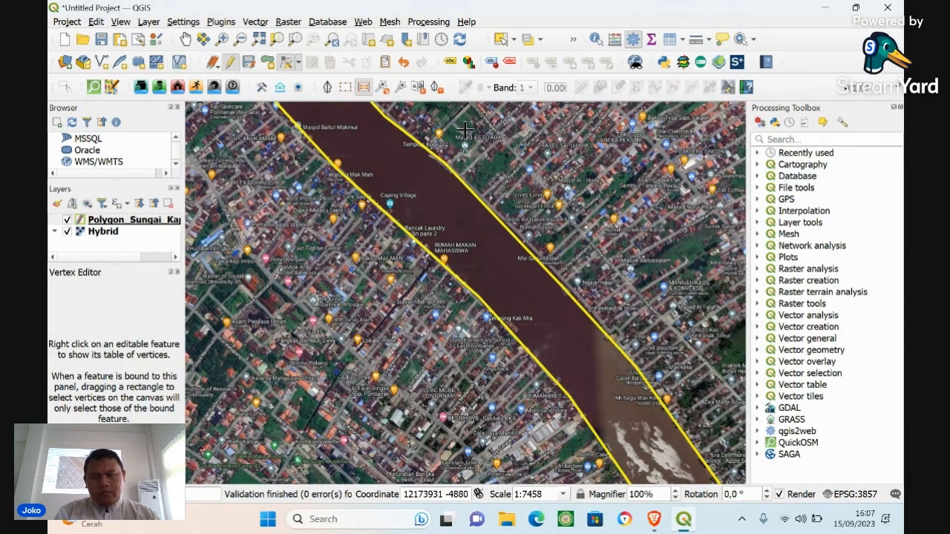
Reshape the northeast bank around Dermaga PT. Putra Jaya and the southwest bank near Dock Gantung with the Vertex Tool
left_click(188, 40)
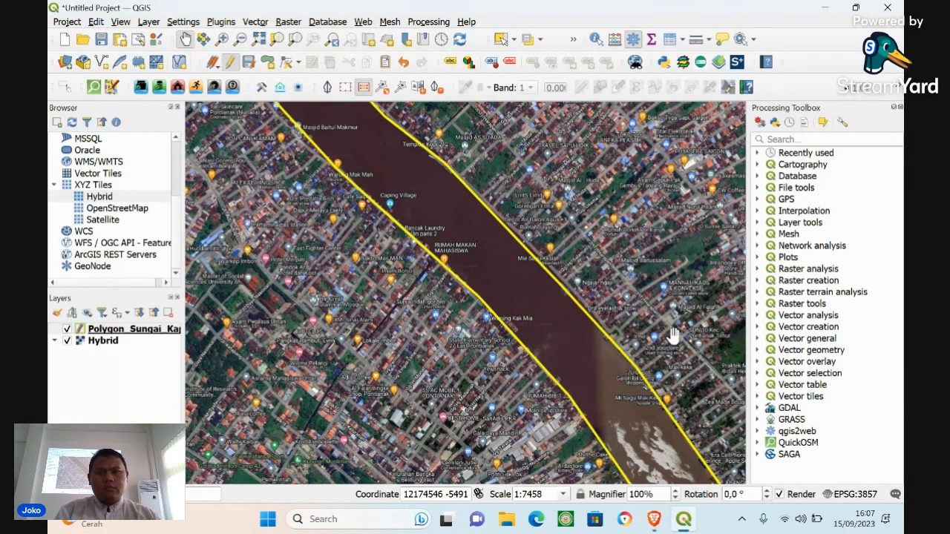
left_click_drag(674, 336, 528, 200)
left_click_drag(584, 292, 560, 179)
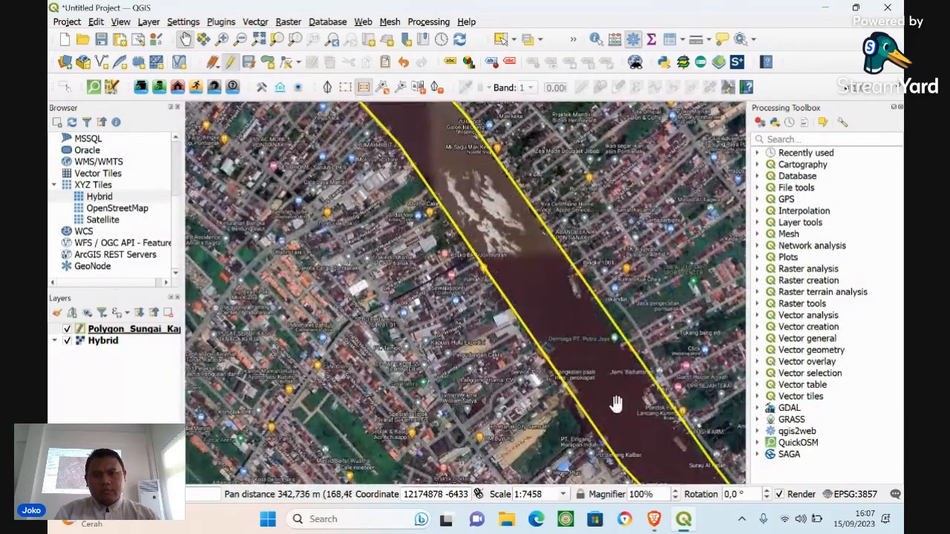
left_click_drag(616, 401, 586, 321)
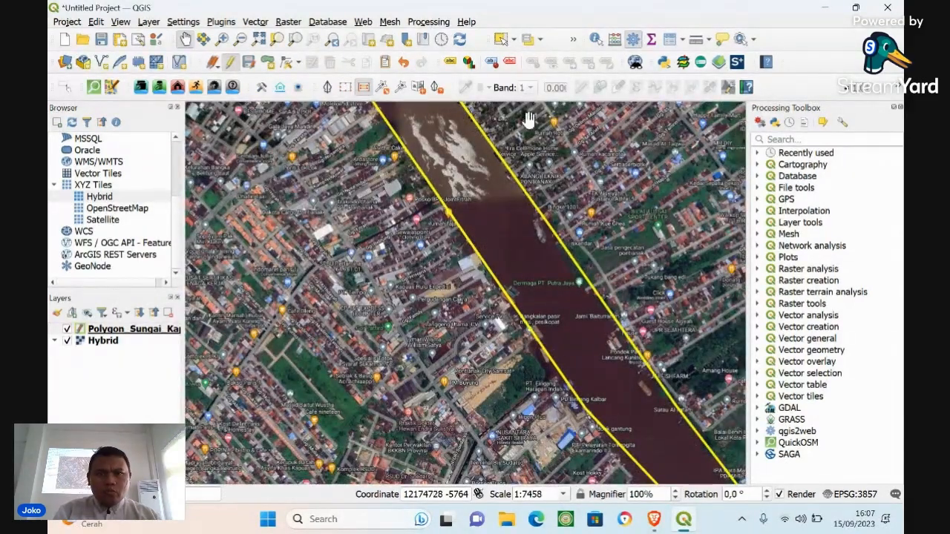
left_click(289, 63)
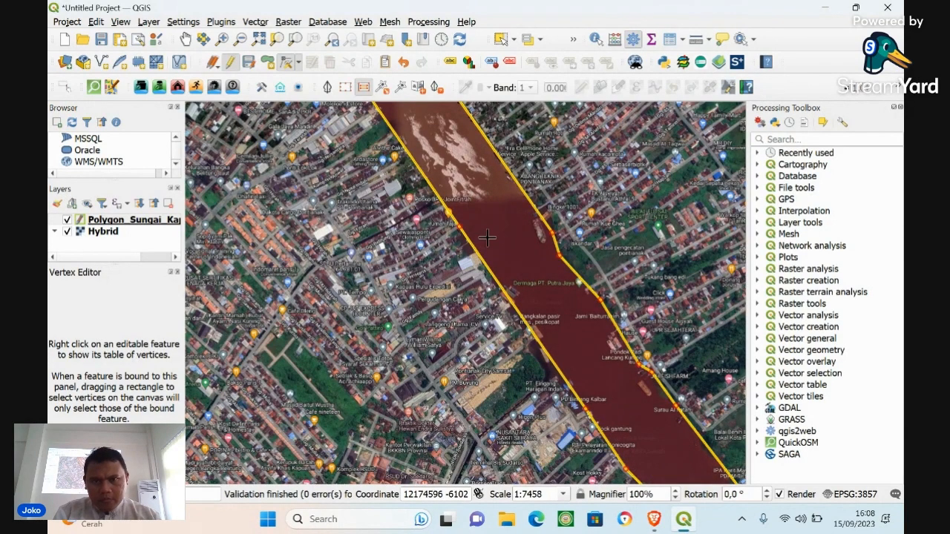
Fit the northeast bank between Pendopo Bodyguard Ulama and Jembatan Kapuas II to the shoreline with the Vertex Tool
left_click(185, 38)
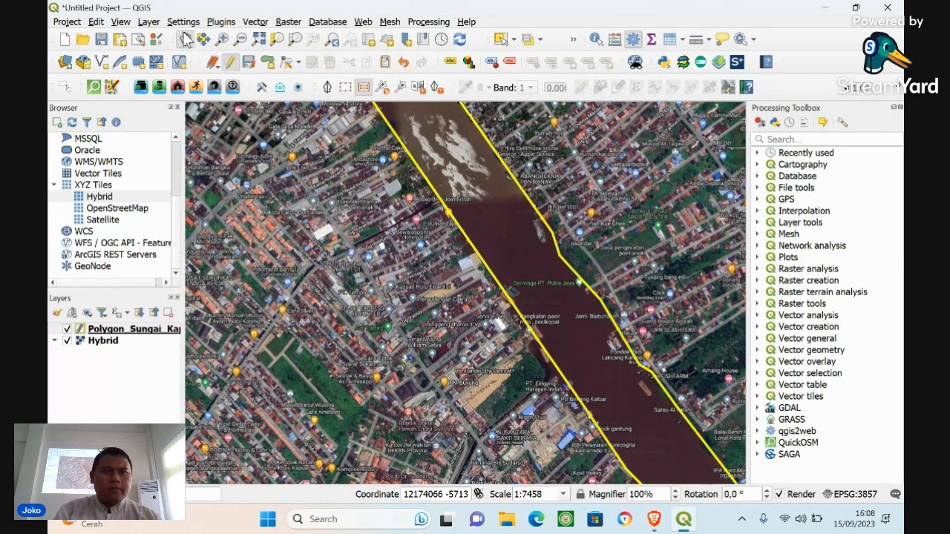
left_click_drag(731, 473, 573, 207)
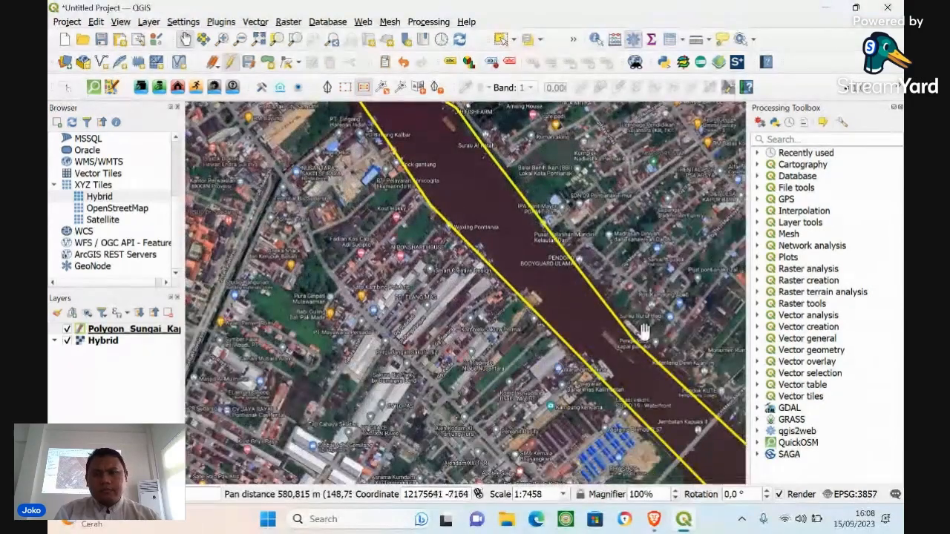
left_click_drag(644, 334, 570, 273)
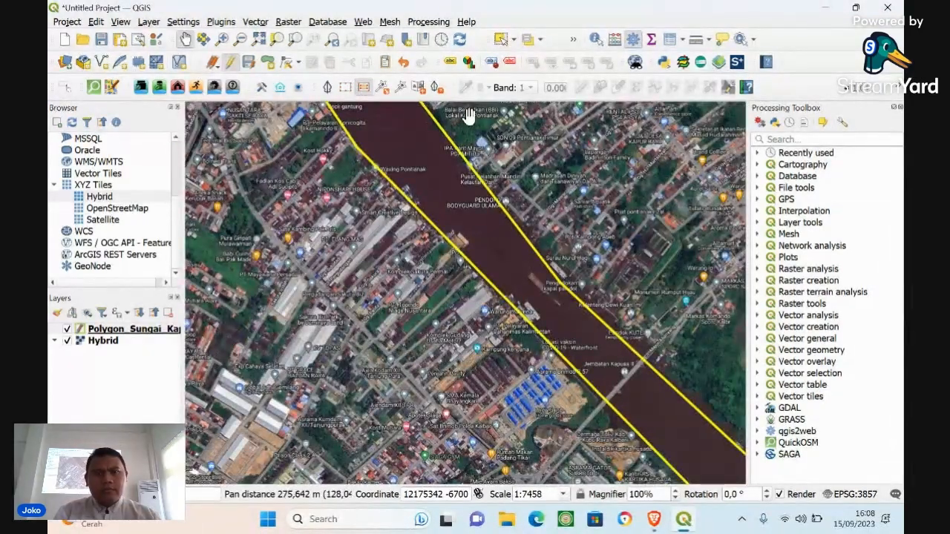
left_click(288, 63)
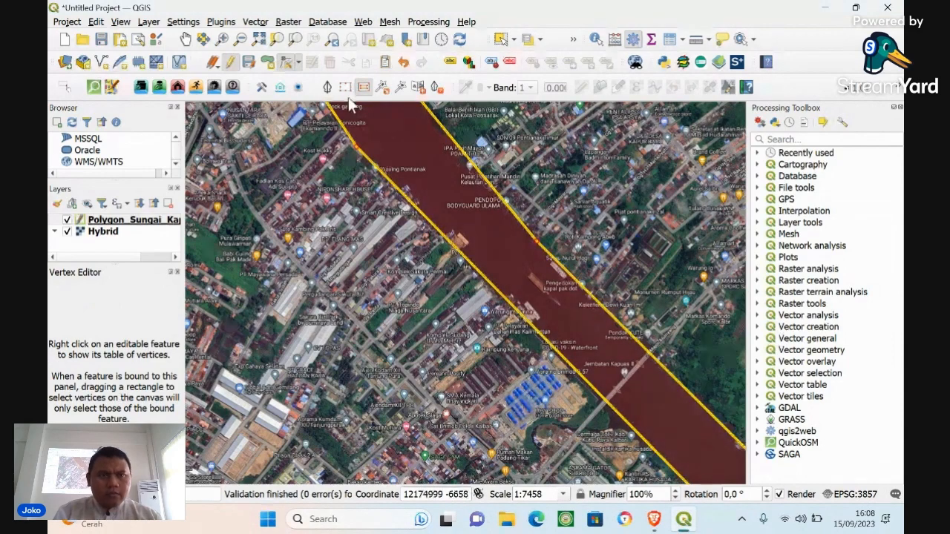
Fit the southwest bank from Dermaga Anggrek past the Bumi Raya Utama warehouses to the shoreline by editing its vertices
left_click(185, 38)
left_click_drag(519, 274, 251, 121)
left_click_drag(553, 276, 447, 168)
left_click_drag(631, 330, 539, 151)
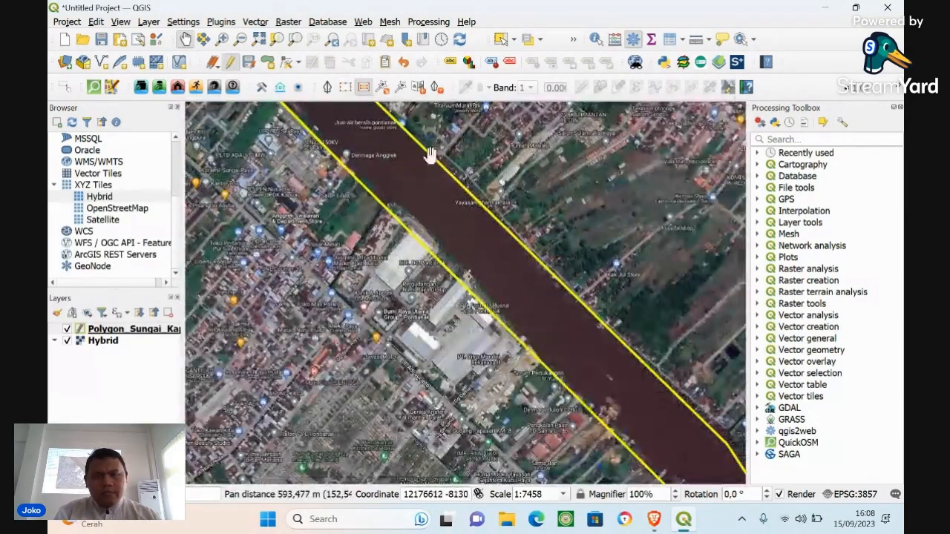
left_click(287, 62)
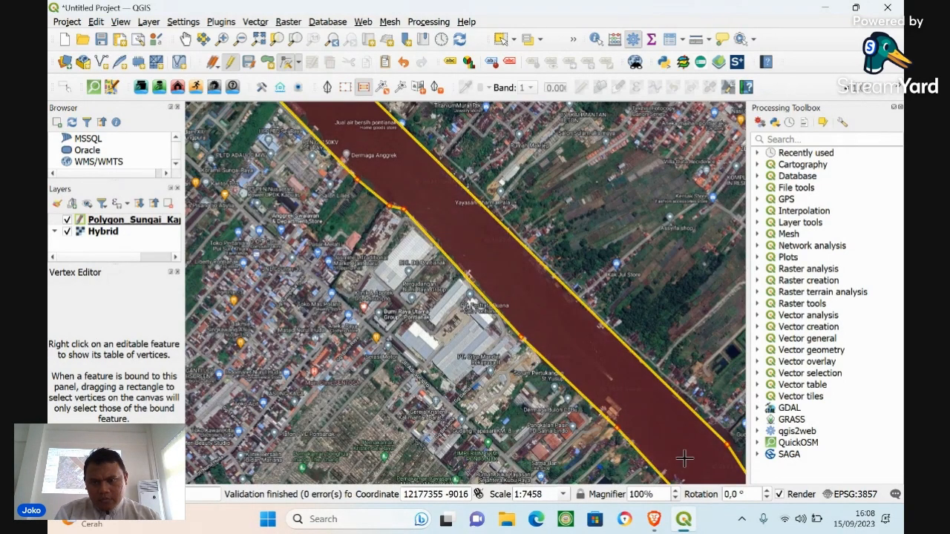
Reshape the east bank around Gudang Batu and IPA Kapus Tirta Raya and refine the west bank beside Pergudangan Mandau
left_click(185, 38)
left_click_drag(654, 261, 557, 186)
left_click_drag(634, 329, 542, 170)
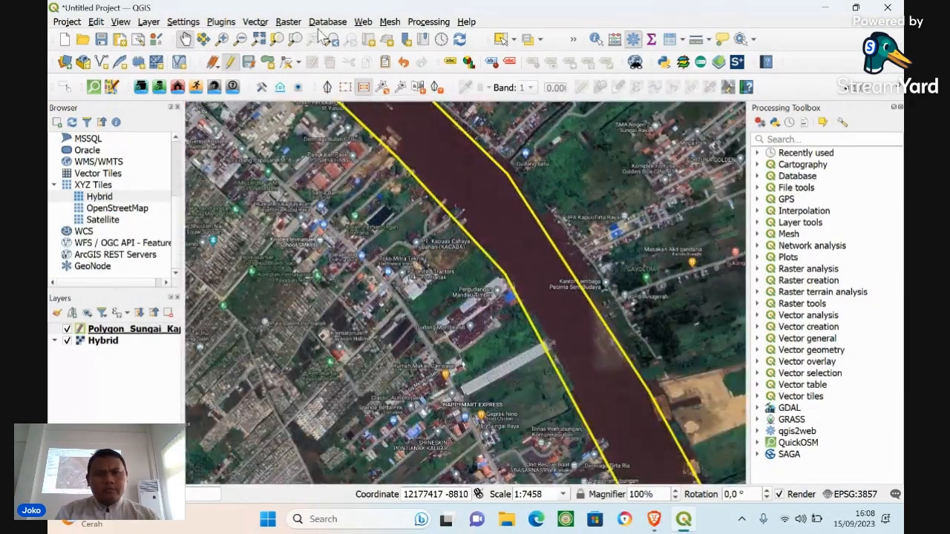
left_click(284, 63)
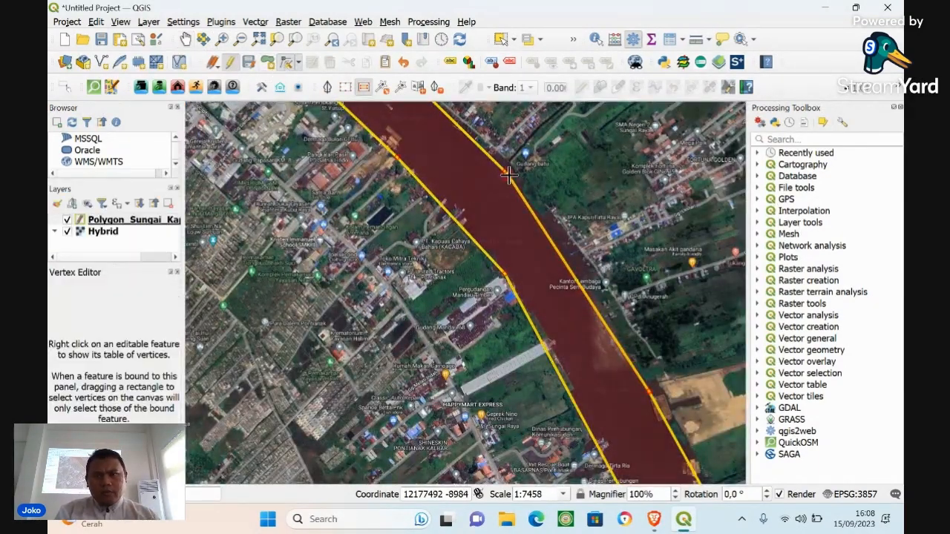
left_click(488, 153)
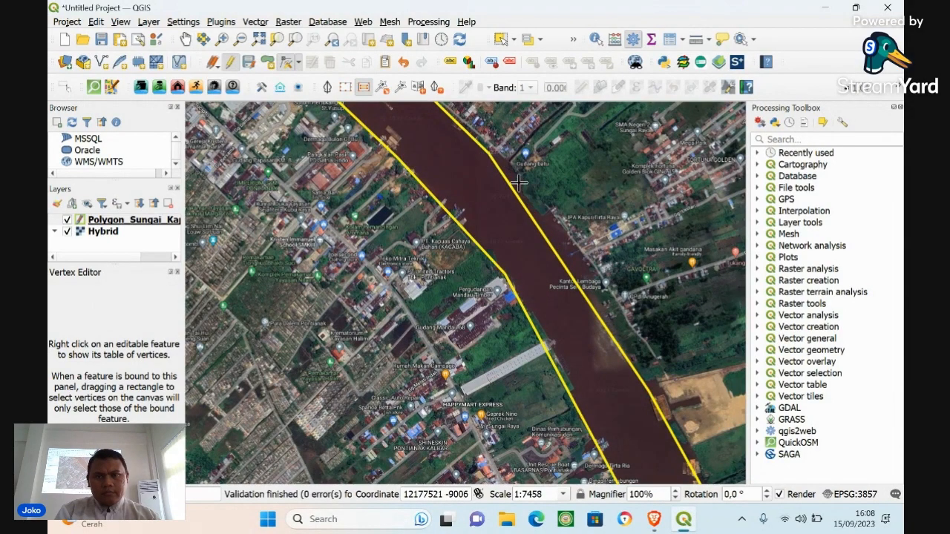
left_click(569, 272)
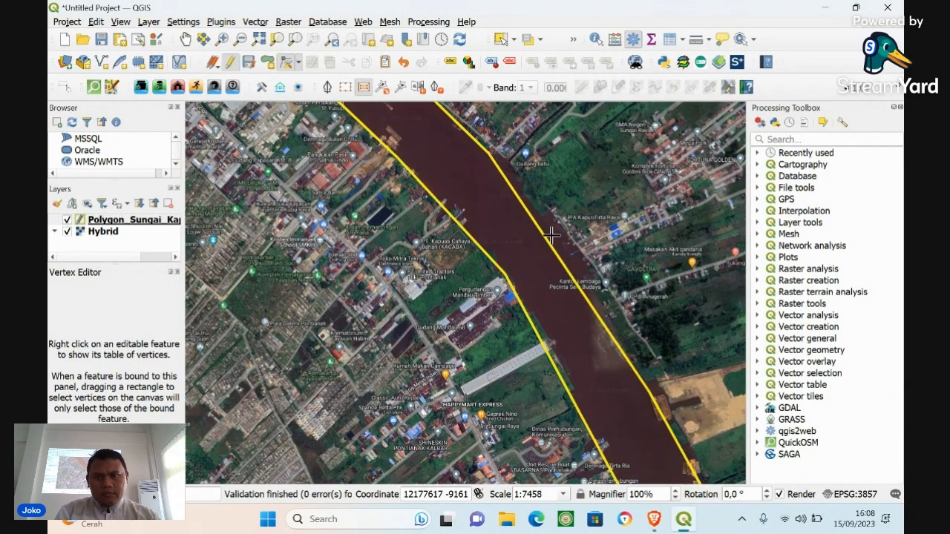
left_click(512, 170)
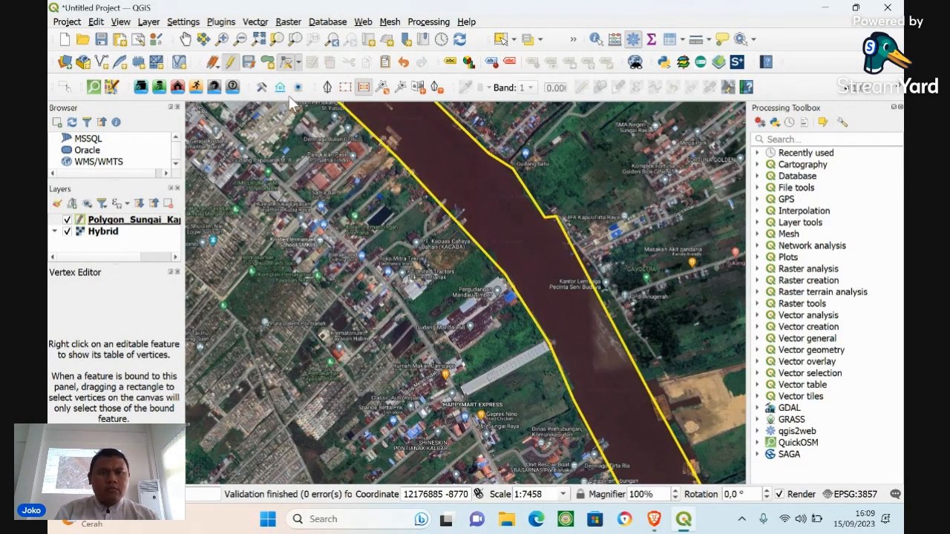
Fit the east bank to the shoreline beside the cleared sand lot and the moored barges across from Dermaga Tirta Ria
left_click(185, 39)
left_click_drag(541, 307, 396, 109)
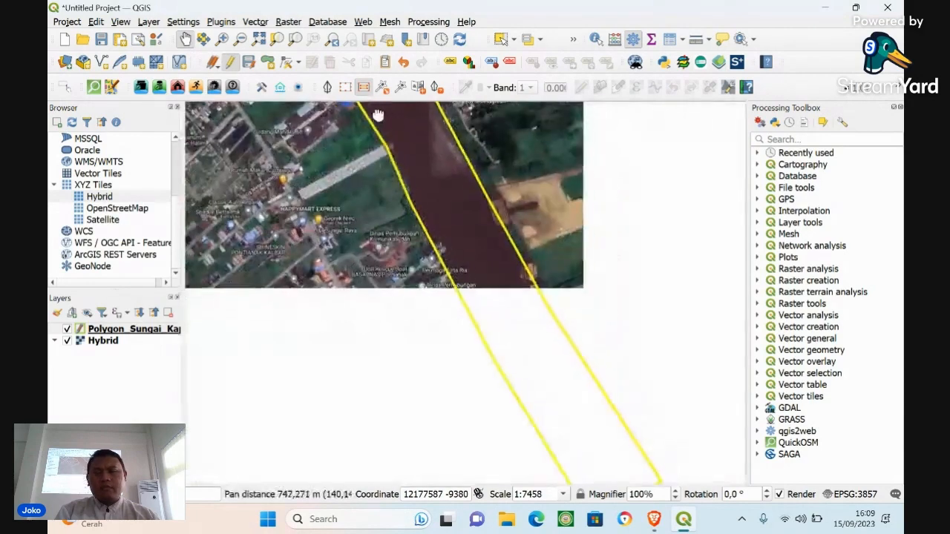
left_click_drag(535, 252, 530, 248)
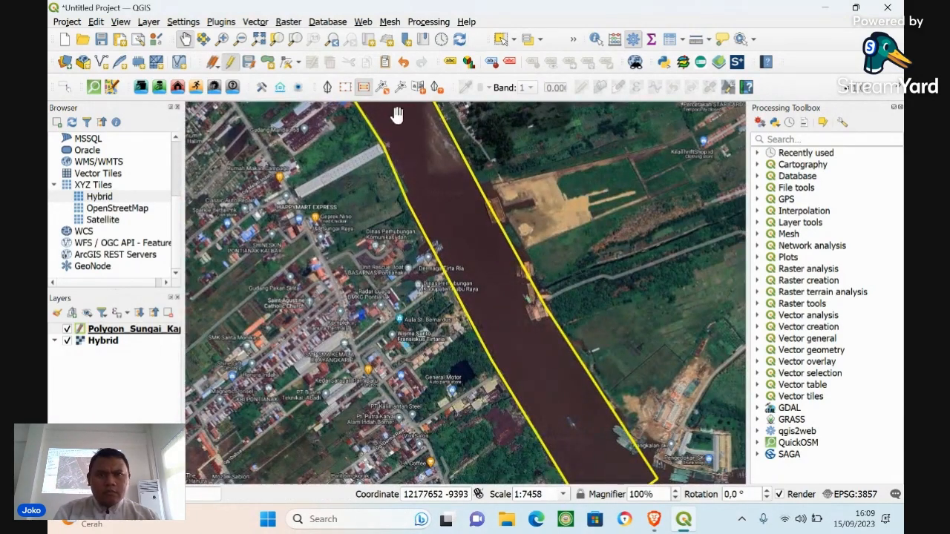
left_click(287, 63)
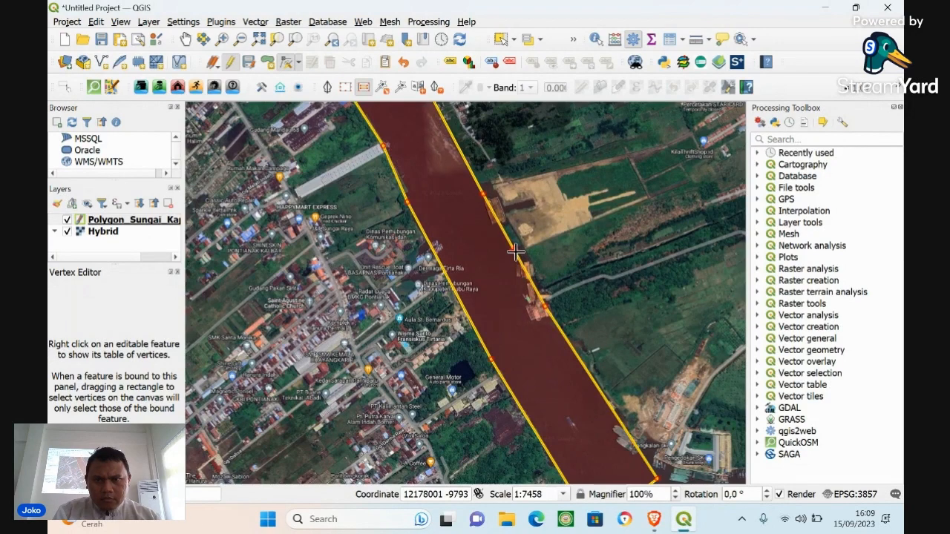
left_click(487, 181)
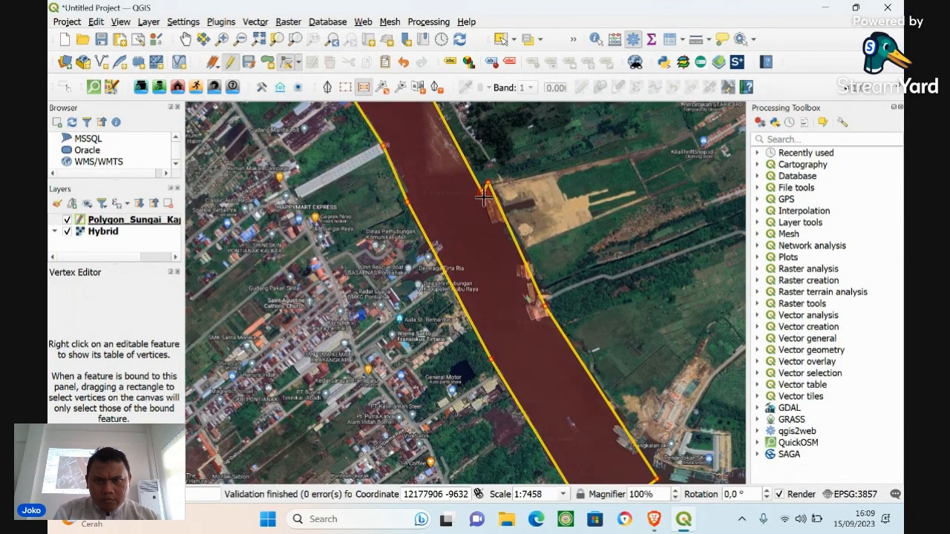
left_click(479, 186)
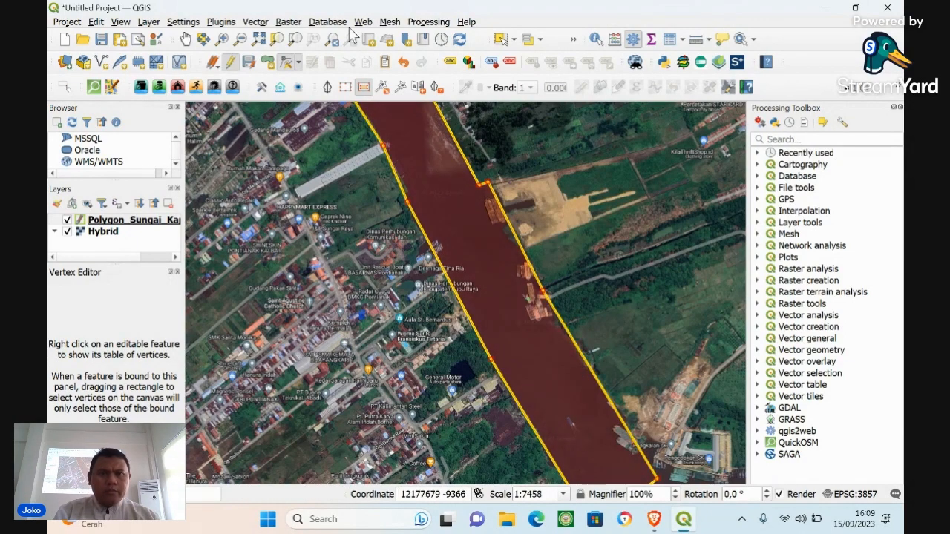
Fit the polygon's southern end and both adjoining banks to the shoreline at the river bend near the Pangkalan dock
left_click(185, 38)
left_click_drag(507, 282, 413, 196)
left_click(285, 63)
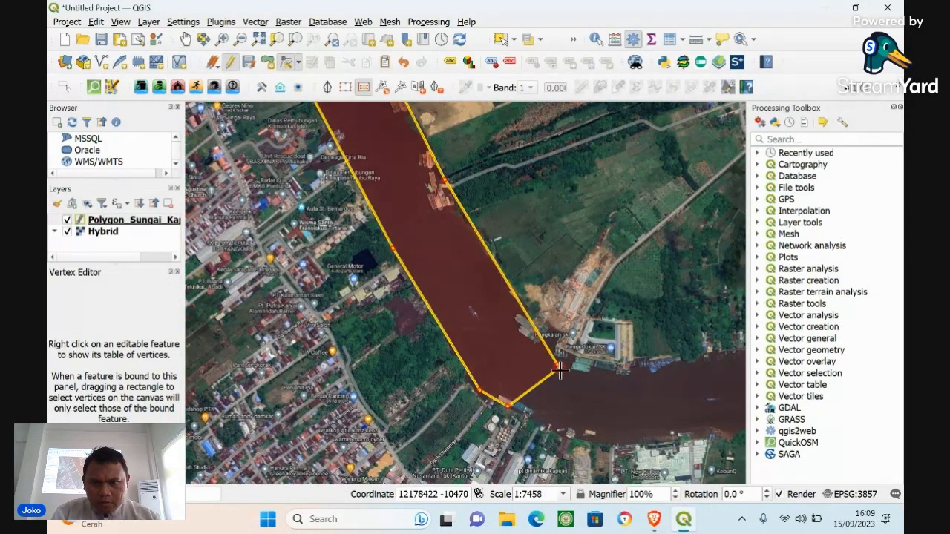
left_click(558, 351)
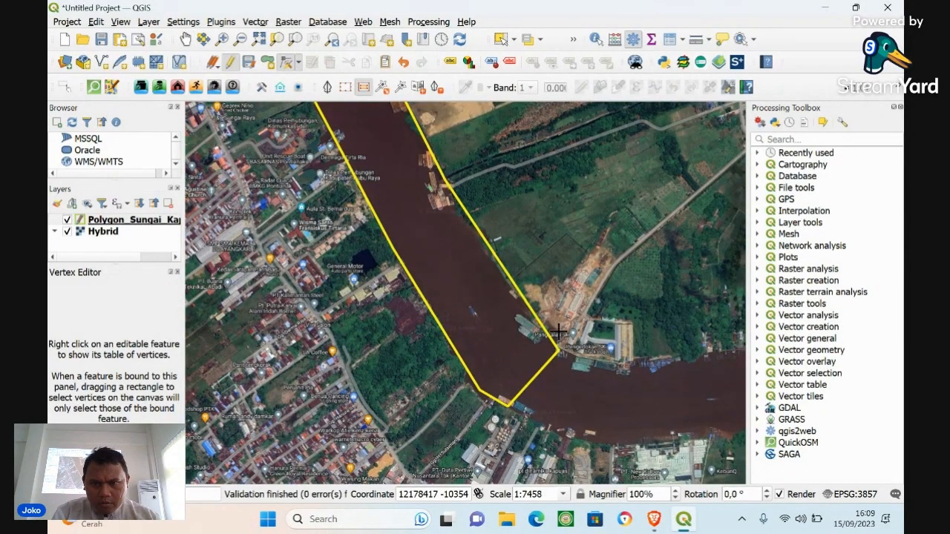
double_click(483, 253)
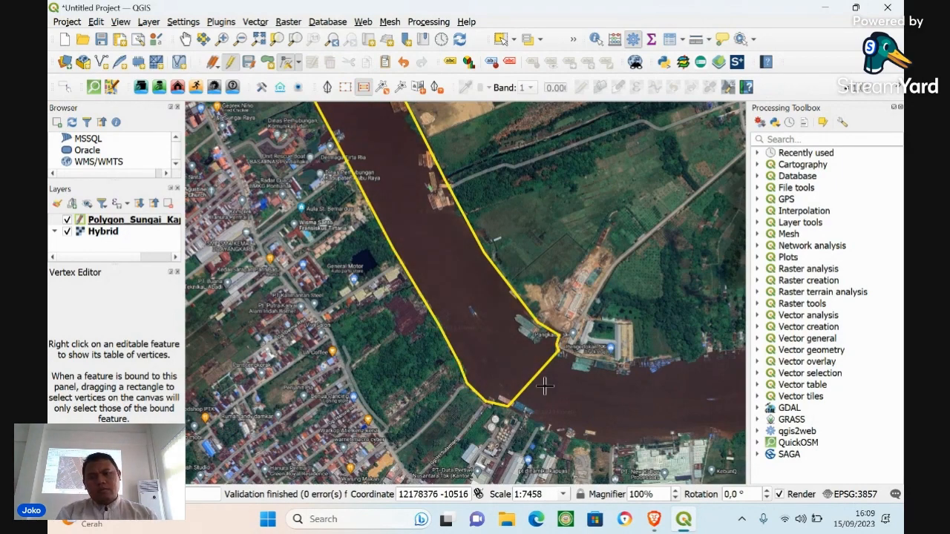
Return to Dermaga PT. Putra Jaya and reshape the southwest bank from the sand wharf to PT Bintang Kalbar with the Vertex Tool
left_click(185, 38)
left_click_drag(364, 164, 584, 375)
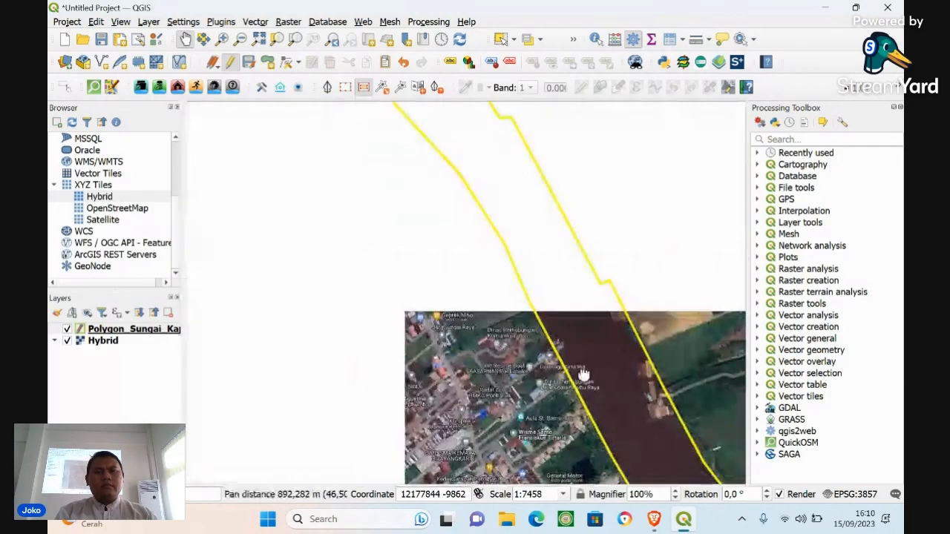
left_click_drag(444, 181, 647, 424)
left_click_drag(442, 198, 661, 448)
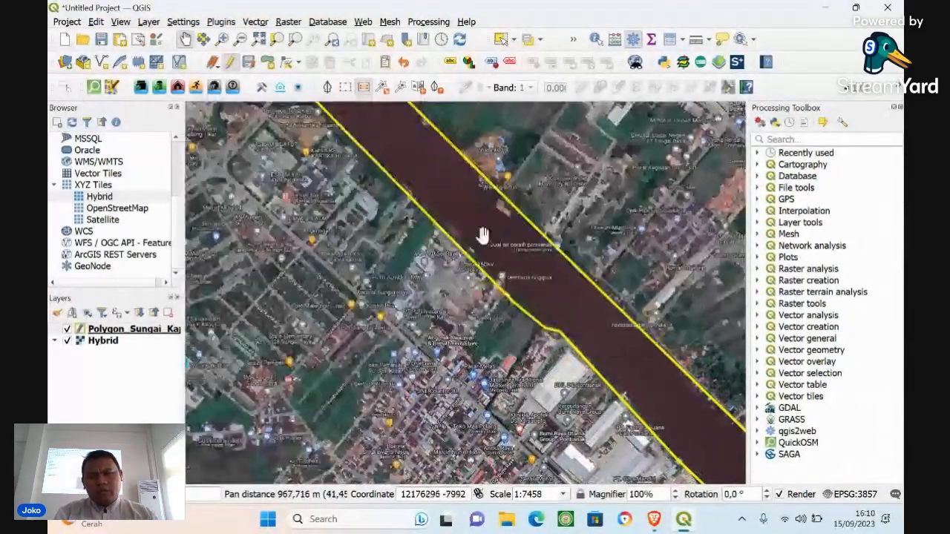
left_click_drag(416, 170, 706, 435)
left_click_drag(495, 197, 658, 361)
left_click_drag(457, 172, 601, 365)
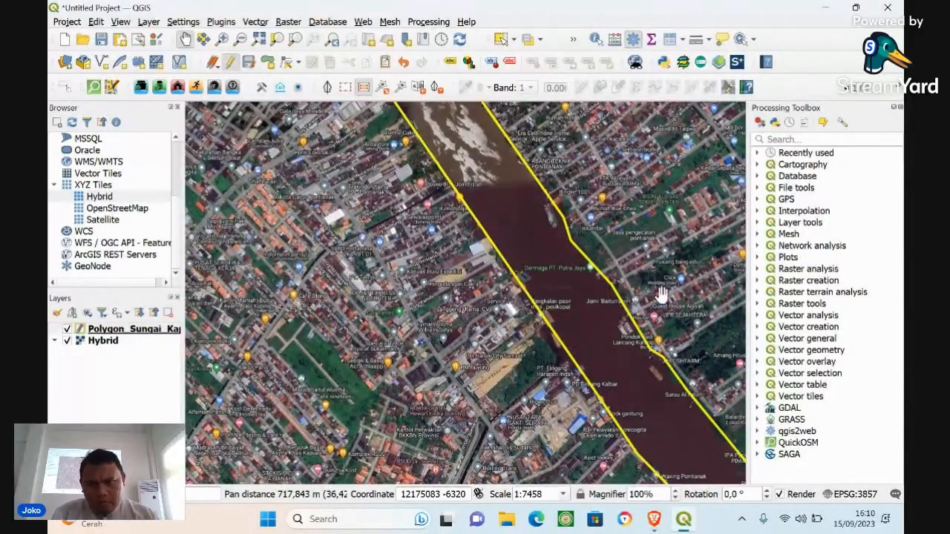
left_click_drag(663, 293, 611, 245)
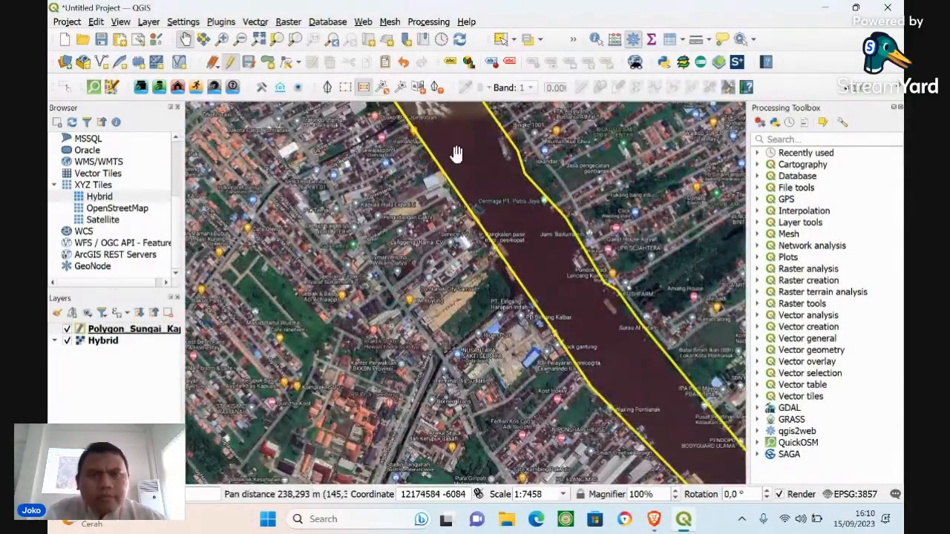
left_click(286, 62)
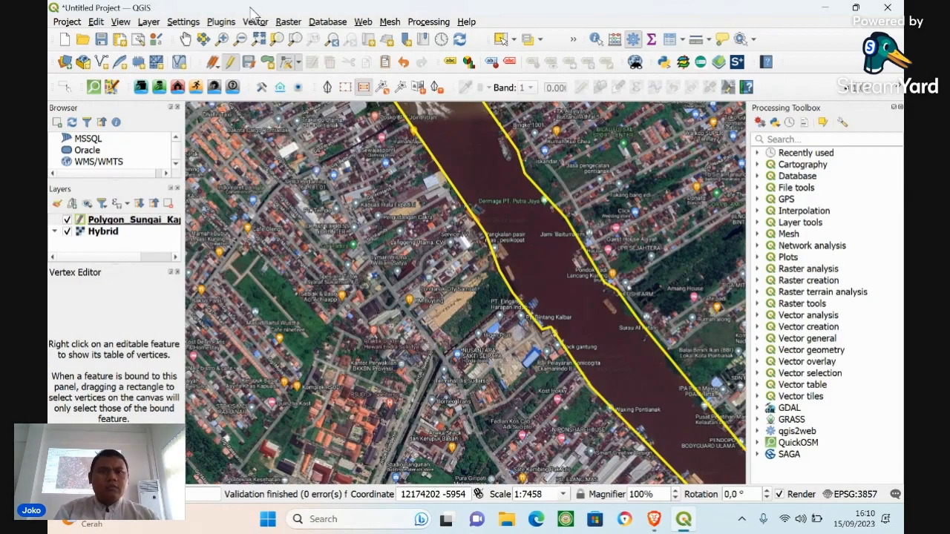
Review the digitised banks from Dermaga PT. Putra Jaya northwest to the Sungai Landak confluence
left_click(185, 39)
left_click_drag(501, 198, 615, 327)
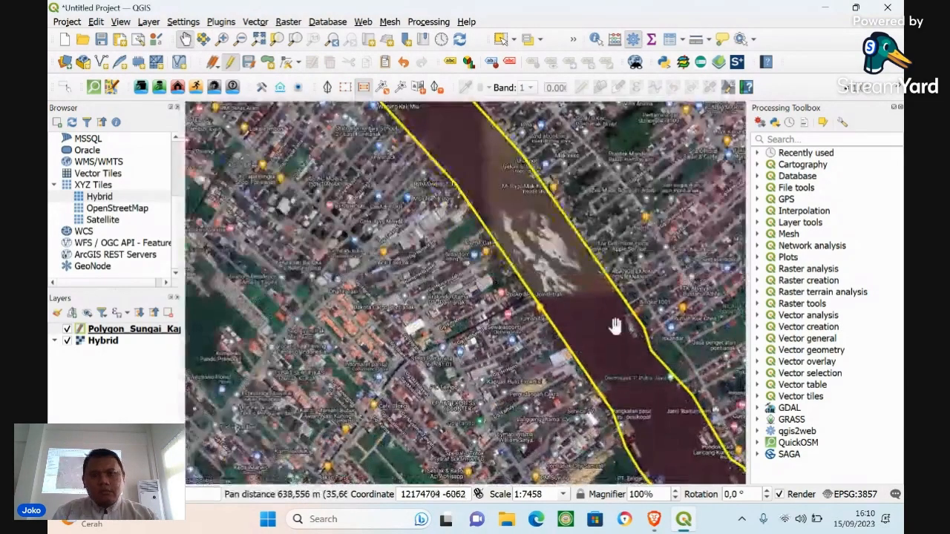
left_click_drag(500, 179, 649, 363)
left_click_drag(455, 118, 643, 314)
left_click_drag(428, 146, 597, 322)
left_click_drag(502, 161, 522, 357)
left_click_drag(438, 122, 498, 314)
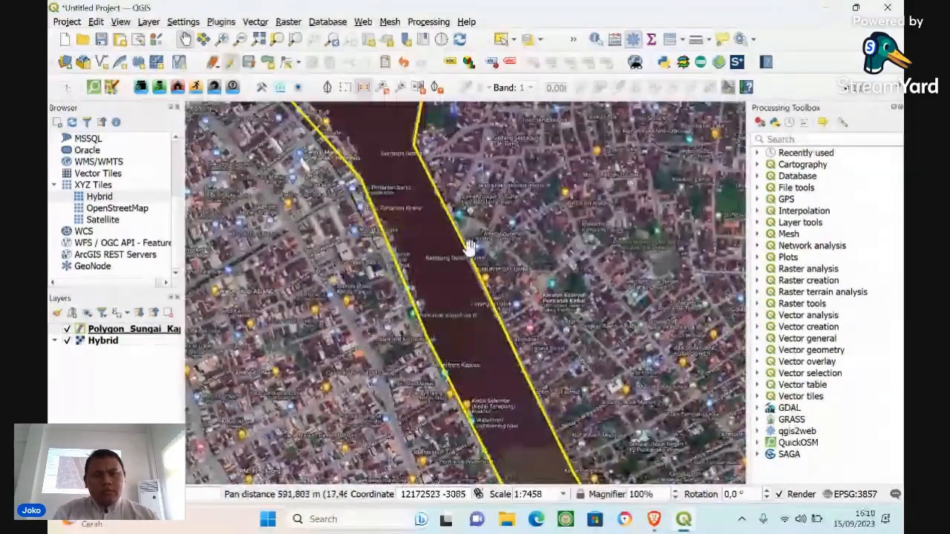
left_click_drag(470, 245, 569, 339)
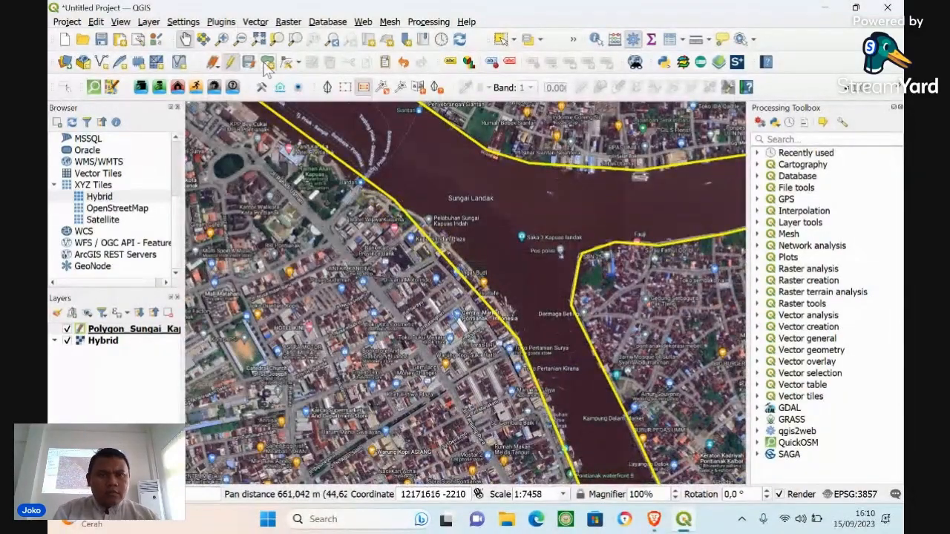
Fit the southwest bank to the shoreline from Pelabuhan Sungai Kapuas Indah to the wharves northwest of Taman Alun Kapuas with the Vertex Tool
left_click(286, 62)
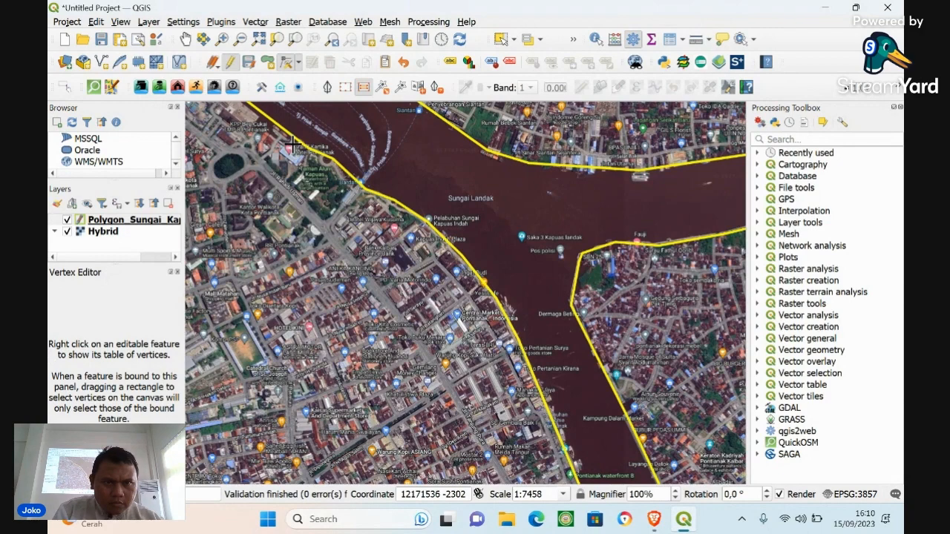
left_click(185, 38)
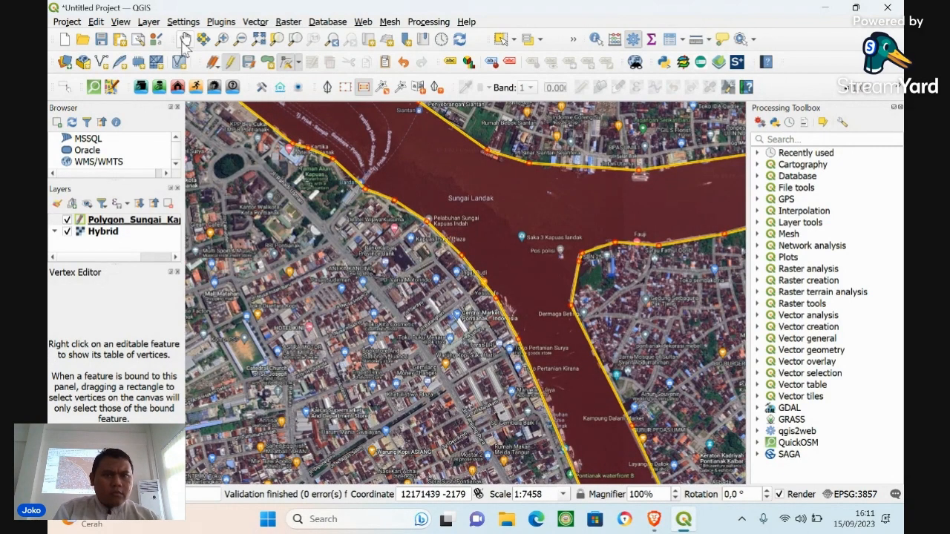
left_click_drag(291, 128, 403, 257)
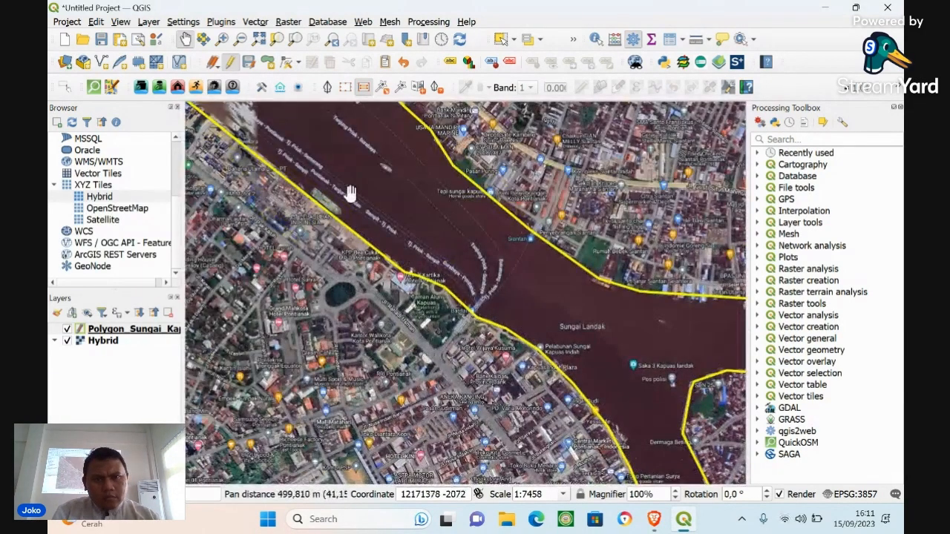
left_click_drag(327, 179, 440, 271)
left_click_drag(318, 151, 401, 237)
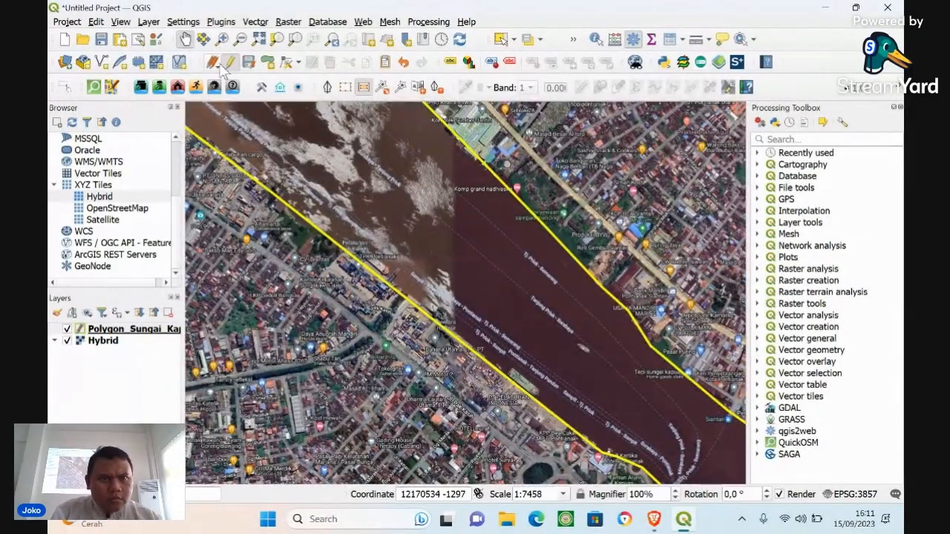
left_click(285, 63)
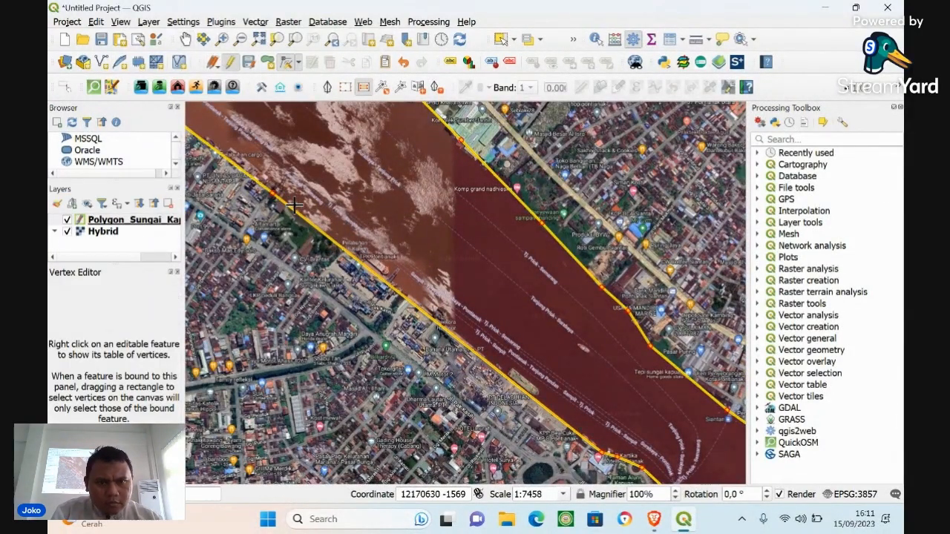
left_click(415, 298)
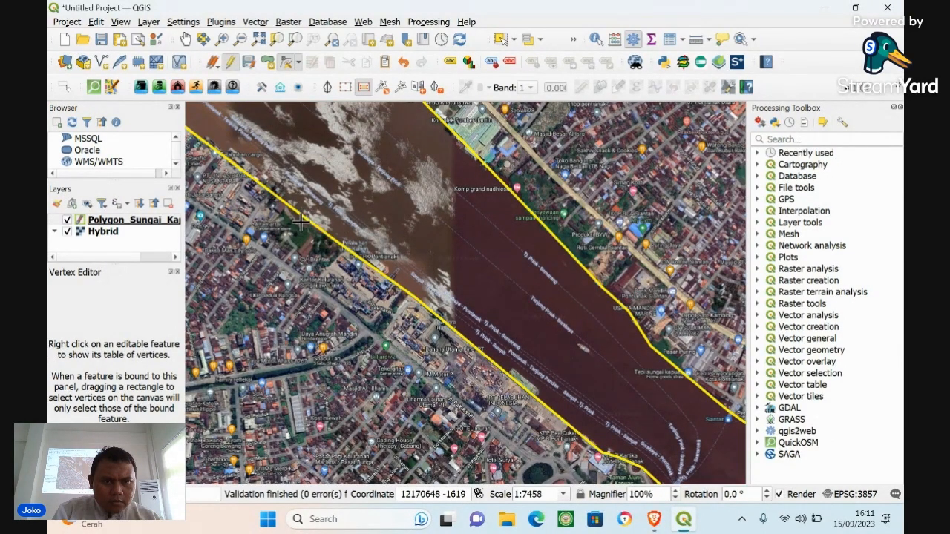
Shape the southwest bank around the cargo port and the green inlet just southeast of it
left_click(185, 39)
left_click_drag(233, 109, 323, 204)
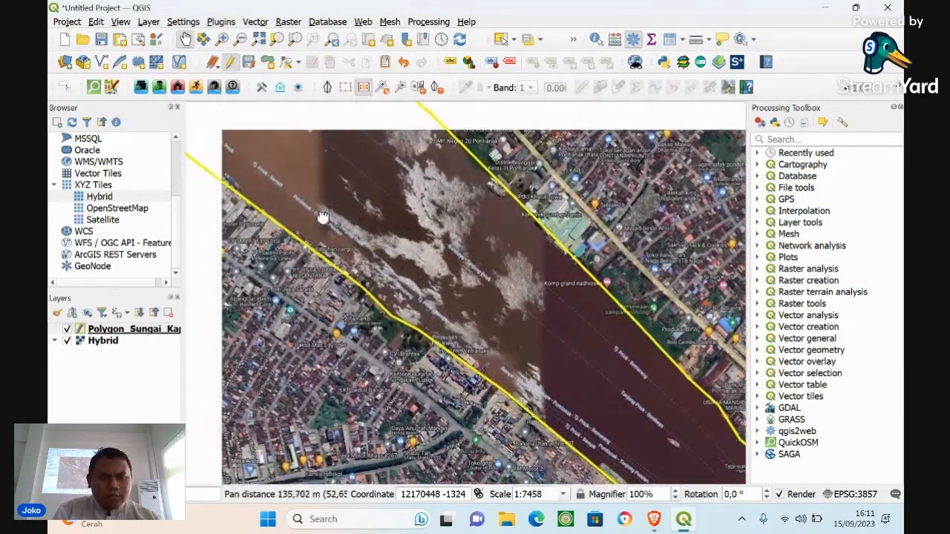
left_click(286, 61)
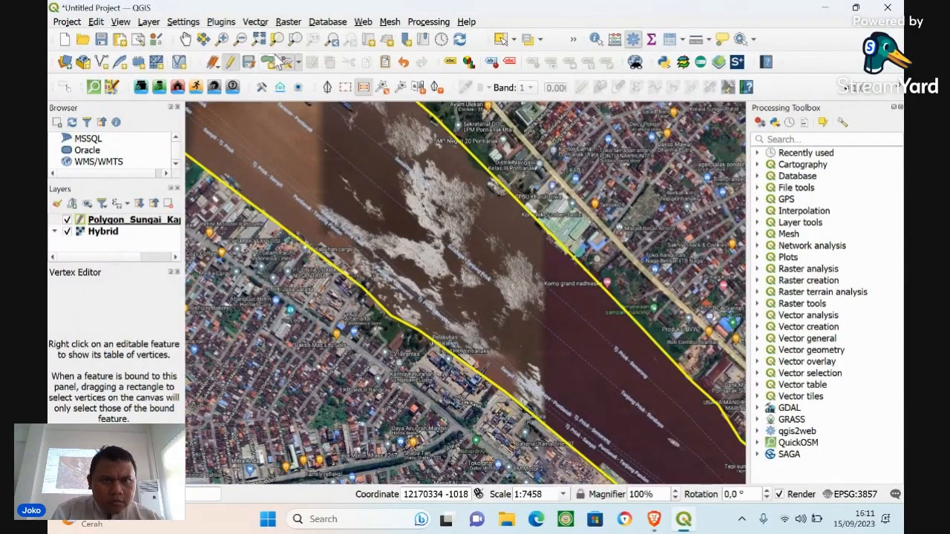
mouse_move(367, 290)
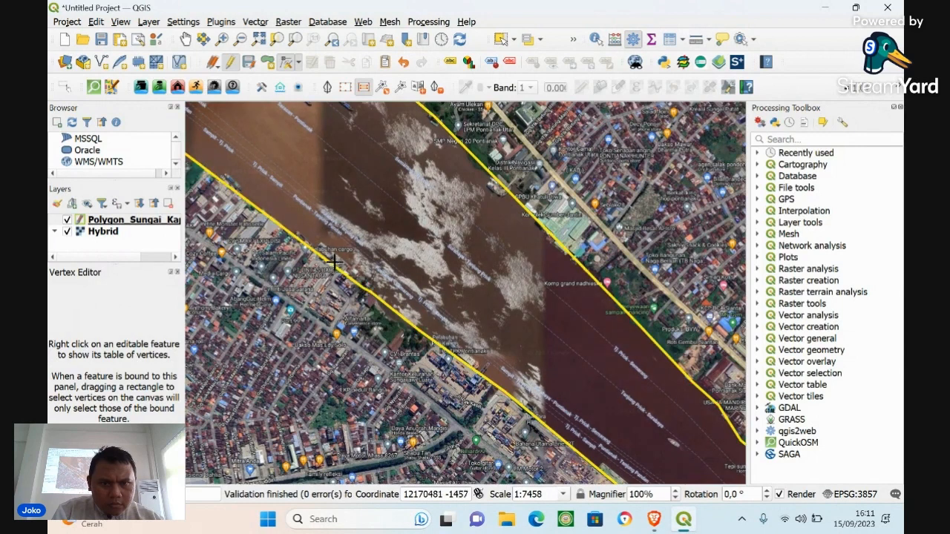
left_click(323, 244)
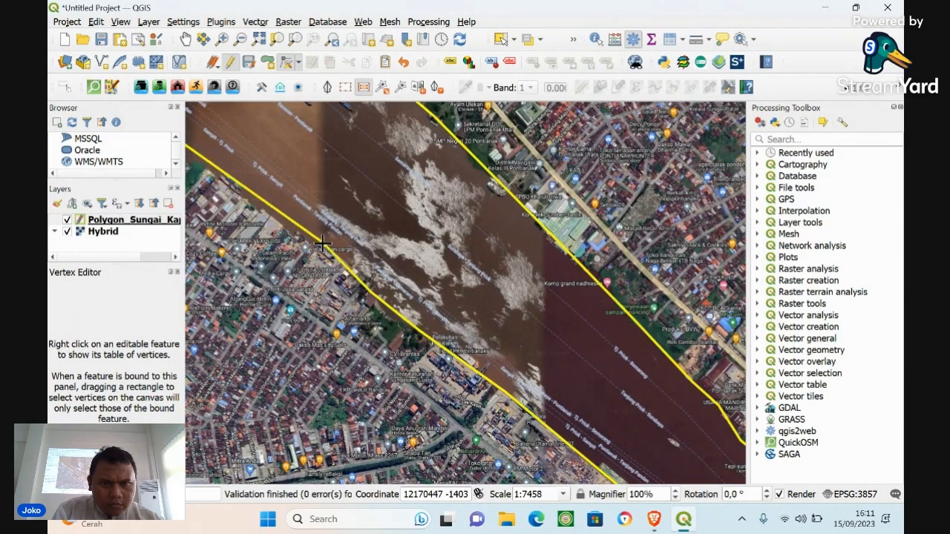
left_click(369, 282)
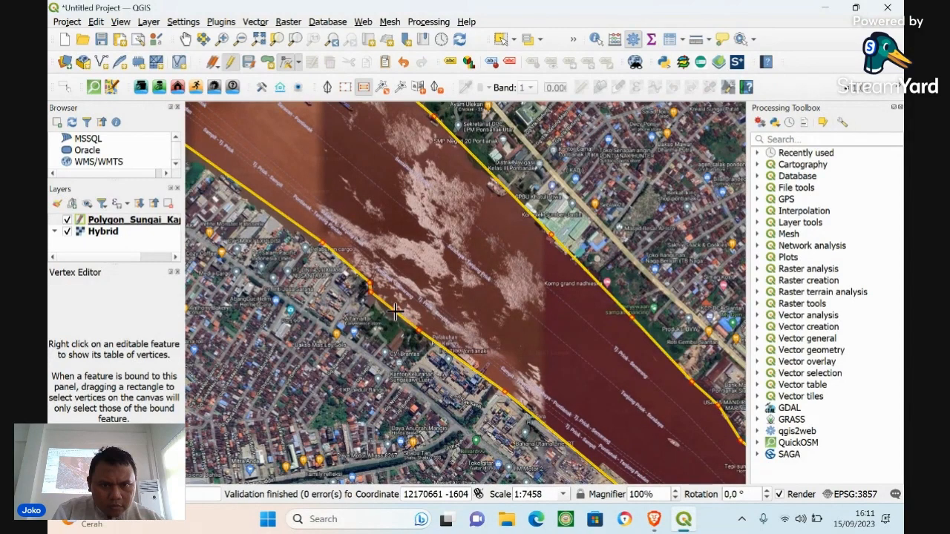
left_click(388, 318)
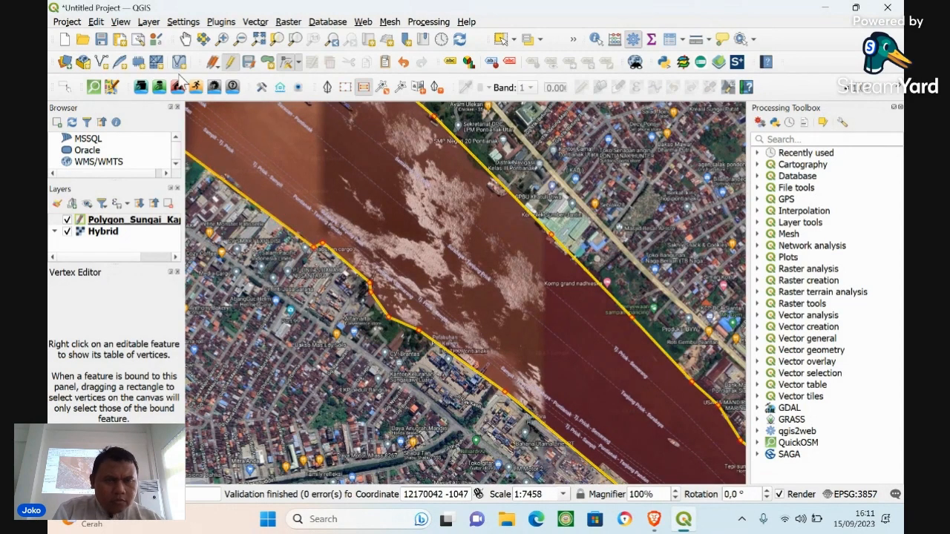
Trace the small notches in the southwest bank along the riverside houses just southeast of Sungai Jawi
left_click(184, 42)
left_click_drag(213, 114, 376, 235)
left_click_drag(307, 225, 404, 274)
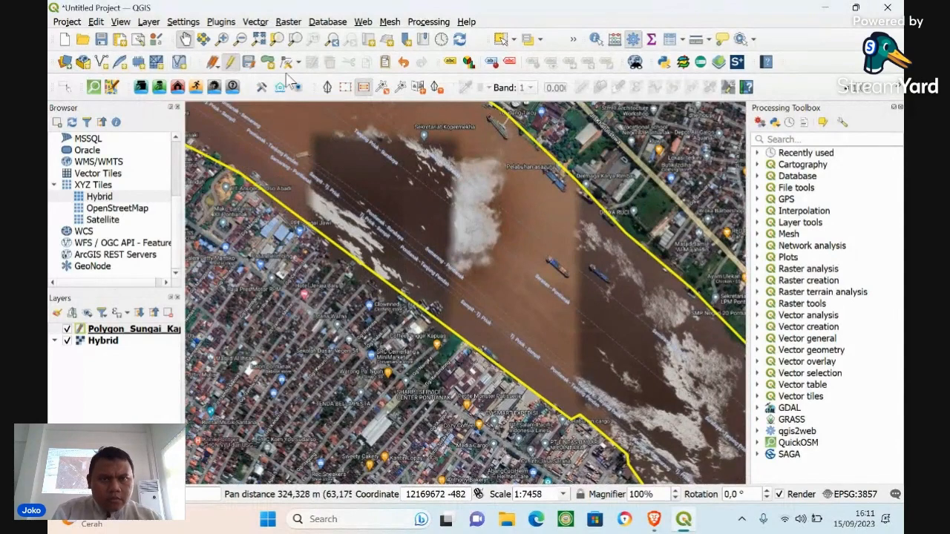
left_click(287, 61)
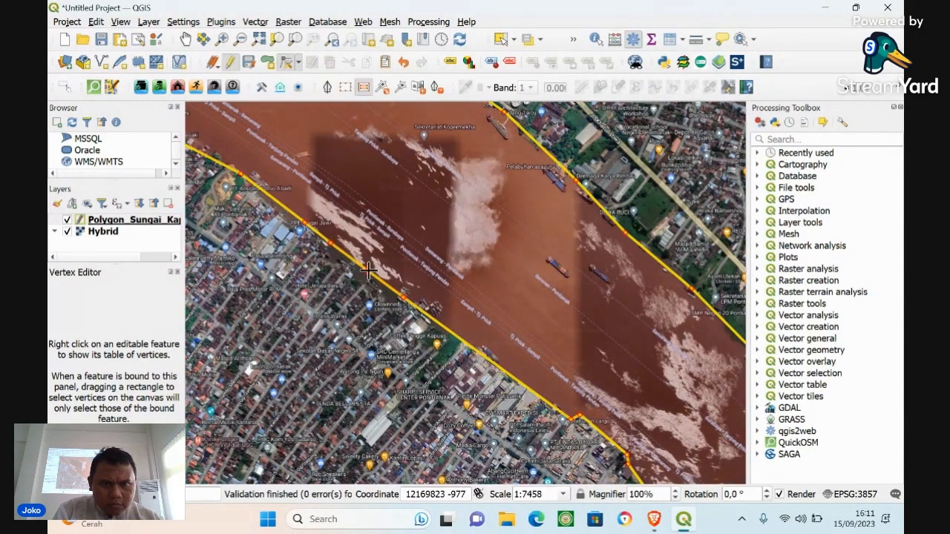
left_click(368, 272)
left_click(331, 258)
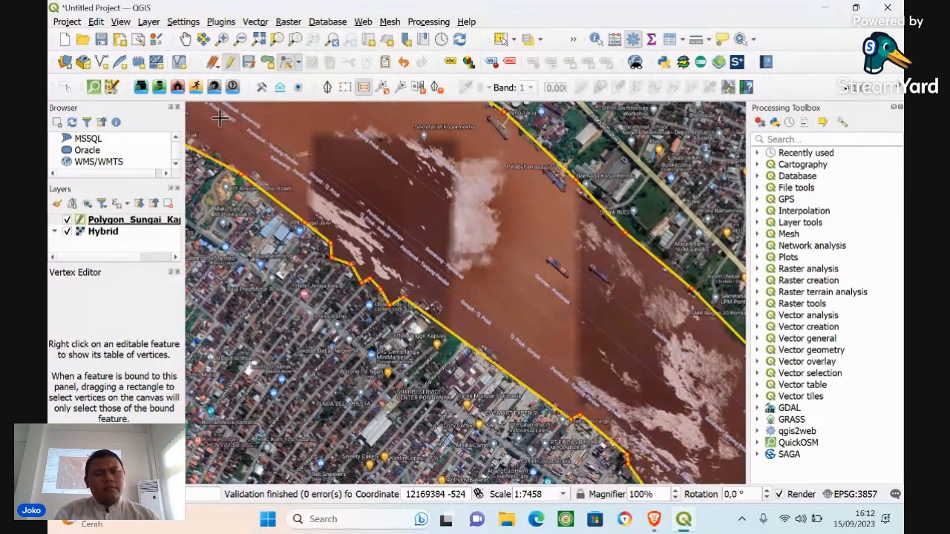
Fit the southwest bank to the shoreline between the orange-roofed warehouse and Gudang Kawasaki
left_click(187, 41)
left_click_drag(260, 149, 410, 265)
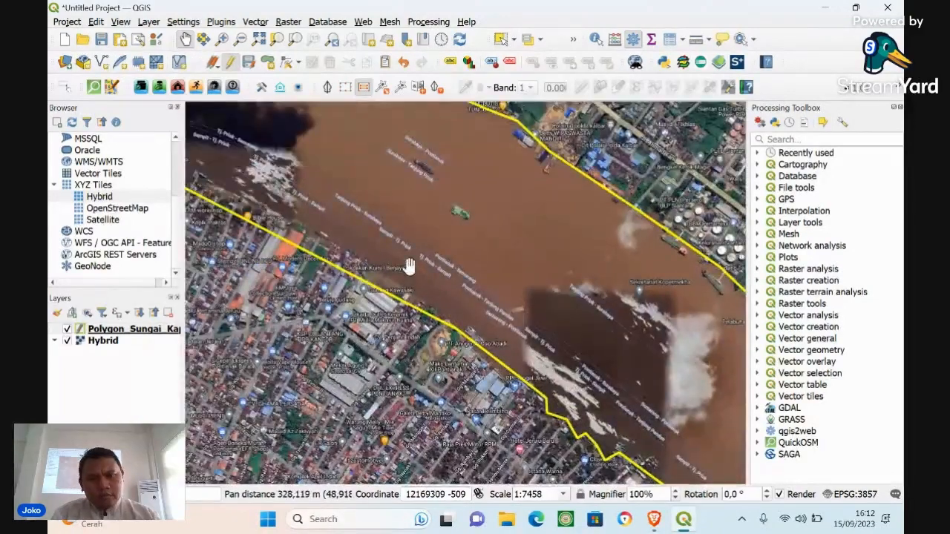
left_click(286, 62)
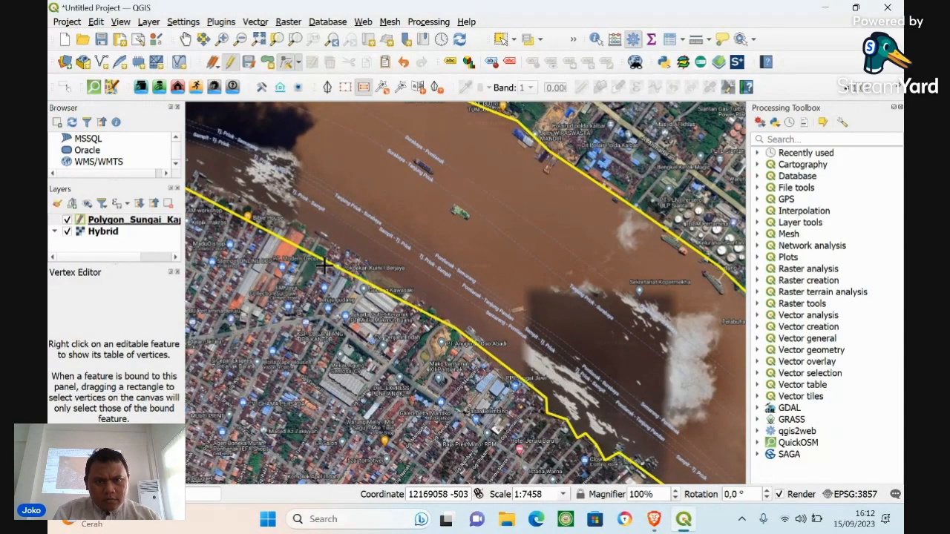
left_click(322, 260)
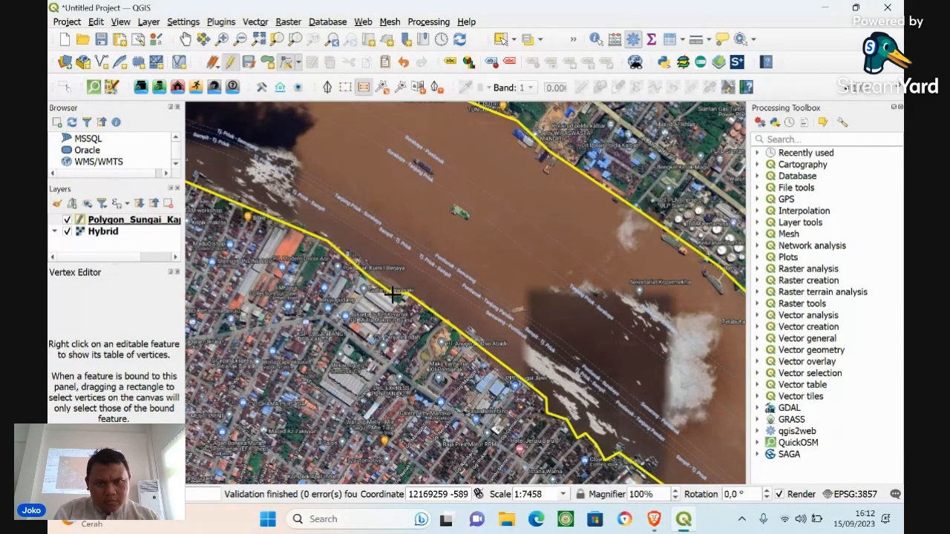
Adjust the southwest bank to the shoreline just southeast of Pangkalan boat service pak Musa
left_click(185, 39)
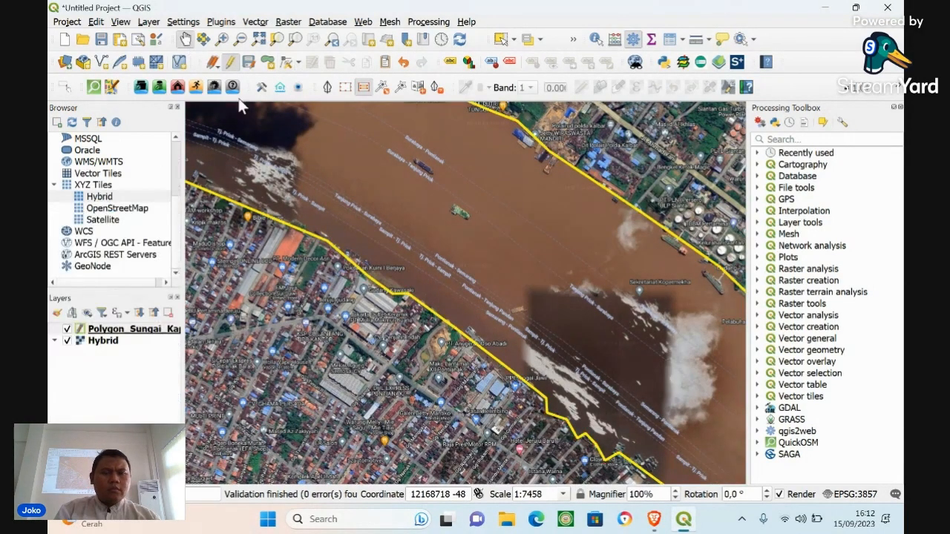
left_click_drag(288, 181, 451, 243)
left_click_drag(378, 226, 413, 234)
left_click(286, 61)
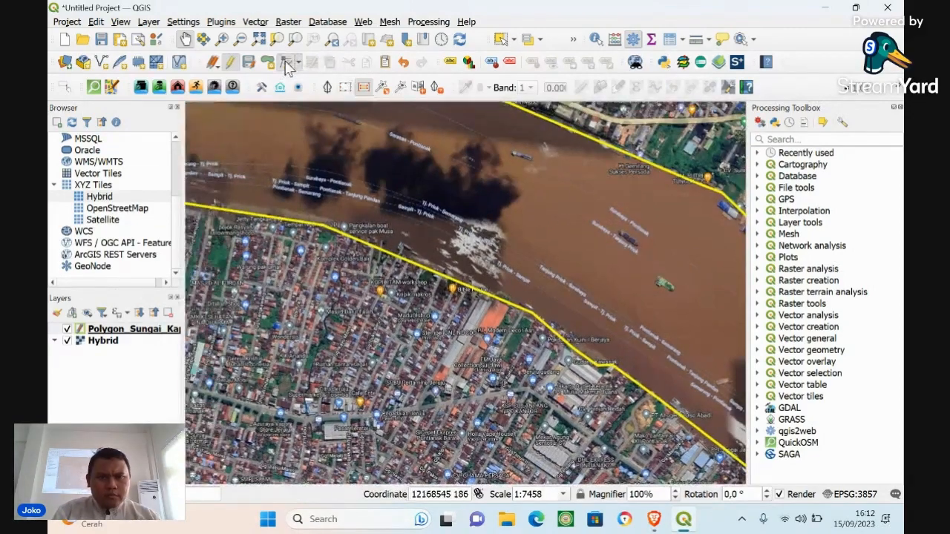
left_click(431, 270)
left_click(412, 258)
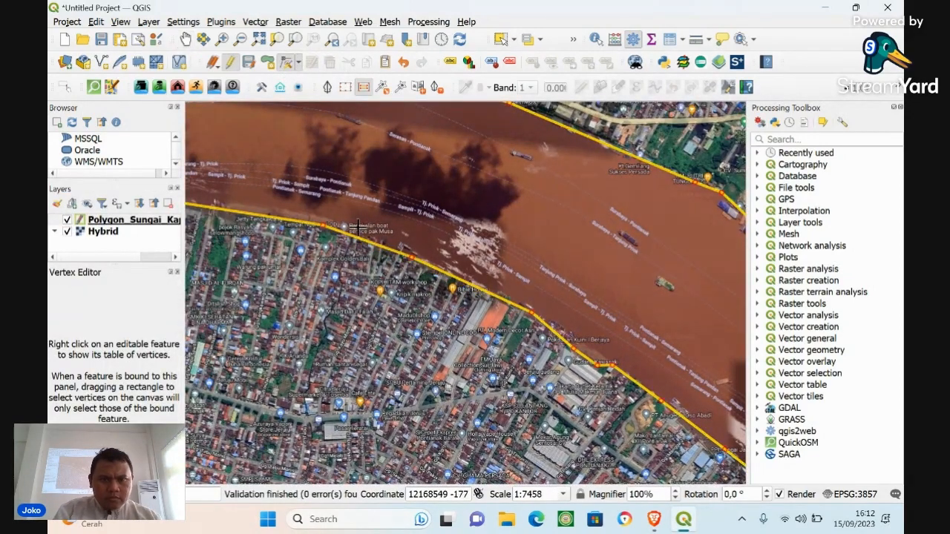
Add vertices to the south bank beside Jetty Tengkawang and fit them to the small recess in the shoreline
left_click(185, 39)
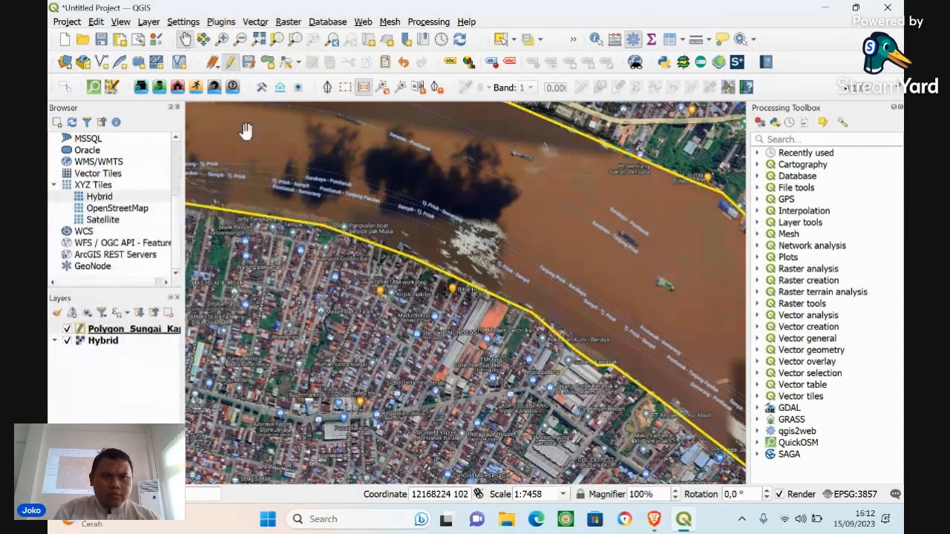
left_click_drag(297, 225, 534, 266)
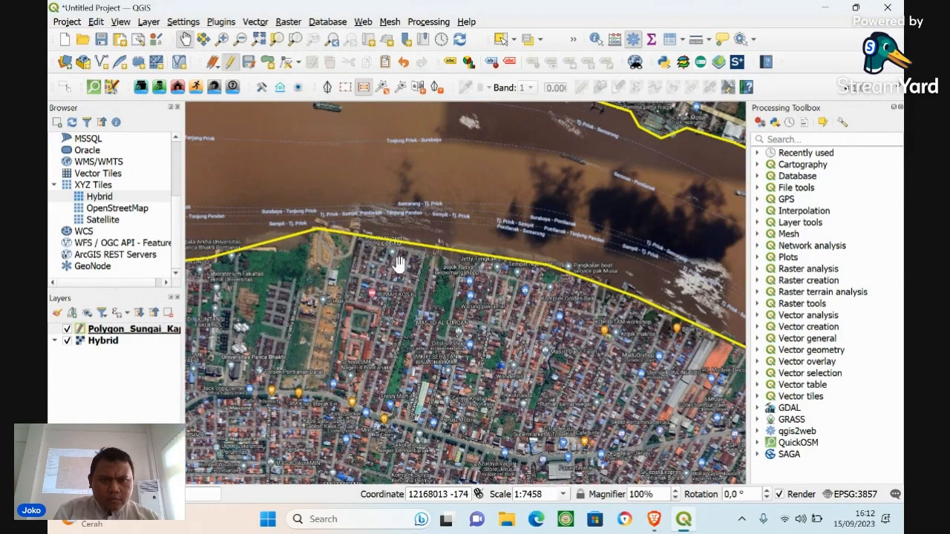
left_click(285, 62)
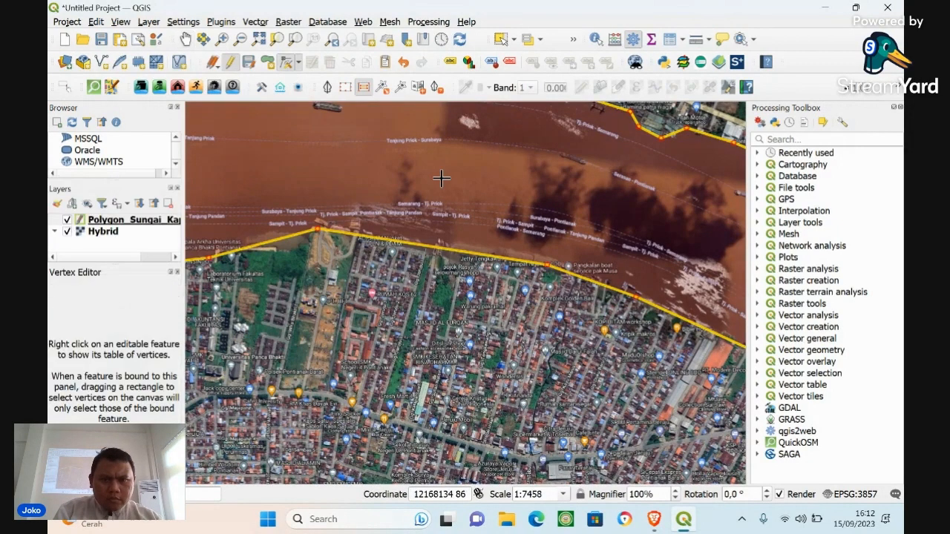
left_click(422, 251)
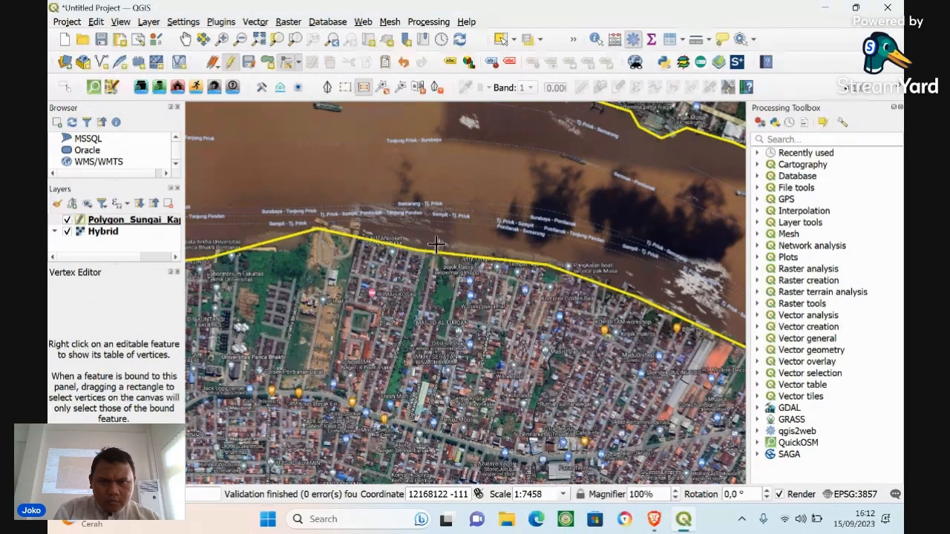
left_click(438, 245)
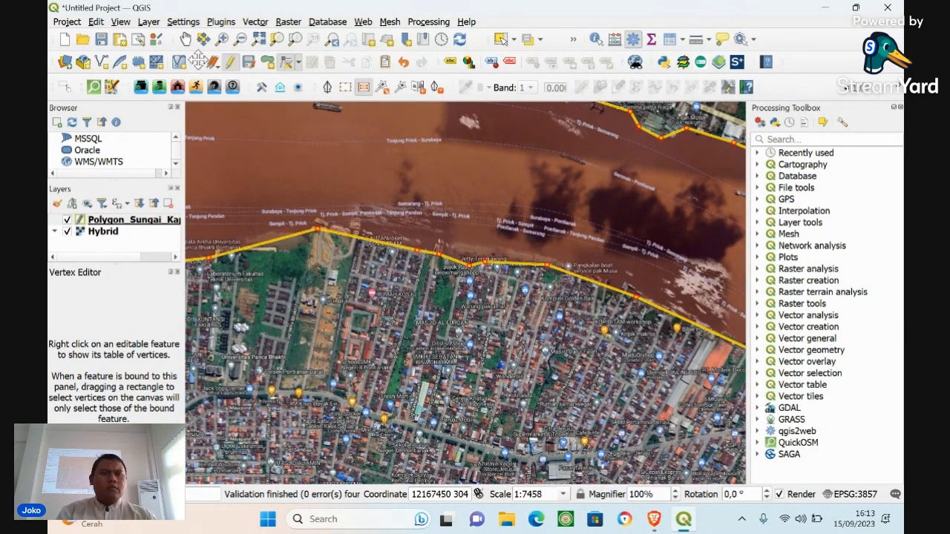
Fit the south bank to the shoreline from Universitas Panca Bhakti to the protruding cleared plot
left_click(185, 39)
left_click_drag(312, 214, 474, 214)
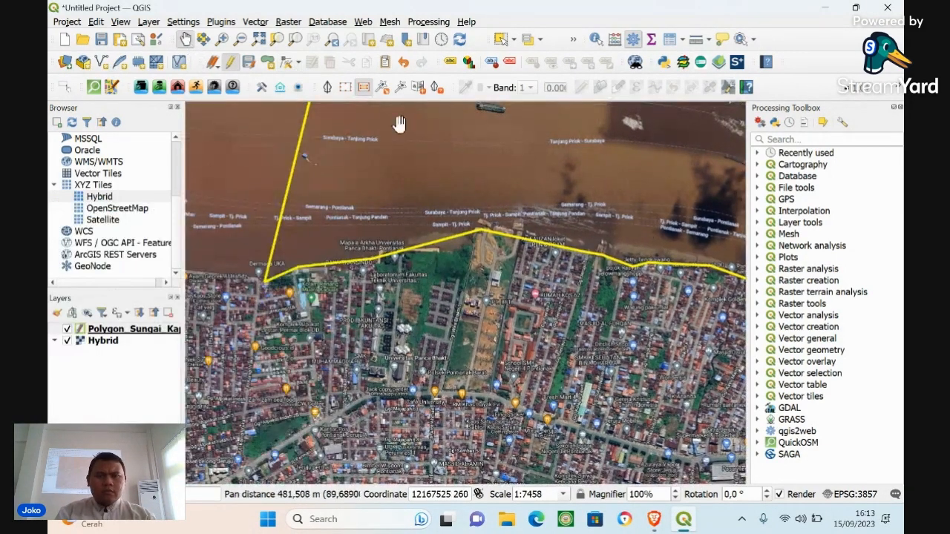
left_click(287, 62)
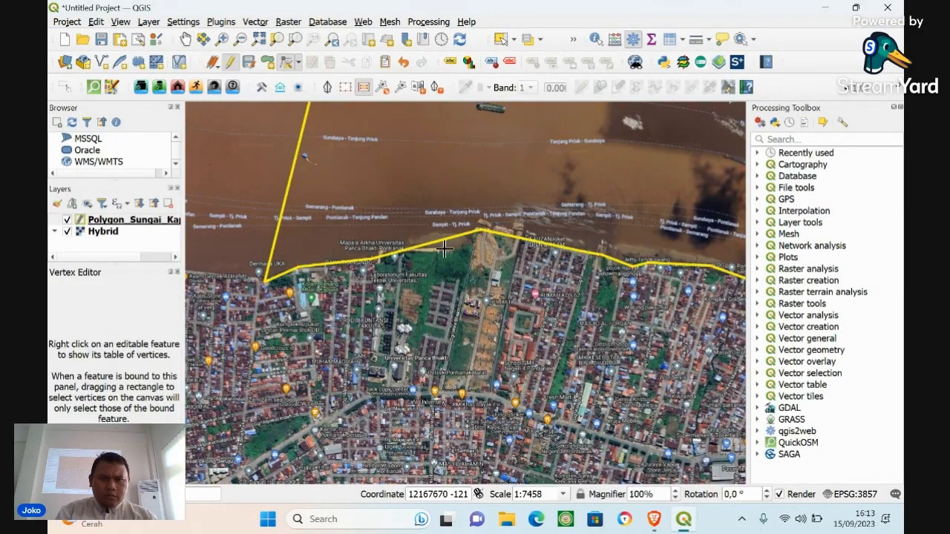
left_click(406, 247)
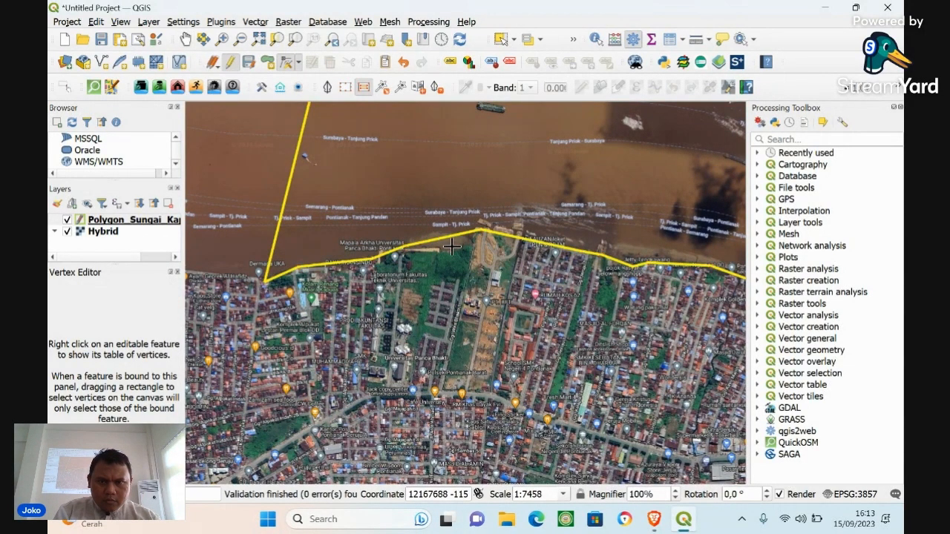
left_click(452, 247)
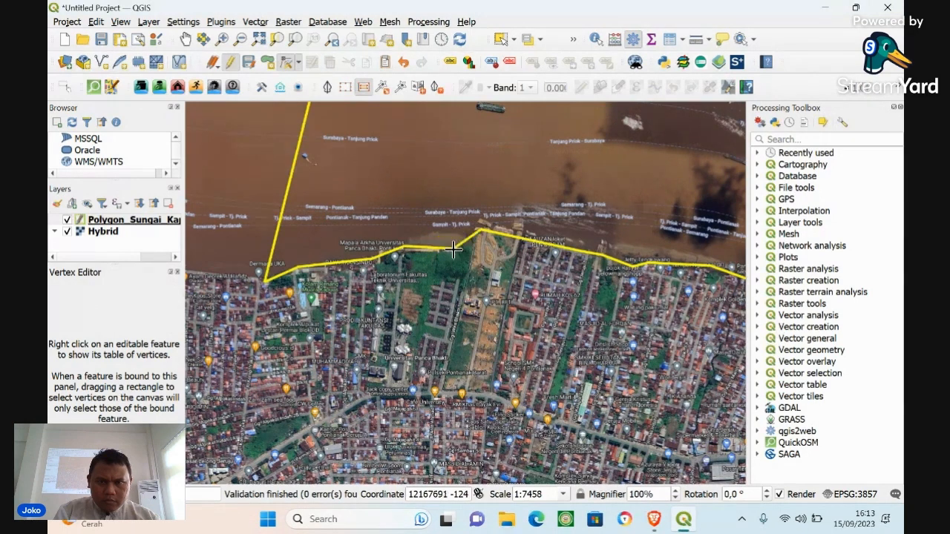
left_click(480, 221)
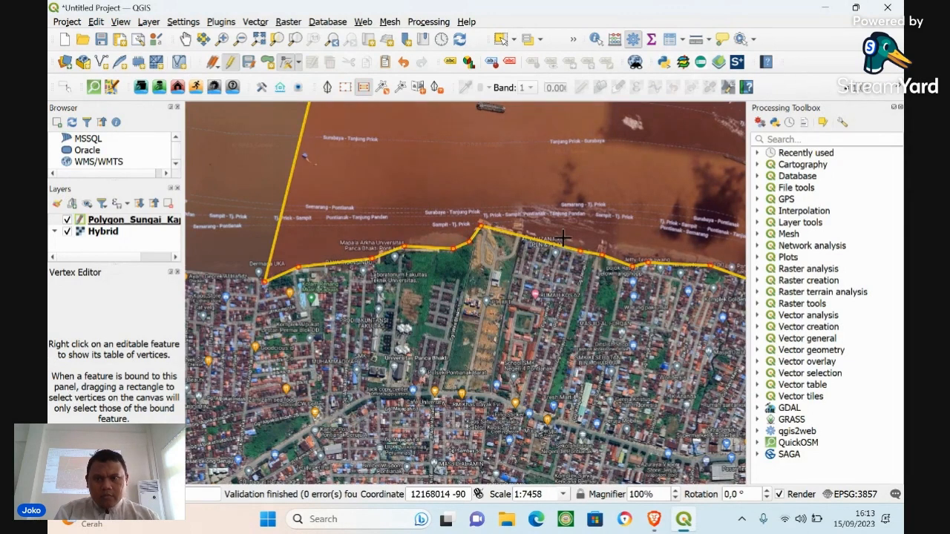
Zoom out to review the whole digitised river polygon, from its northwest end to the eastern branch and southern end
left_click(240, 38)
left_click(658, 269)
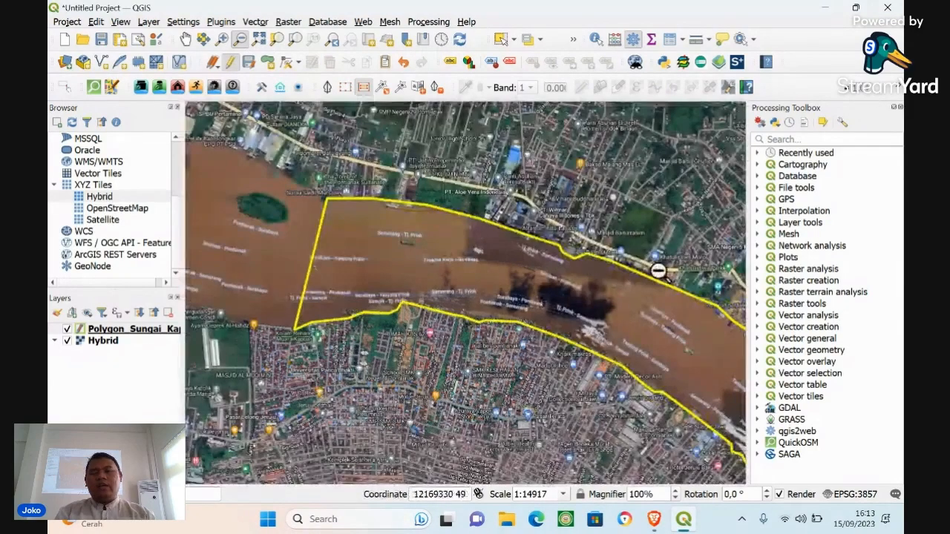
left_click(685, 339)
left_click(720, 403)
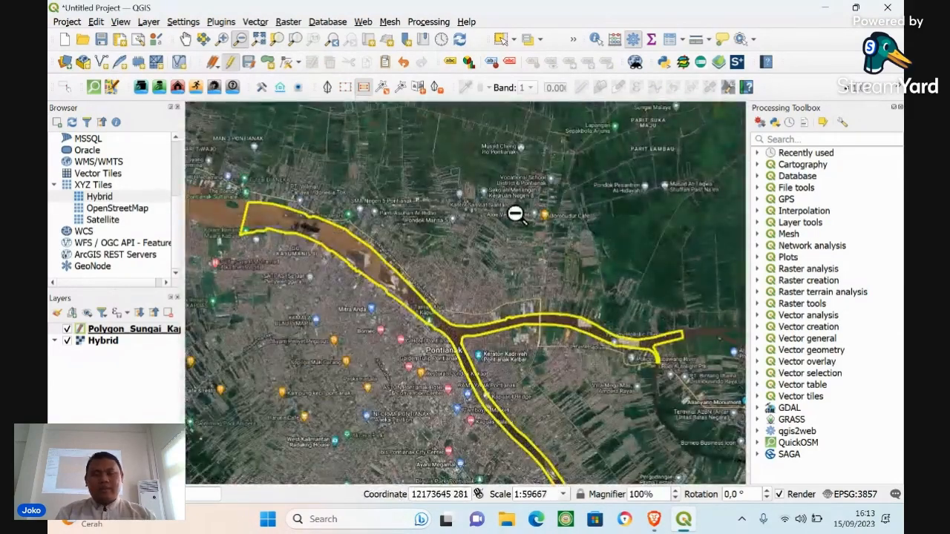
left_click(185, 39)
left_click_drag(380, 241, 377, 142)
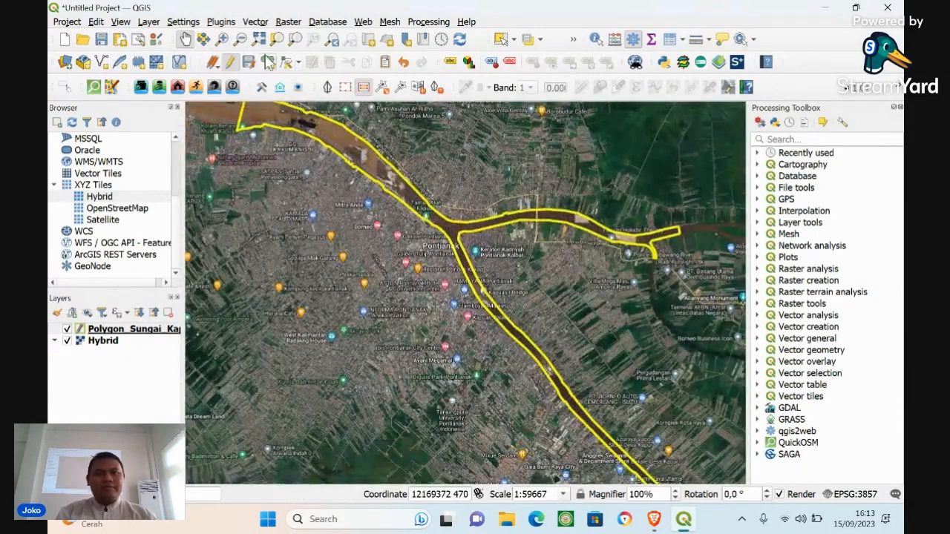
left_click(240, 39)
left_click(446, 212)
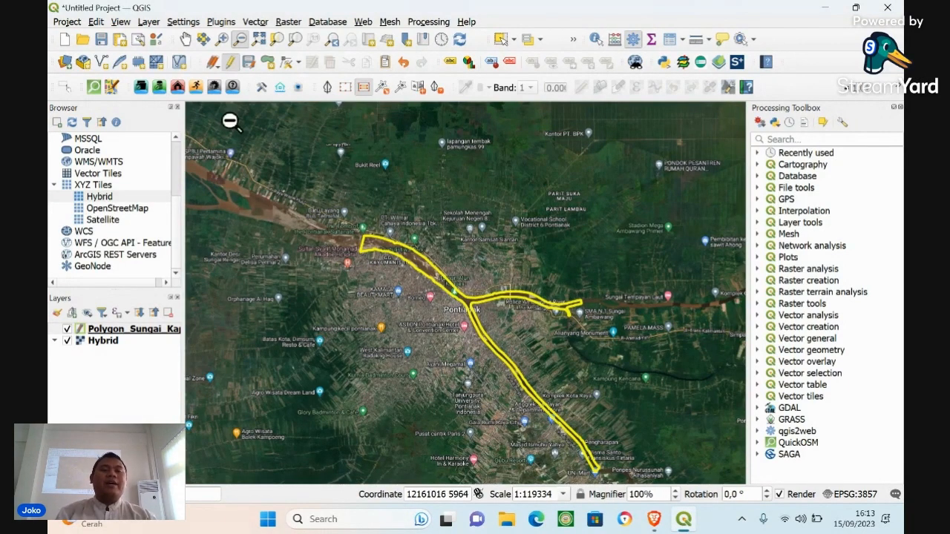
Save the changes to the Polygon_Sungai_Kapuas_Kecil layer and end its editing session
left_click(231, 63)
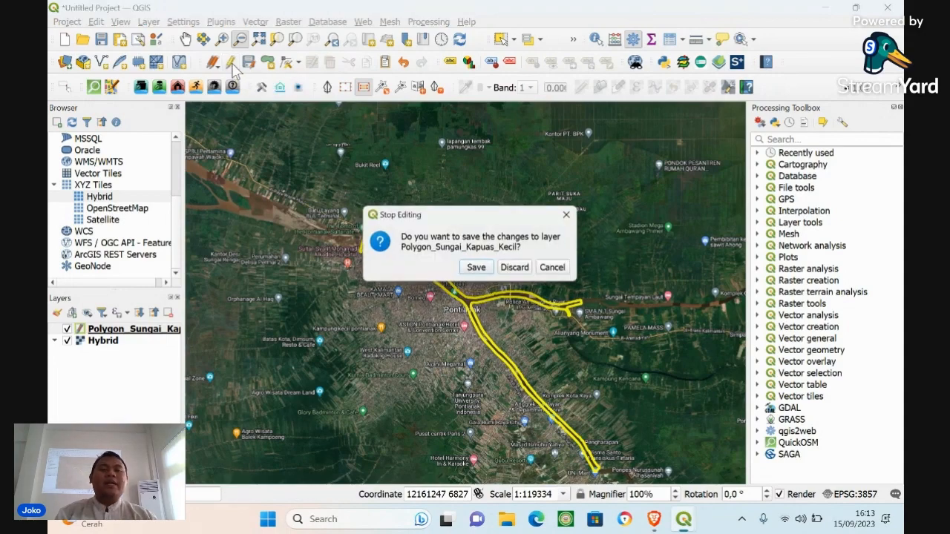
left_click(479, 270)
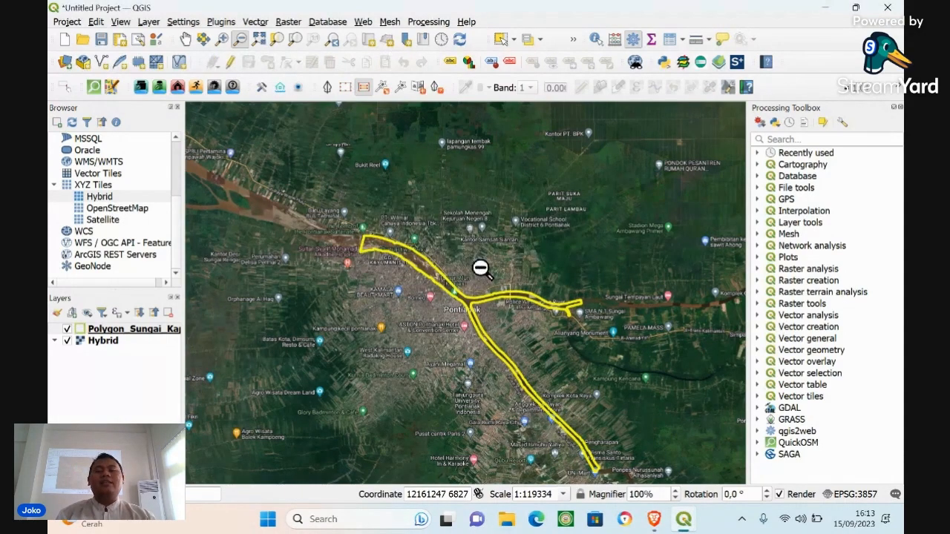
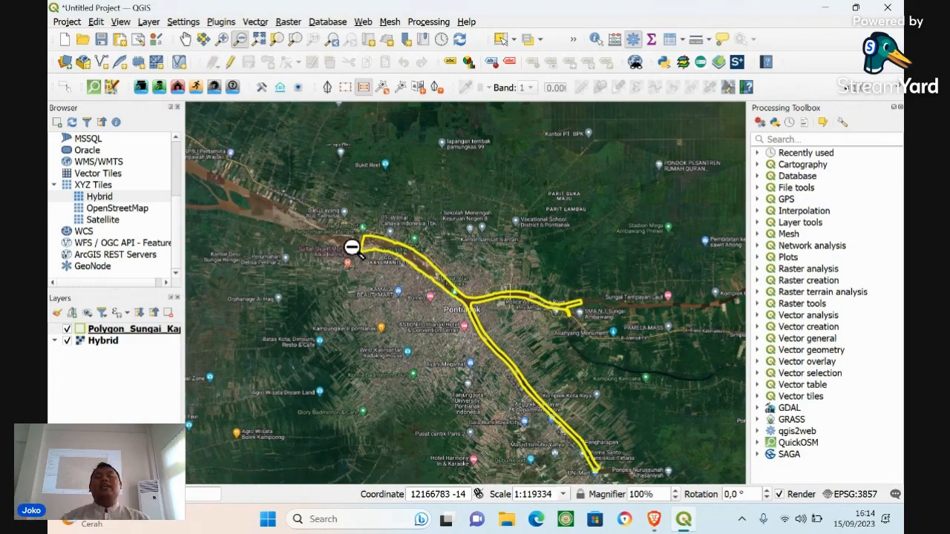
Reopen the Polygon_Sungai_Kapuas_Kecil layer for editing and look through the available geometry editing tools
left_click(185, 39)
left_click_drag(296, 152, 502, 261)
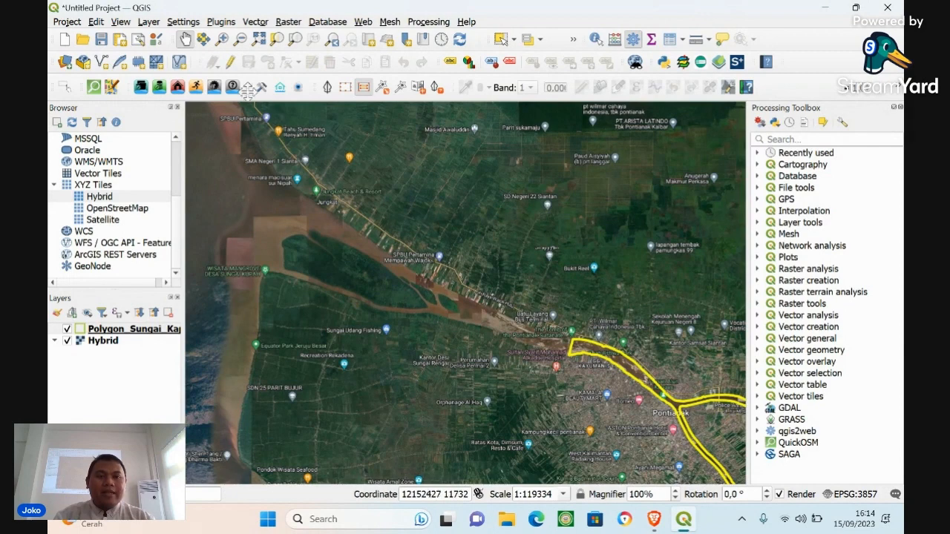
left_click(231, 63)
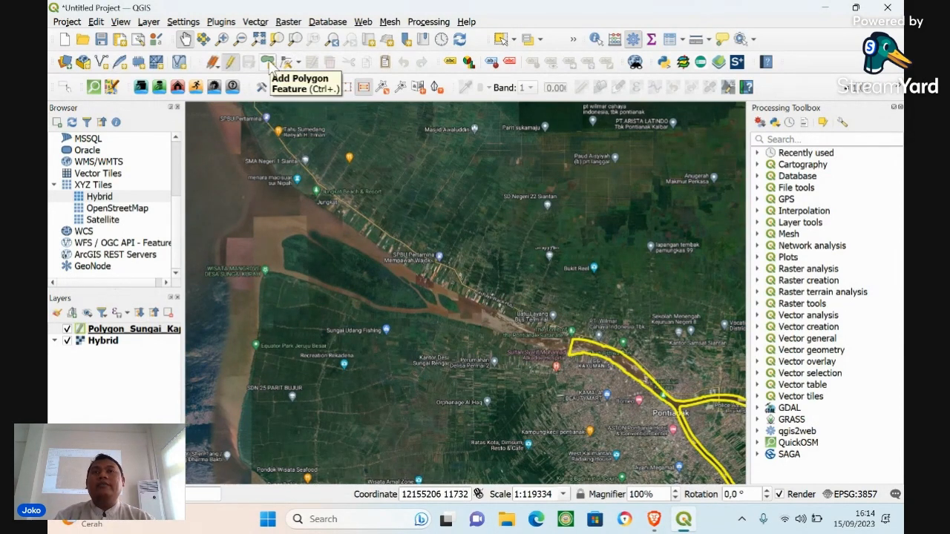
left_click(96, 22)
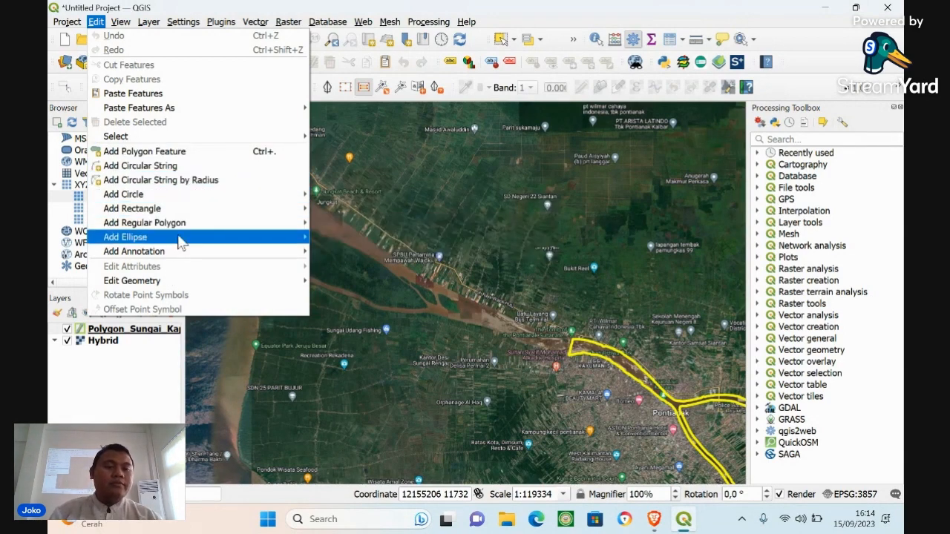
mouse_move(202, 287)
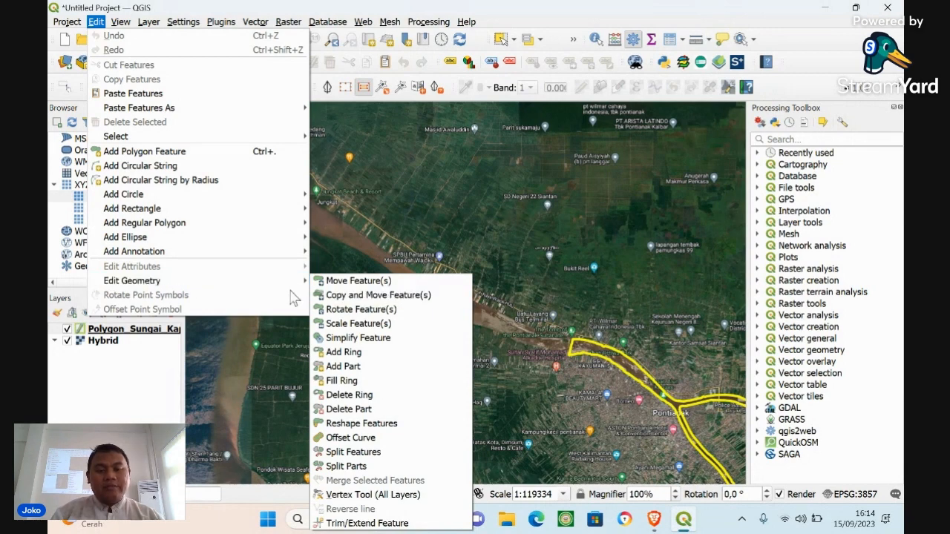
mouse_move(303, 282)
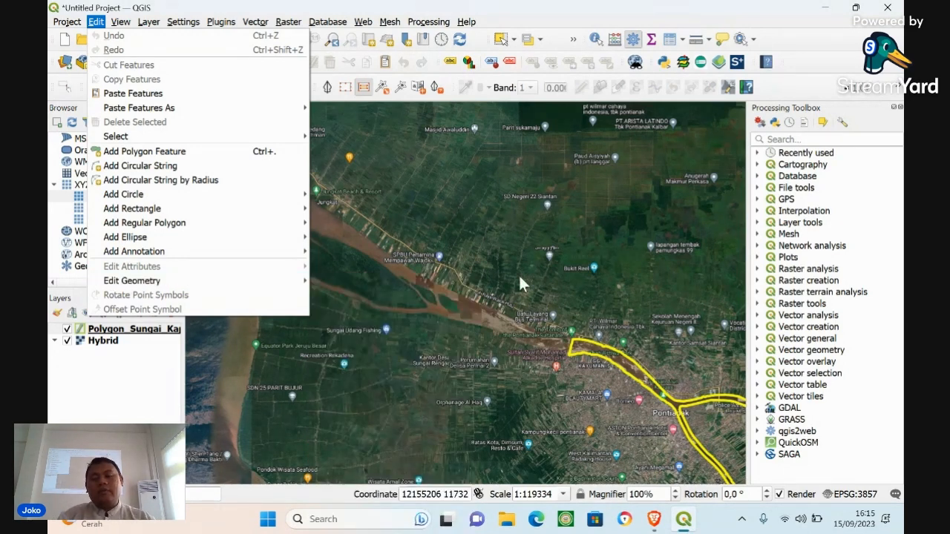
left_click(520, 278)
left_click_drag(619, 384, 465, 213)
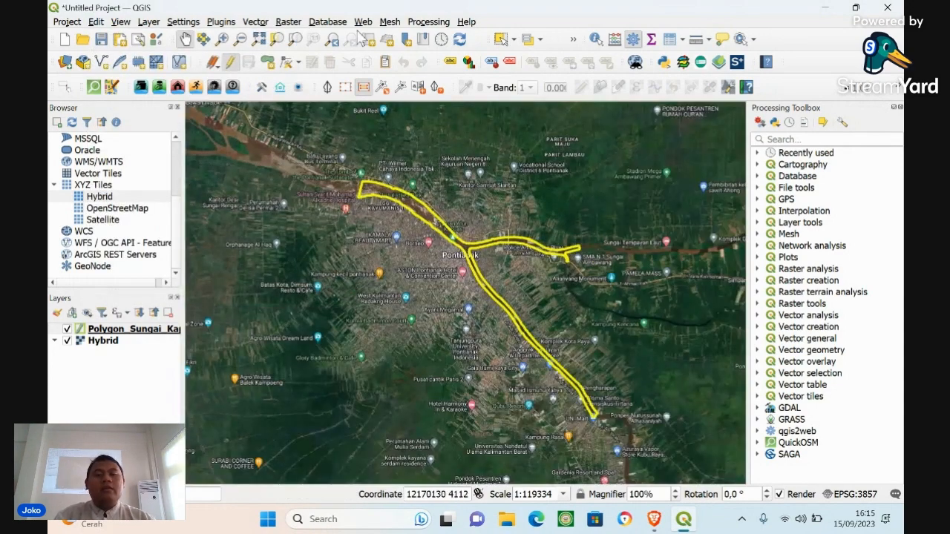
Change the river polygon layer's symbology to the solid grey Simple Fill preset from the favourites
left_click(128, 331)
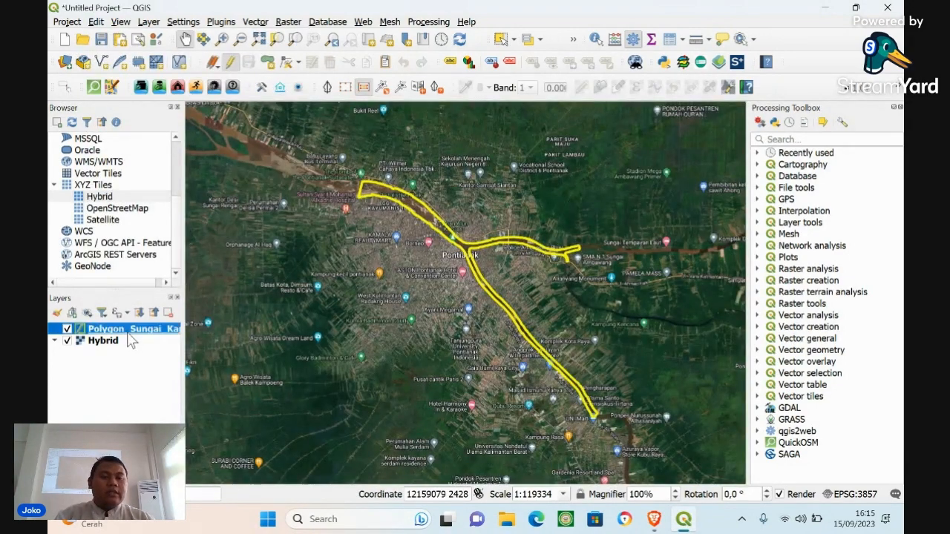
right_click(128, 331)
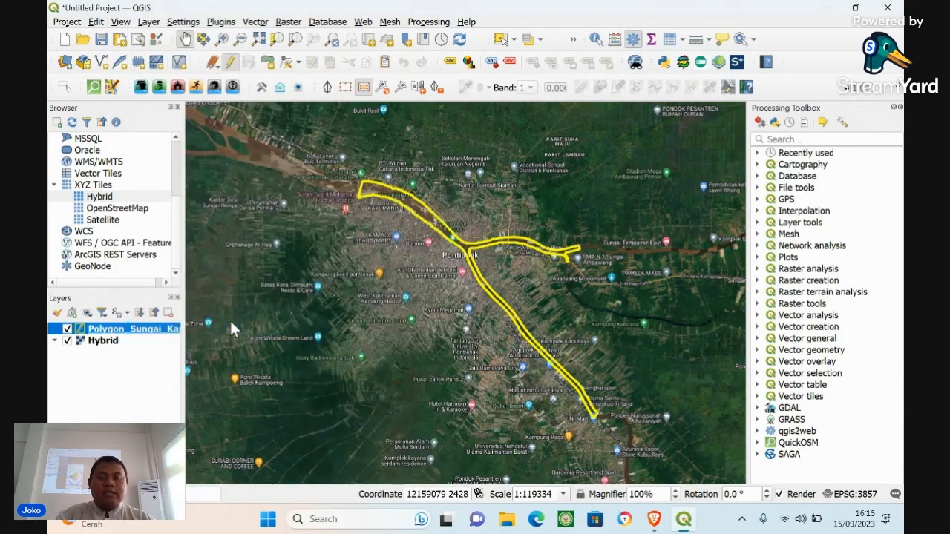
left_click(230, 327)
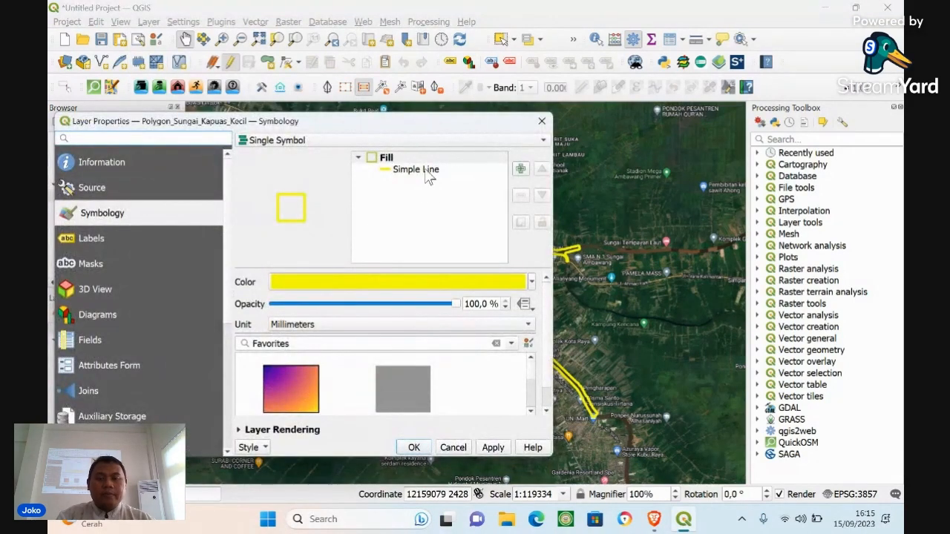
left_click(530, 410)
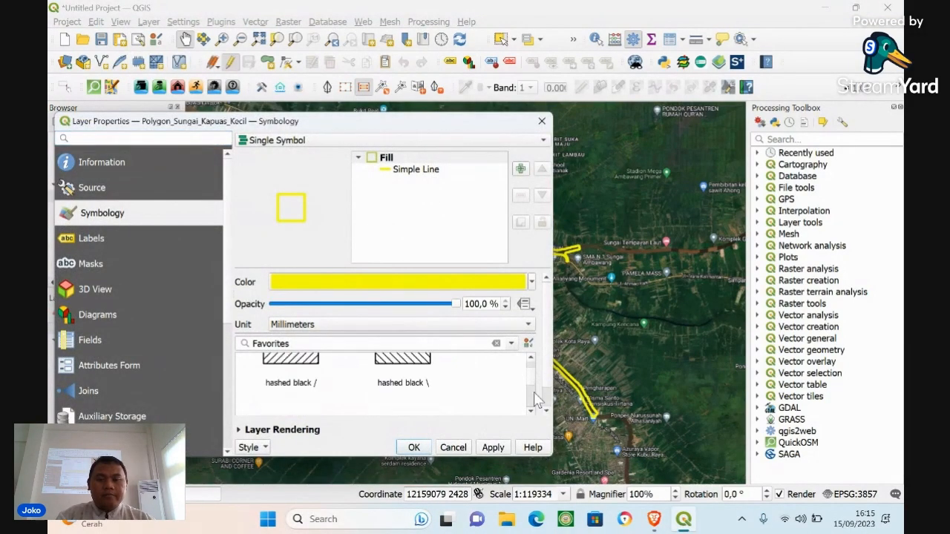
left_click(530, 358)
left_click(416, 376)
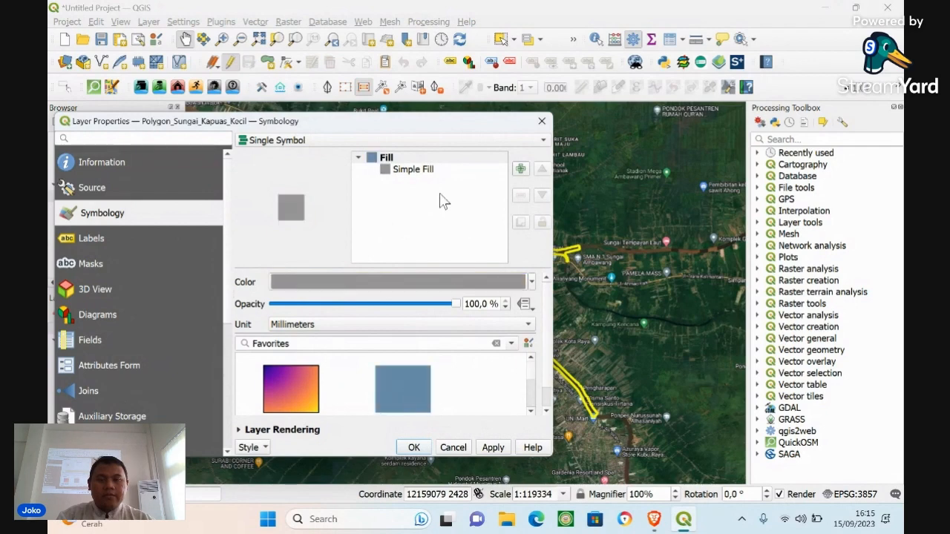
Set the river polygon's fill colour to the recent yellow #f6ff00 and apply the new symbology
left_click(472, 280)
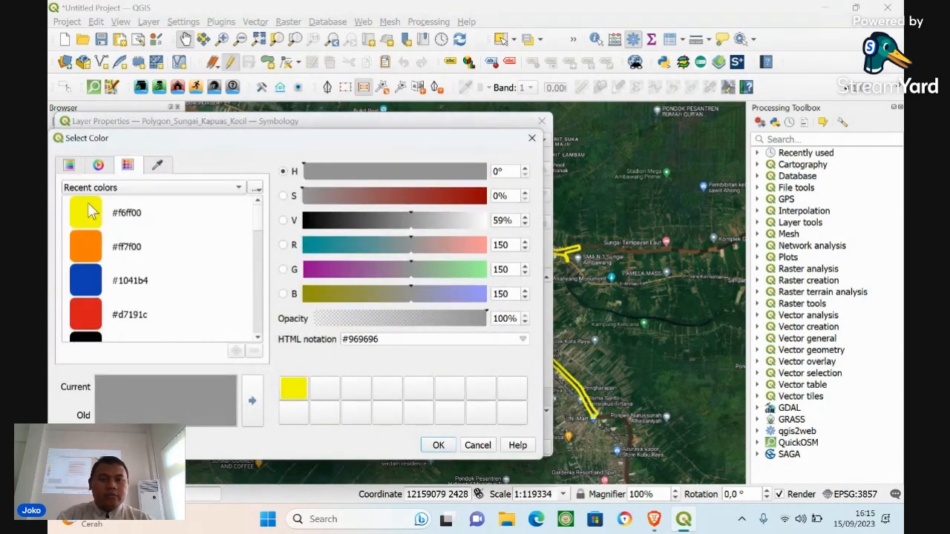
left_click(89, 212)
left_click(438, 446)
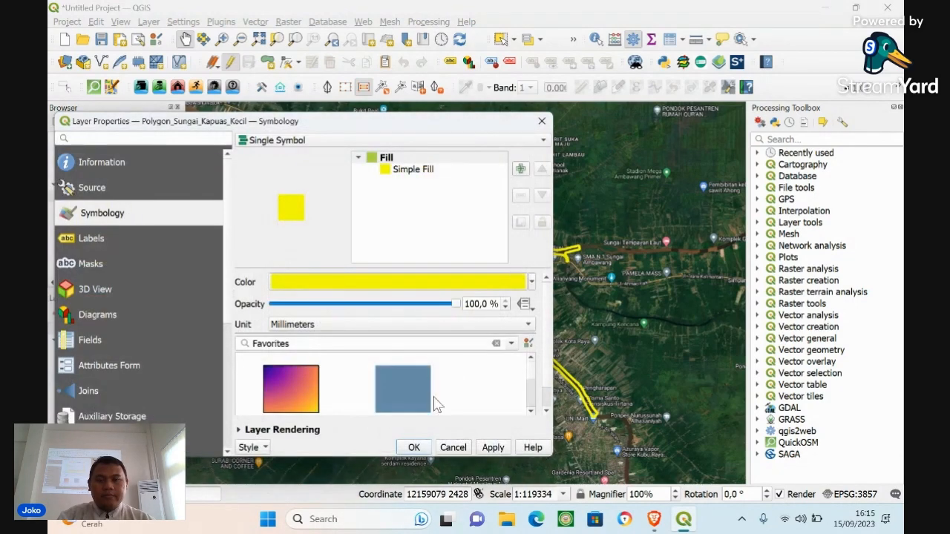
left_click(414, 447)
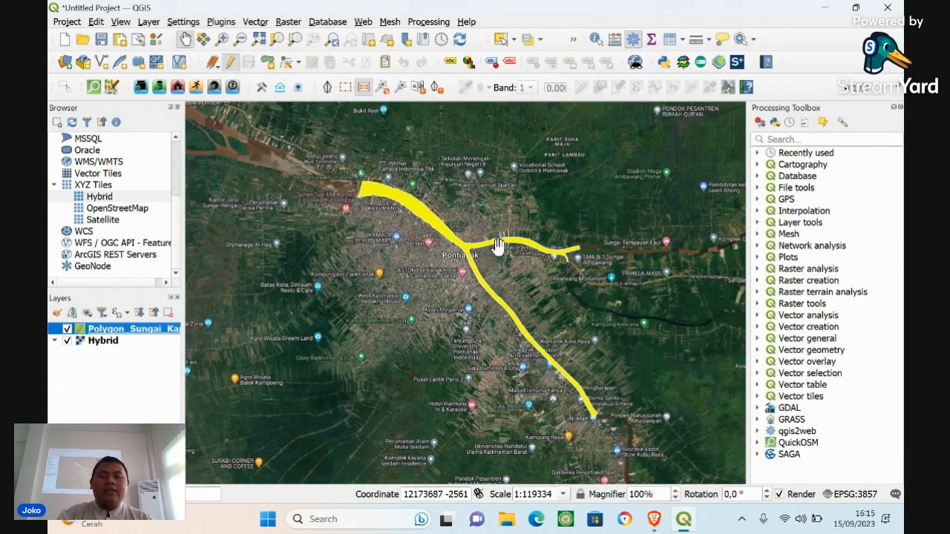
Select the river polygon at the confluence in central Pontianak where the eastern and southern branches meet
left_click(222, 38)
left_click_drag(403, 210, 558, 317)
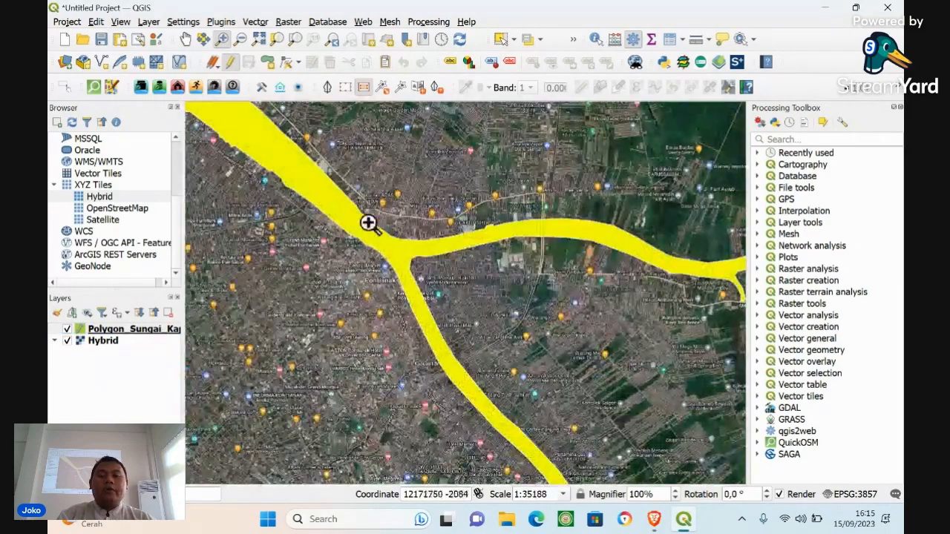
left_click_drag(312, 139, 604, 411)
left_click_drag(265, 155, 518, 377)
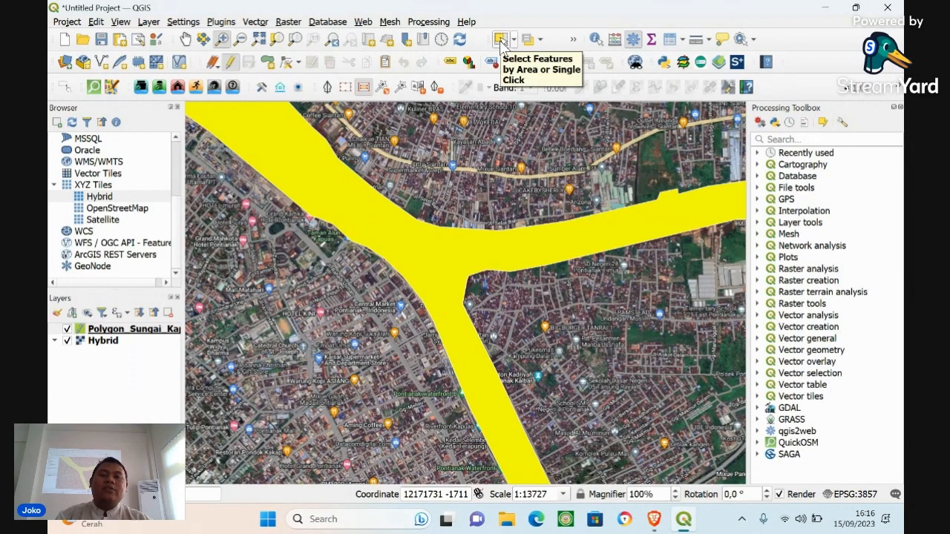
left_click(502, 42)
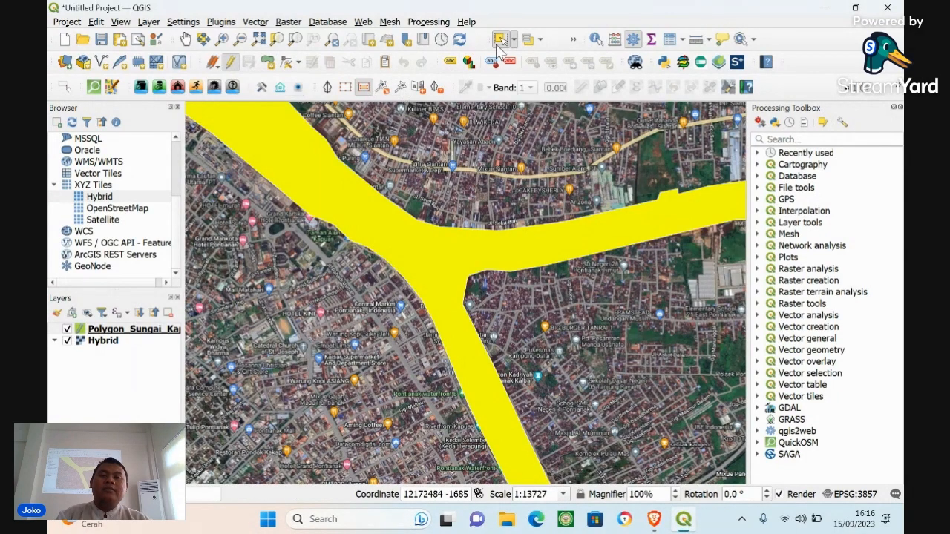
left_click(461, 262)
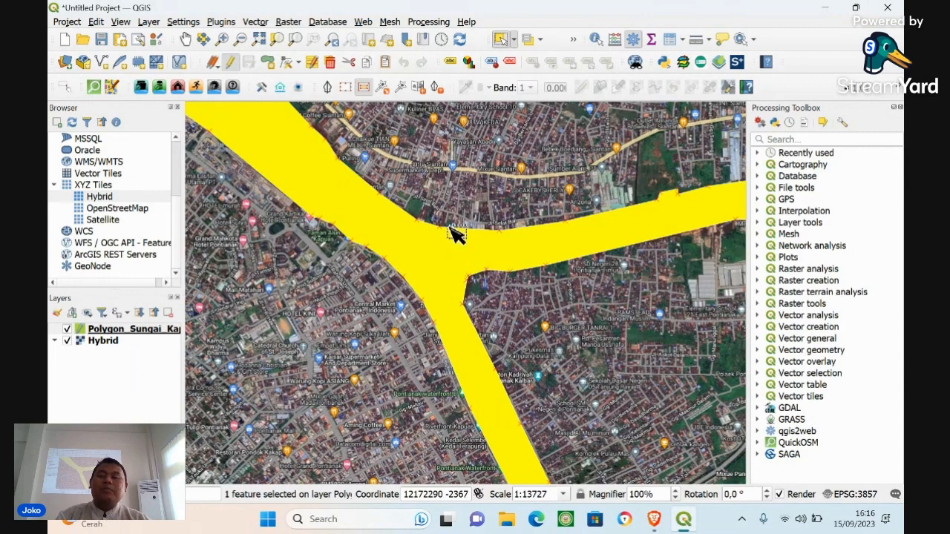
Try to cut the selected river polygon with Split Parts along a line from the confluence's north bank to its southeast corner
left_click(97, 22)
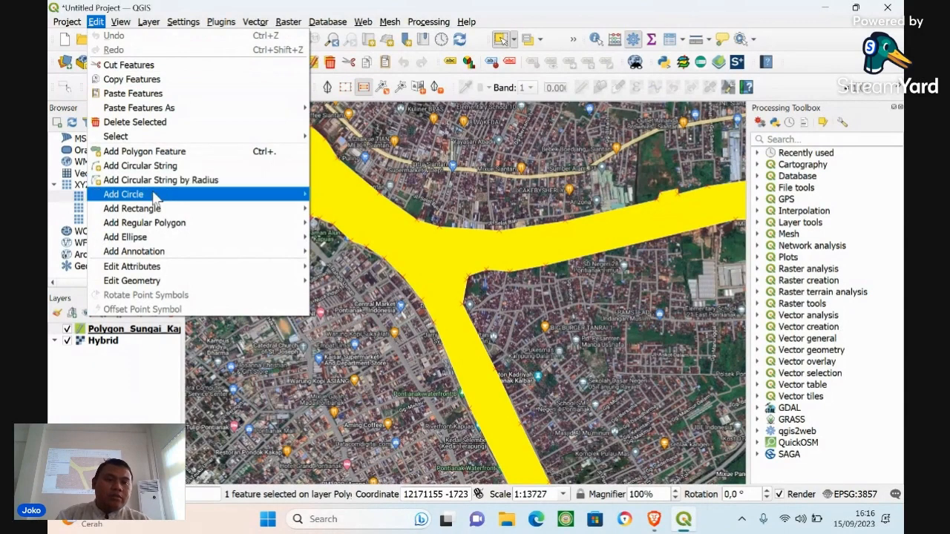
mouse_move(219, 280)
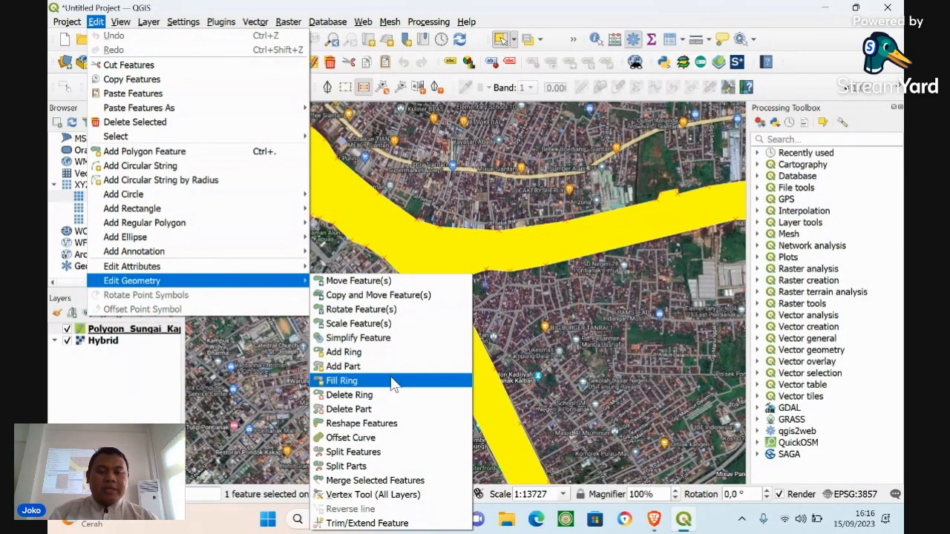
left_click(399, 468)
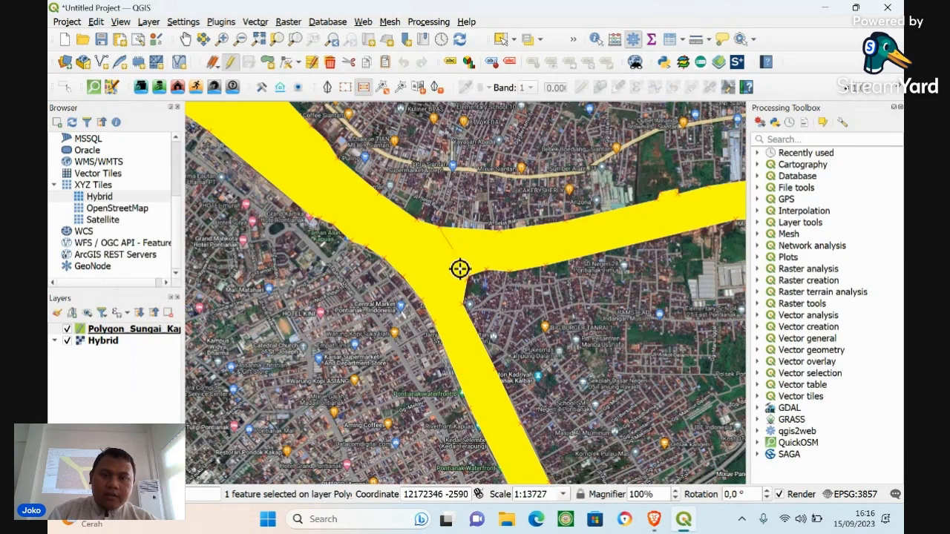
right_click(486, 320)
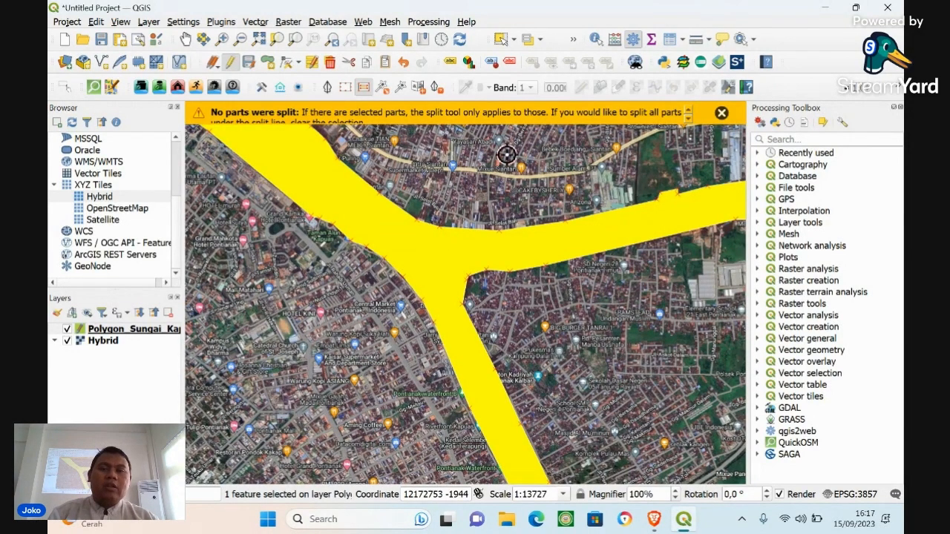
left_click(721, 114)
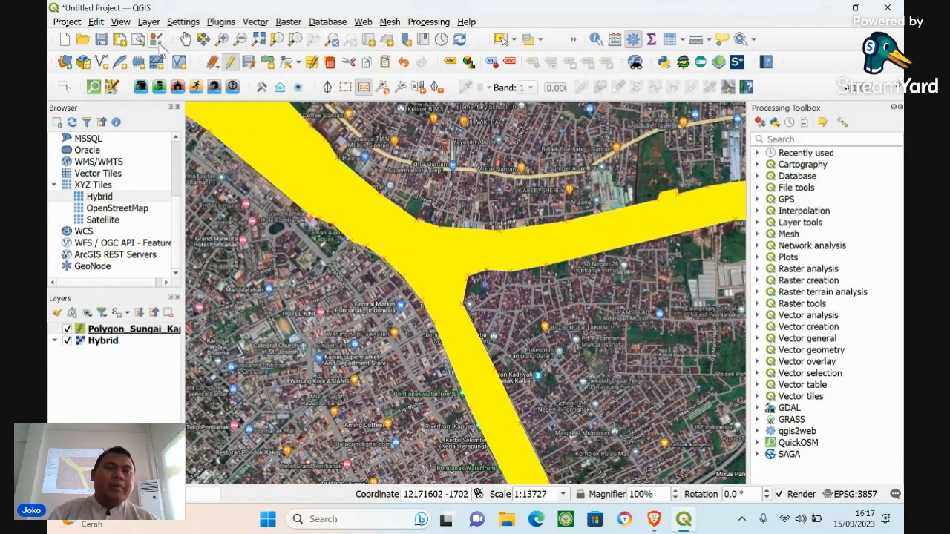
Split the selected river polygon at the confluence with Split Features, starting from the north bank
left_click(96, 22)
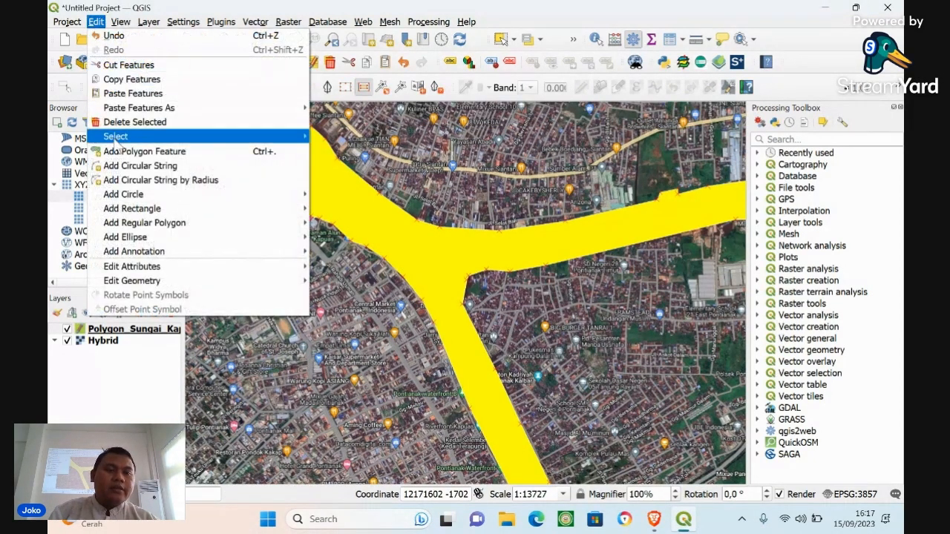
mouse_move(138, 211)
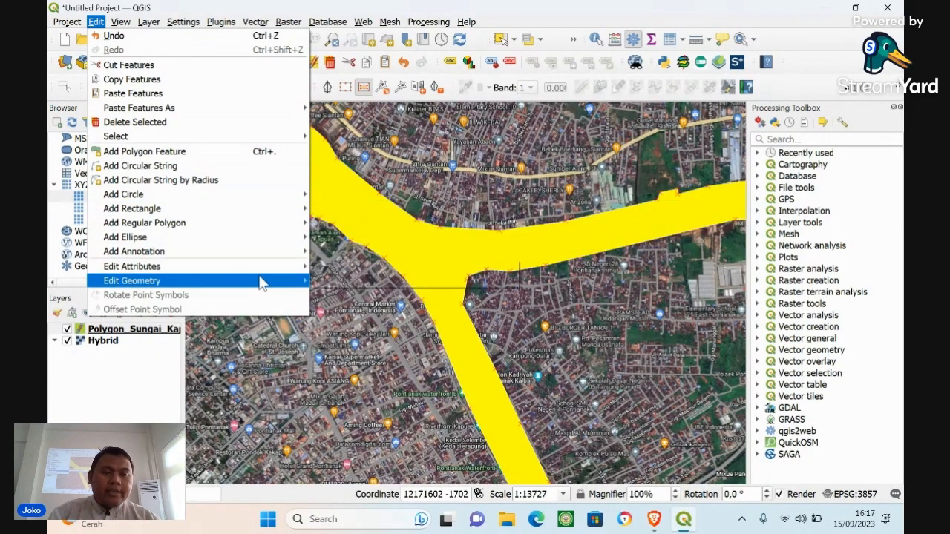
mouse_move(262, 283)
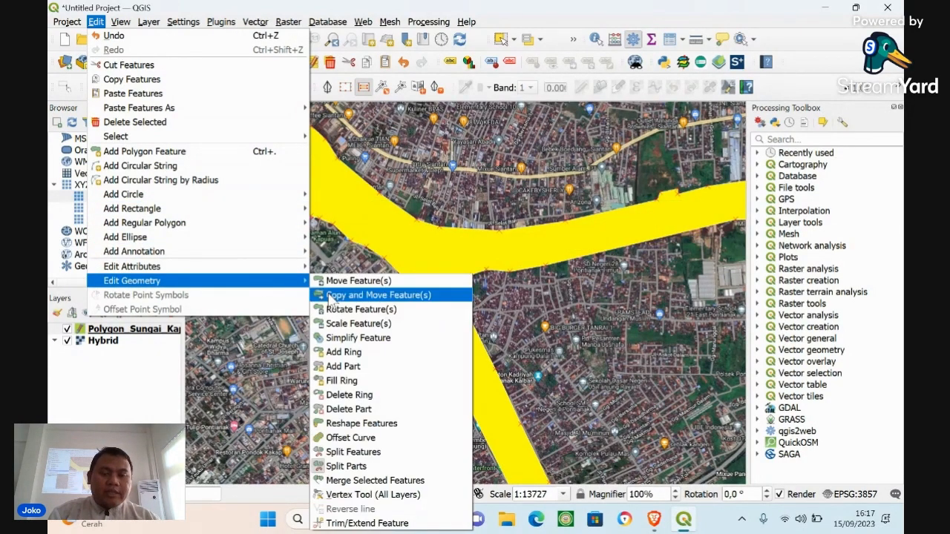
left_click(399, 453)
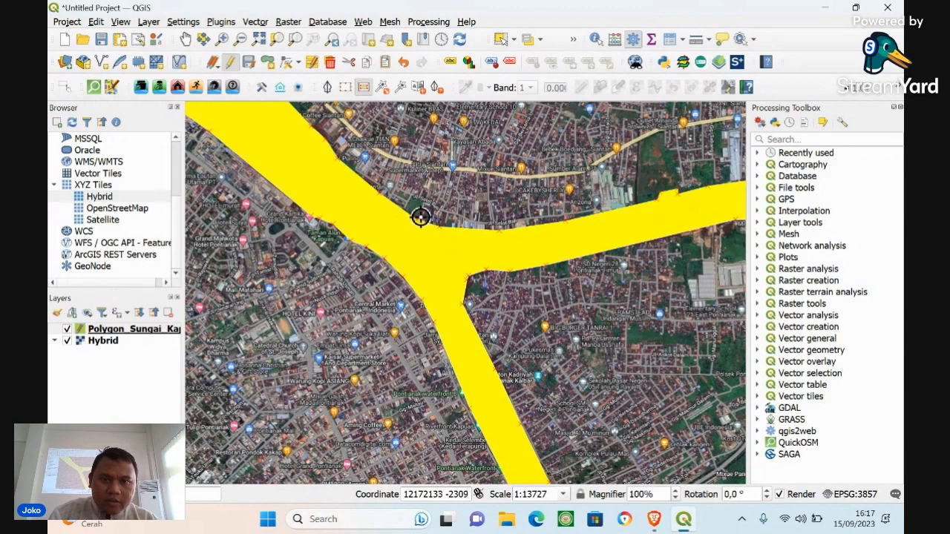
Split the river polygon with a cut line running across the mouth of the eastern branch at the river junction
left_click(446, 247)
left_click(453, 261)
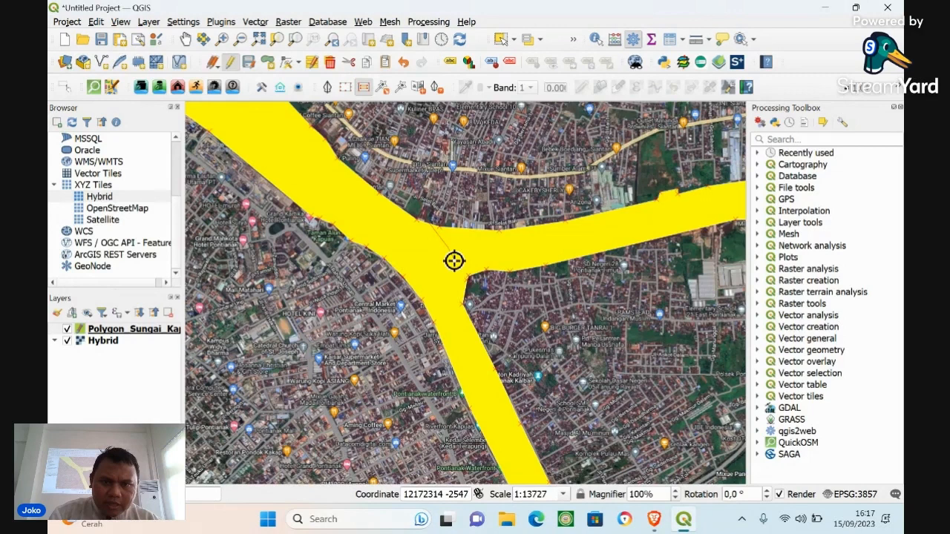
right_click(475, 317)
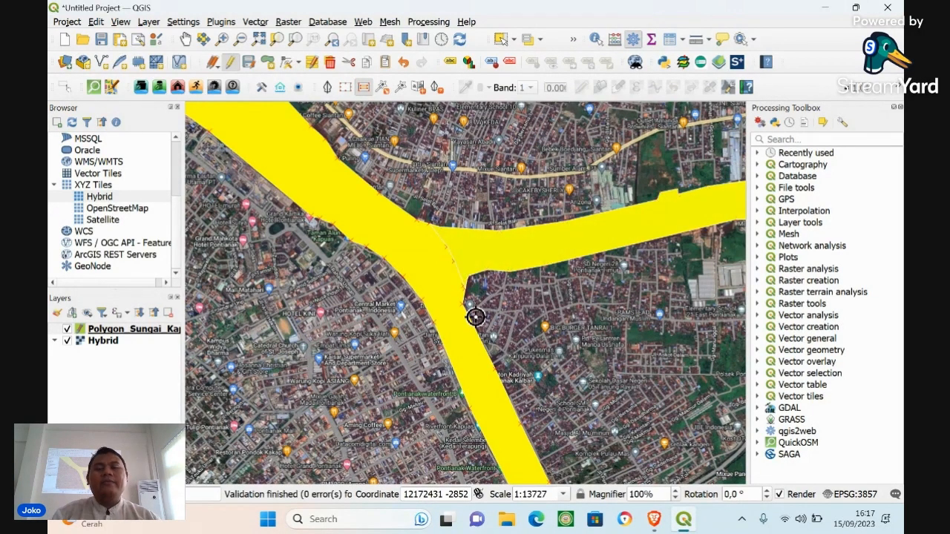
Select the eastern river branch polygon and save the edits of the Polygon_Sungai_Kapuas_Kecil layer
left_click(501, 39)
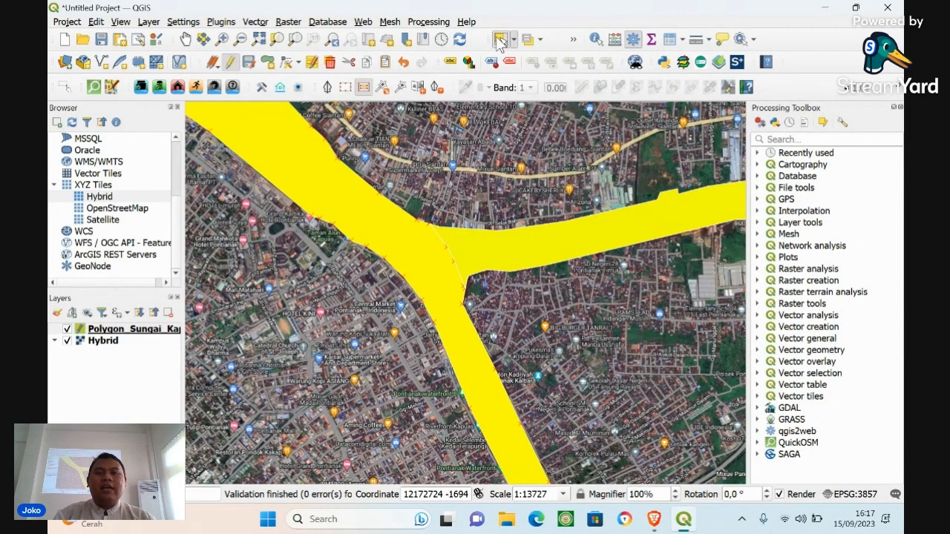
left_click(512, 144)
left_click(431, 248)
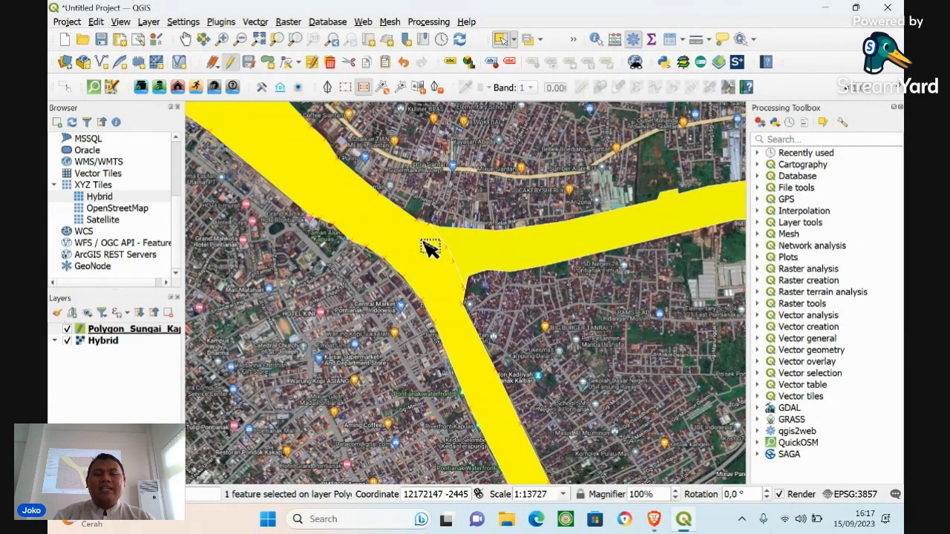
left_click(539, 245)
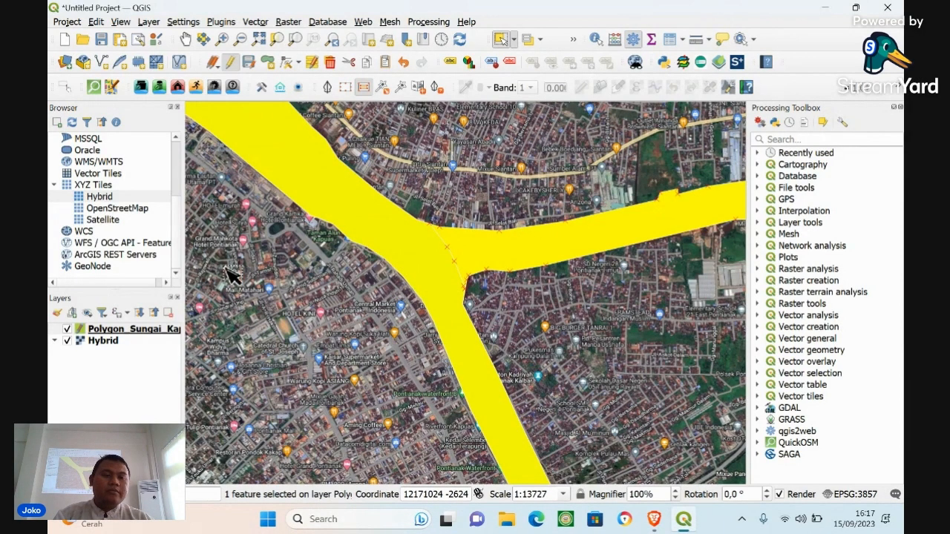
right_click(133, 332)
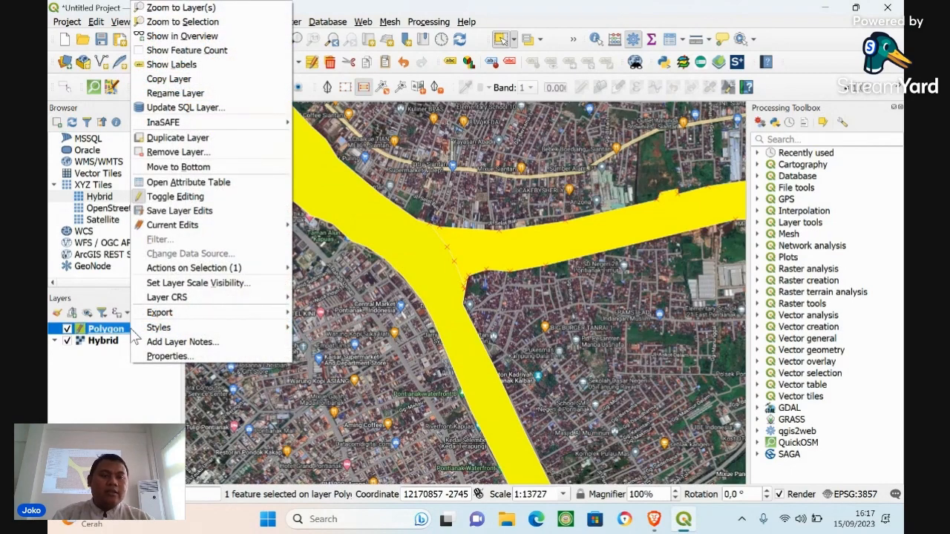
left_click(175, 197)
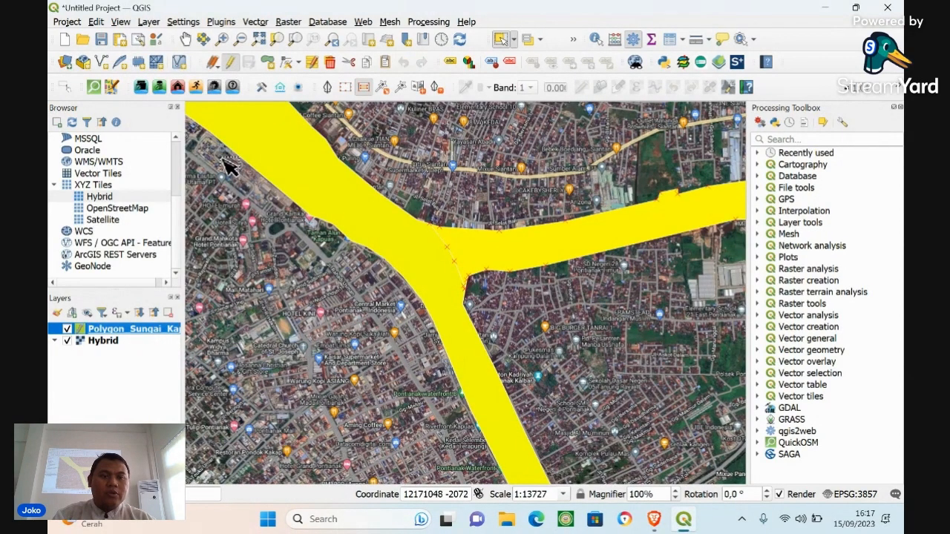
Change the Simple Fill color of the Polygon_Sungai_Kapuas_Kecil layer to bright blue and apply the symbology
right_click(162, 331)
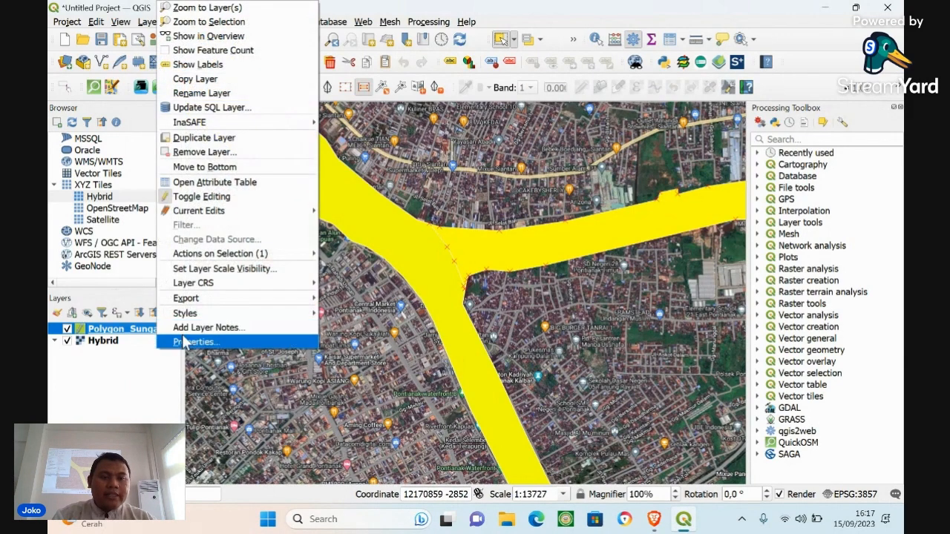
left_click(192, 343)
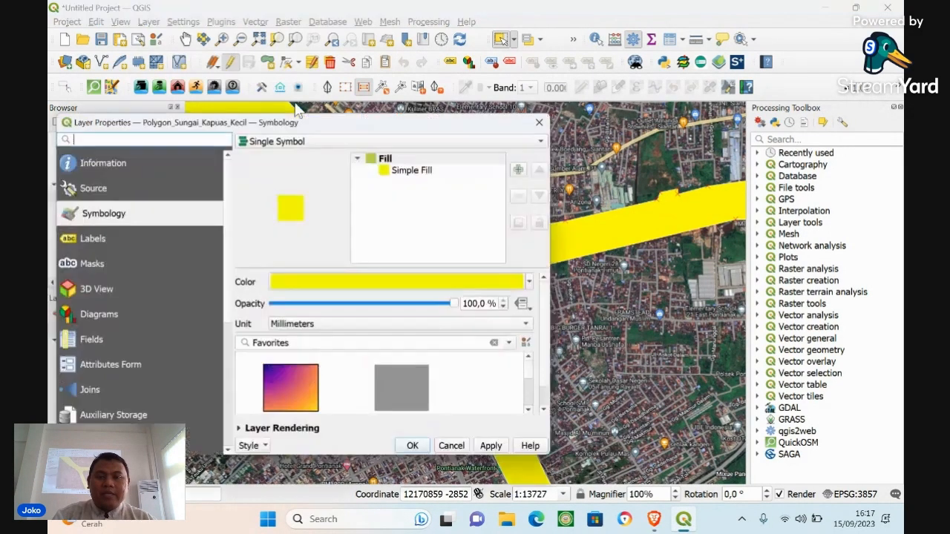
left_click(416, 171)
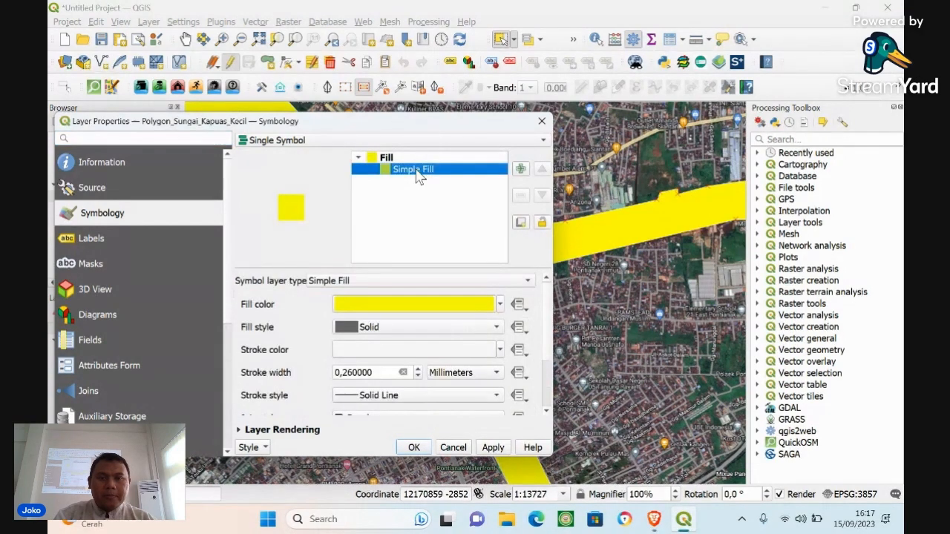
left_click(526, 285)
left_click(525, 286)
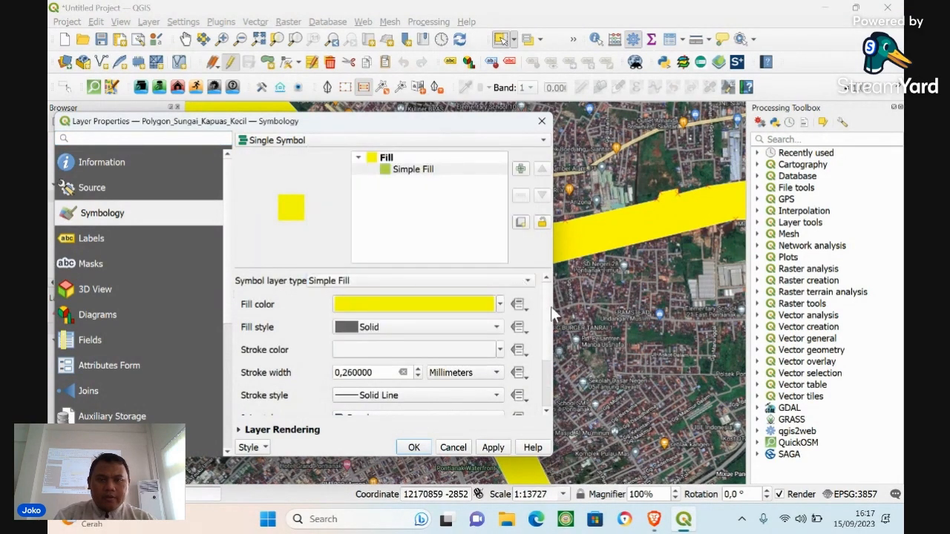
scroll(548, 349, "down", 2)
scroll(548, 349, "up", 2)
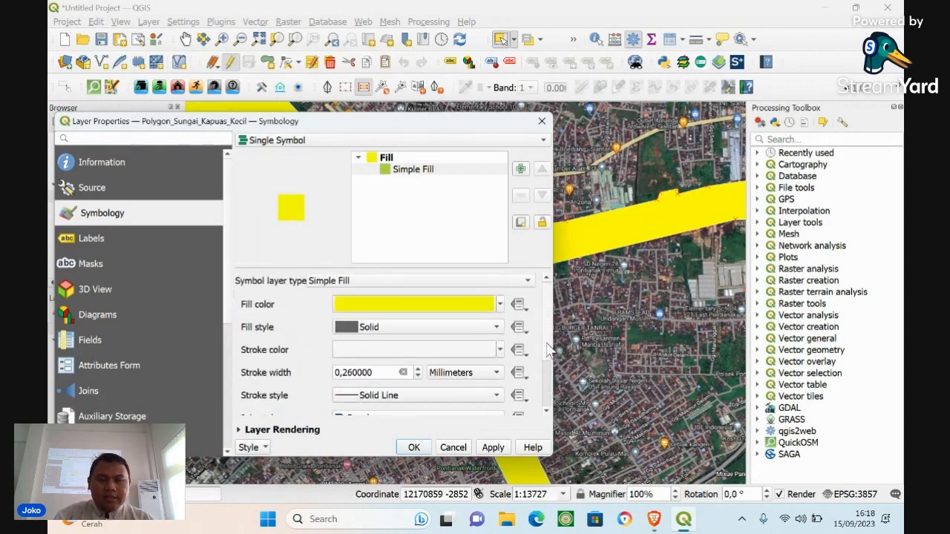
left_click(436, 172)
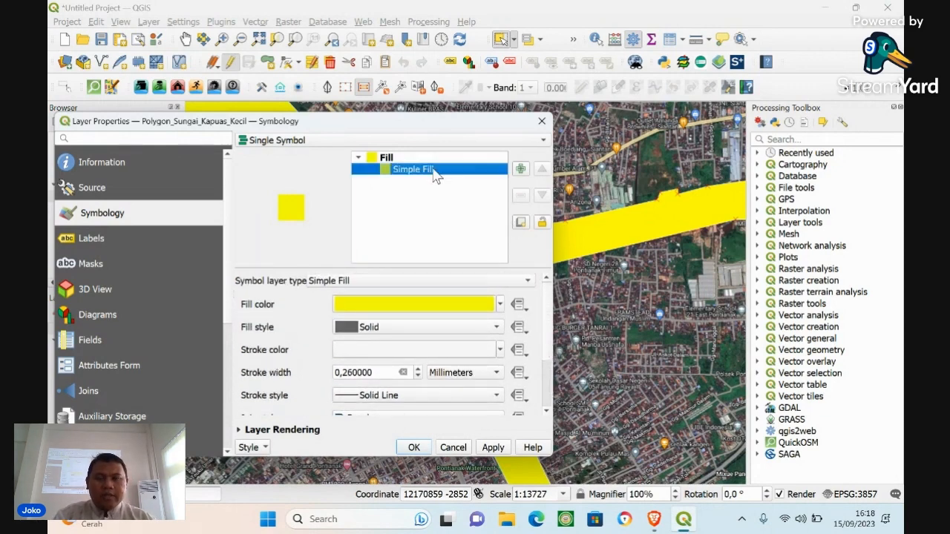
left_click(501, 306)
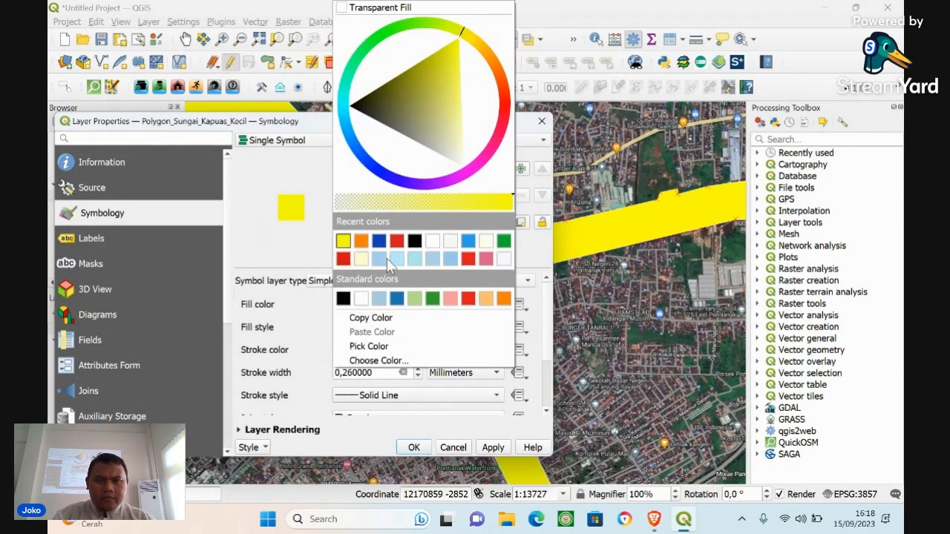
left_click(464, 244)
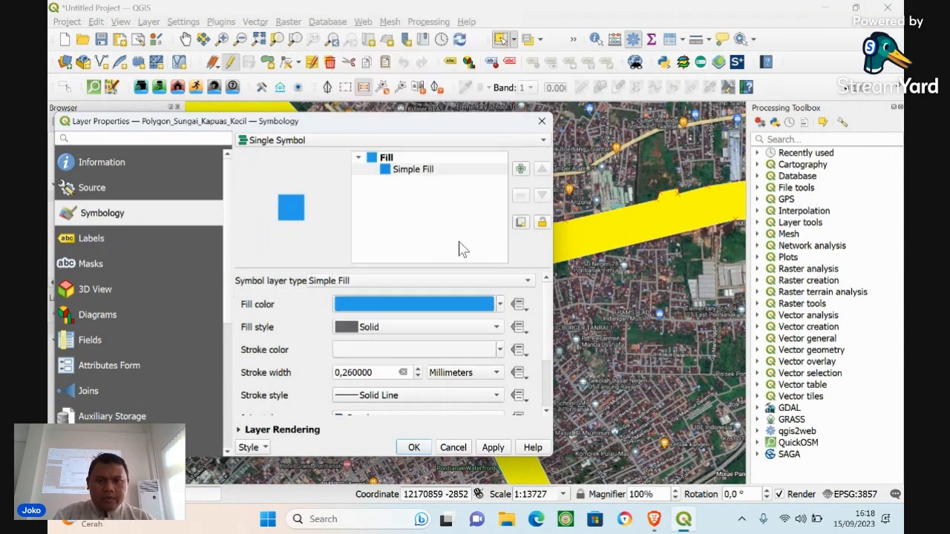
left_click(493, 447)
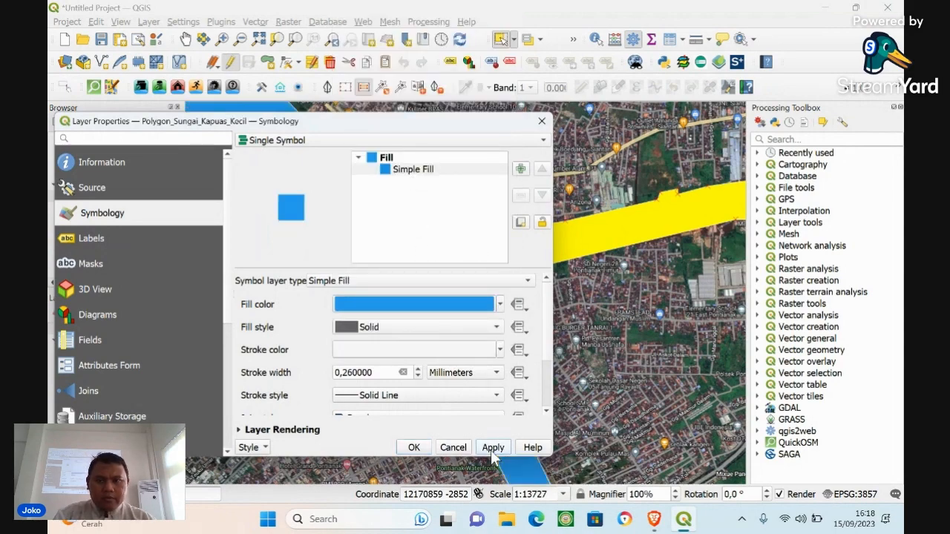
left_click(416, 447)
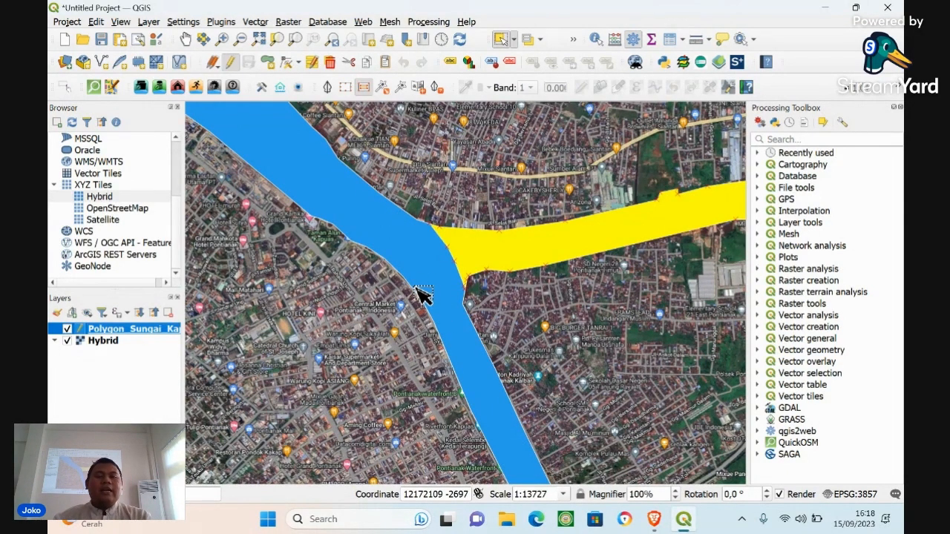
Open the river layer's attribute table and set the id of the second feature to 2
left_click(669, 39)
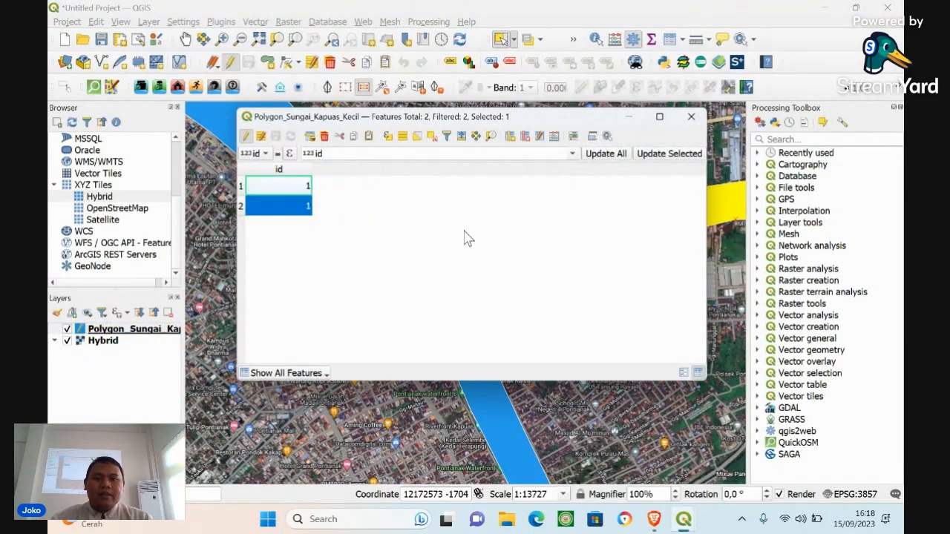
left_click_drag(549, 122, 606, 190)
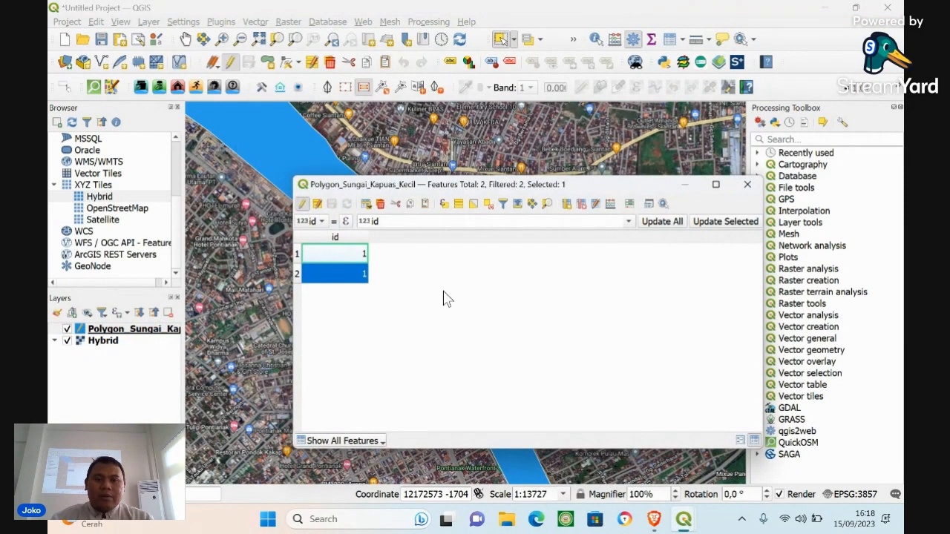
double_click(355, 276)
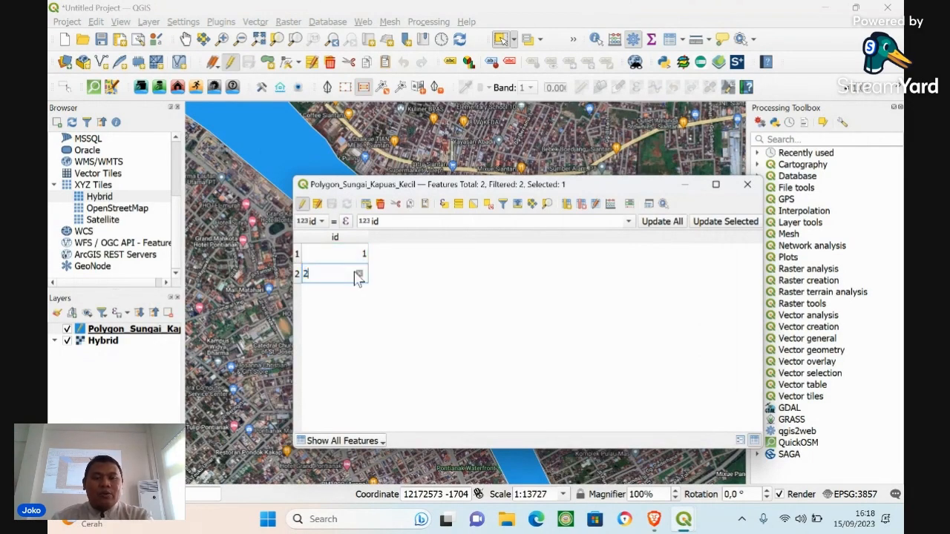
key("Return")
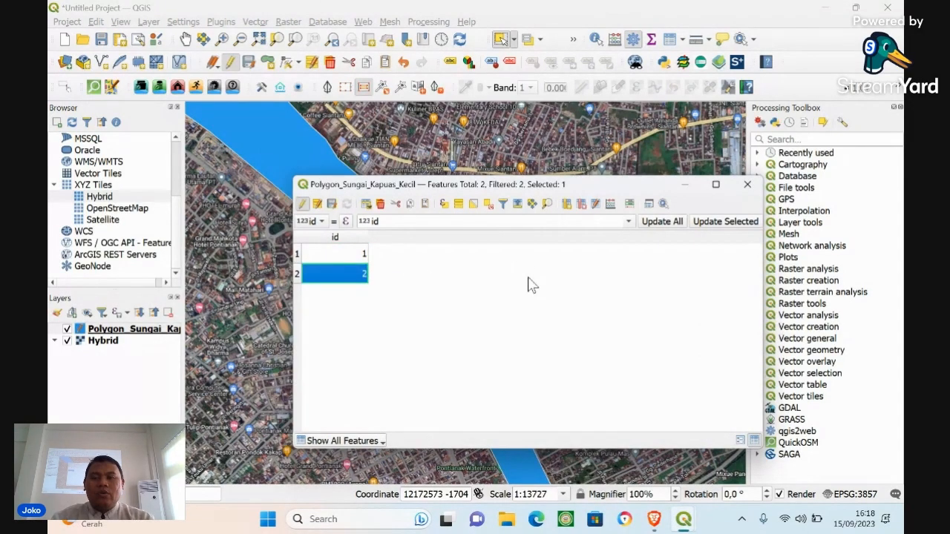
Add a field called Nama with the type Text (string) to the attribute table
left_click(567, 205)
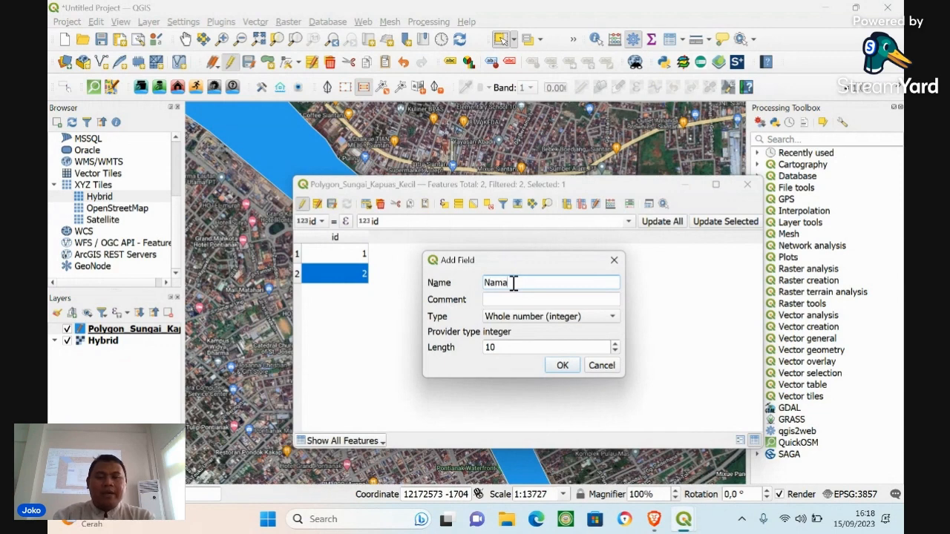
left_click(569, 317)
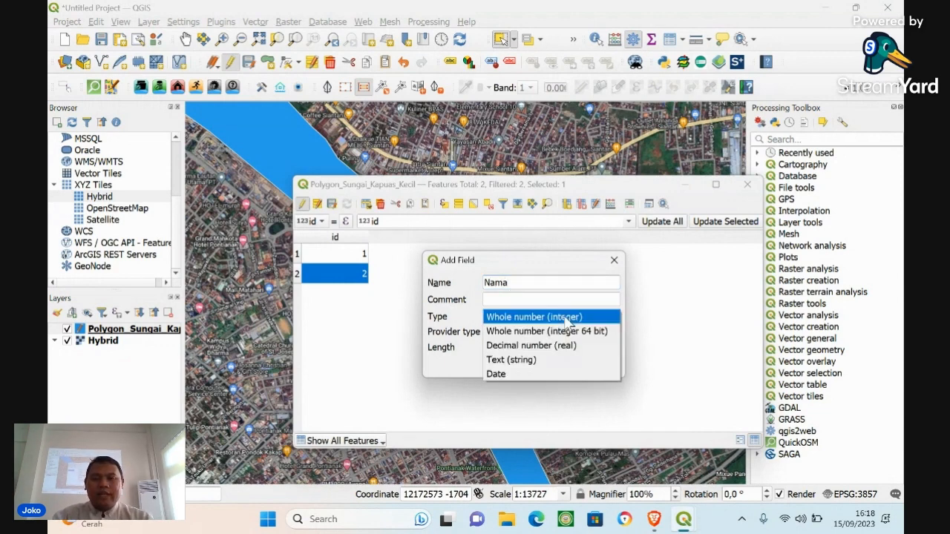
left_click(543, 361)
left_click(519, 348)
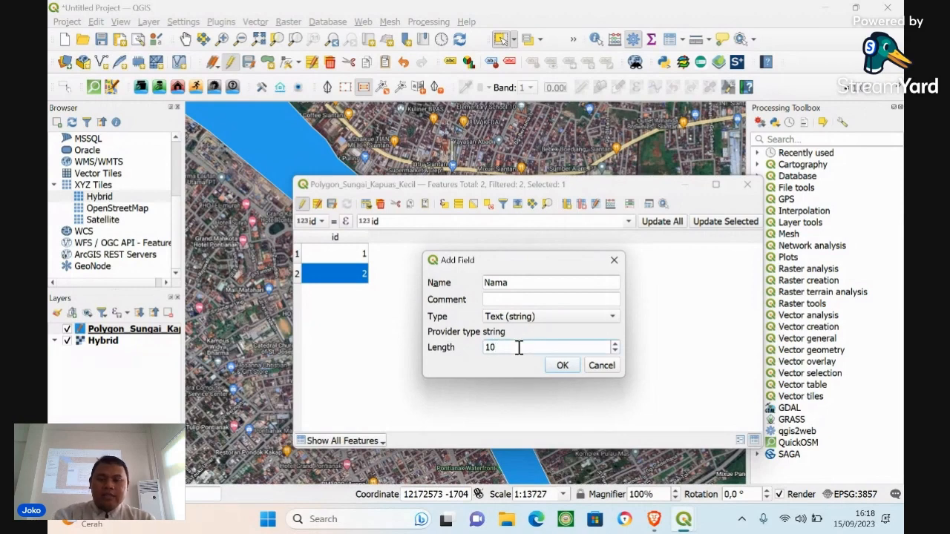
left_click(567, 365)
Enter Kapuas Kecil as the Nama value of the first feature
double_click(398, 253)
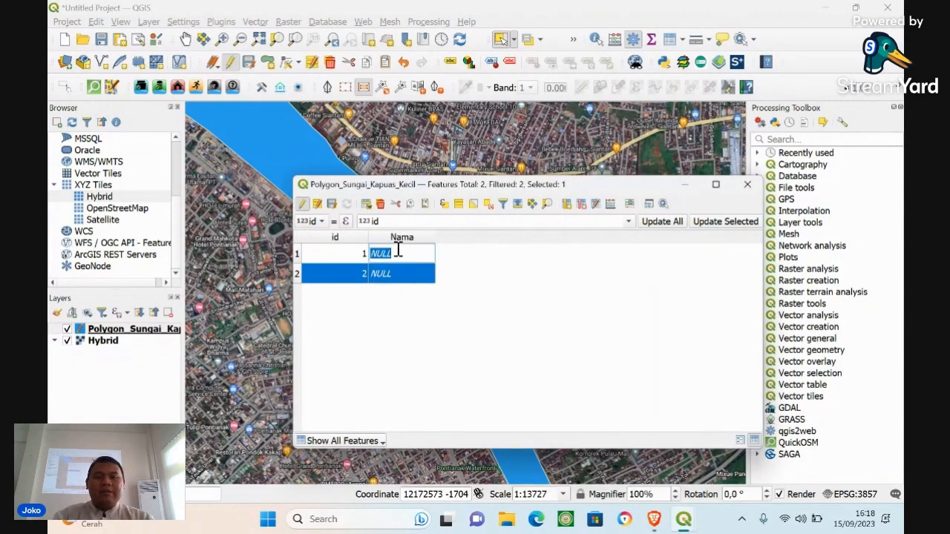
type("K")
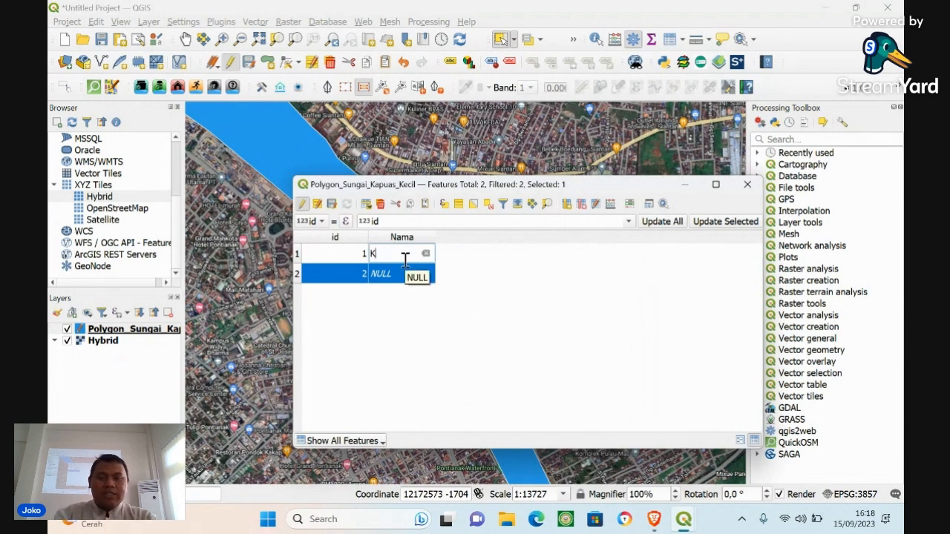
type("apuas Kecil")
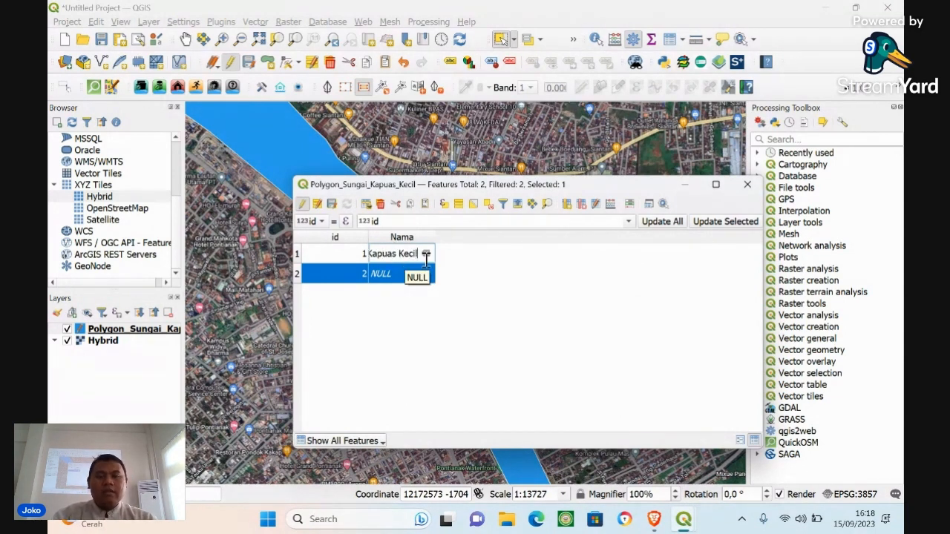
key("Return")
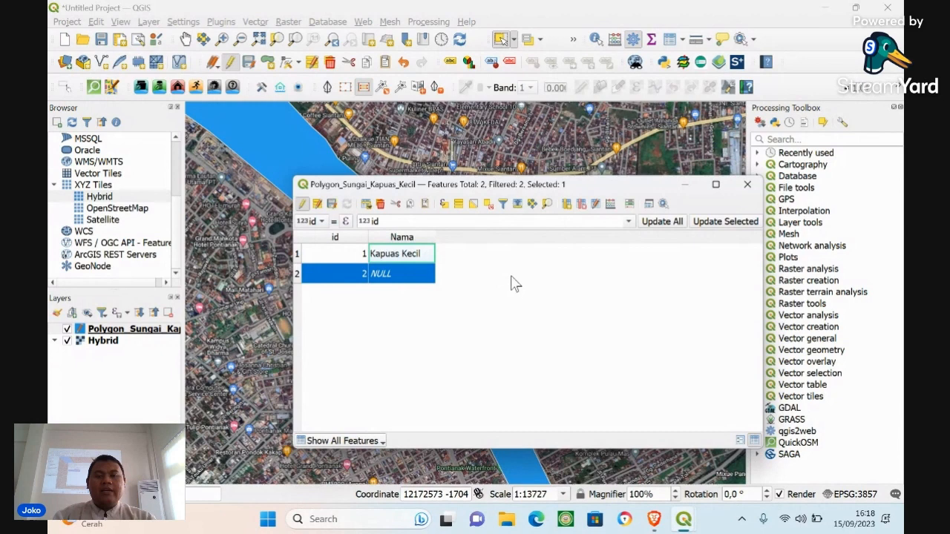
Set the Nama value of feature 2 to Kapuas Kecil and that of feature 1 to Landak
double_click(397, 275)
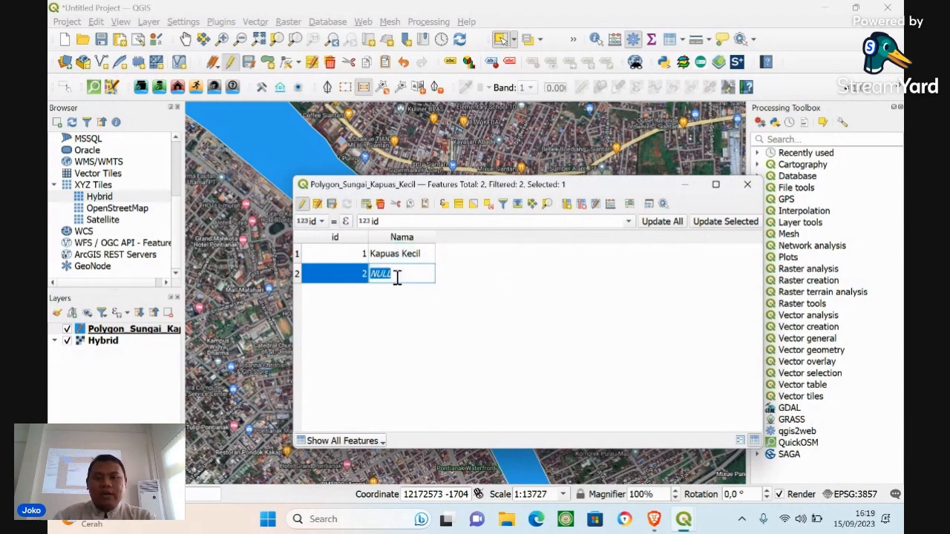
type("Kapuas")
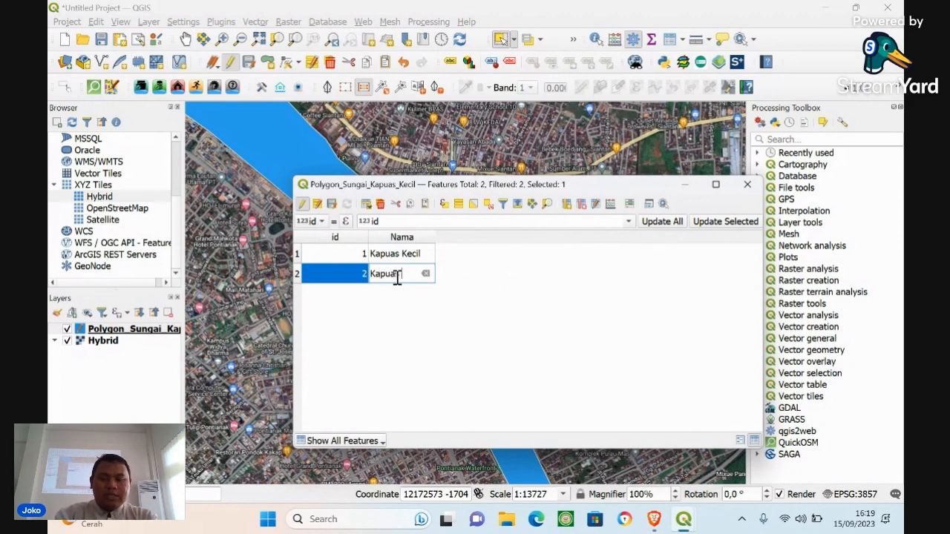
type(" Kecil")
double_click(417, 257)
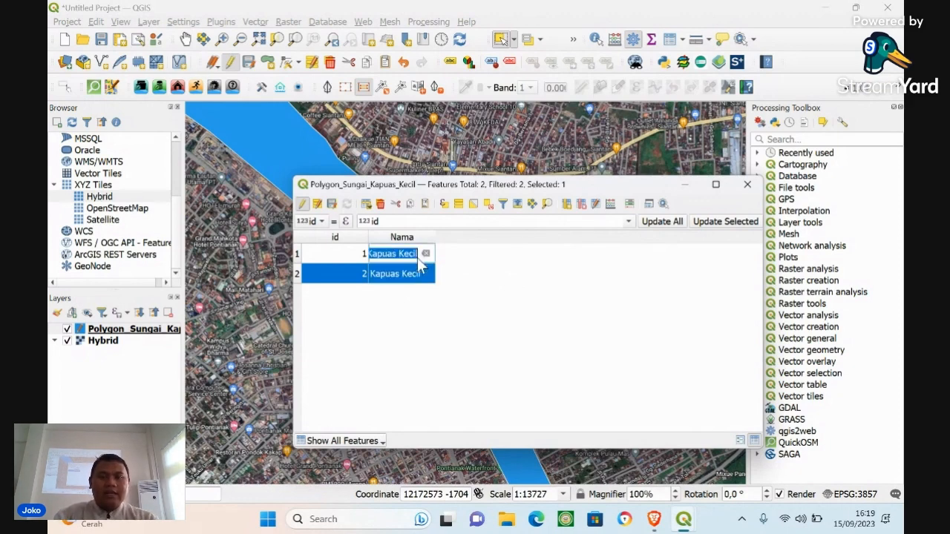
type("Landak")
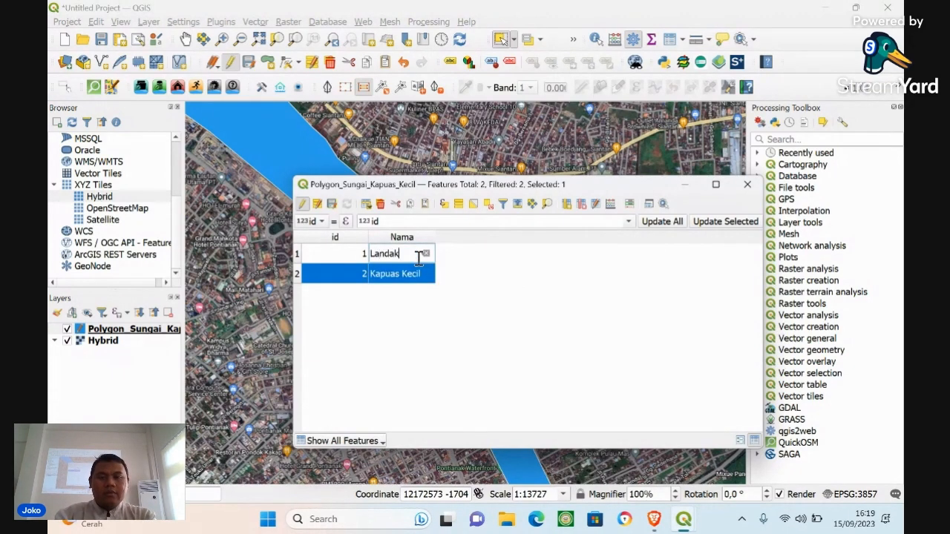
Stop editing the river layer, saving its changes, and close the attribute table
left_click(302, 205)
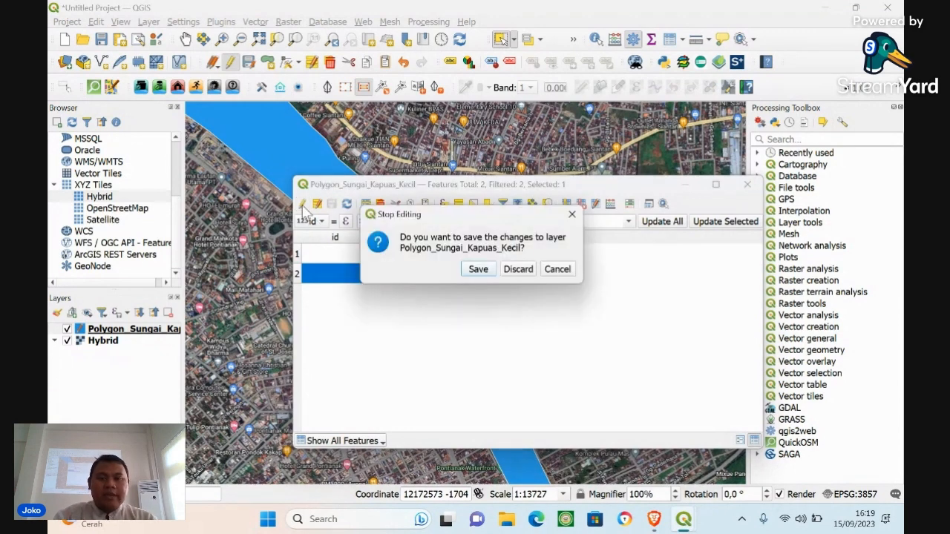
left_click(477, 270)
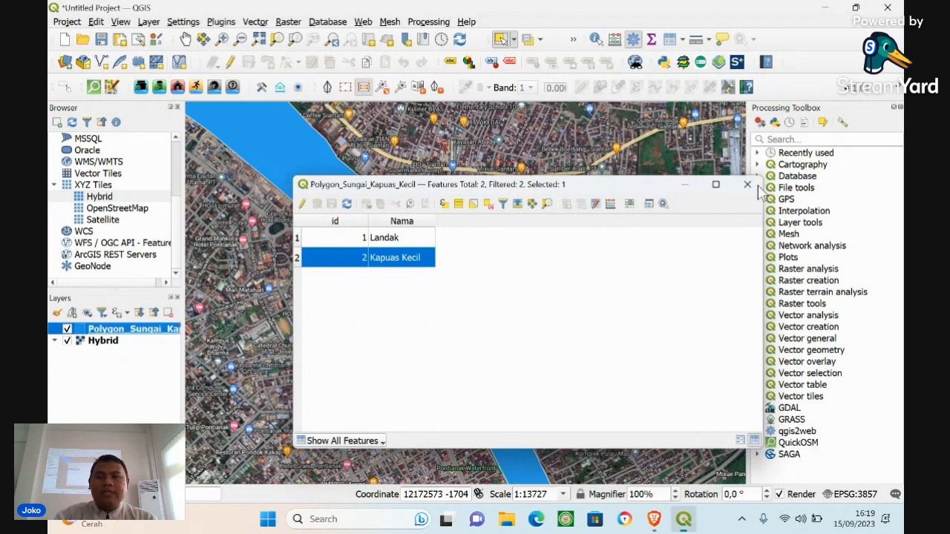
left_click(747, 184)
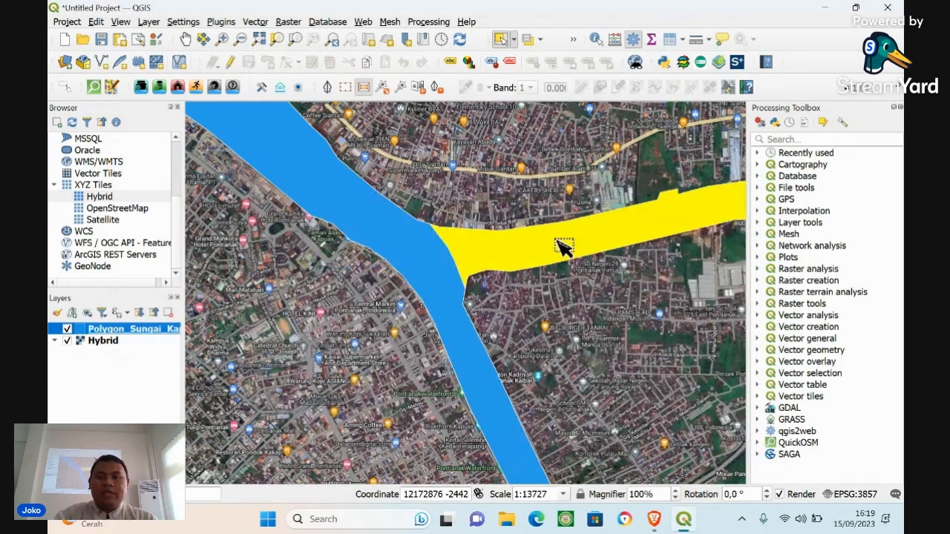
Identify both river polygons on the map to check which Nama value each one carries
left_click(600, 41)
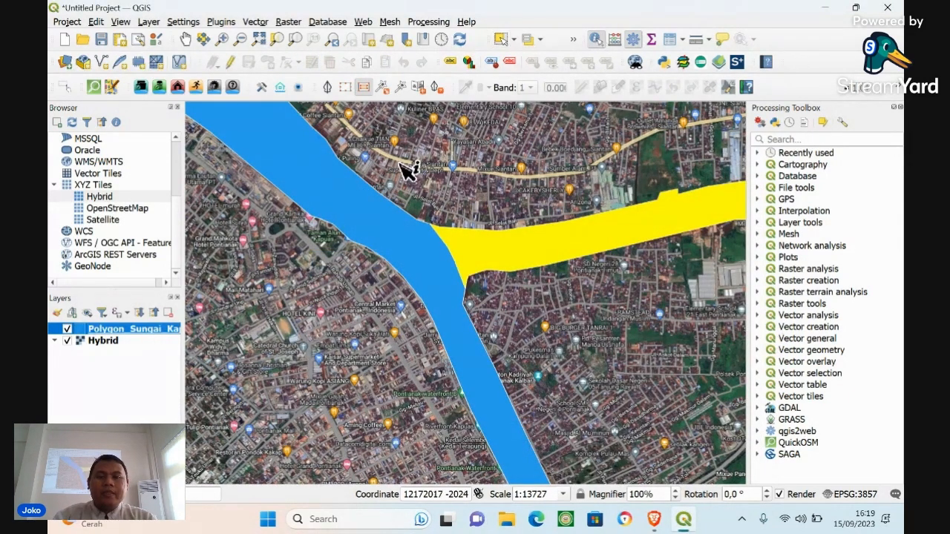
left_click(379, 219)
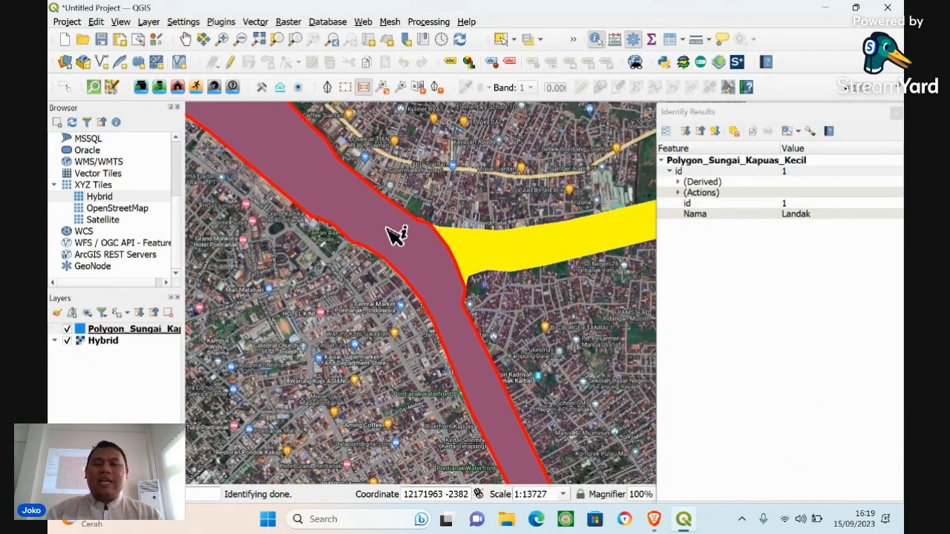
left_click(580, 240)
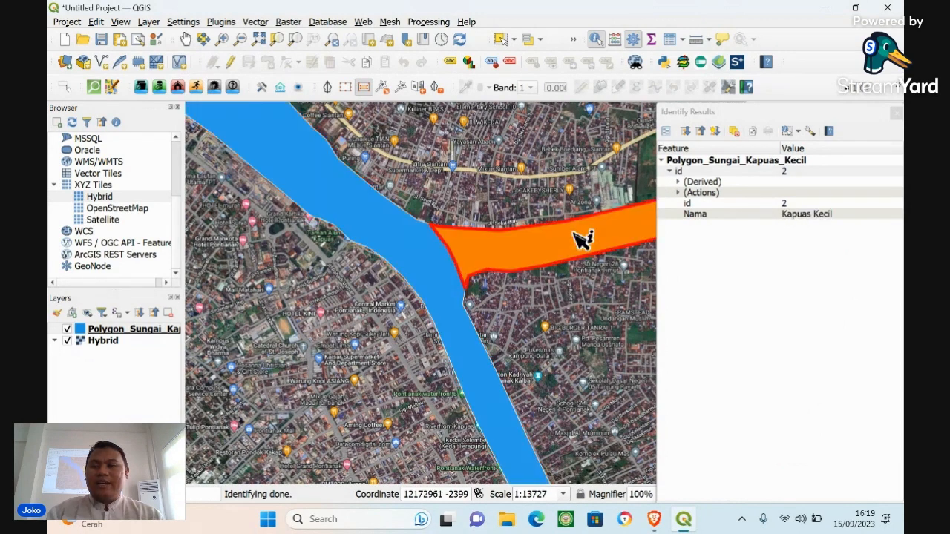
left_click(420, 240)
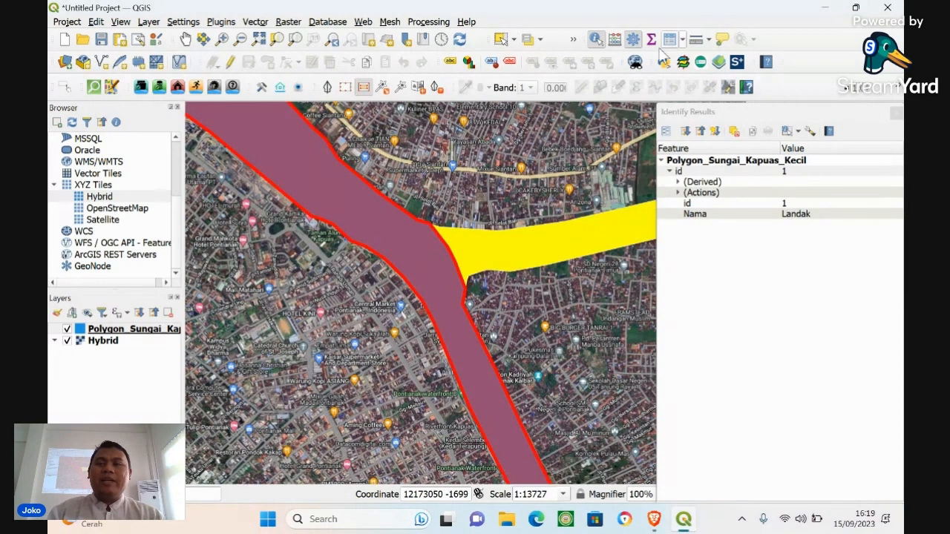
Reopen the river layer's attribute table for editing, clear feature 1's Nama and set feature 2's Nama to Landak
left_click(231, 64)
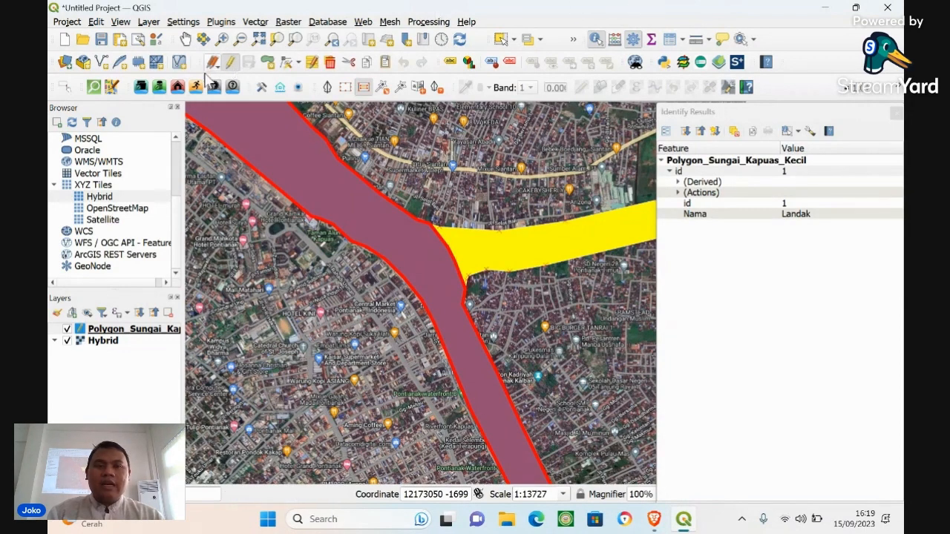
left_click(670, 40)
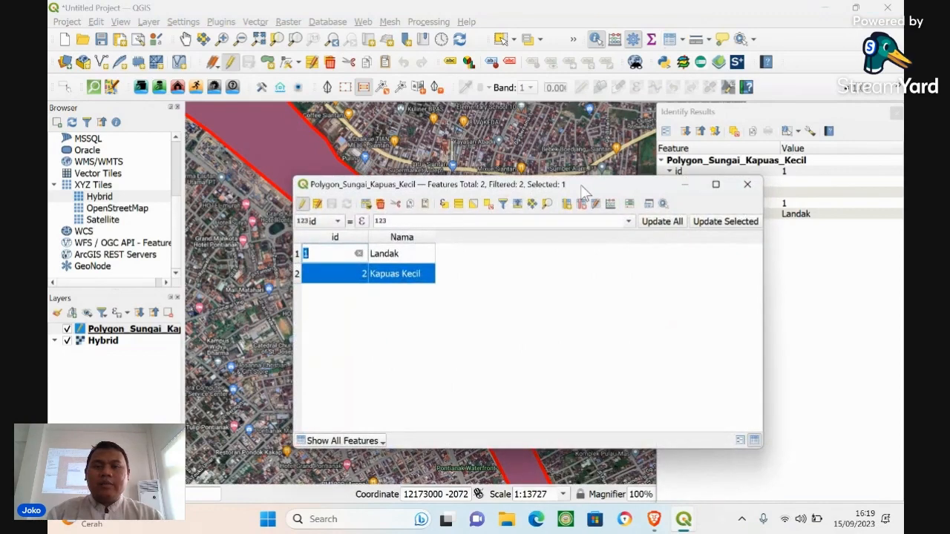
left_click_drag(583, 191, 396, 83)
double_click(216, 146)
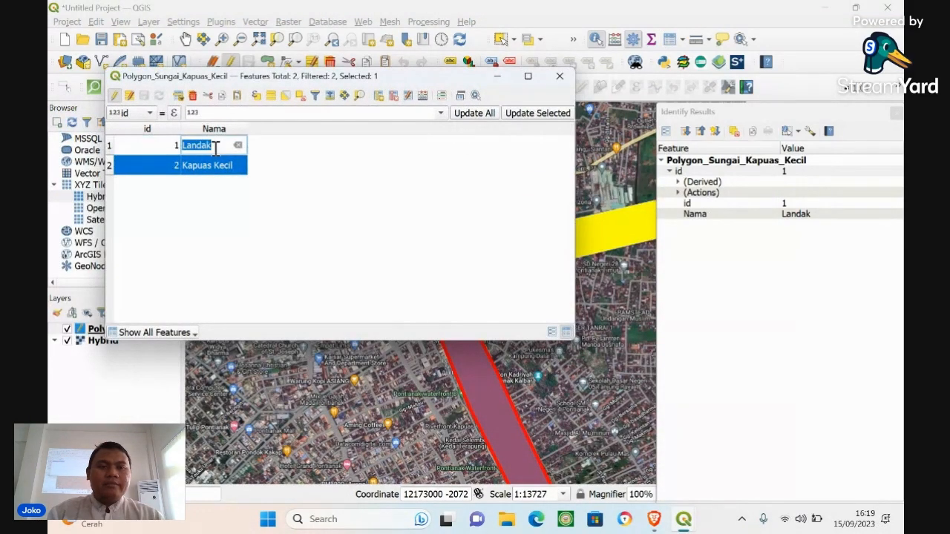
left_click(226, 146)
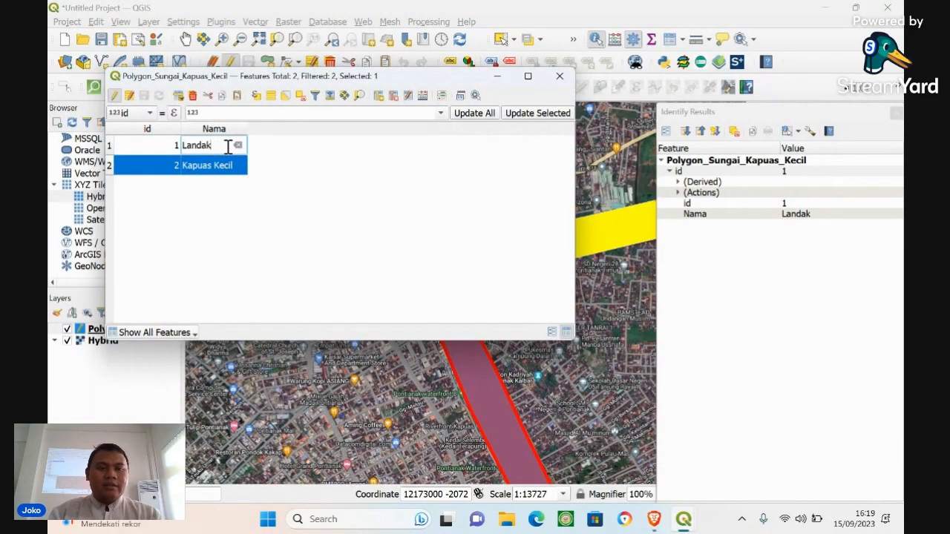
key("ctrl+a")
key("BackSpace")
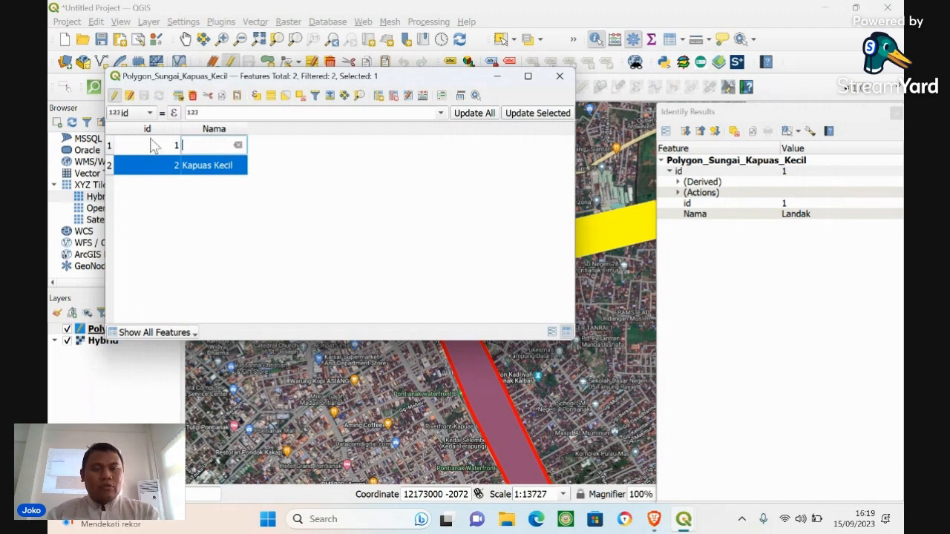
double_click(218, 166)
type("Landak")
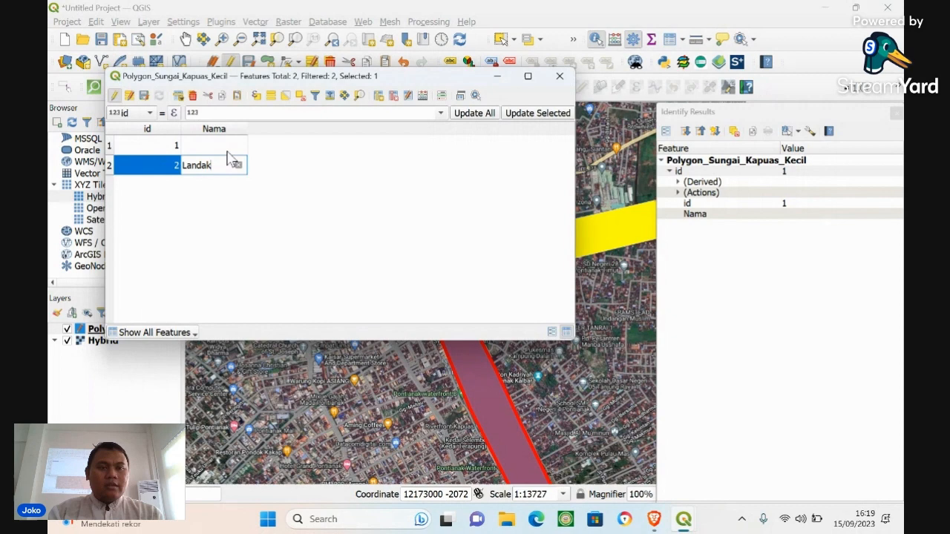
Set the Nama value of feature 1 to Kapuas Kecil
double_click(228, 149)
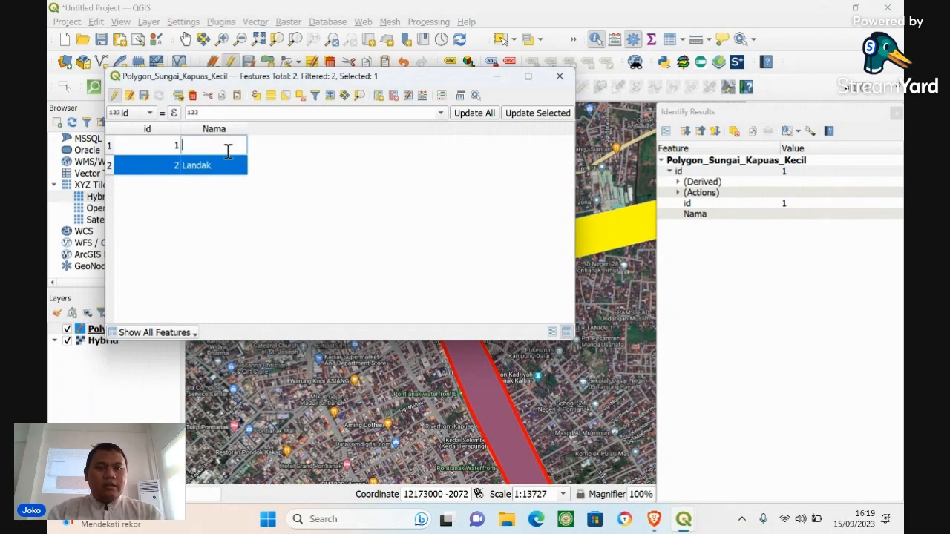
type("Kapuas K")
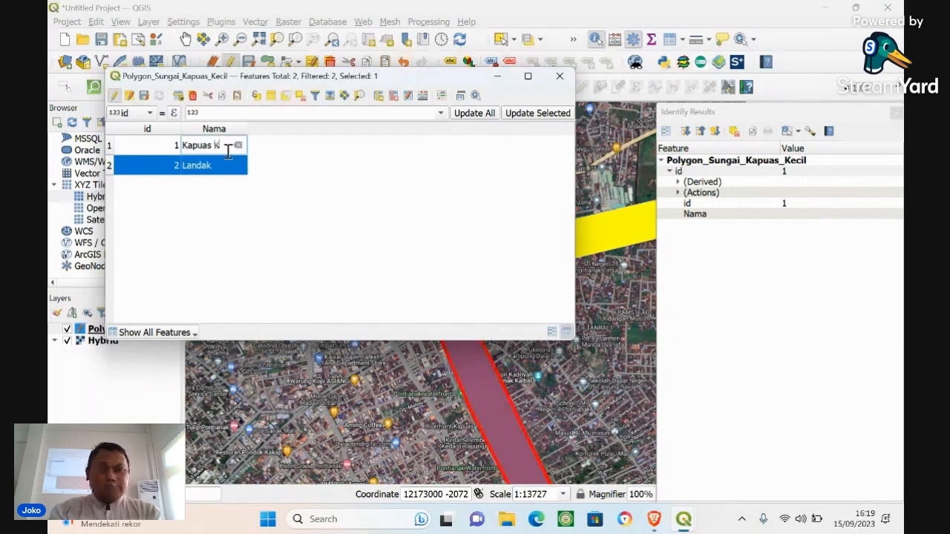
type("ecil")
left_click(343, 182)
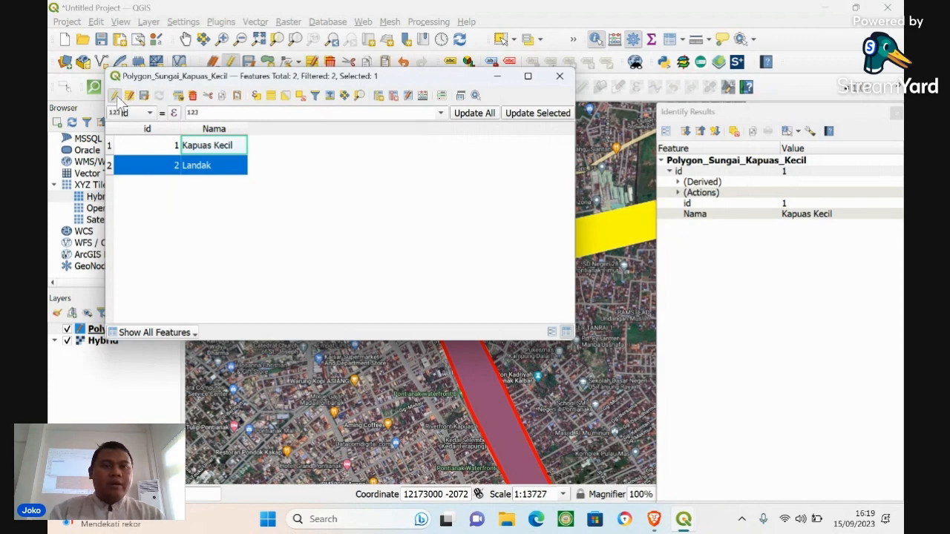
Save the swapped river names, end the layer's edit session and close the attribute table
left_click(144, 96)
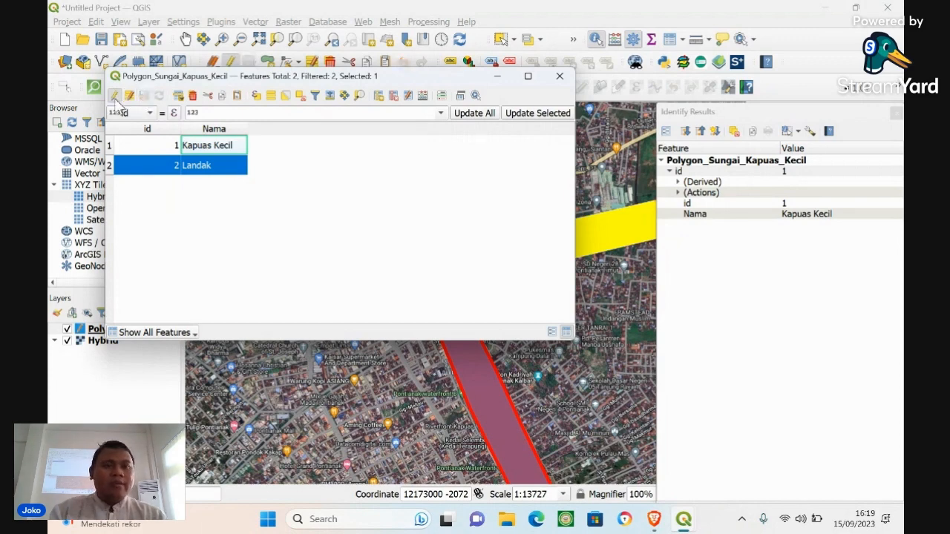
left_click(115, 96)
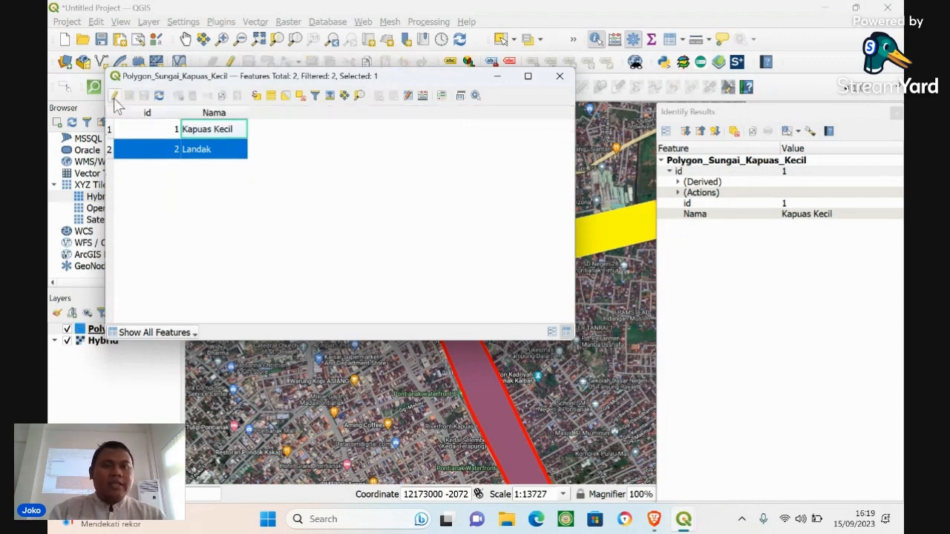
left_click(560, 76)
Identify the main river and its eastern branch to verify the corrected Nama values
left_click(566, 207)
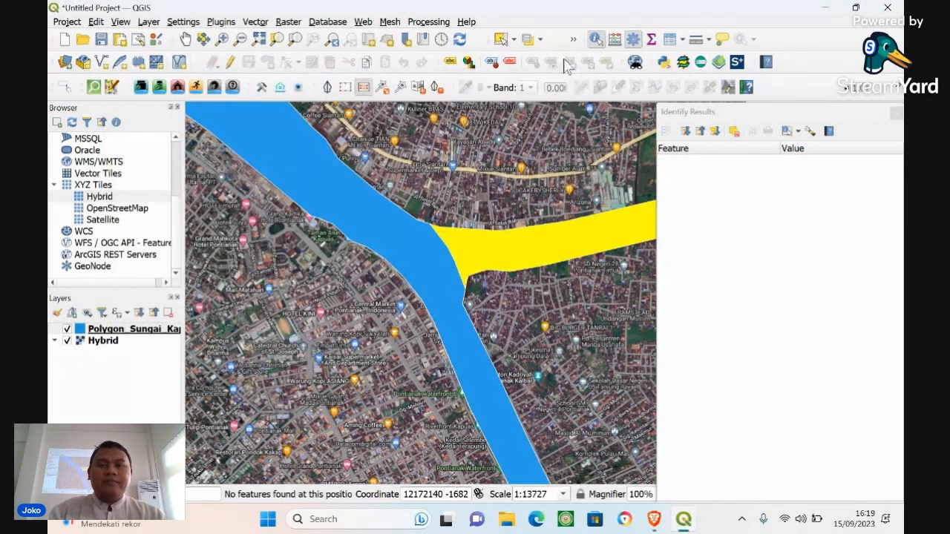
left_click(386, 230)
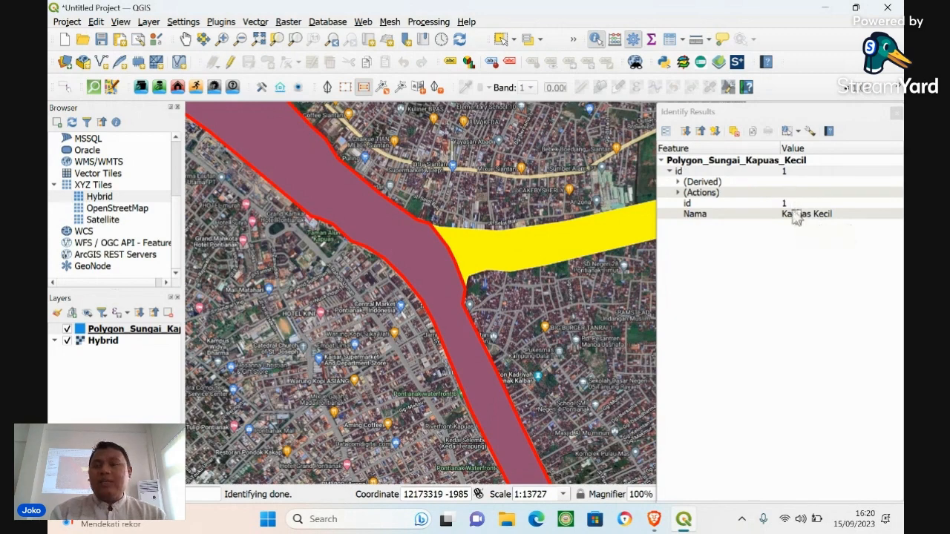
left_click(607, 239)
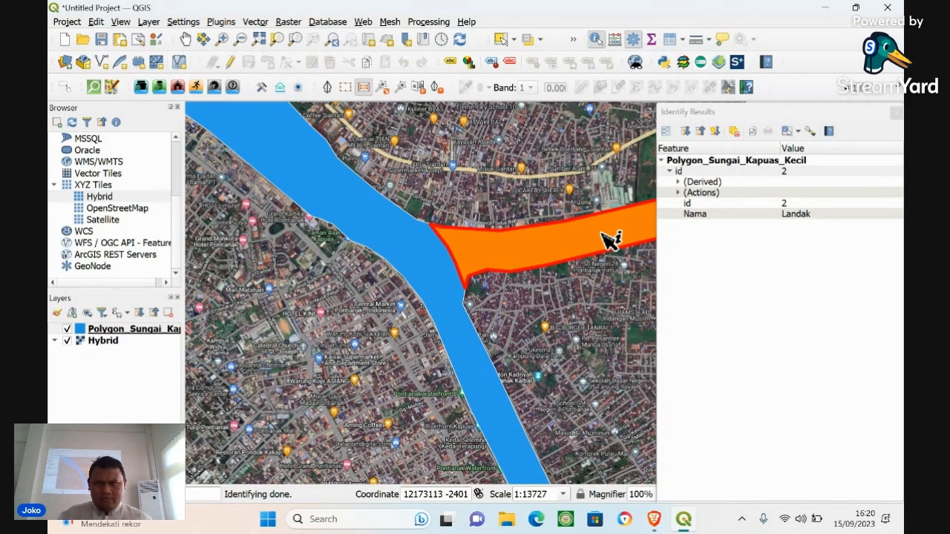
Reopen the attribute table for editing and change the Nama values to Sungai Kapuas Kecil for feature 1 and Sungai Landak for feature 2
left_click(670, 39)
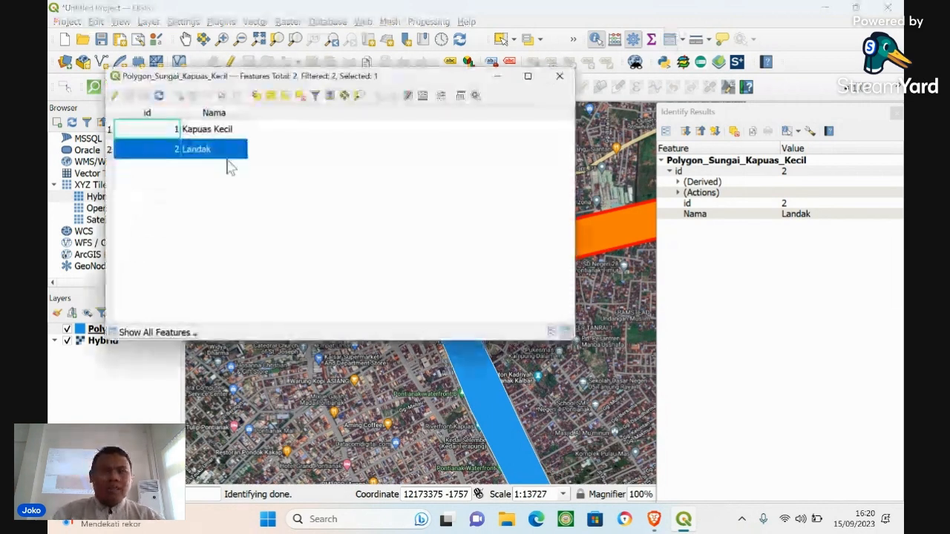
left_click(114, 95)
double_click(186, 146)
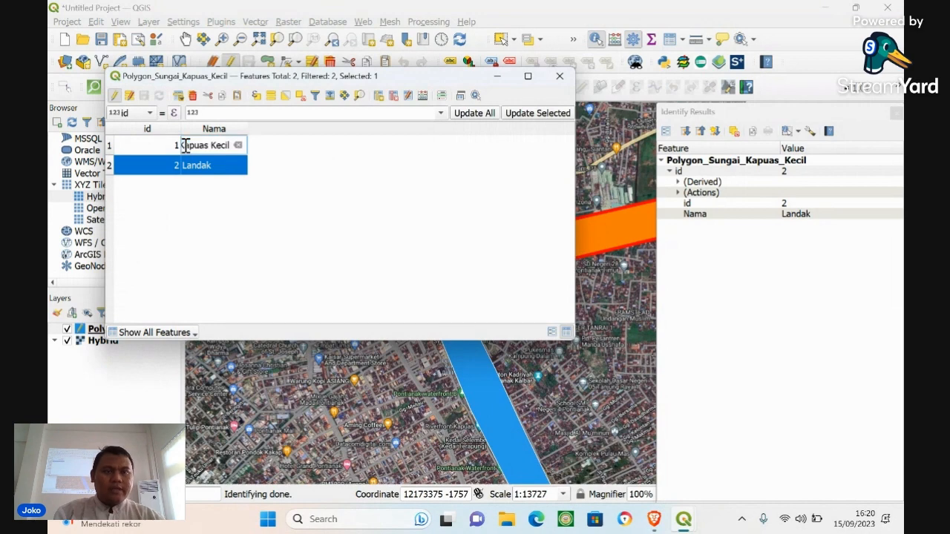
type("Sungai Kapu")
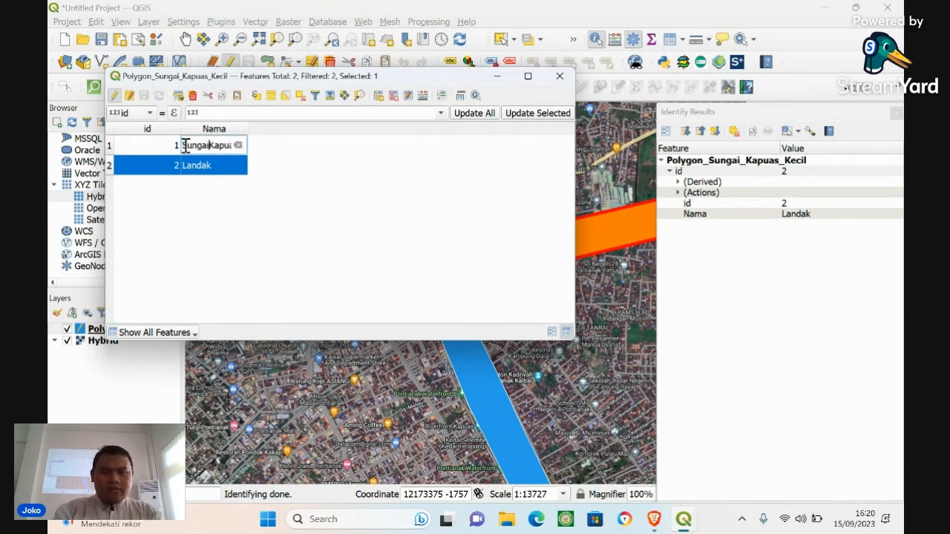
double_click(185, 167)
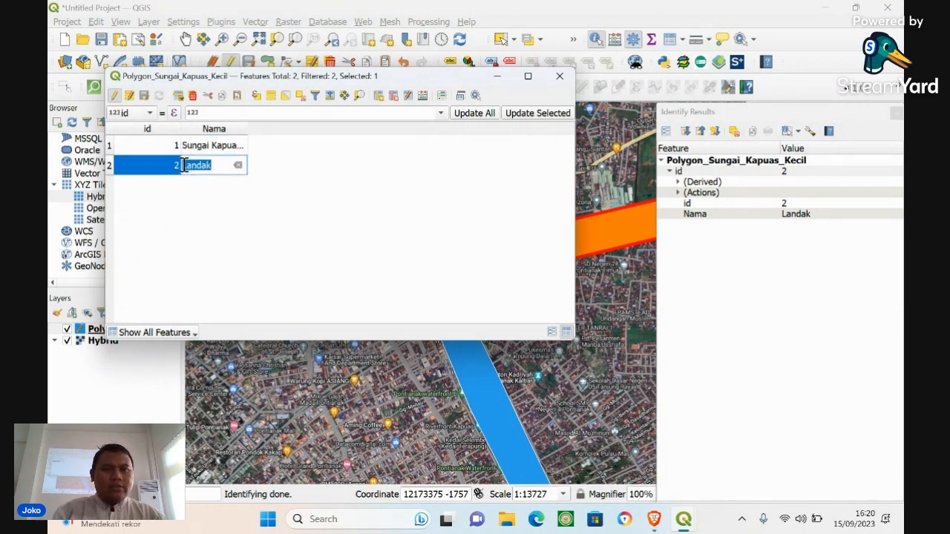
type("Sungai")
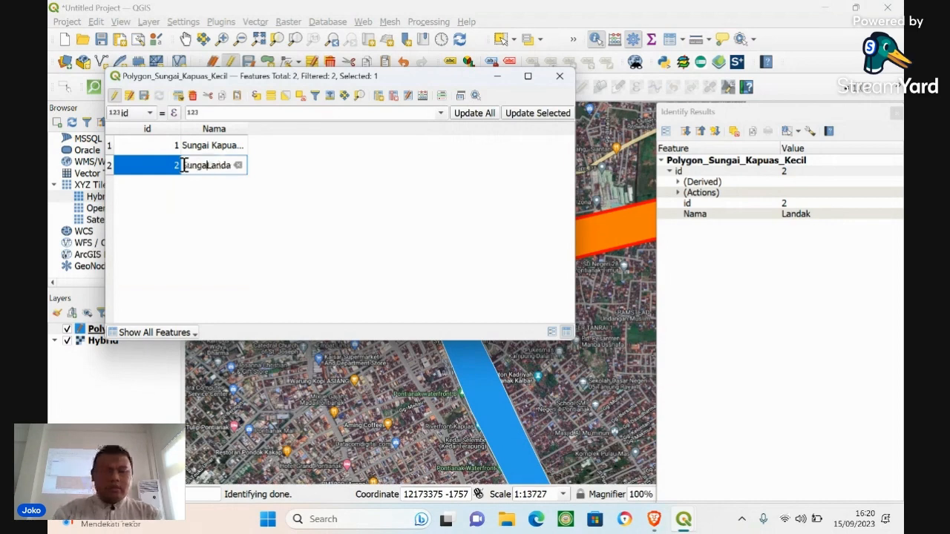
key("Return")
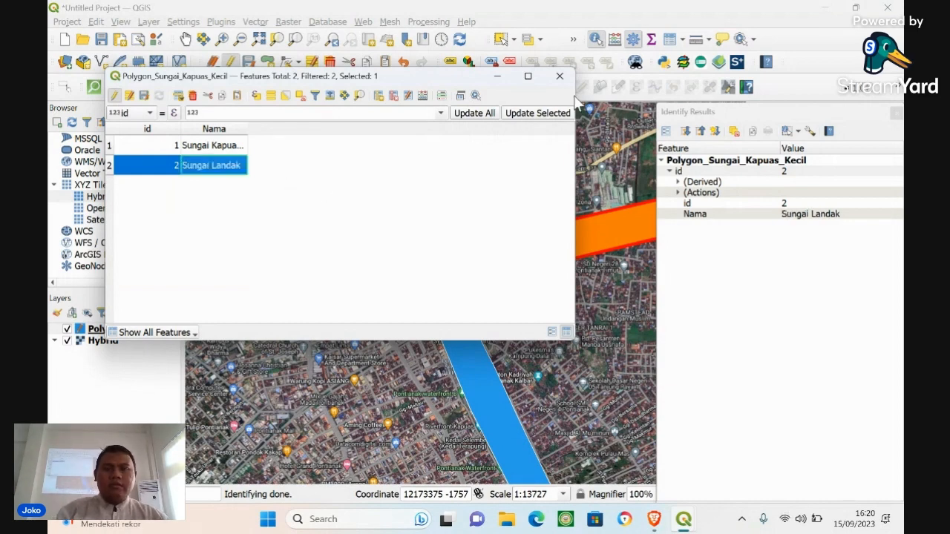
Stop editing the river layer, saving the new Sungai names, and close the attribute table
left_click(112, 95)
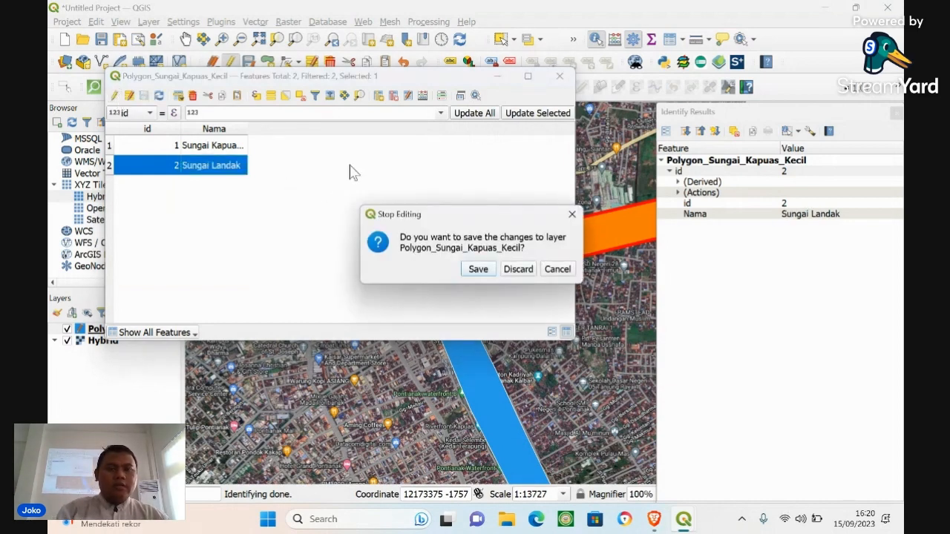
left_click(478, 270)
left_click(560, 76)
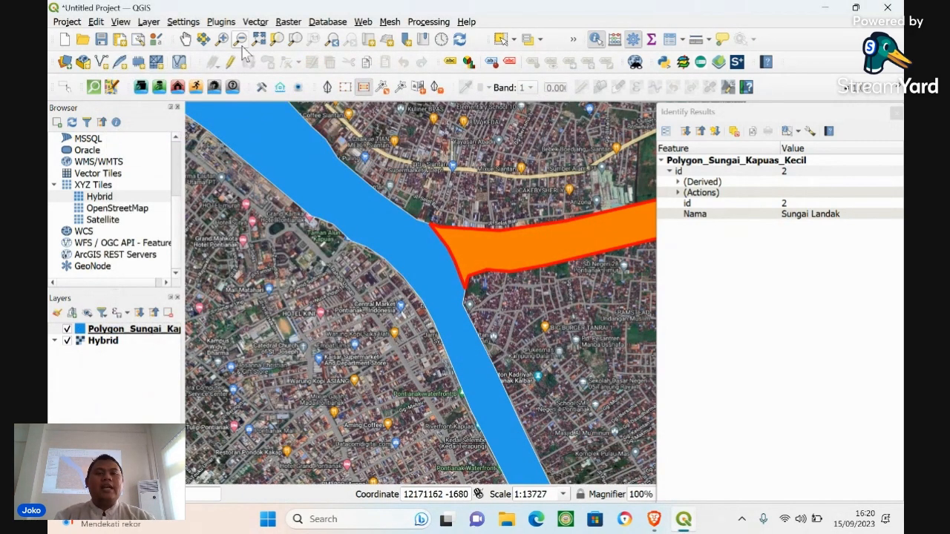
Hide the Hybrid basemap and identify the Landak and Kapuas Kecil polygons to check their full names
left_click(67, 343)
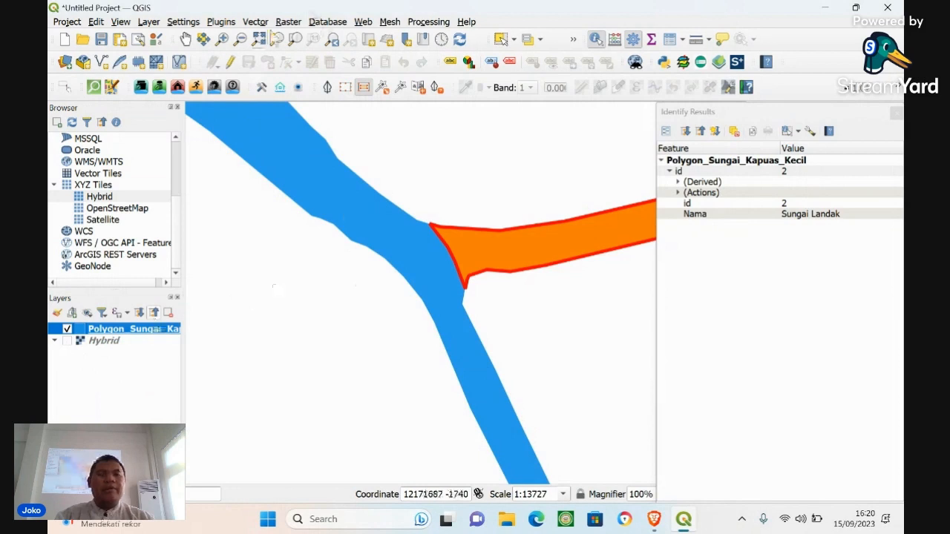
left_click(240, 38)
left_click(471, 191)
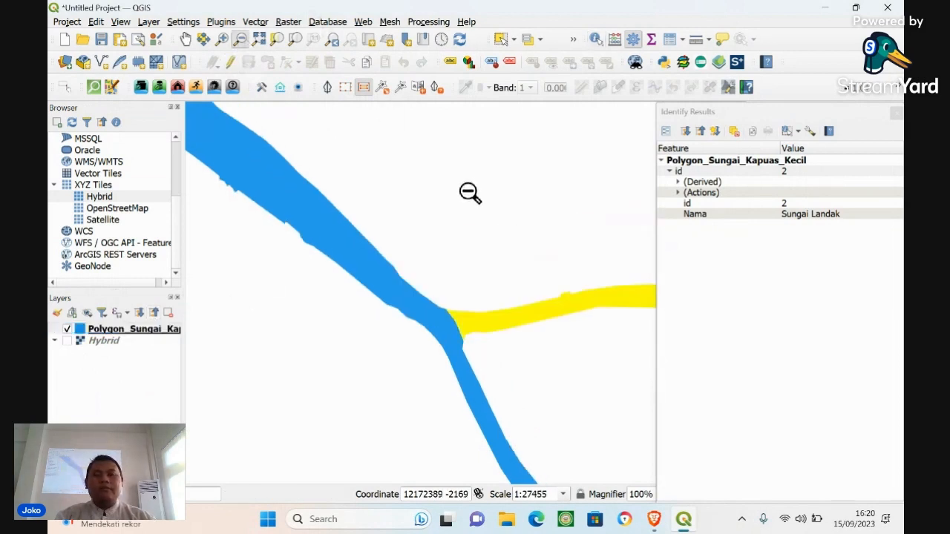
left_click(474, 271)
left_click(185, 39)
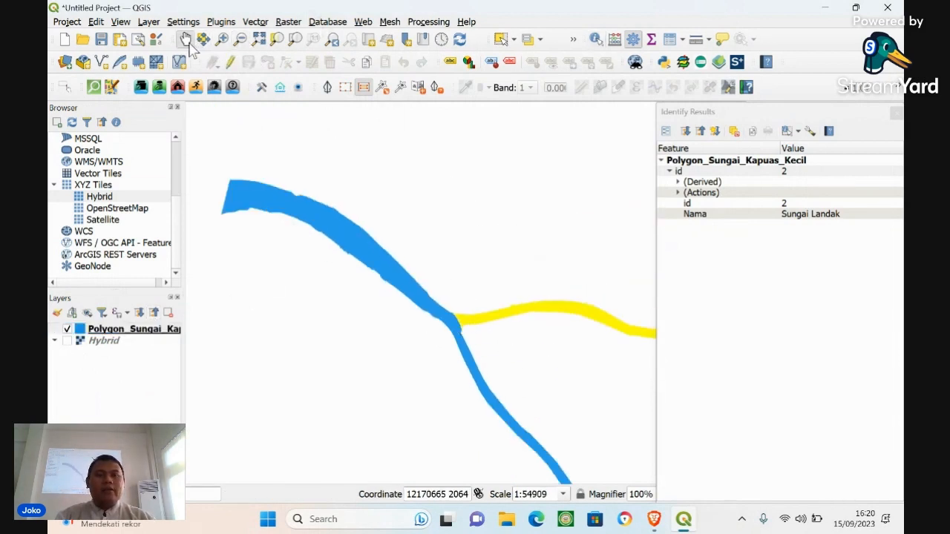
left_click_drag(392, 217, 359, 164)
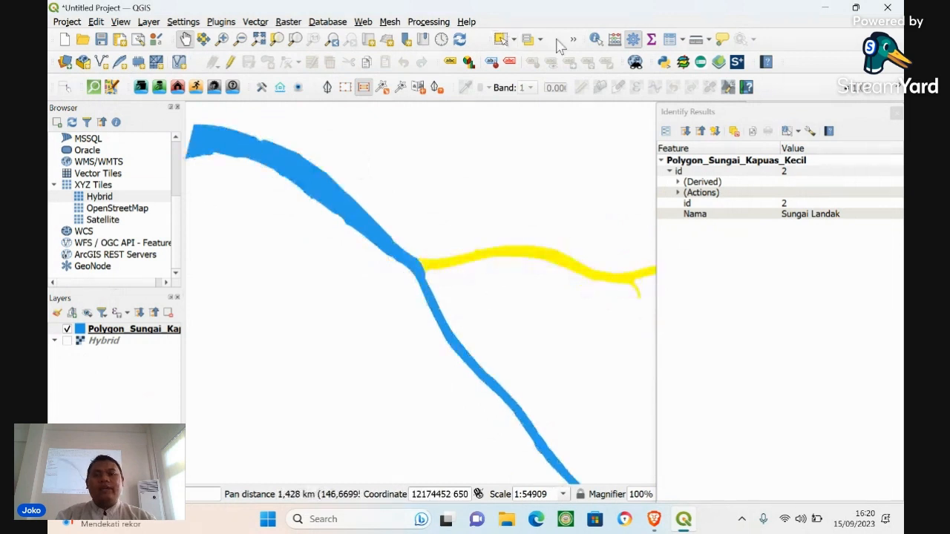
left_click(596, 39)
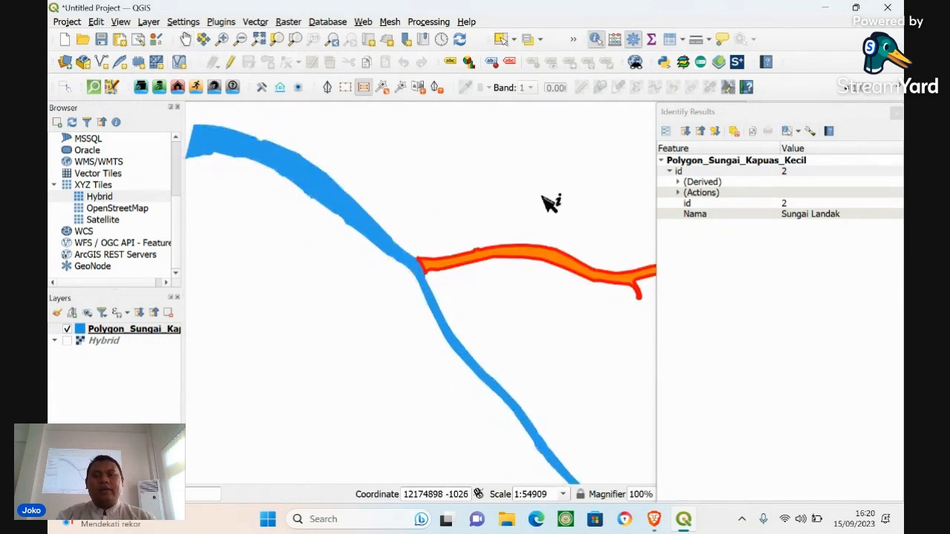
left_click(521, 260)
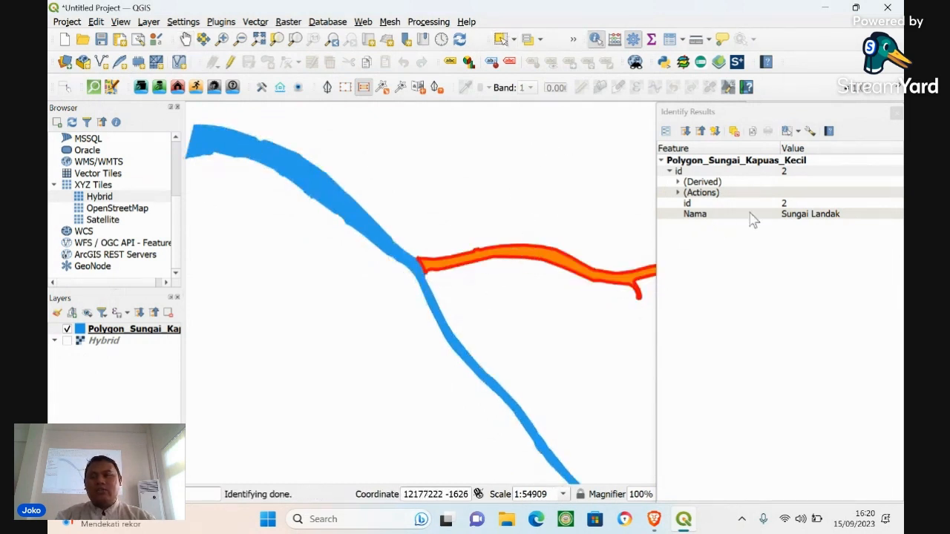
left_click(360, 209)
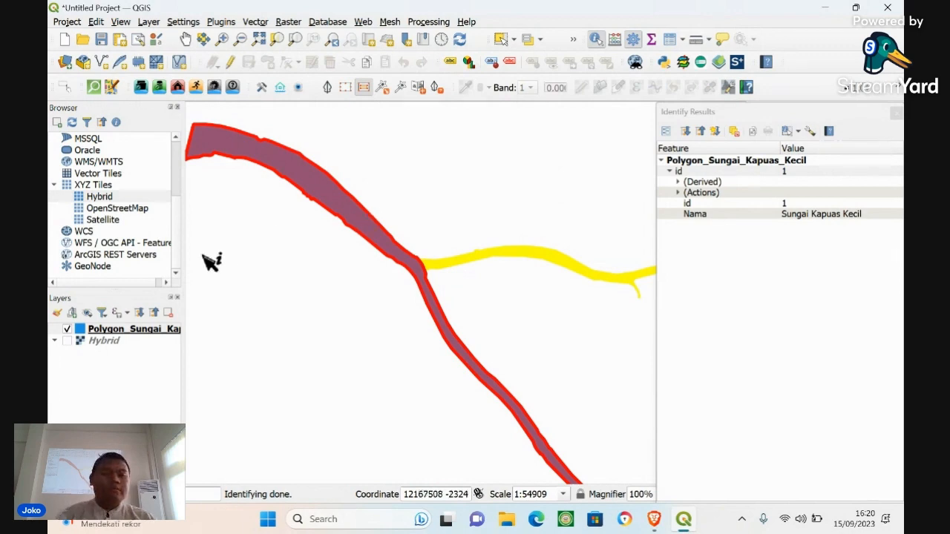
Show the Hybrid basemap beneath the river polygons again
left_click(69, 347)
left_click(67, 343)
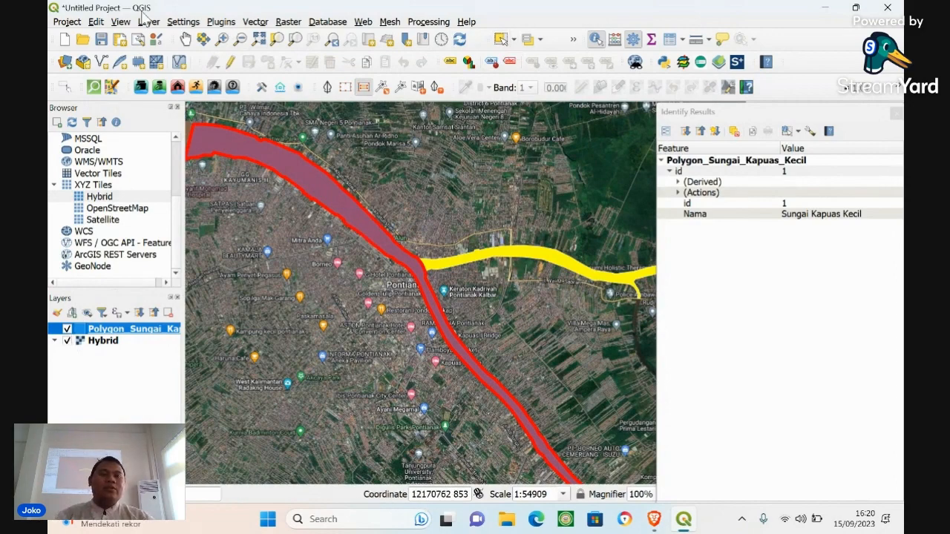
Turn on editing for the river polygon layer
left_click(101, 23)
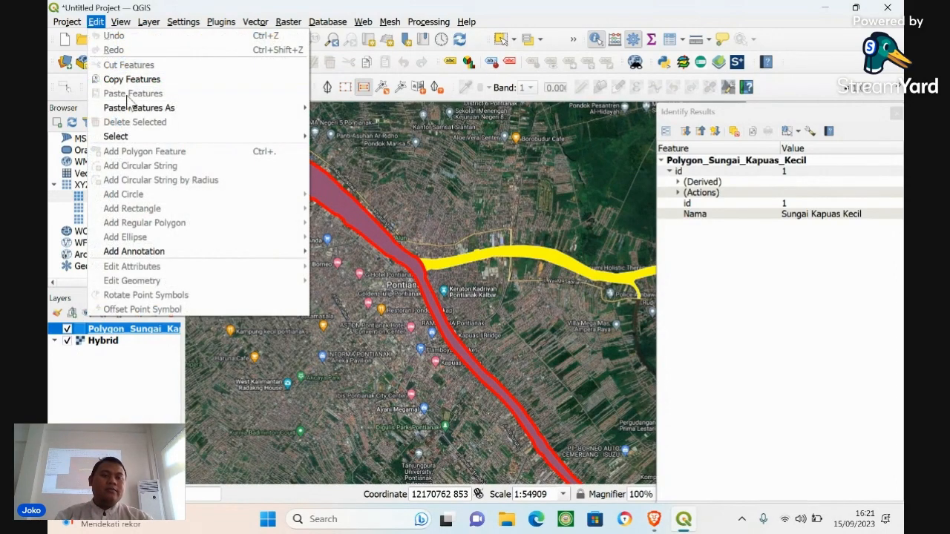
left_click(523, 15)
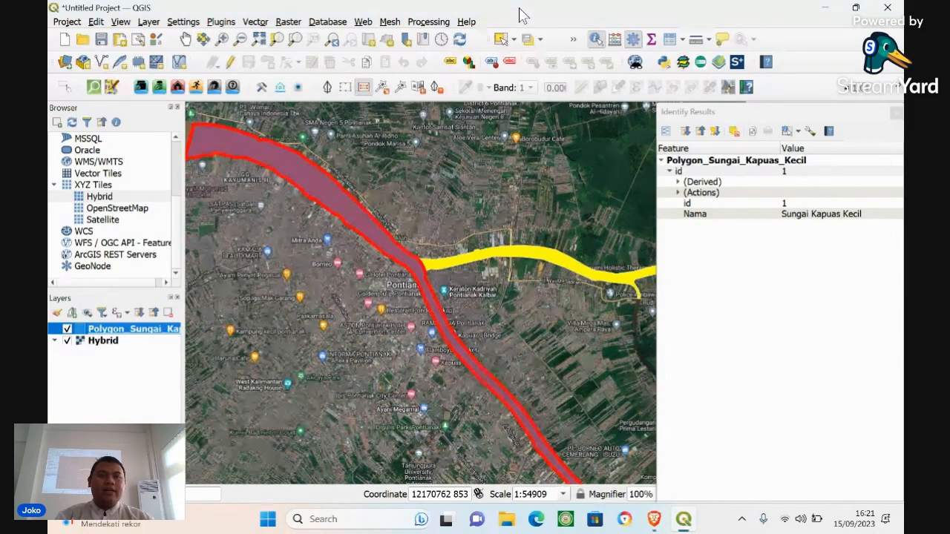
left_click(230, 64)
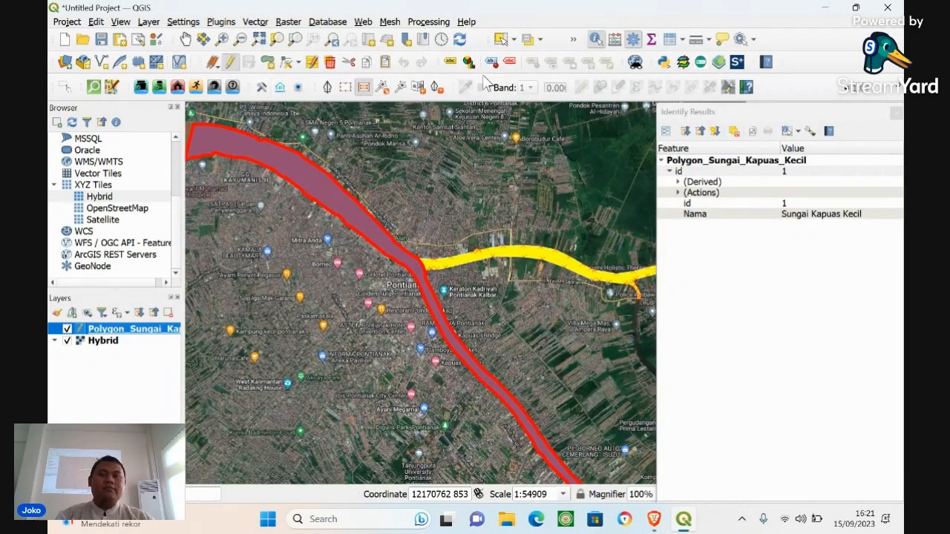
Select the Kapuas Kecil polygon, look over the geometry editing commands including Split Features, and clear the selection
left_click(503, 41)
left_click(394, 242)
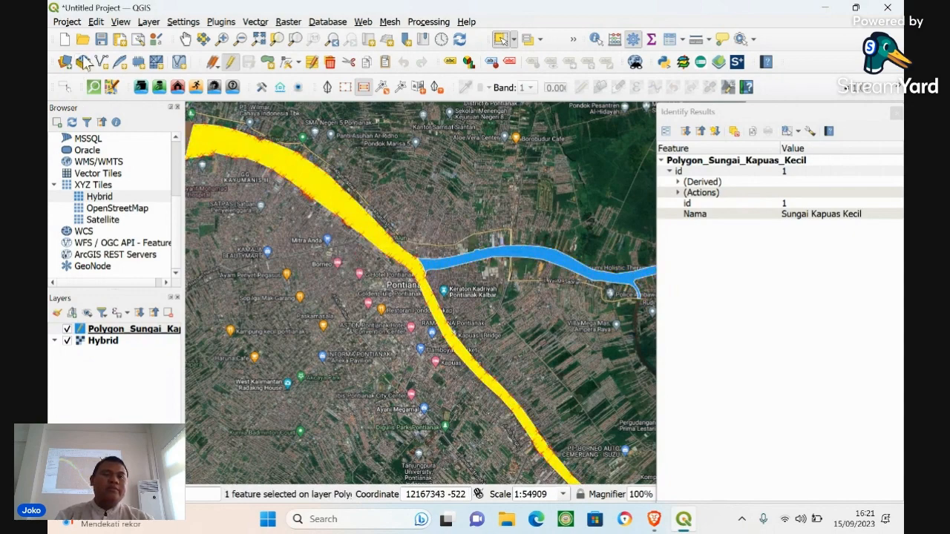
left_click(97, 23)
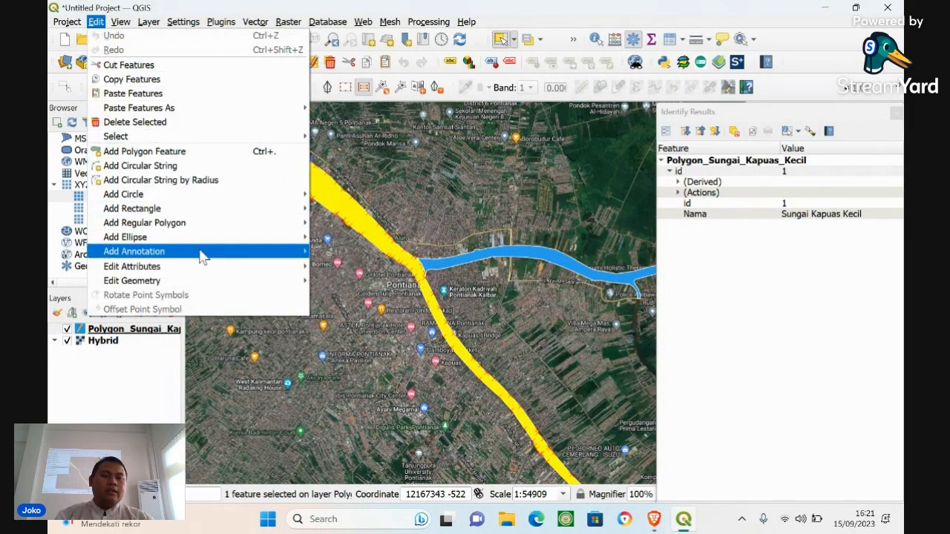
mouse_move(212, 283)
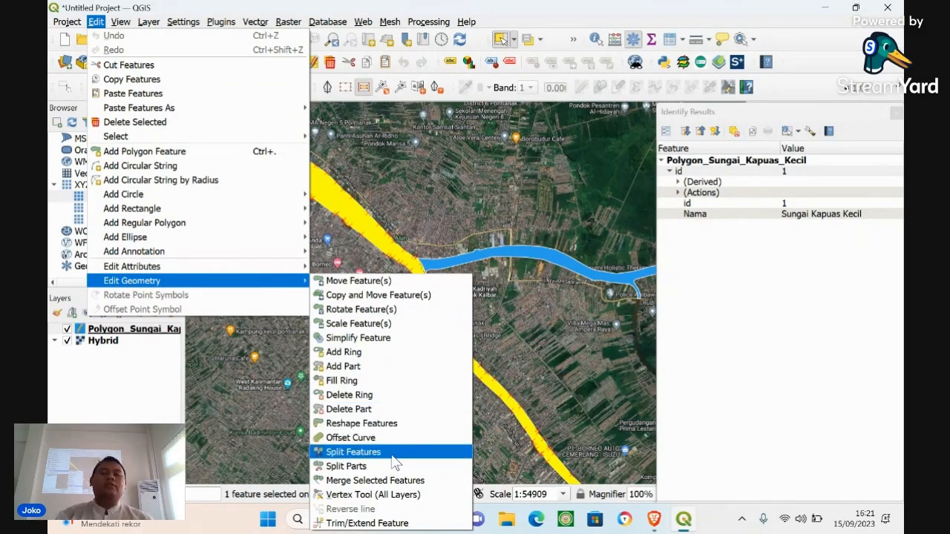
left_click(490, 164)
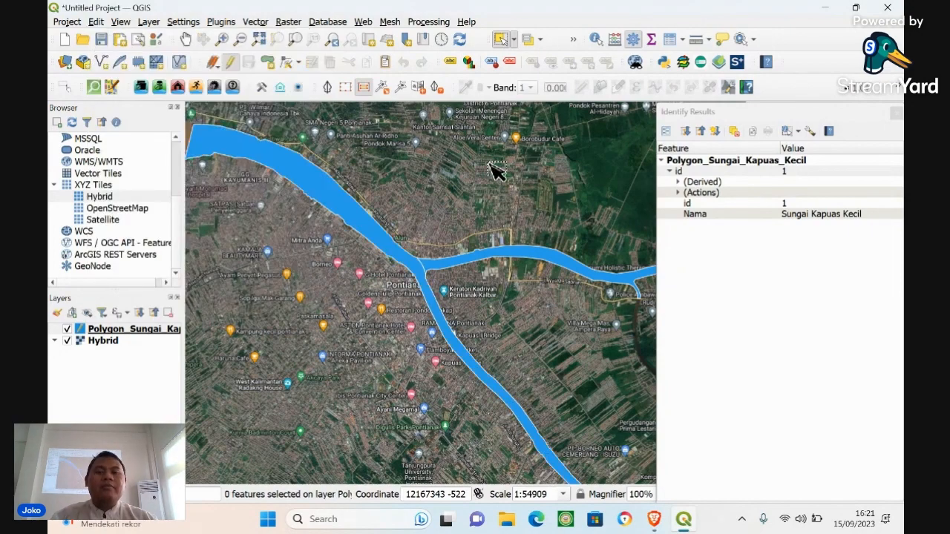
Start a new polygon feature and trace the river banks between Dock Bina Vista and the western end of the Kapuas Kecil polygon
left_click(184, 38)
left_click_drag(393, 212, 530, 282)
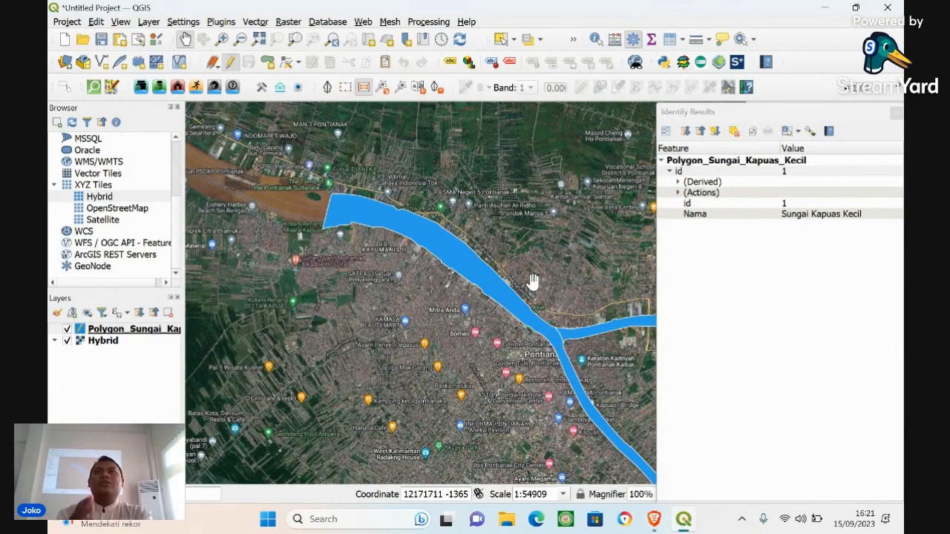
left_click_drag(386, 151, 545, 227)
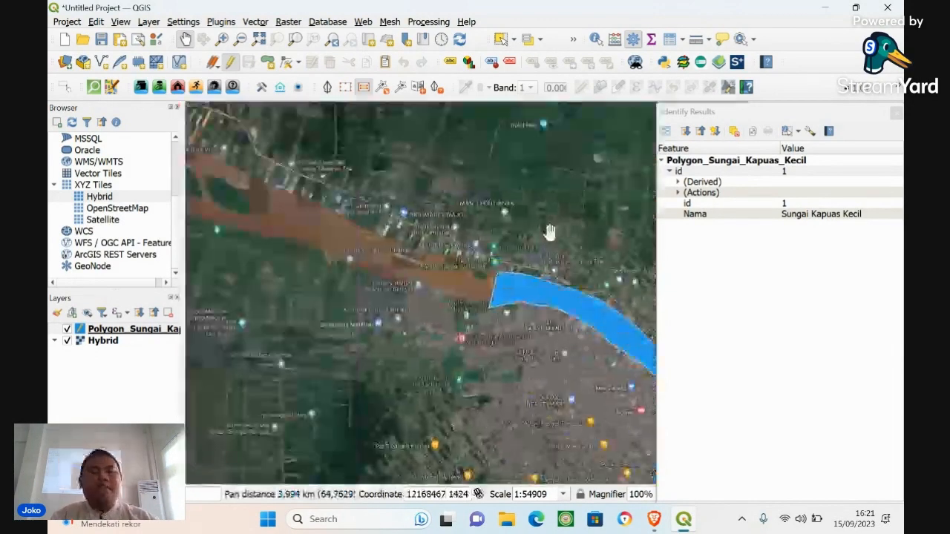
left_click_drag(439, 241, 493, 265)
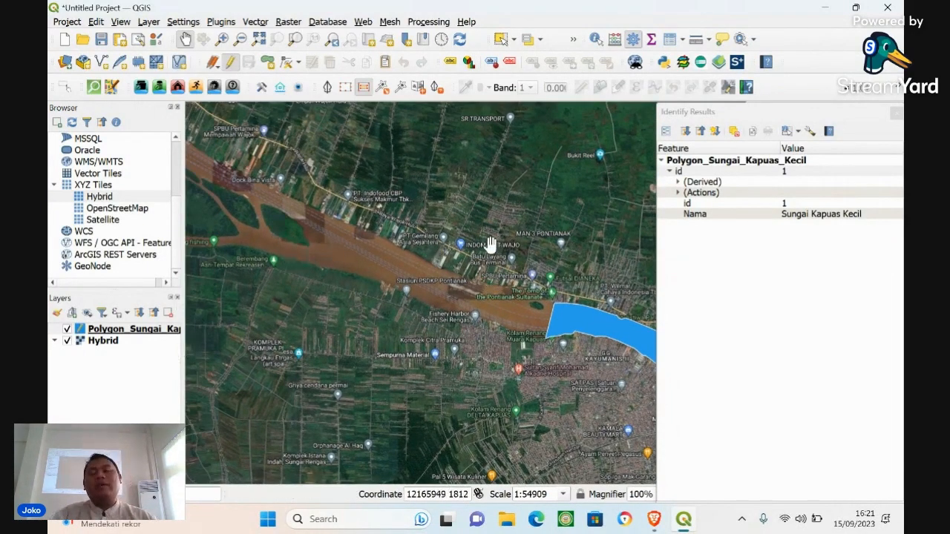
left_click_drag(490, 243, 449, 228)
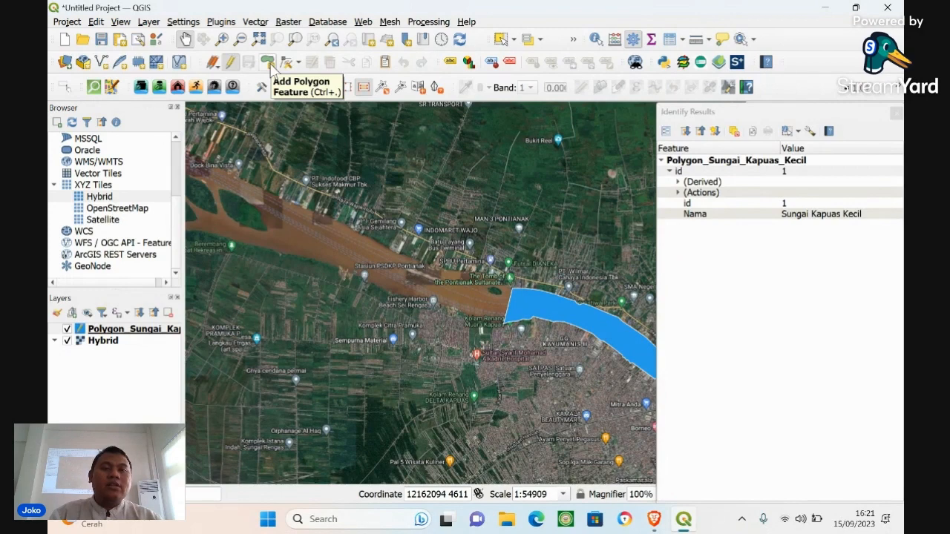
left_click(96, 21)
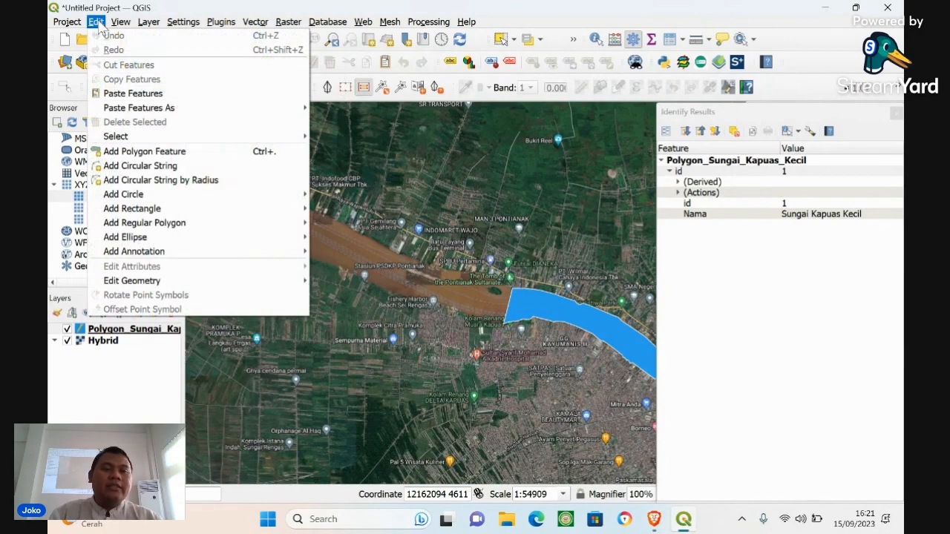
left_click(169, 152)
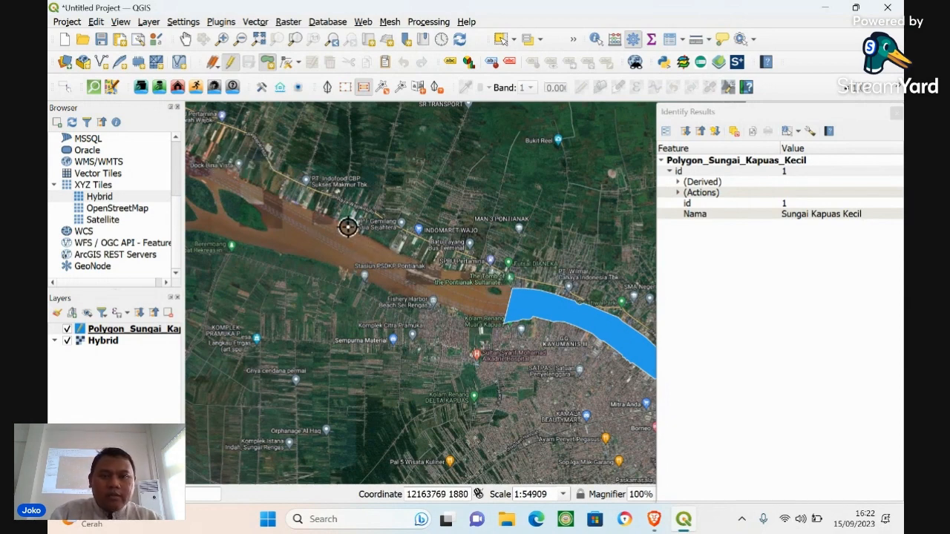
left_click(420, 264)
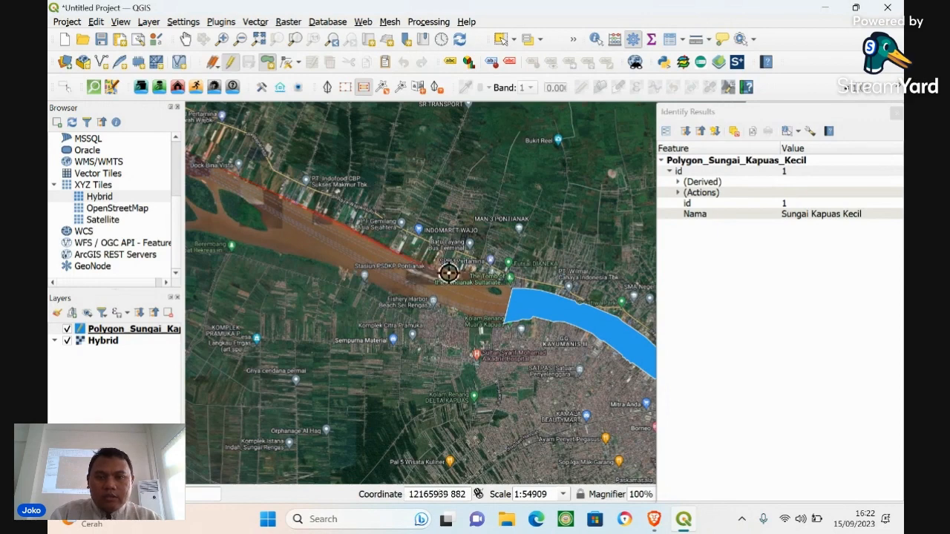
left_click(512, 290)
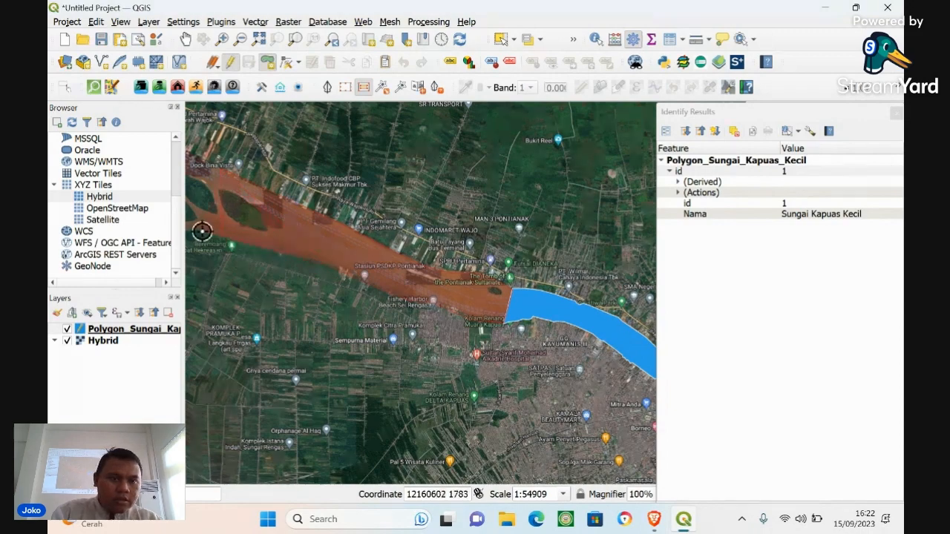
Extend the new polygon's outline northwest along the north bank past Jungkat to the coast near Jembatan Air Hitam
key("Left")
key("Left")
key("Left")
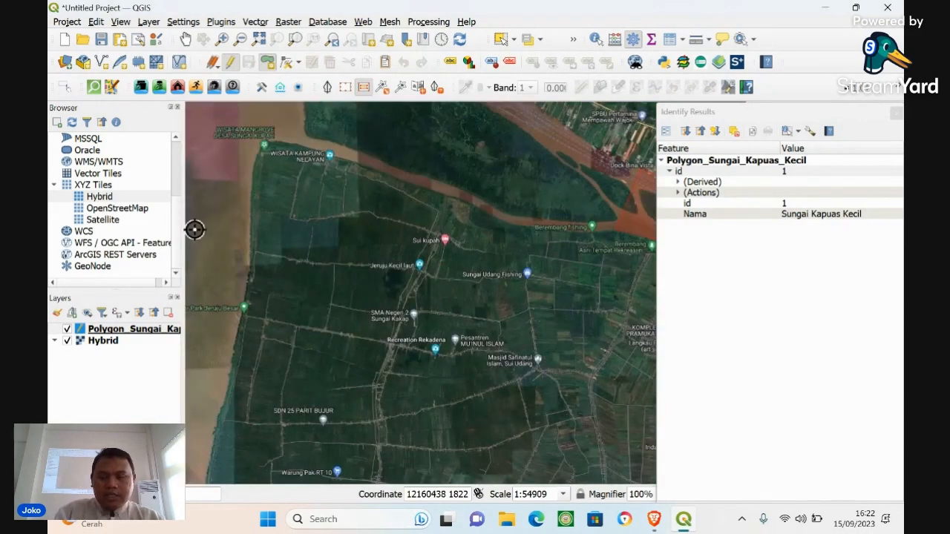
key("Up")
key("Up")
key("Up")
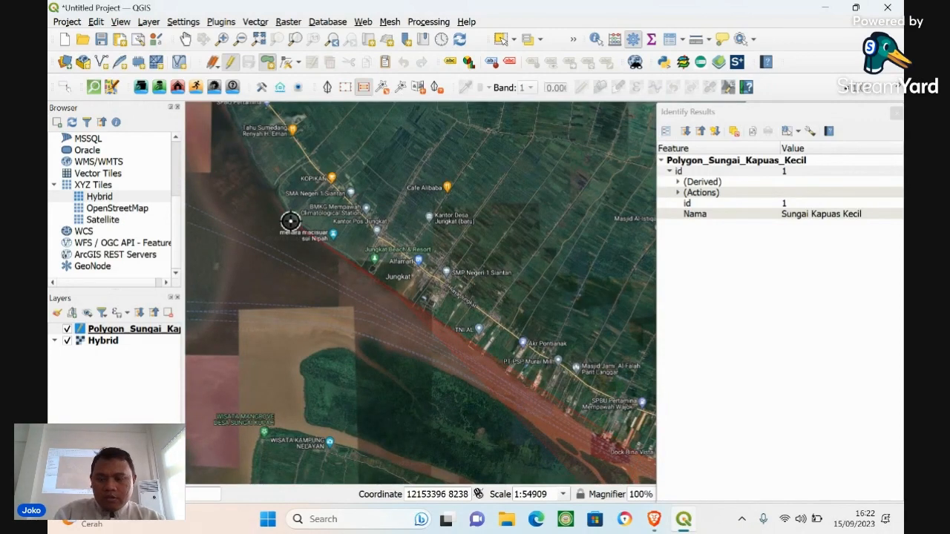
key("Left")
key("Left")
key("Up")
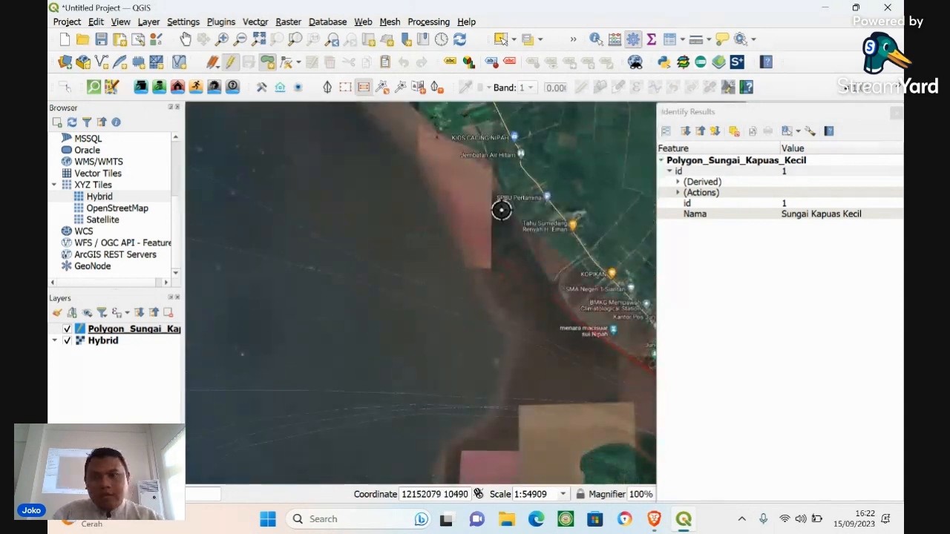
left_click(492, 162)
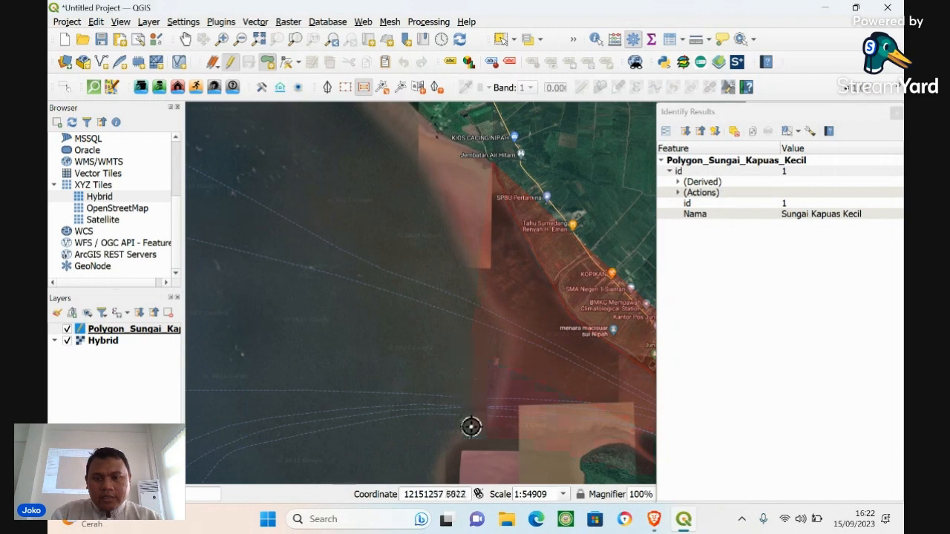
Carry the outline south across the sea and back along the Tanjung Saleh shore to the river mouth at Sungai Kakap
key("Down")
key("Down")
key("Down")
key("Down")
key("Down")
key("Down")
key("Down")
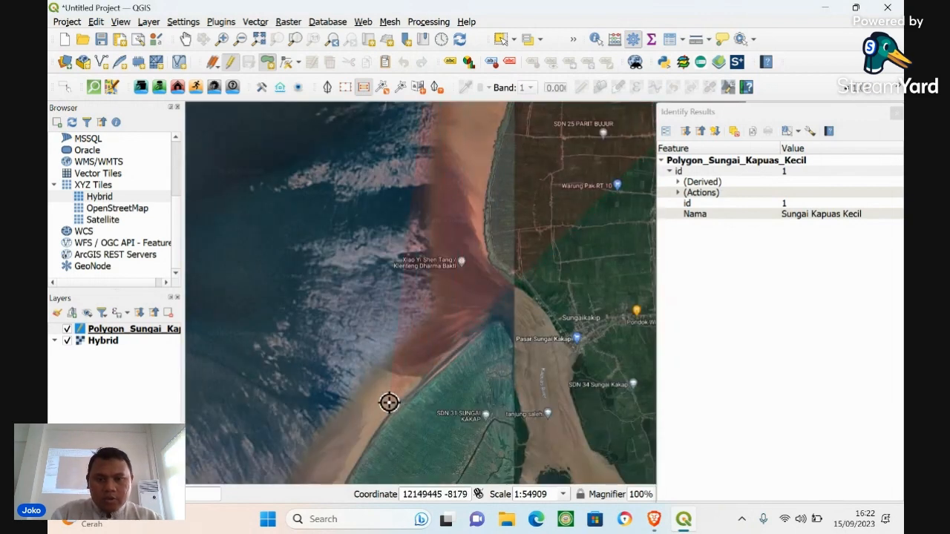
left_click(369, 440)
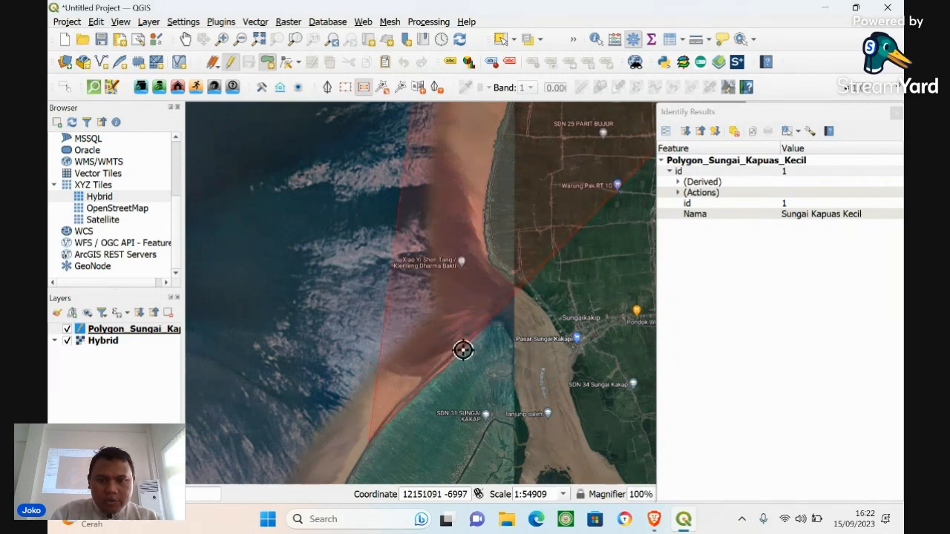
left_click(501, 321)
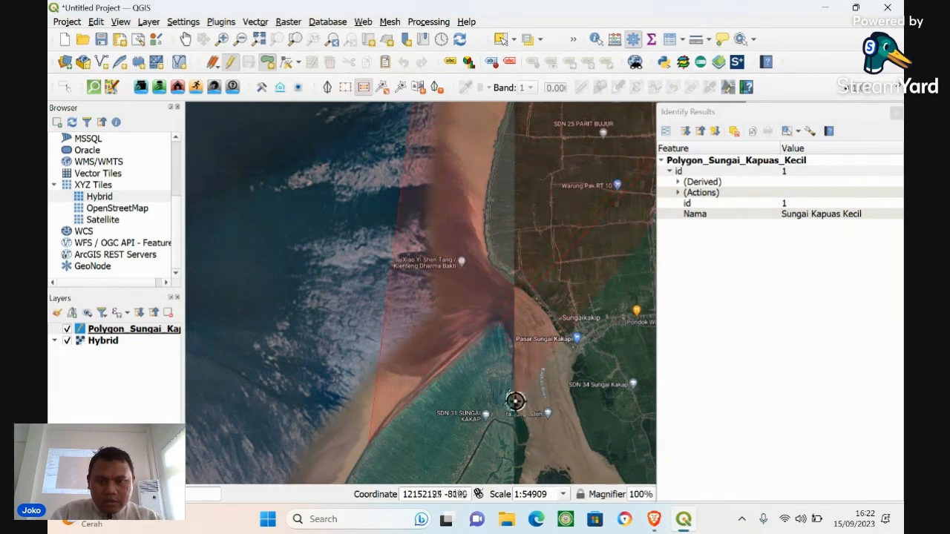
Examine the channel south of Sungai Kakap and the coast up to Berembang to judge the remaining course of the outline
key("Down")
key("Right")
key("Right")
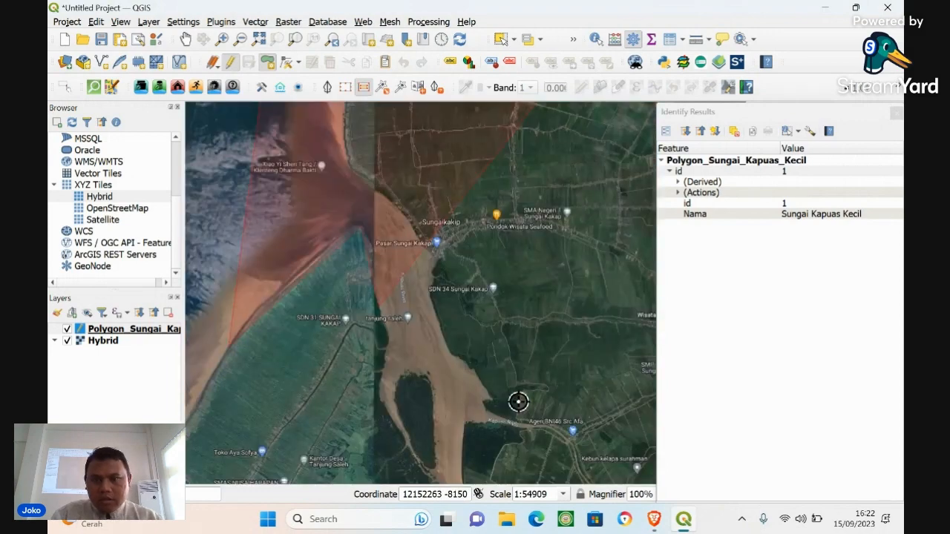
key("Down")
key("Down")
key("Up")
key("Up")
key("Up")
key("Up")
key("Up")
key("Up")
key("Up")
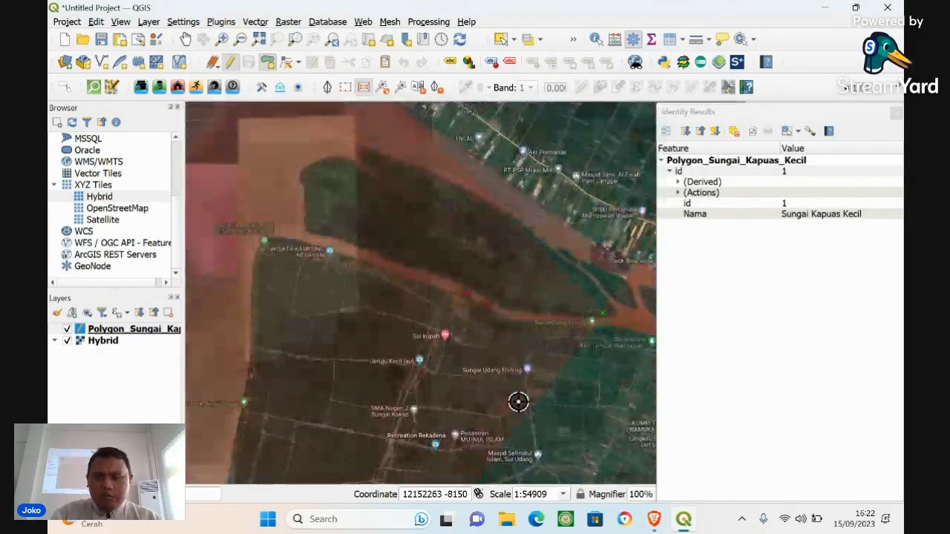
key("Down")
key("Down")
key("Left")
key("Left")
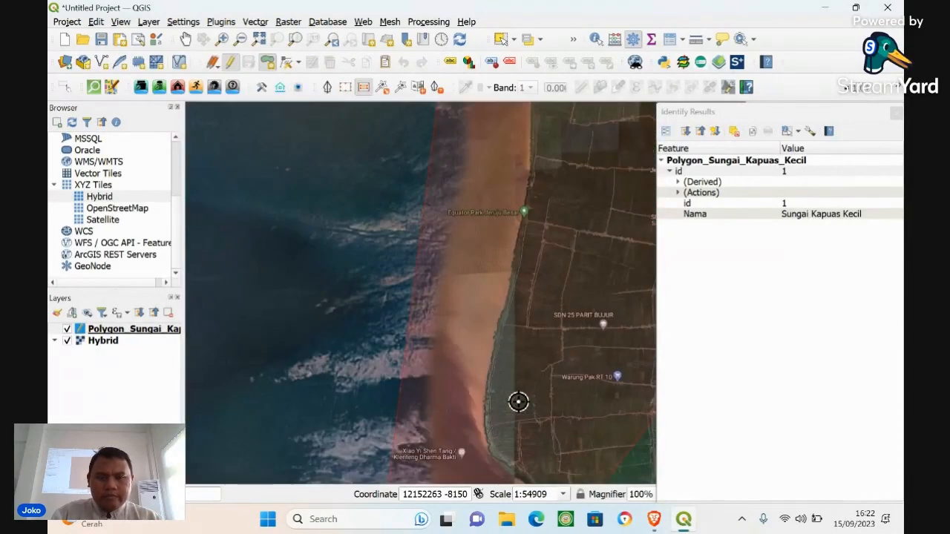
key("Down")
key("Down")
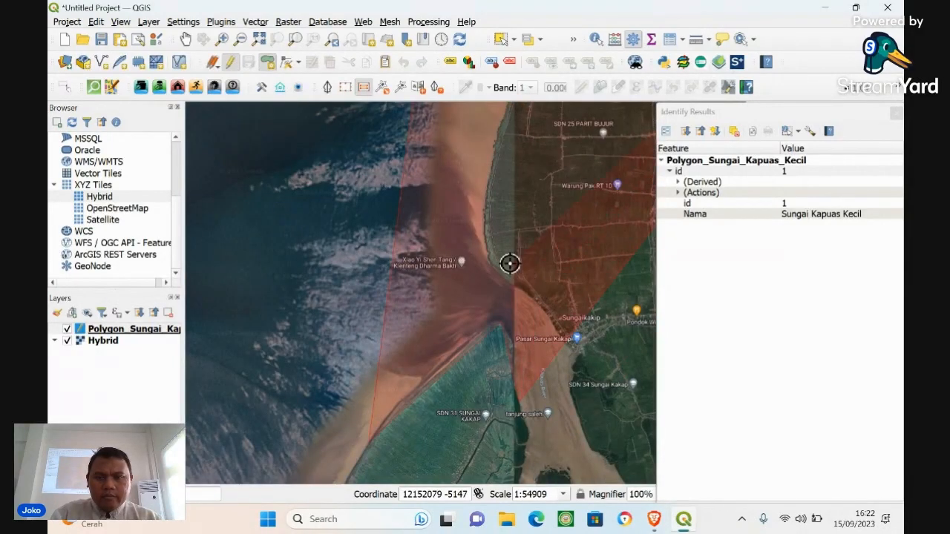
Take the outline across the mouth at Pasar Sungai Kakap and north along the coast toward Wisata Mangrove
left_click(573, 349)
left_click(498, 271)
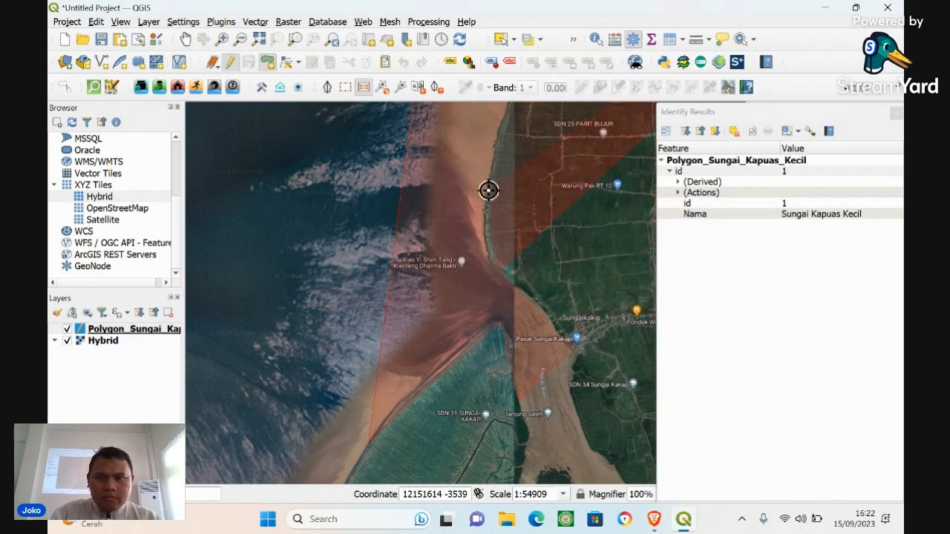
left_click(482, 242)
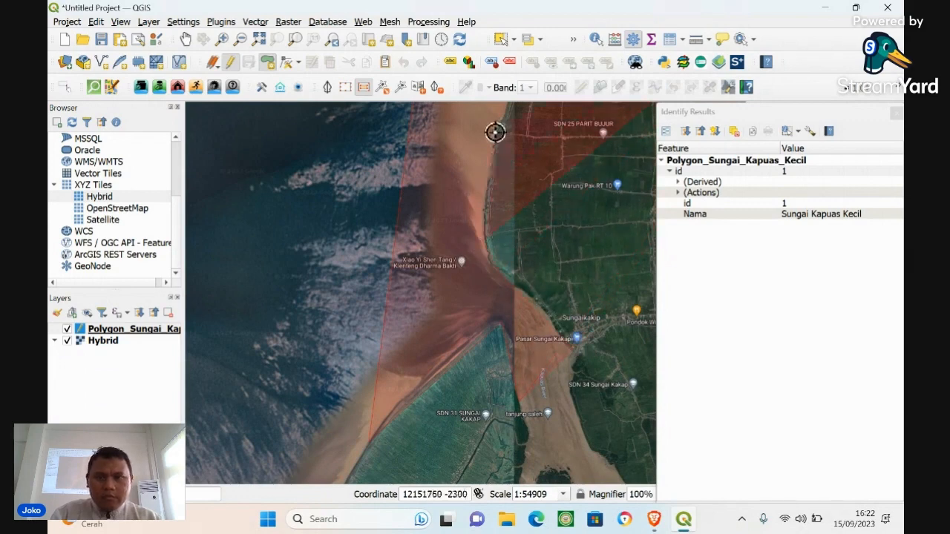
key("Up")
key("Up")
key("Up")
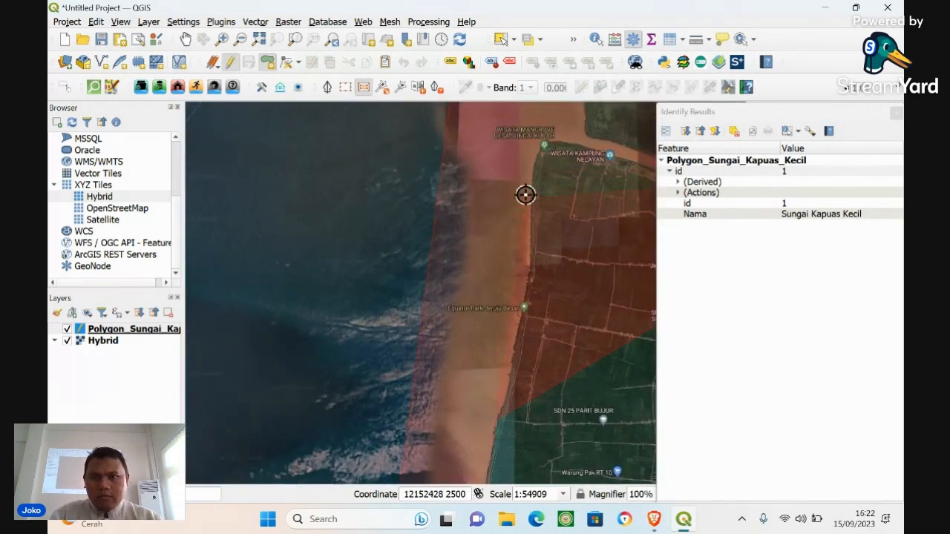
left_click(529, 263)
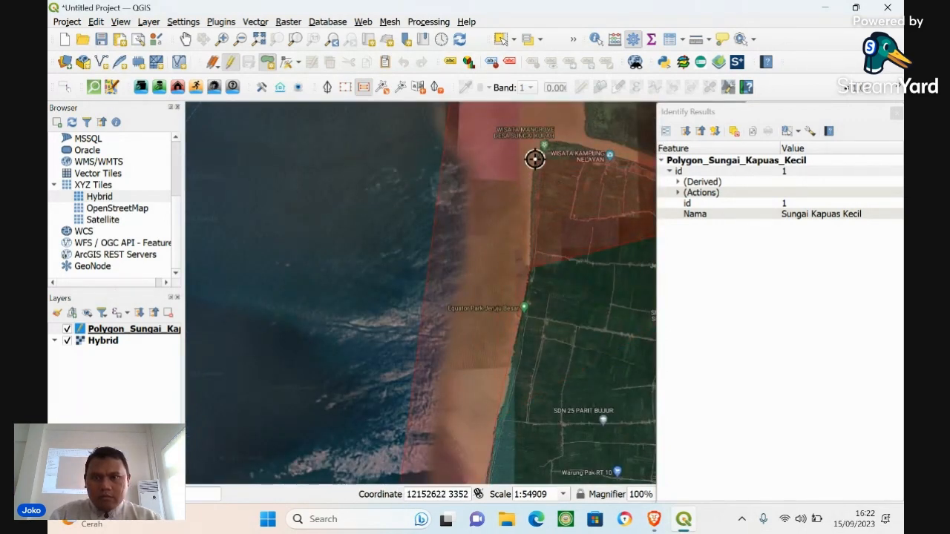
Bring the outline east along the south bank to Berembang and finish the estuary polygon with its id and Nama left empty
key("Right")
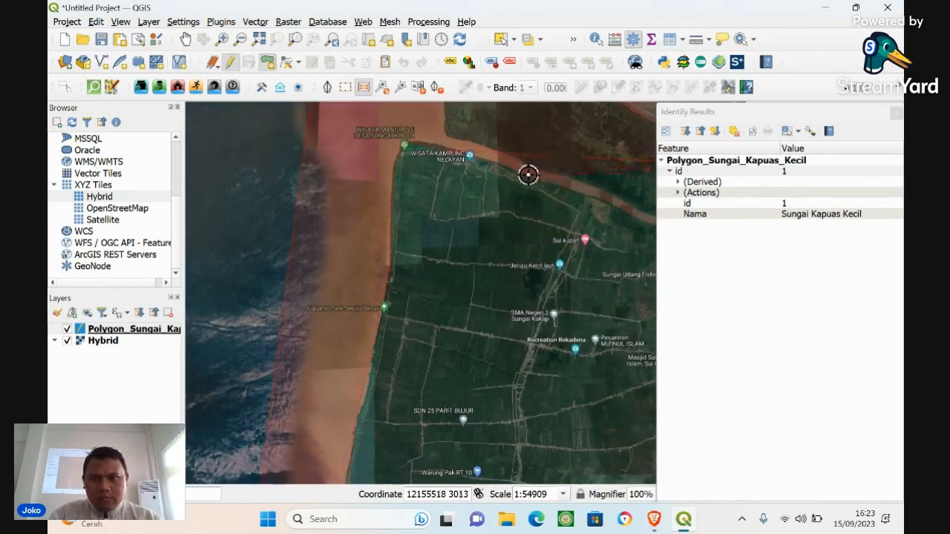
key("Right")
key("Right")
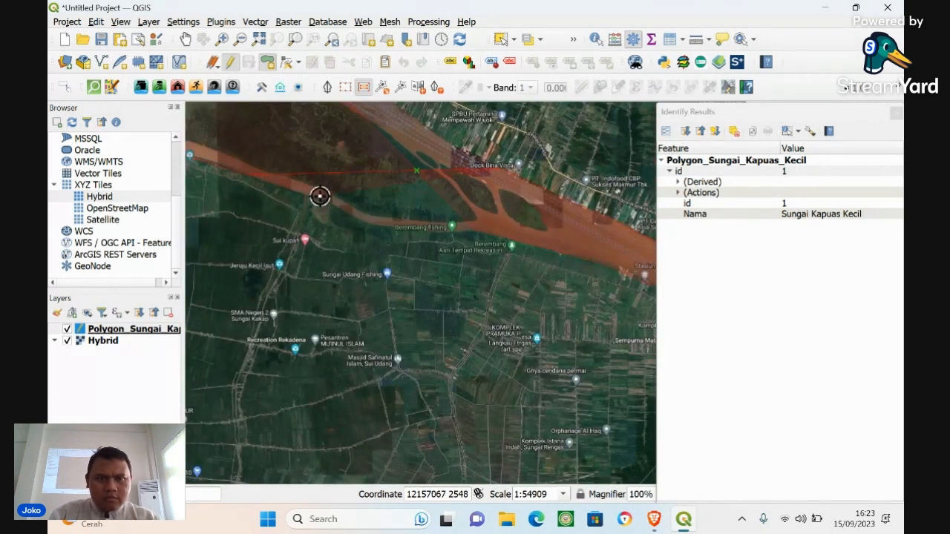
left_click(378, 226)
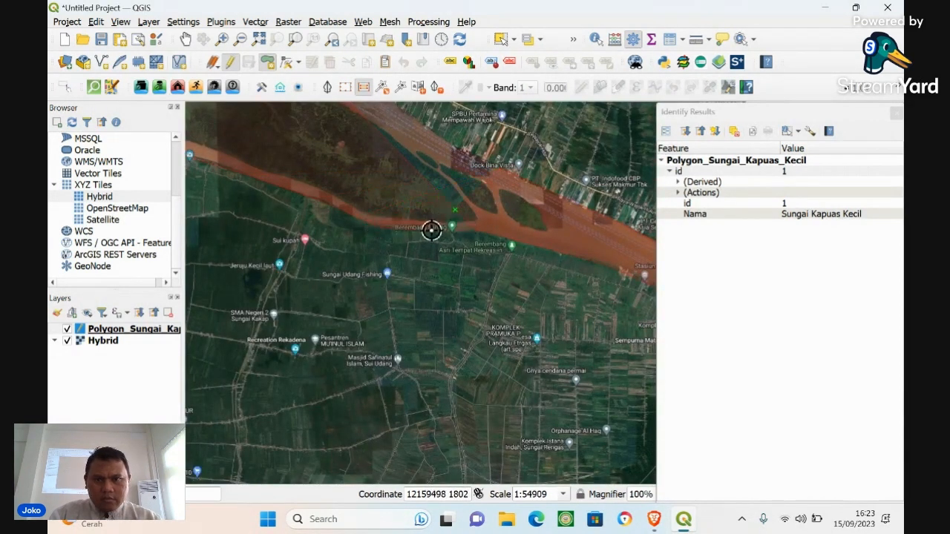
left_click(466, 231)
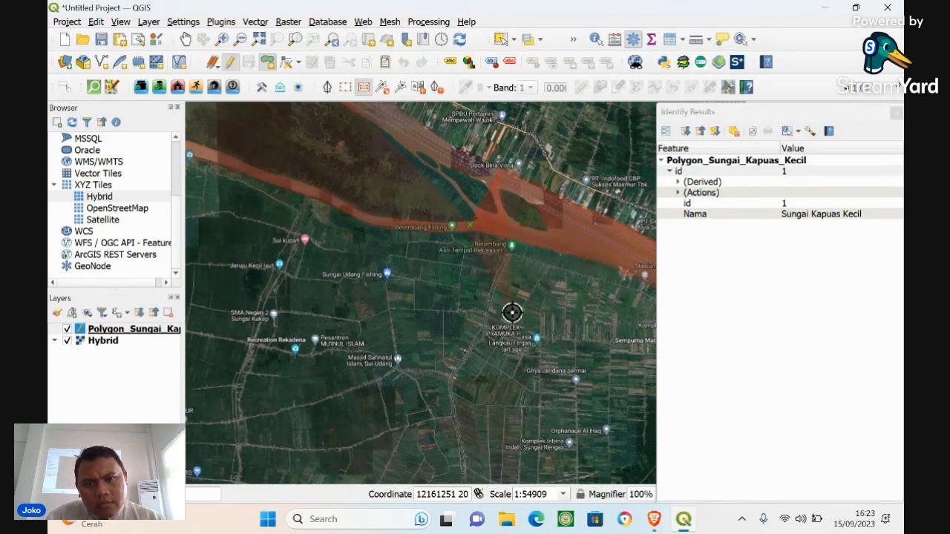
left_click(472, 233)
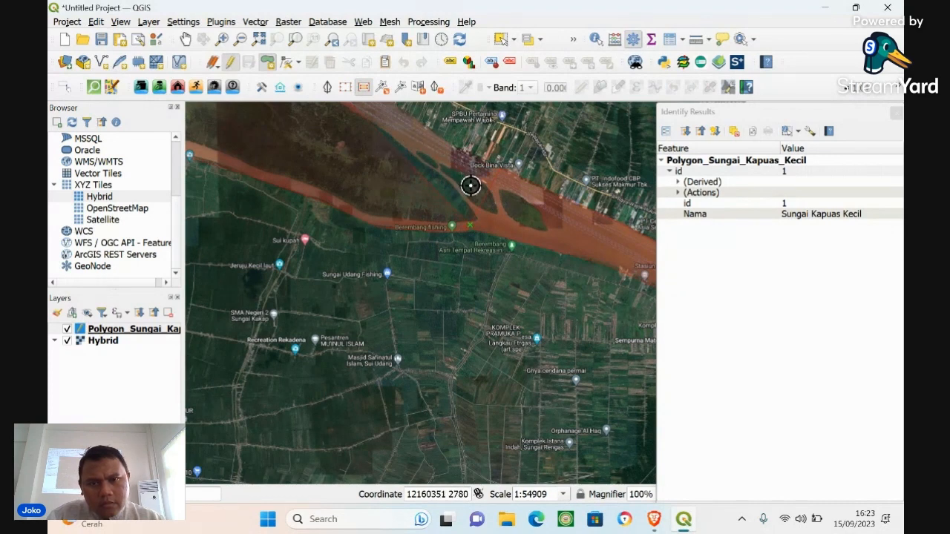
right_click(478, 243)
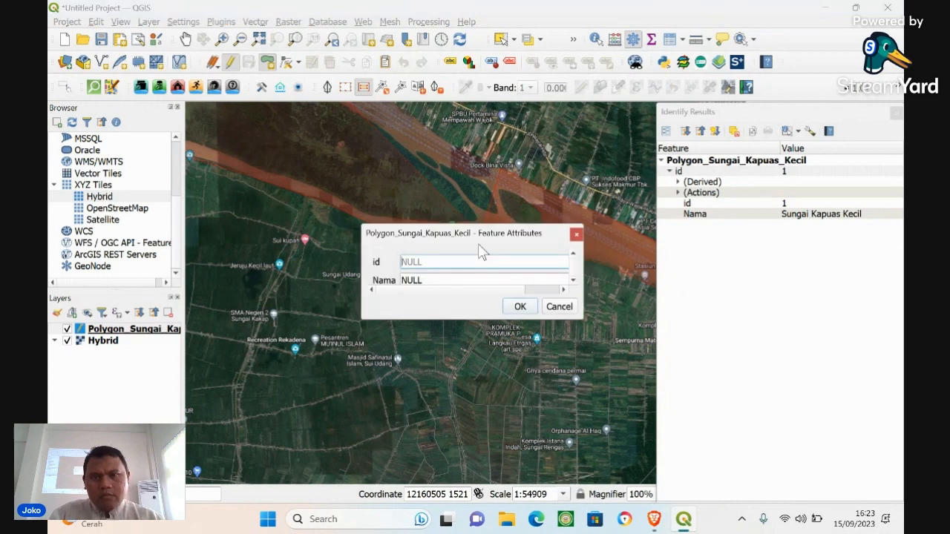
key("Return")
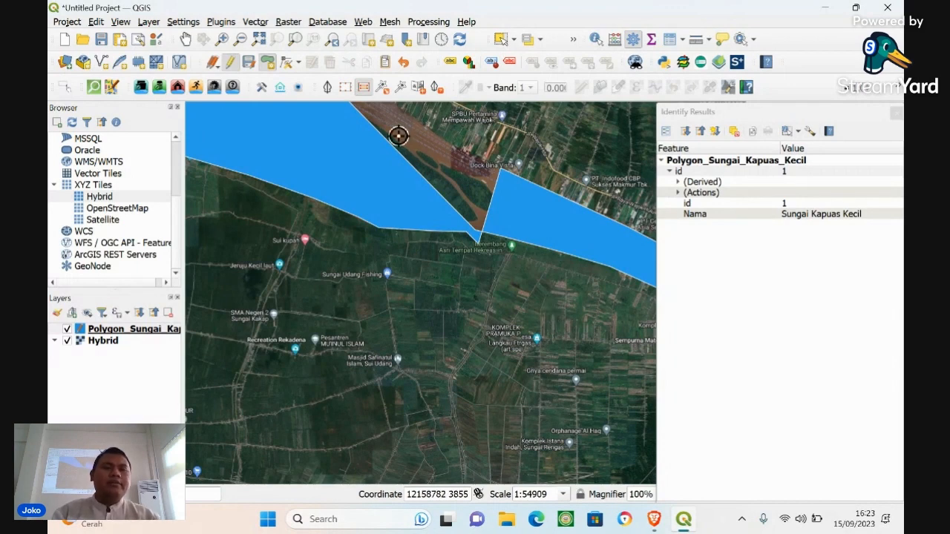
Select the new estuary polygon and try to split it with Split Features along a north-south line near Berembang
left_click(241, 40)
left_click(436, 177)
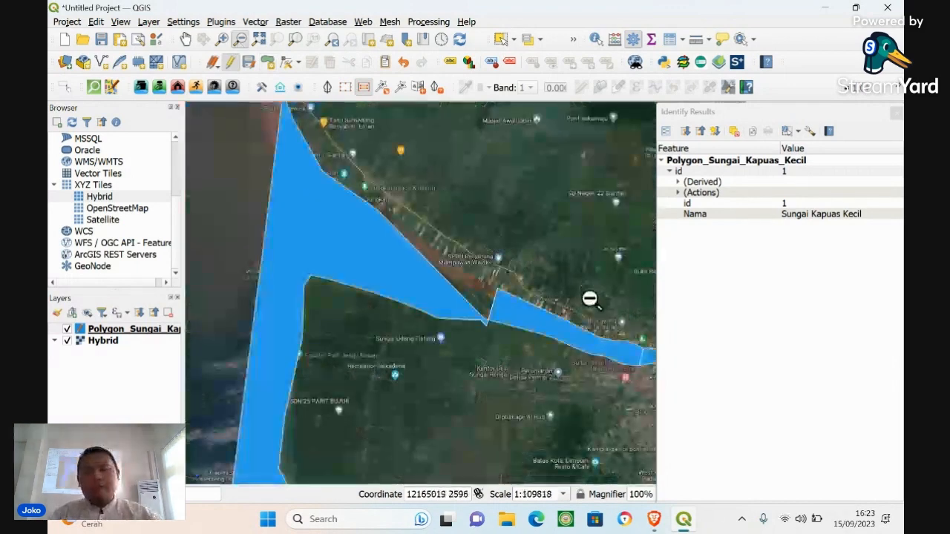
left_click(502, 40)
left_click(420, 291)
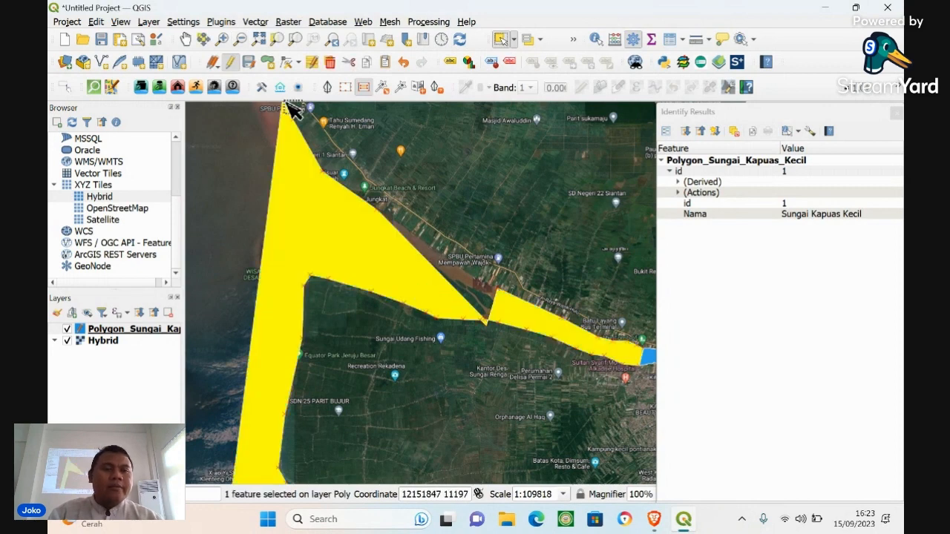
left_click(97, 22)
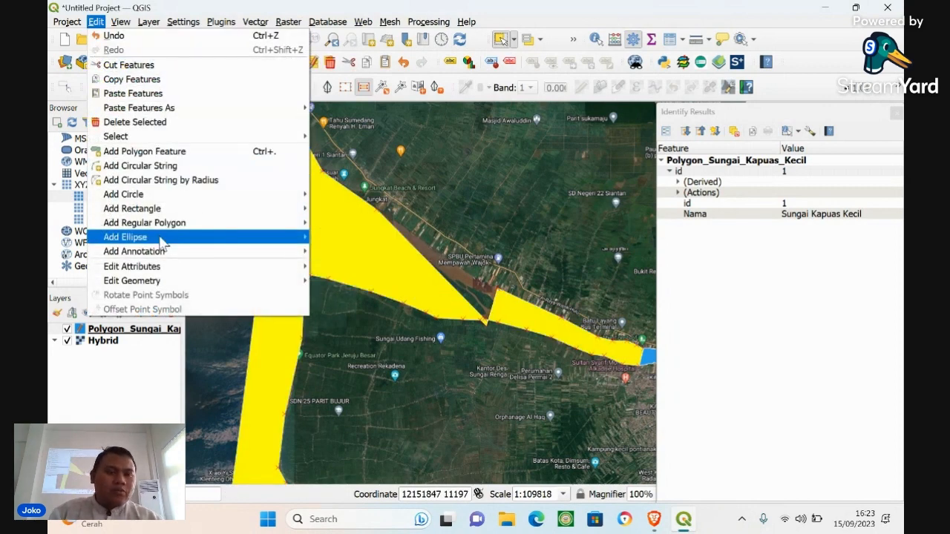
mouse_move(223, 282)
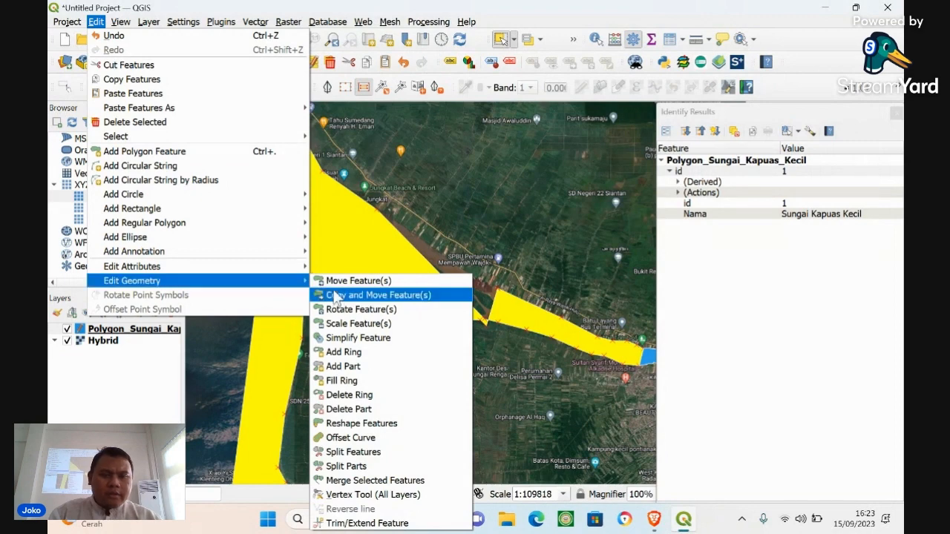
left_click(393, 452)
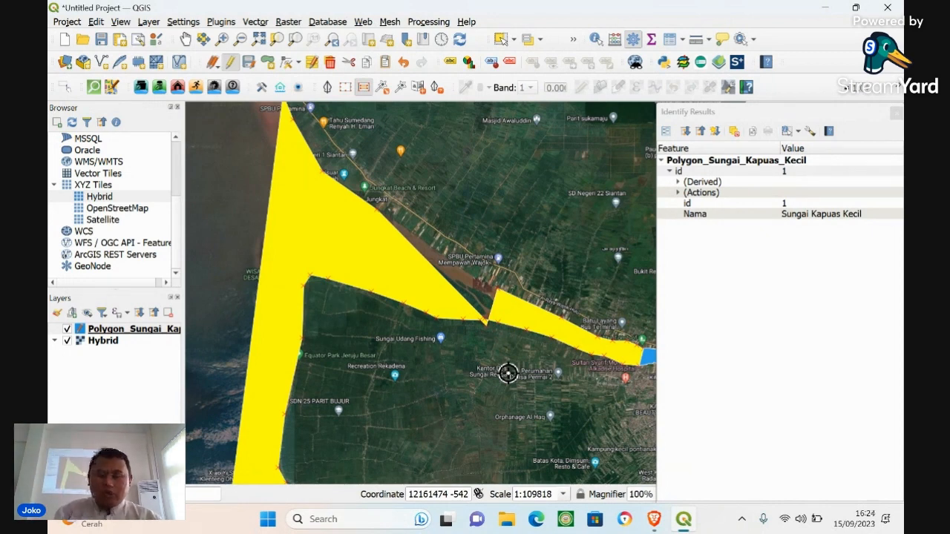
right_click(508, 373)
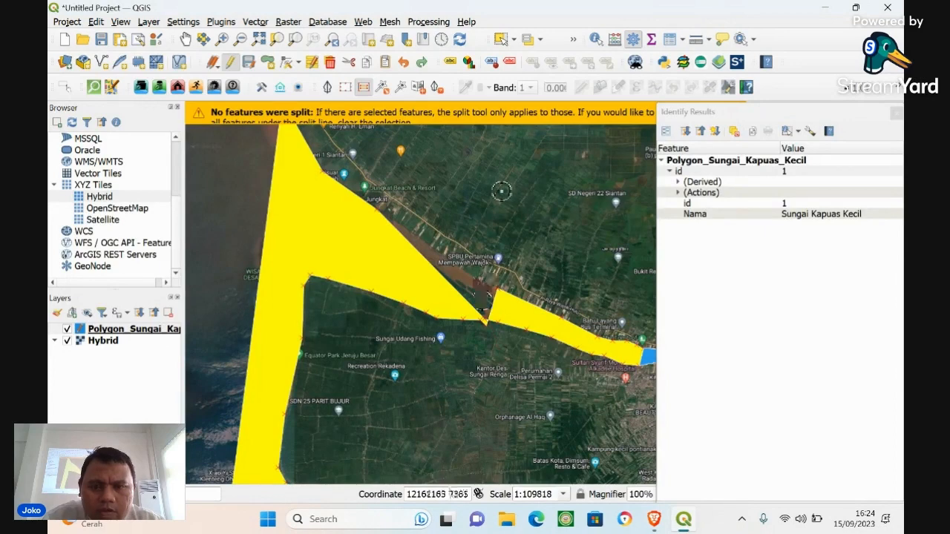
Try to divide the estuary polygon of the river layer near Berembang with the Split Parts tool
left_click(147, 329)
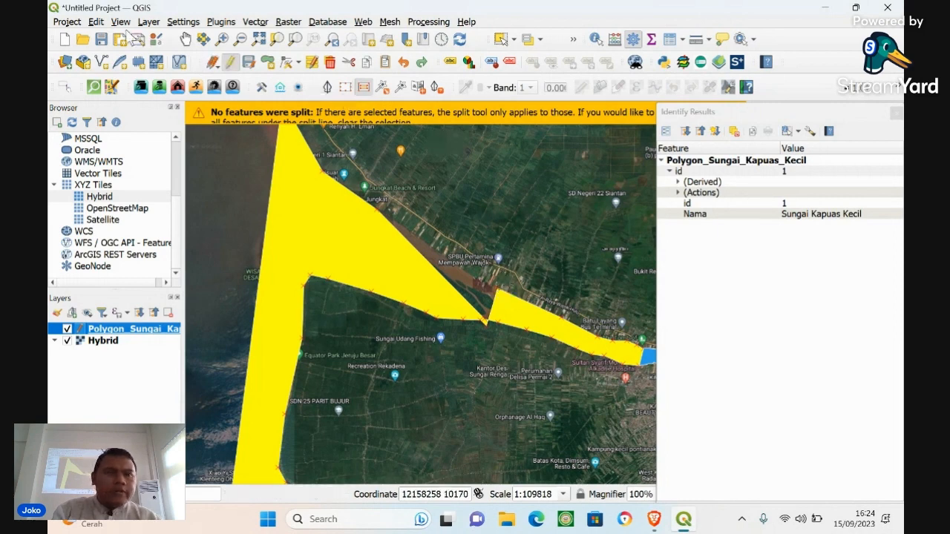
left_click(96, 22)
mouse_move(250, 286)
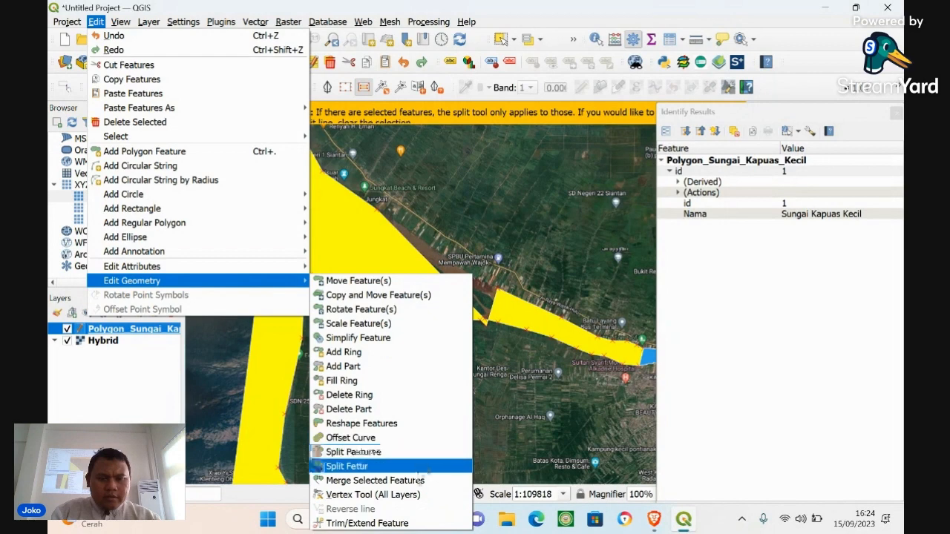
left_click(409, 468)
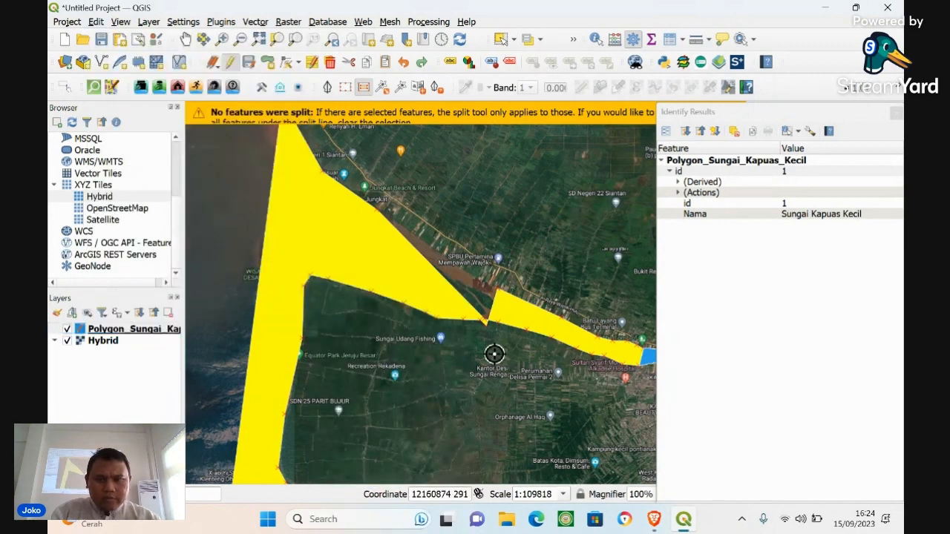
right_click(483, 293)
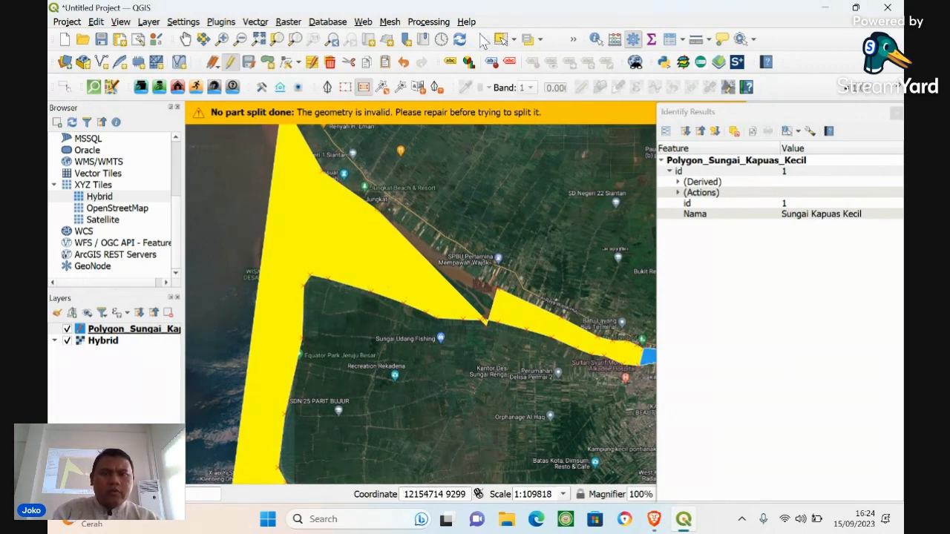
Reselect the estuary polygon, retry Split Features across it near Berembang, and clear the selection
left_click(502, 39)
left_click(494, 186)
left_click(446, 307)
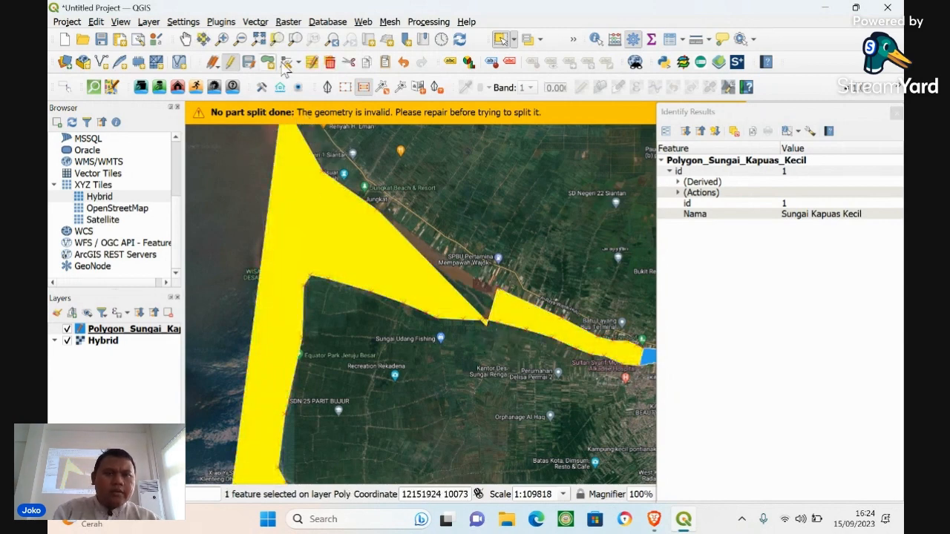
left_click(95, 21)
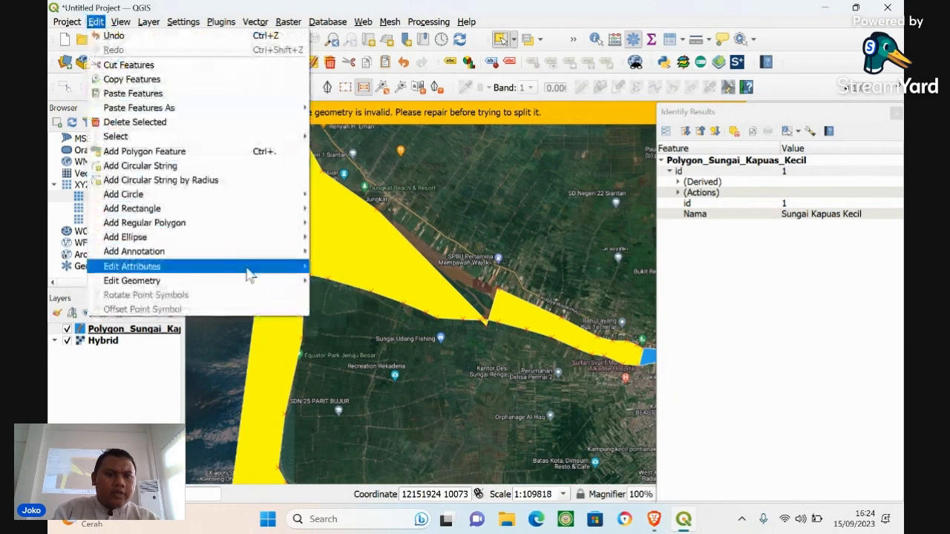
mouse_move(257, 282)
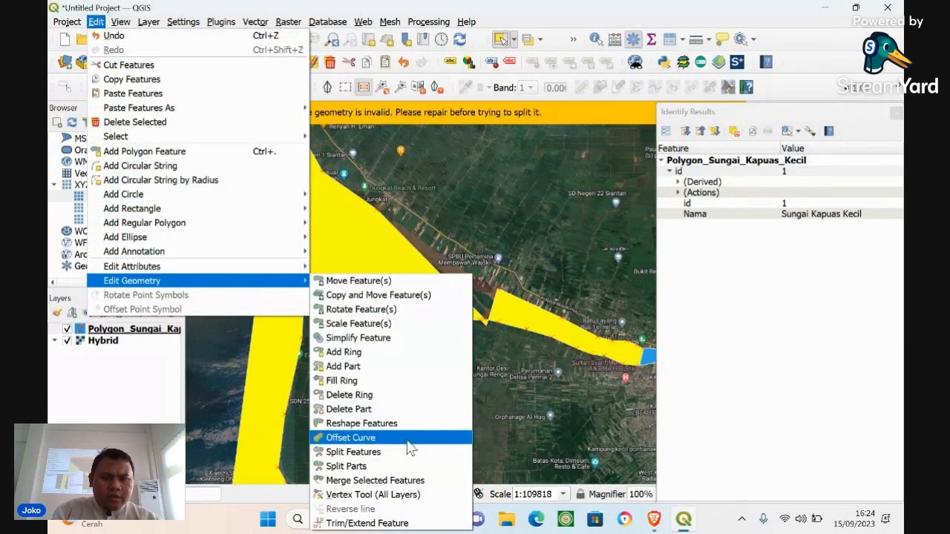
left_click(407, 454)
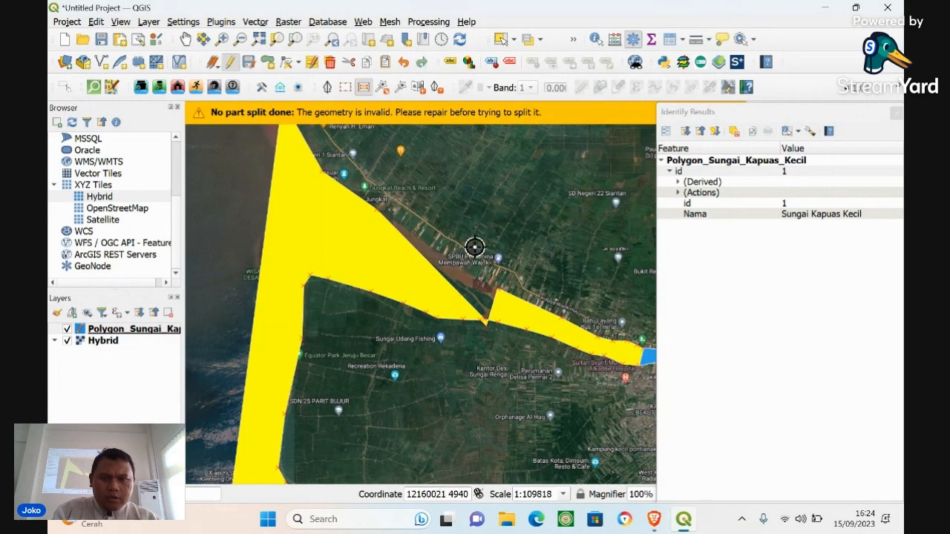
left_click(503, 44)
left_click(513, 138)
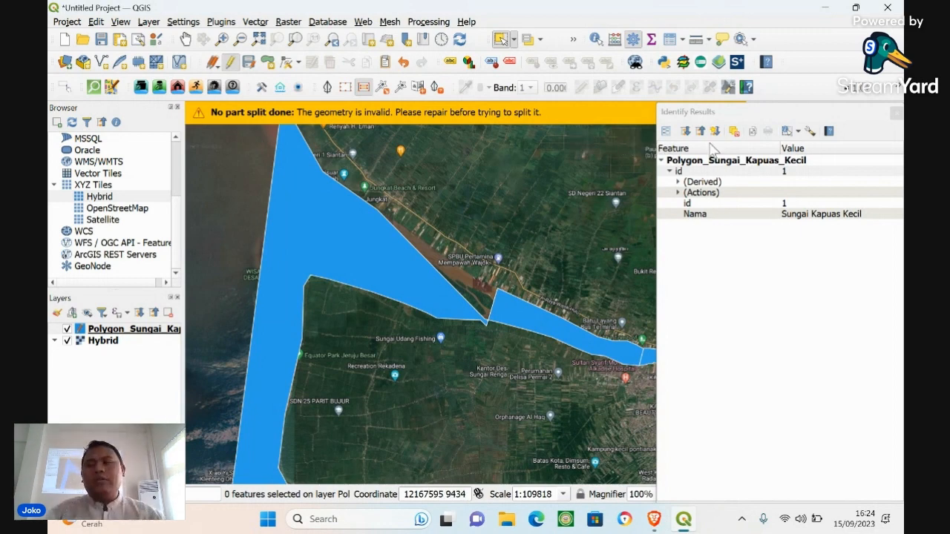
Close the Identify Results and dismiss the split warnings above the map
left_click(896, 113)
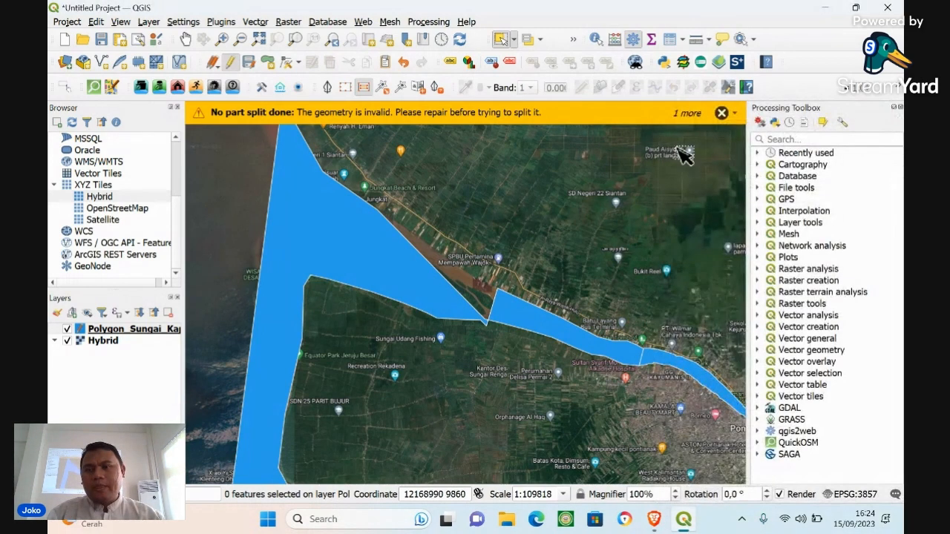
left_click(722, 115)
left_click(721, 115)
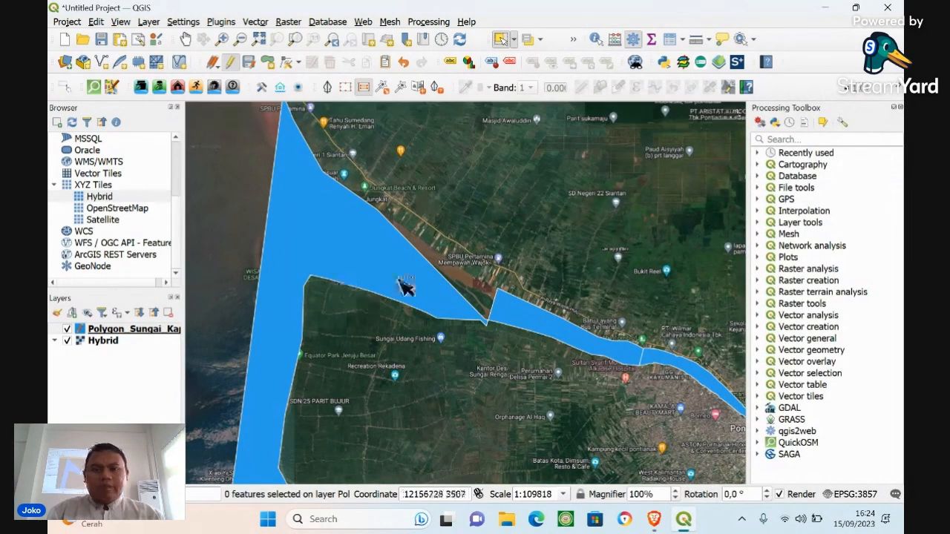
Run Fix geometries on all features of the Polygon_Sungai_Kapuas_Kecil layer, outputting to a temporary layer
left_click(405, 268)
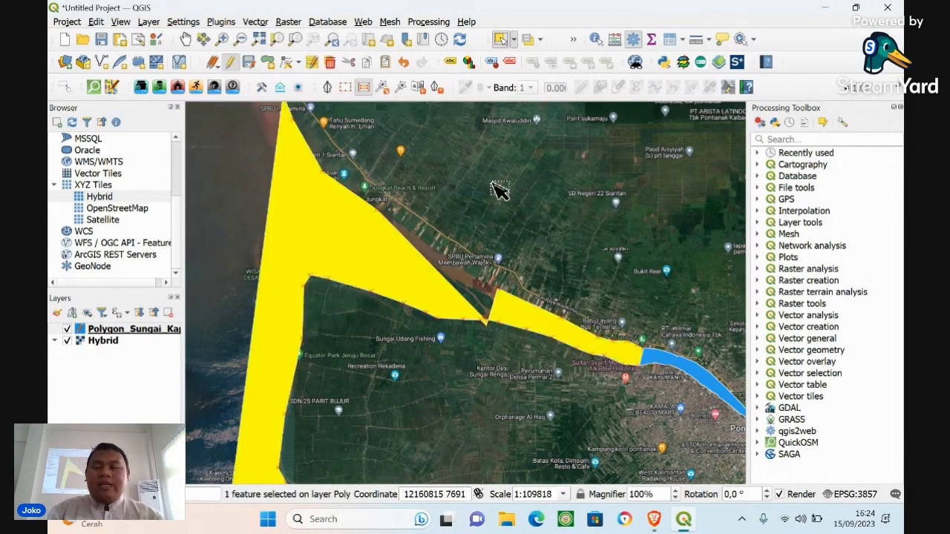
left_click(813, 139)
type("fix")
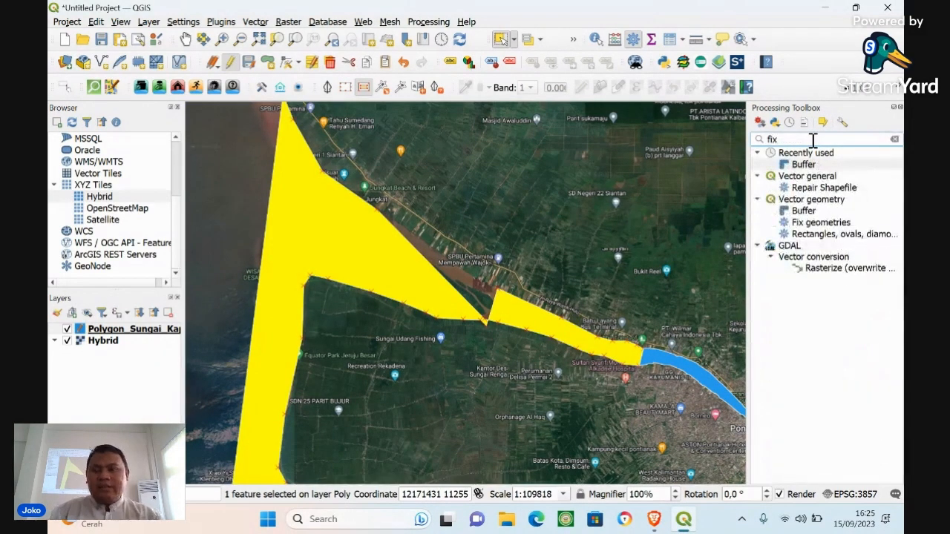
left_click(823, 225)
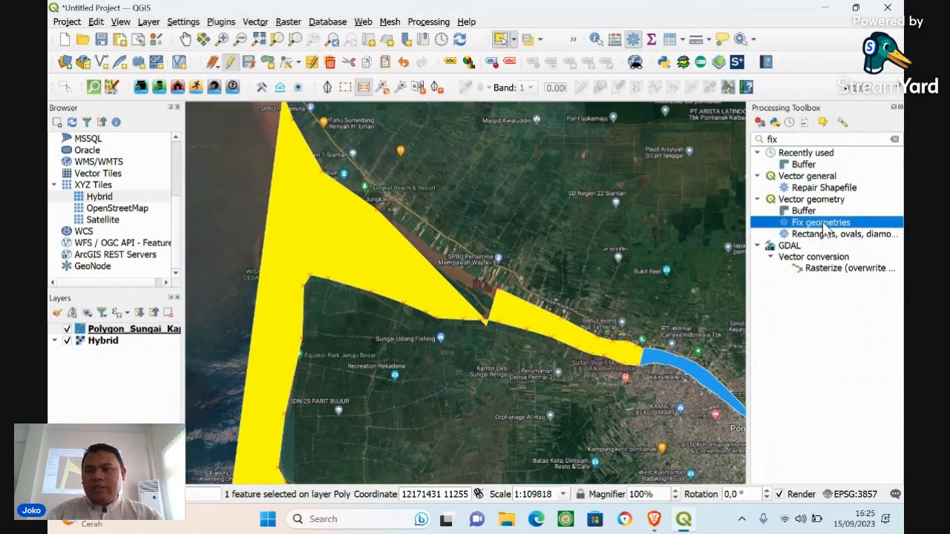
double_click(824, 227)
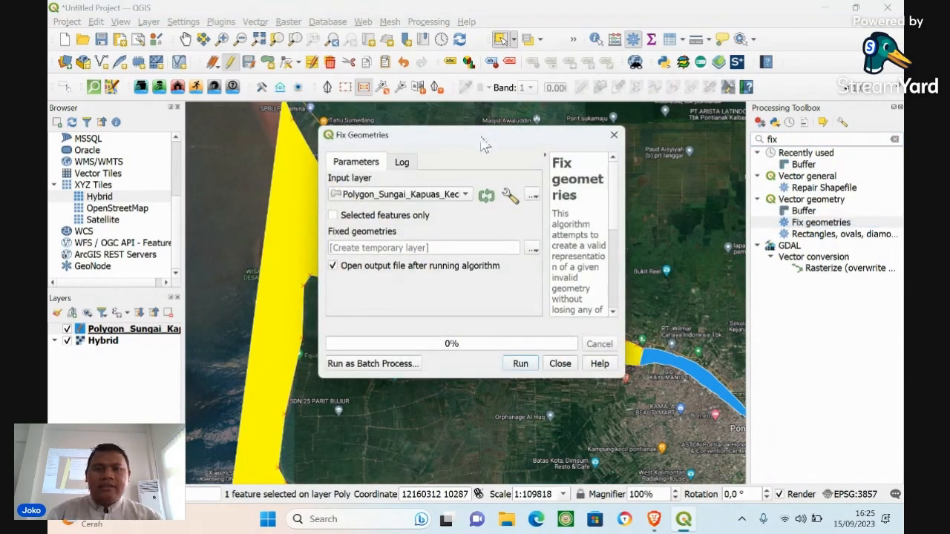
left_click_drag(483, 145, 657, 53)
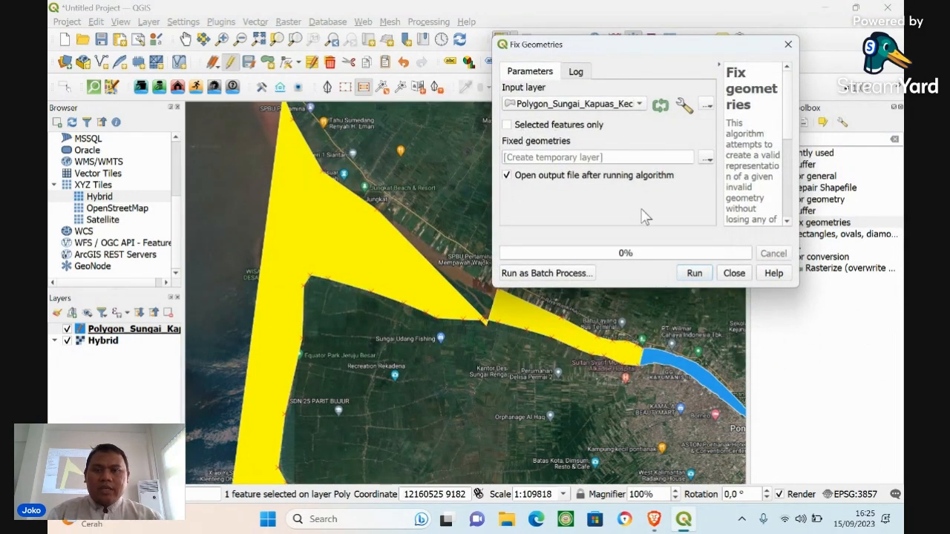
left_click(704, 274)
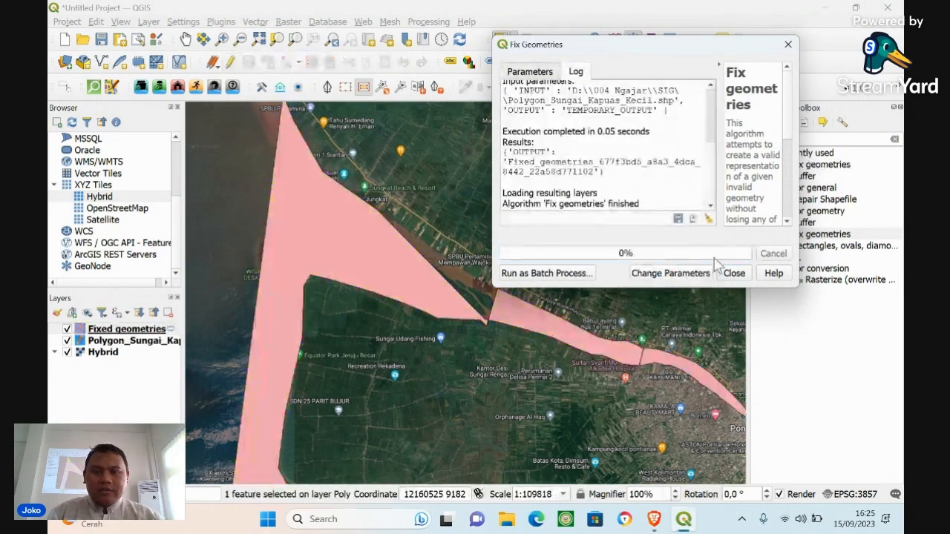
left_click(734, 273)
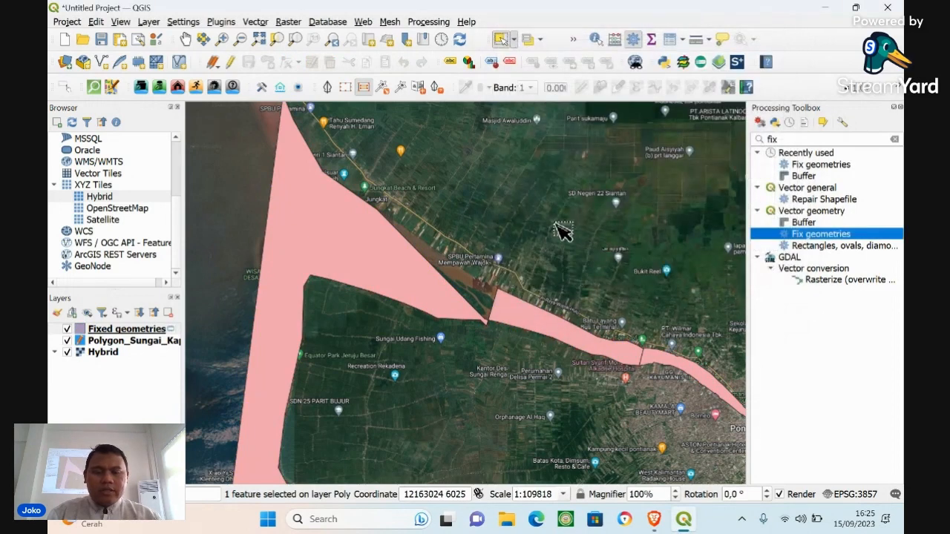
Select the estuary polygon in the Fixed geometries layer, enable editing, and split it at the narrow neck near SPBU Pertamina Mempawah
left_click(370, 241)
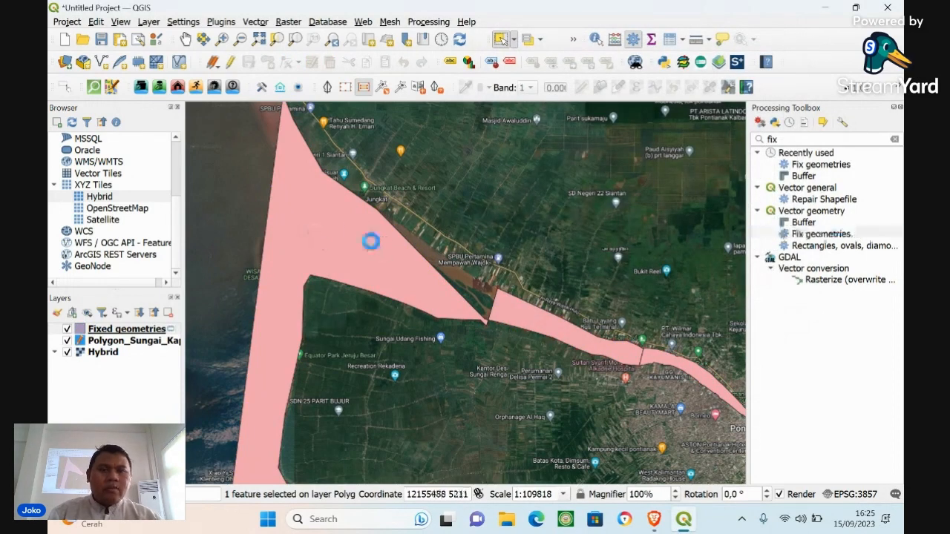
left_click(228, 65)
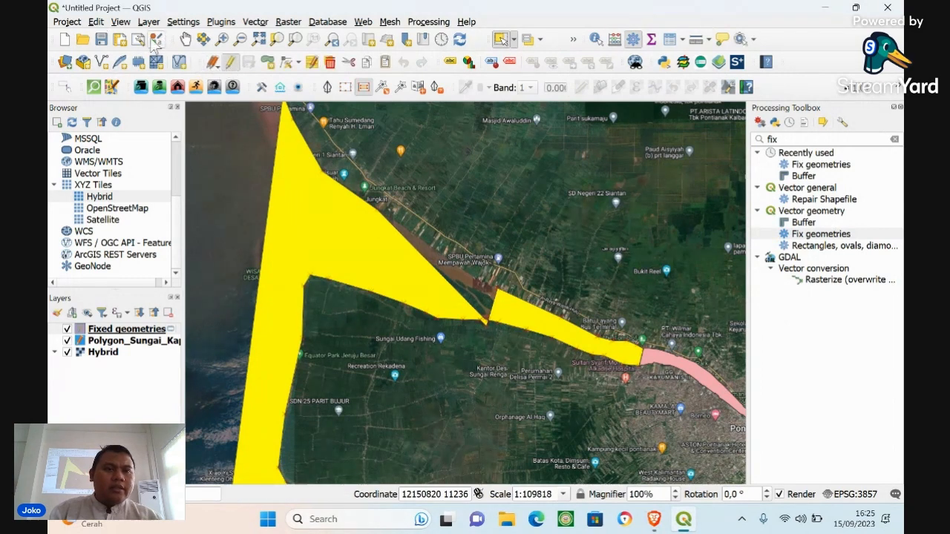
left_click(96, 21)
mouse_move(234, 281)
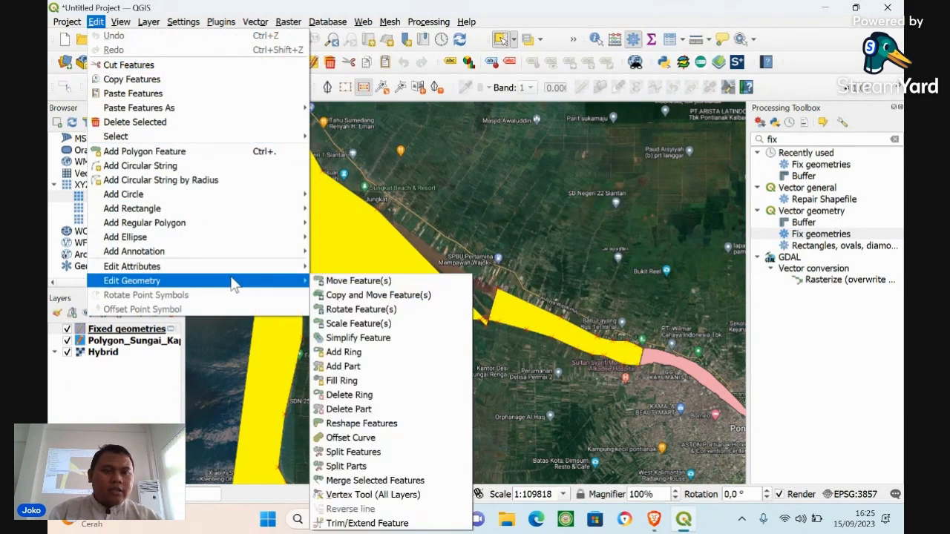
left_click(395, 456)
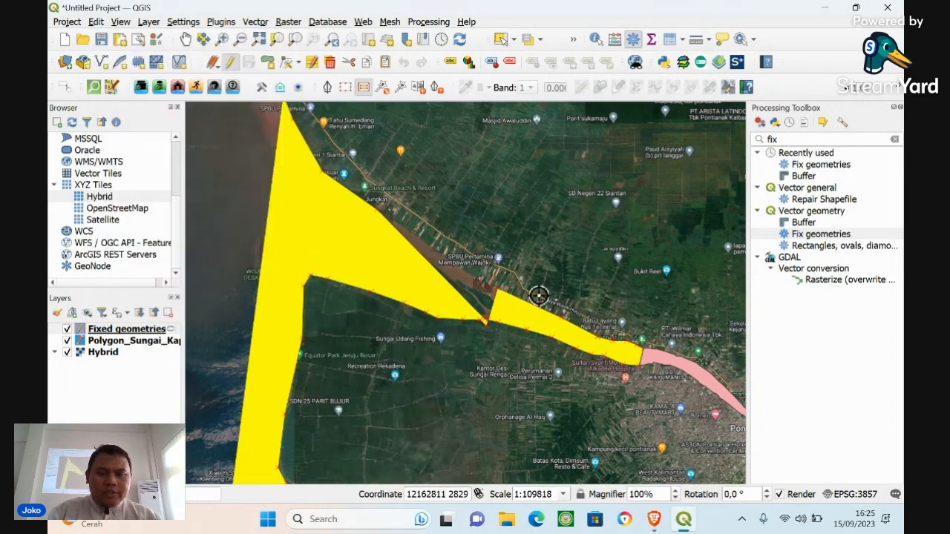
right_click(483, 286)
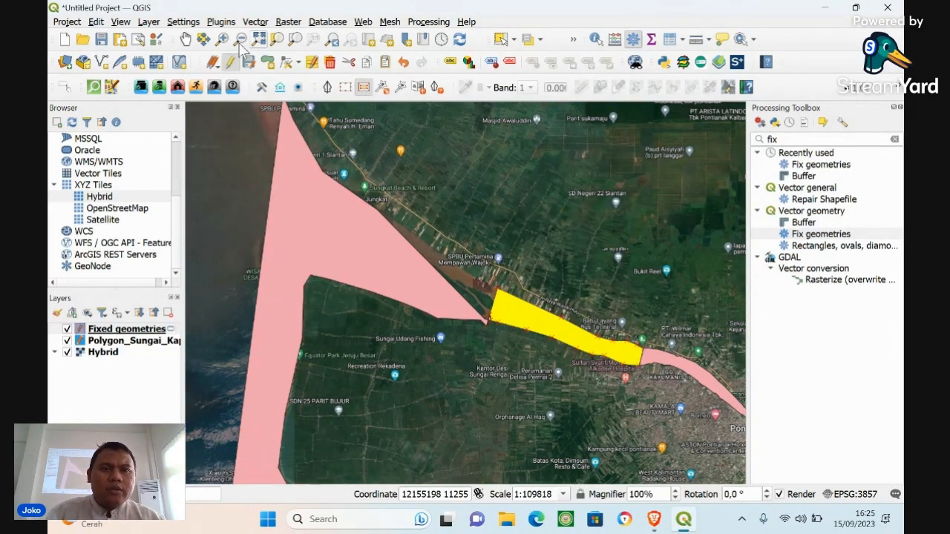
Select the triangular seaward part of the split polygon in Fixed geometries and delete it
left_click(502, 41)
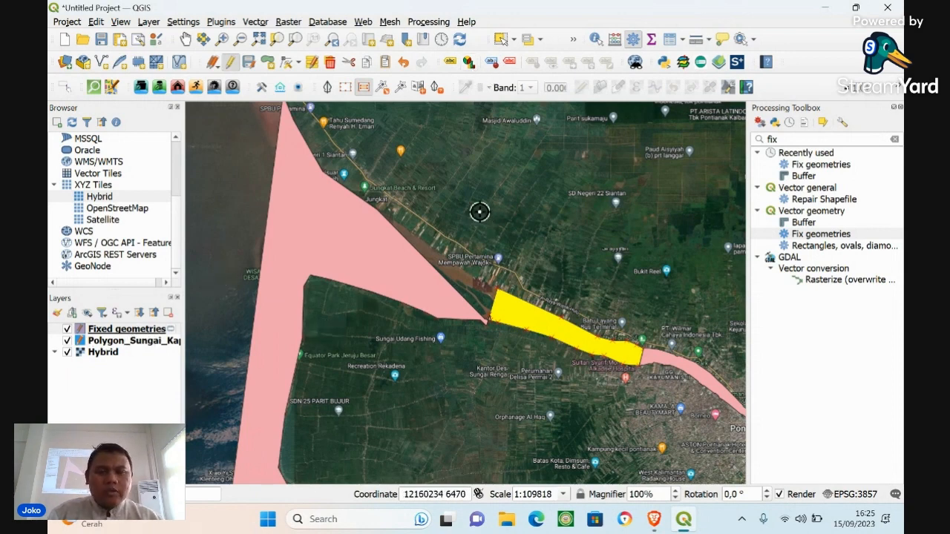
left_click(503, 41)
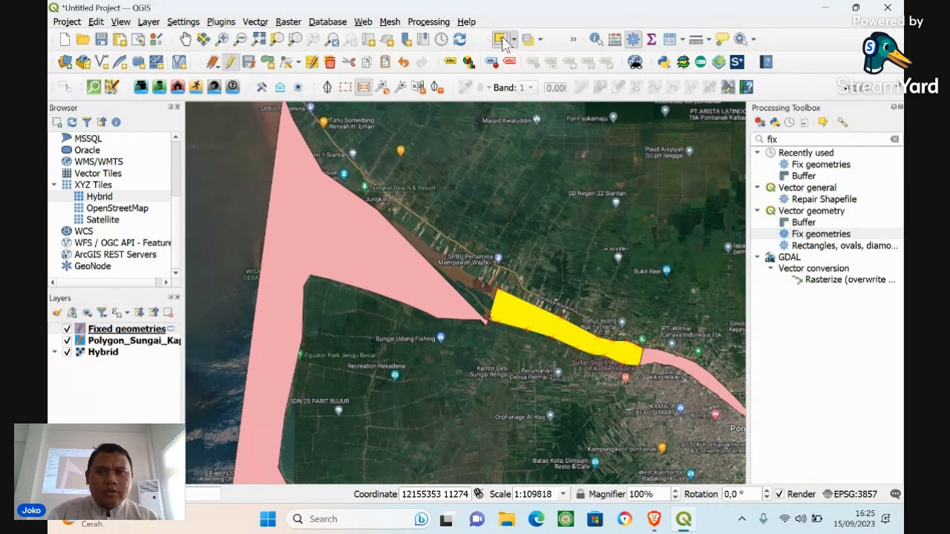
left_click(599, 238)
left_click(584, 337)
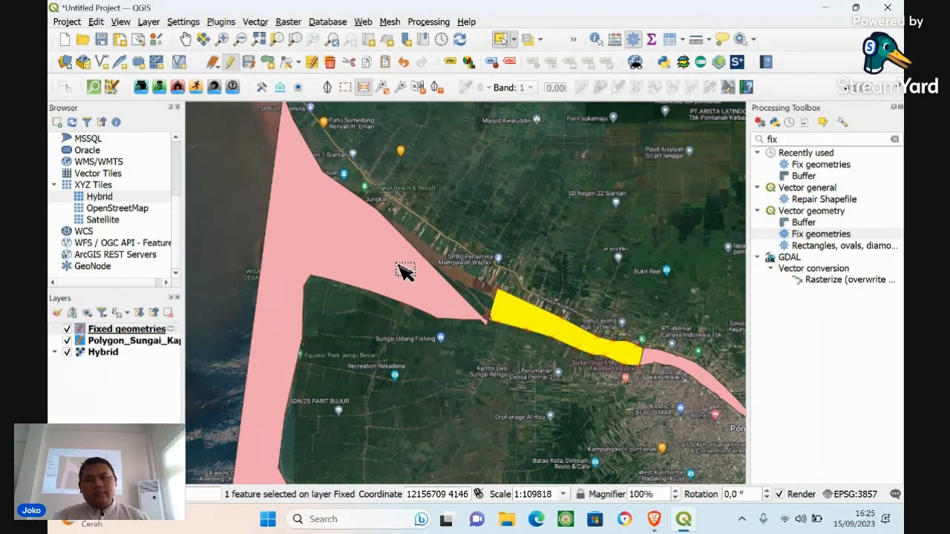
left_click(399, 272)
left_click(544, 328)
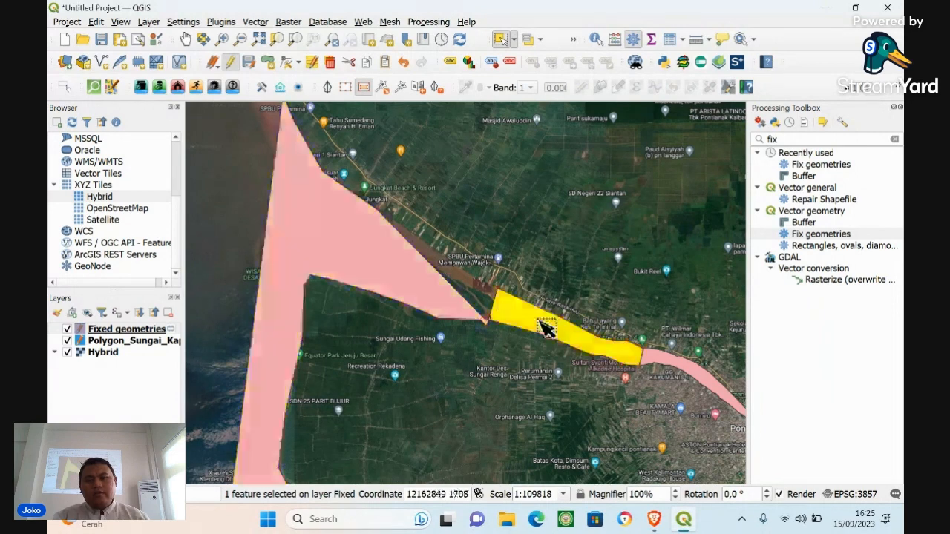
left_click(351, 233)
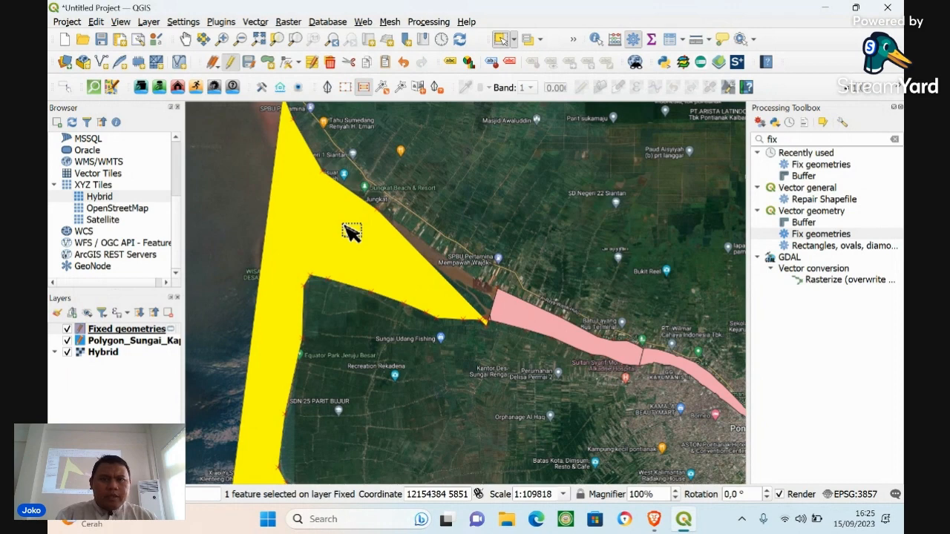
left_click(330, 64)
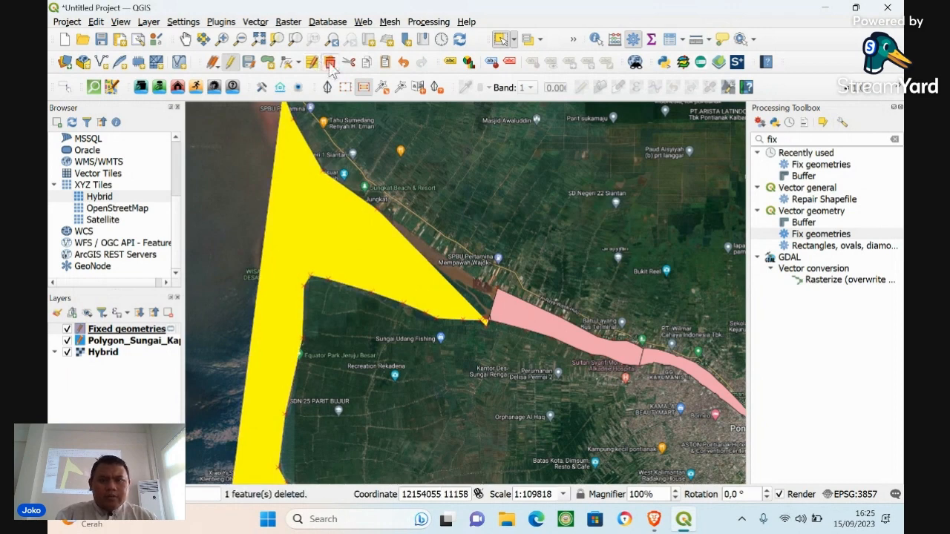
Delete the unsplit estuary polygon from the Polygon_Sungai_Kapuas_Kecil layer
left_click(151, 341)
left_click(345, 251)
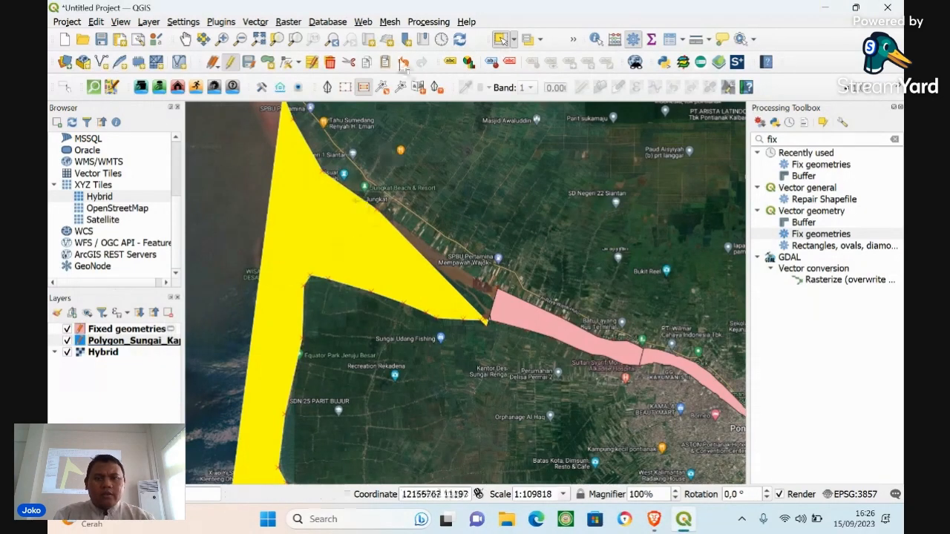
left_click(331, 65)
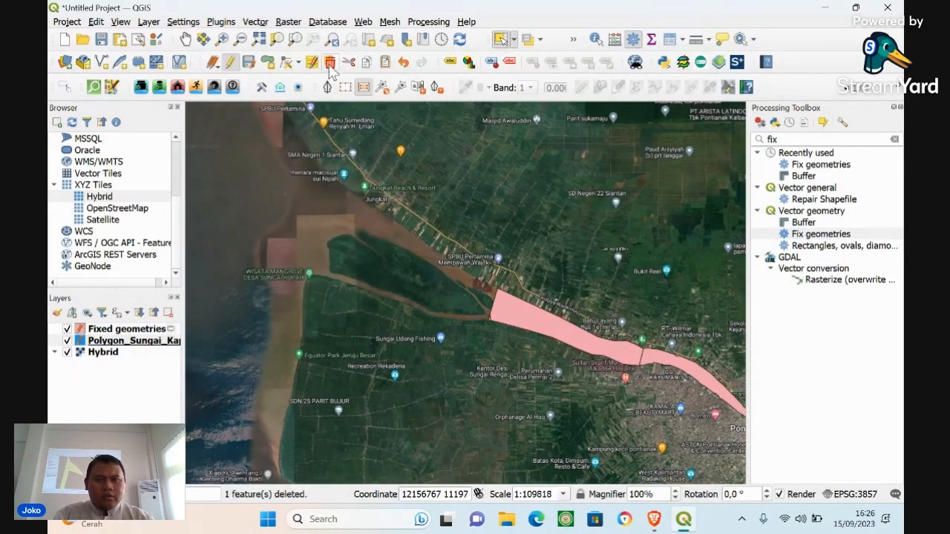
Copy the river-side part of the split polygon from Fixed geometries and paste it into Polygon_Sungai_Kapuas_Kecil
left_click(140, 329)
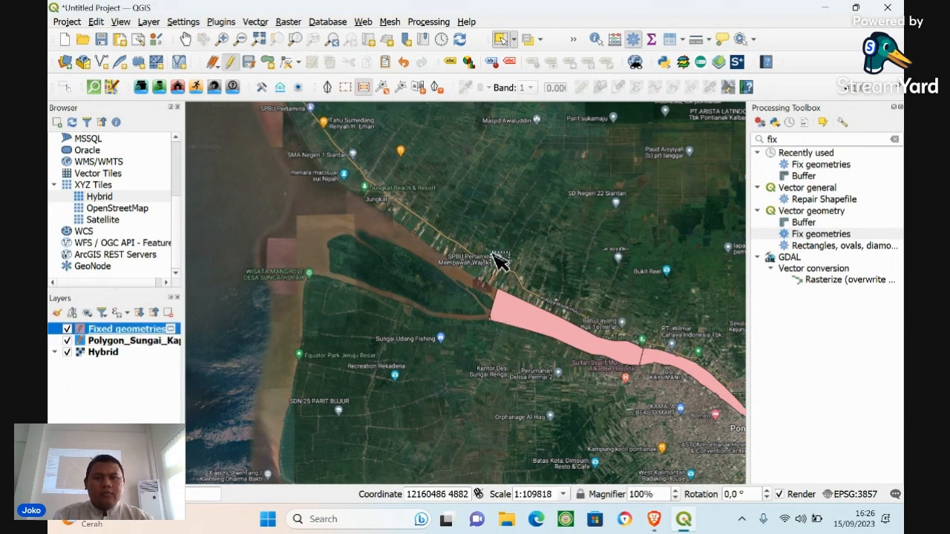
left_click(67, 329)
left_click(67, 329)
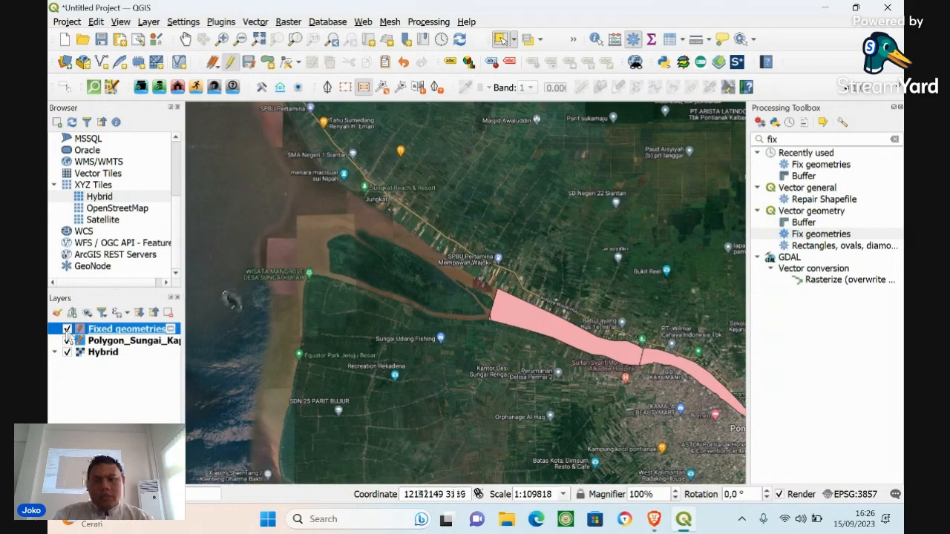
left_click(185, 39)
left_click_drag(596, 308, 476, 242)
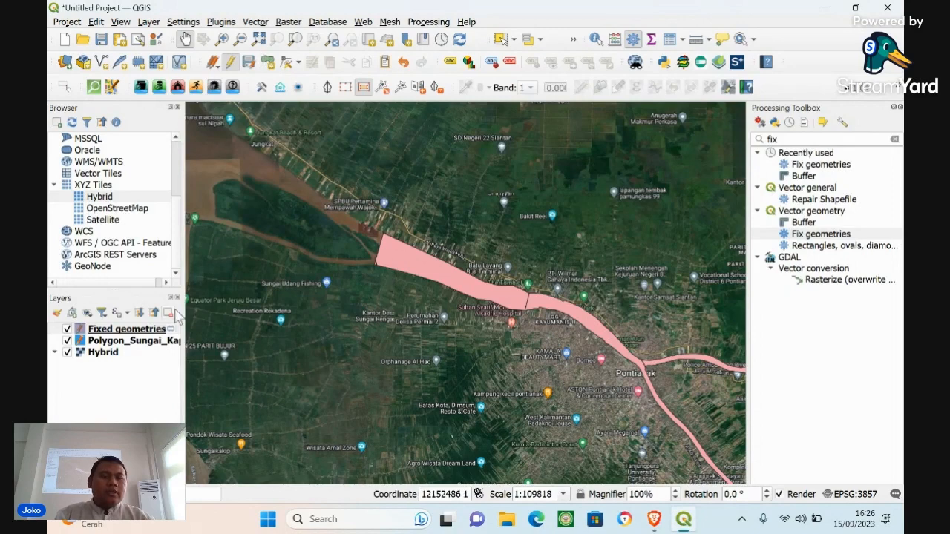
left_click(502, 40)
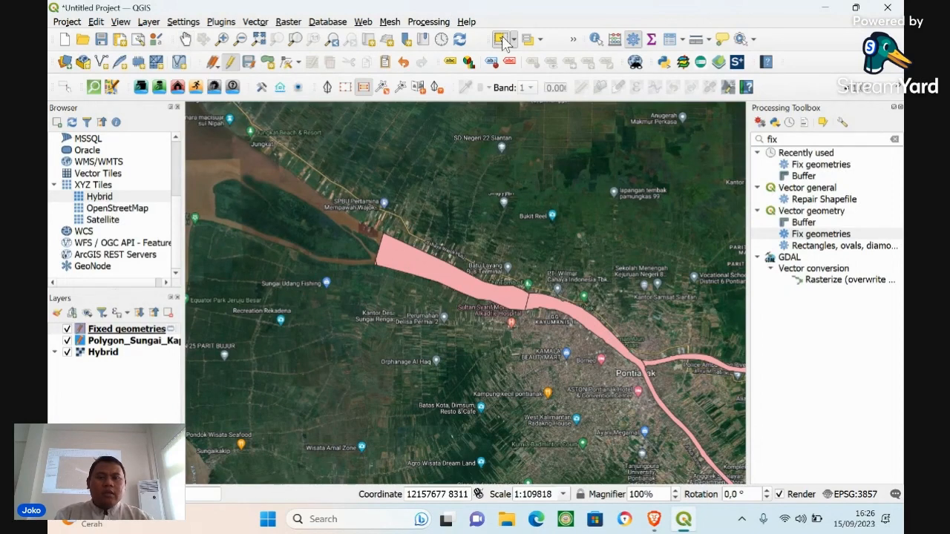
left_click(455, 275)
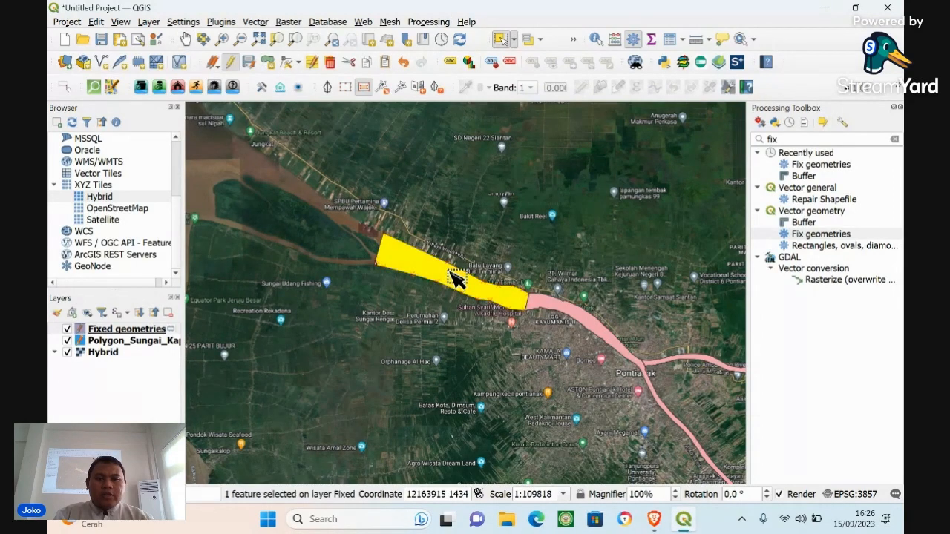
left_click(97, 22)
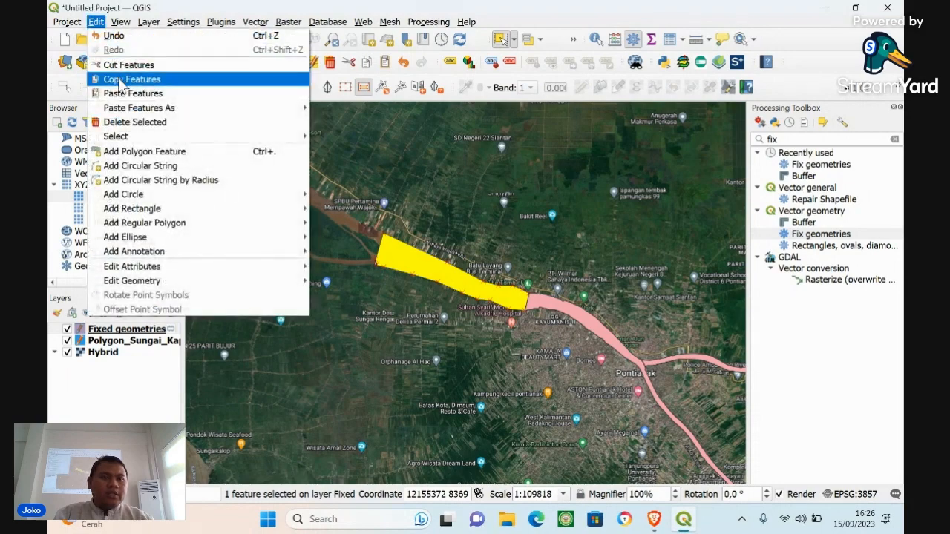
left_click(122, 79)
left_click(112, 344)
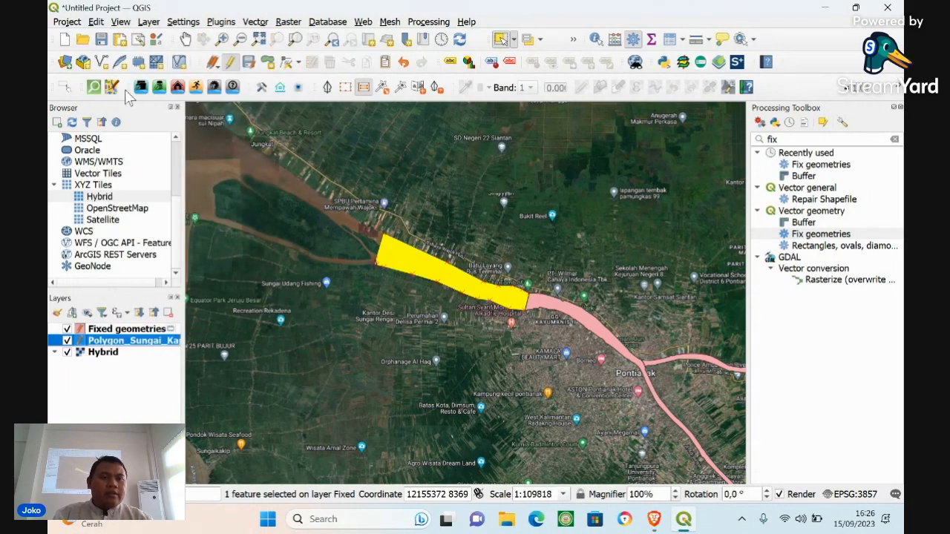
left_click(97, 22)
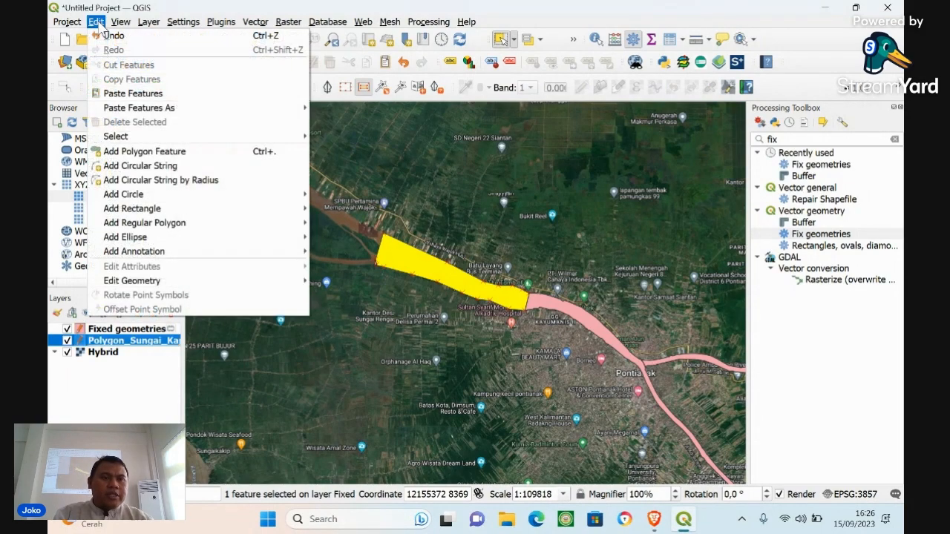
left_click(131, 93)
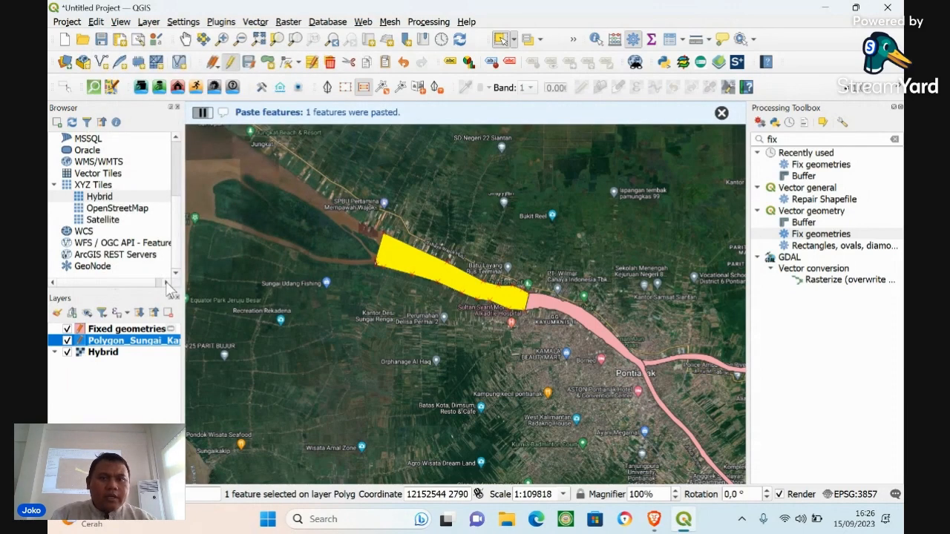
Remove the Fixed geometries layer with its edits discarded, and save the edits to Polygon_Sungai_Kapuas_Kecil
left_click(130, 331)
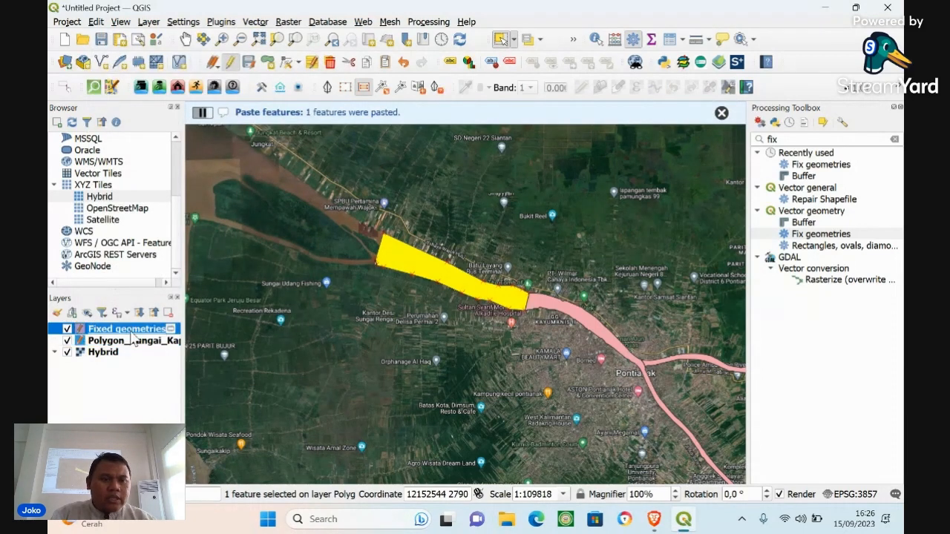
left_click(169, 327)
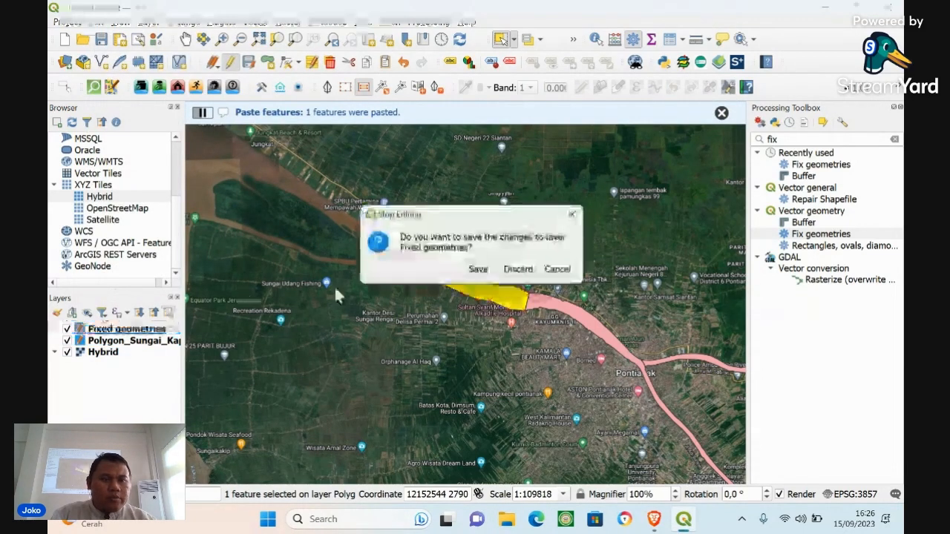
left_click(518, 269)
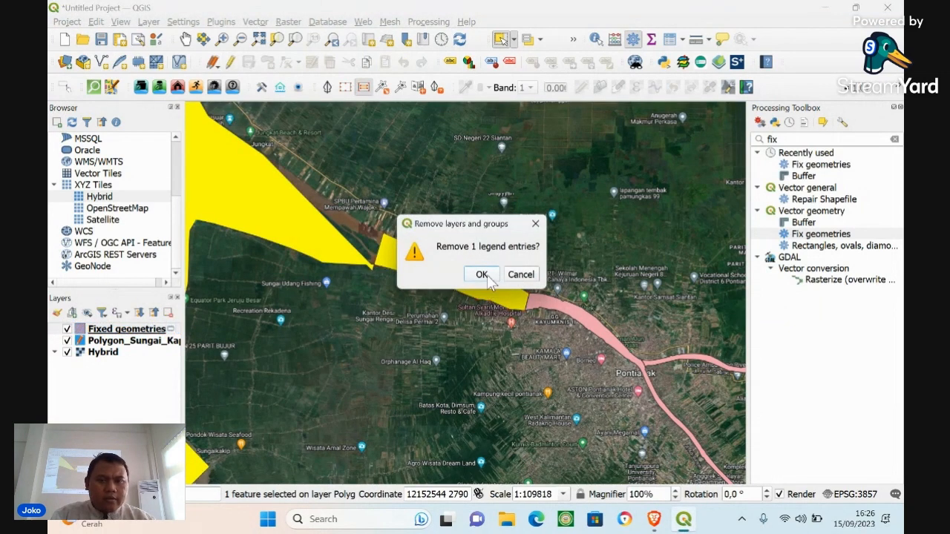
left_click(486, 278)
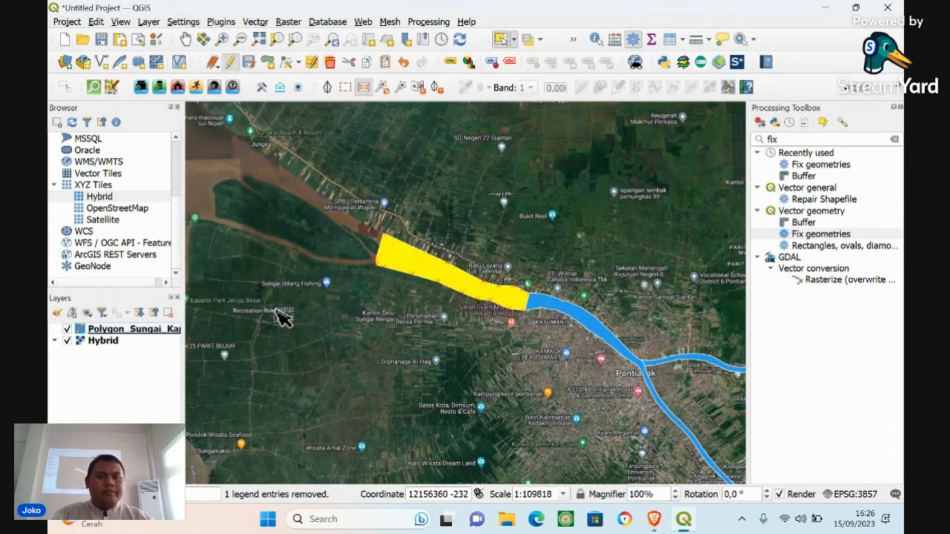
left_click(231, 62)
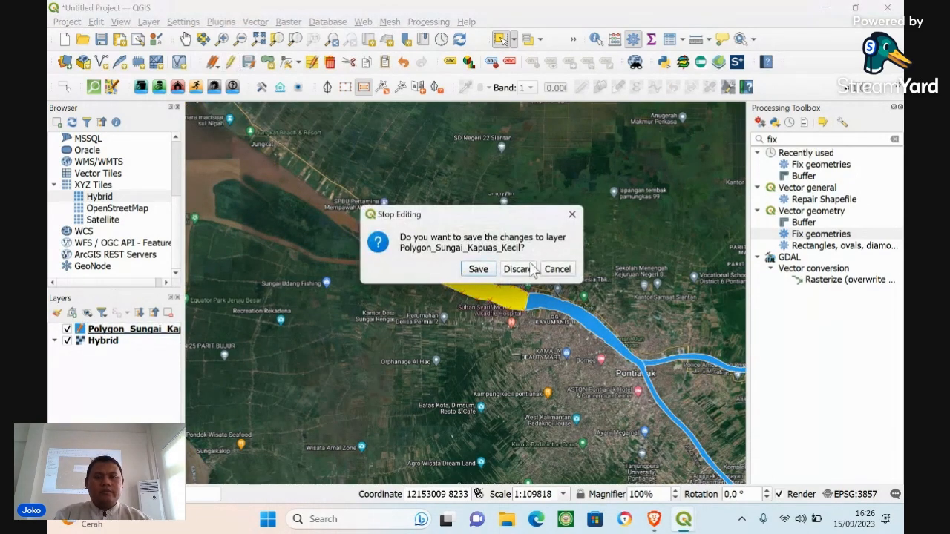
left_click(481, 272)
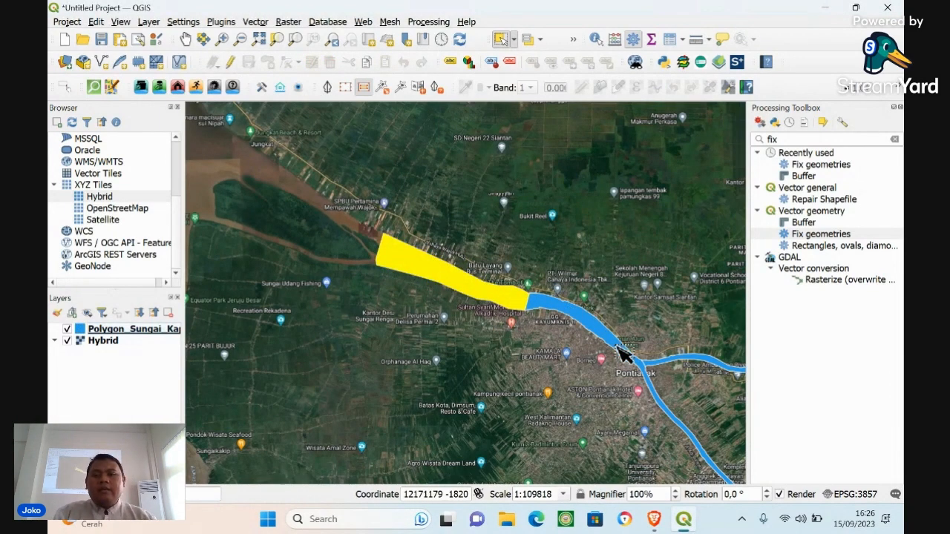
Select the river polygons in turn and examine the shared boundary between the pasted polygon and its upstream neighbour
left_click(657, 363)
left_click(635, 360)
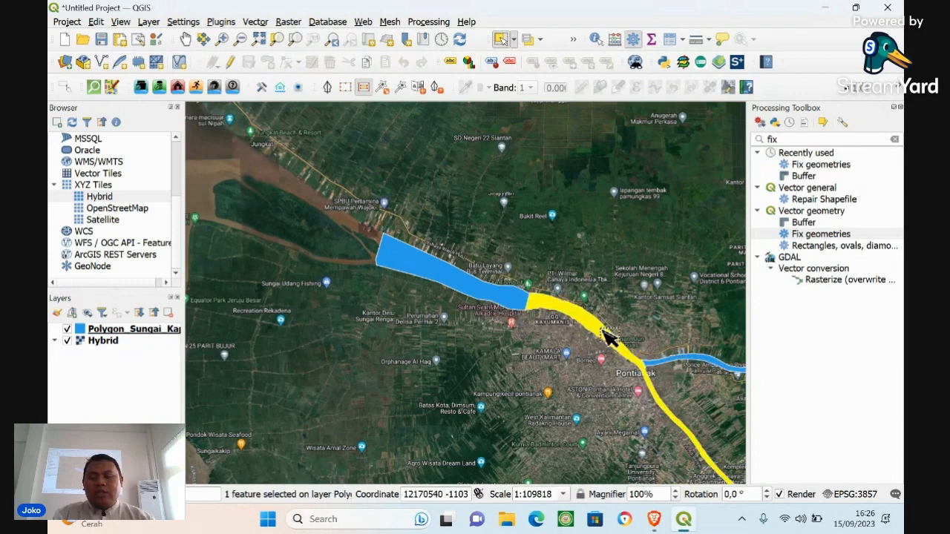
left_click(686, 363)
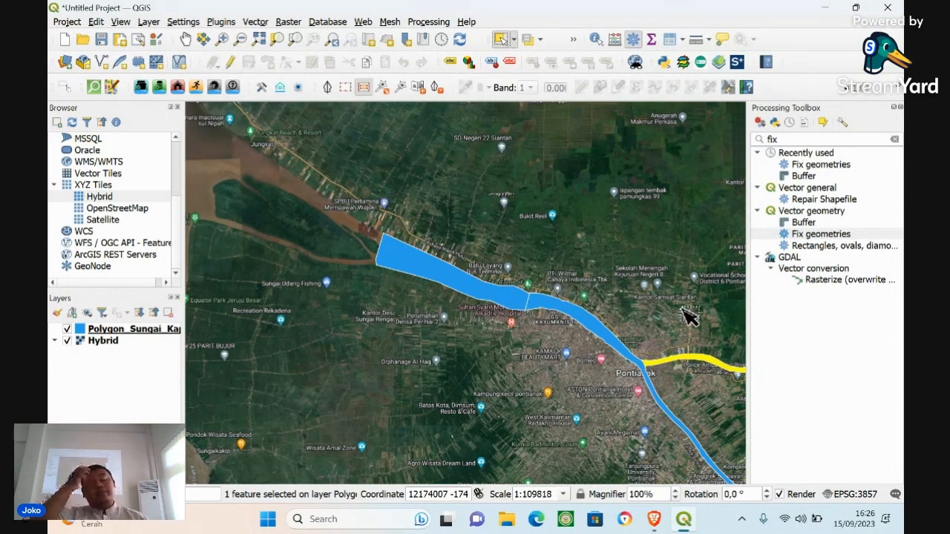
left_click(594, 330)
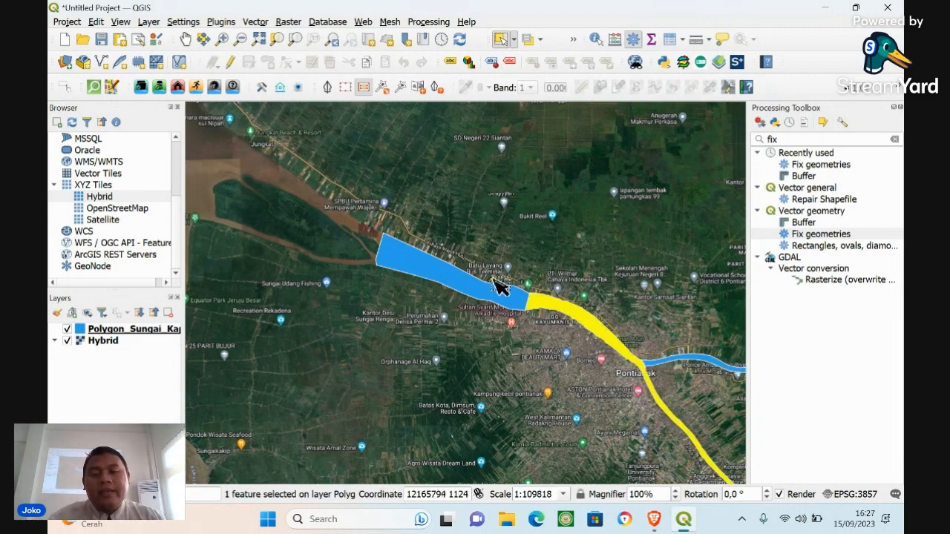
left_click(478, 291)
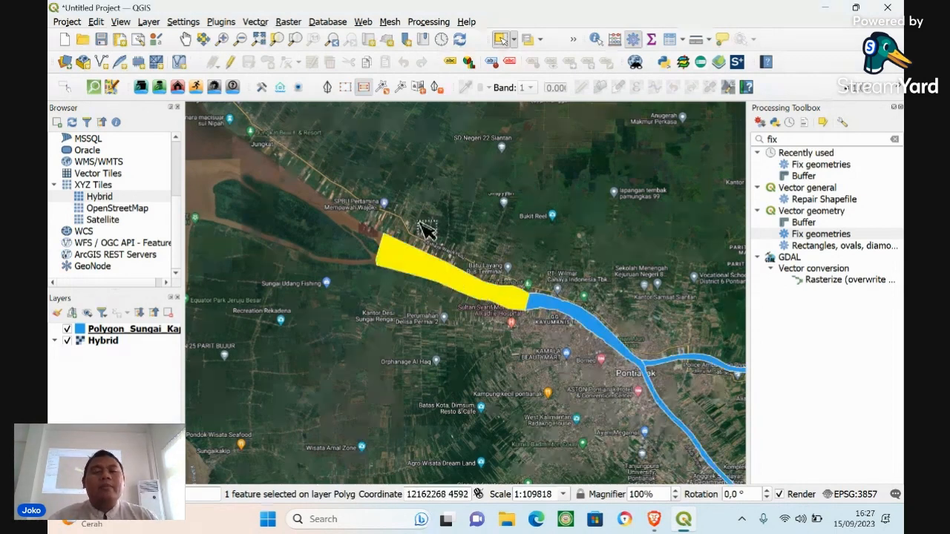
left_click(223, 38)
left_click_drag(477, 245, 575, 382)
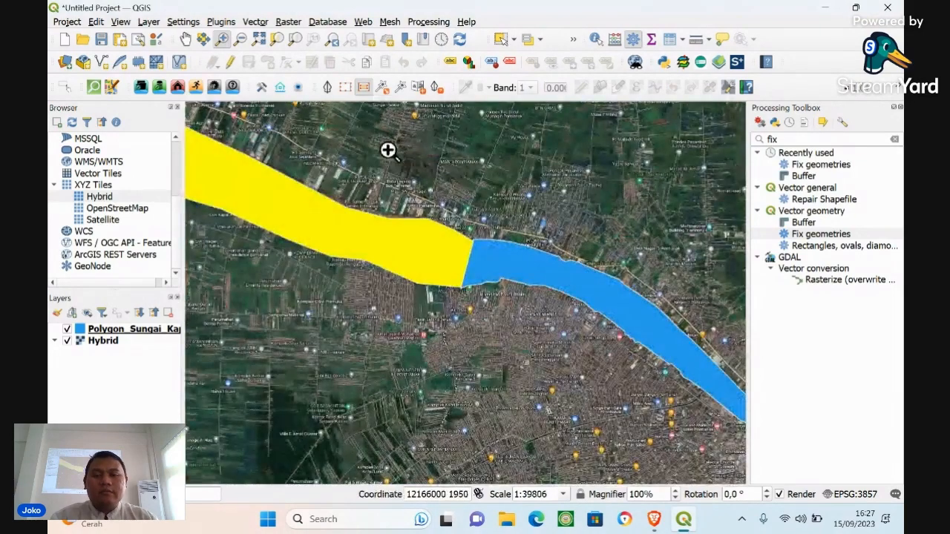
left_click_drag(389, 149, 530, 359)
left_click_drag(353, 134, 599, 425)
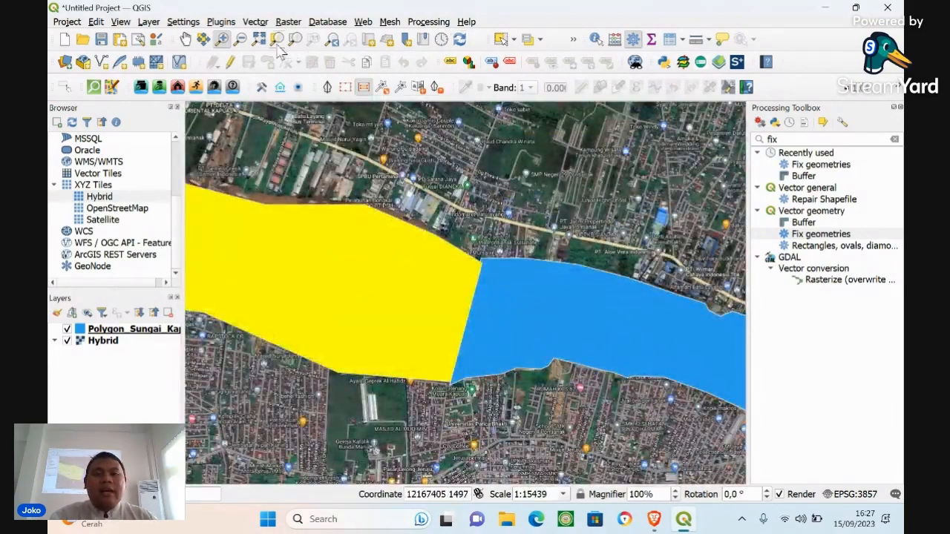
left_click(239, 38)
left_click(553, 286)
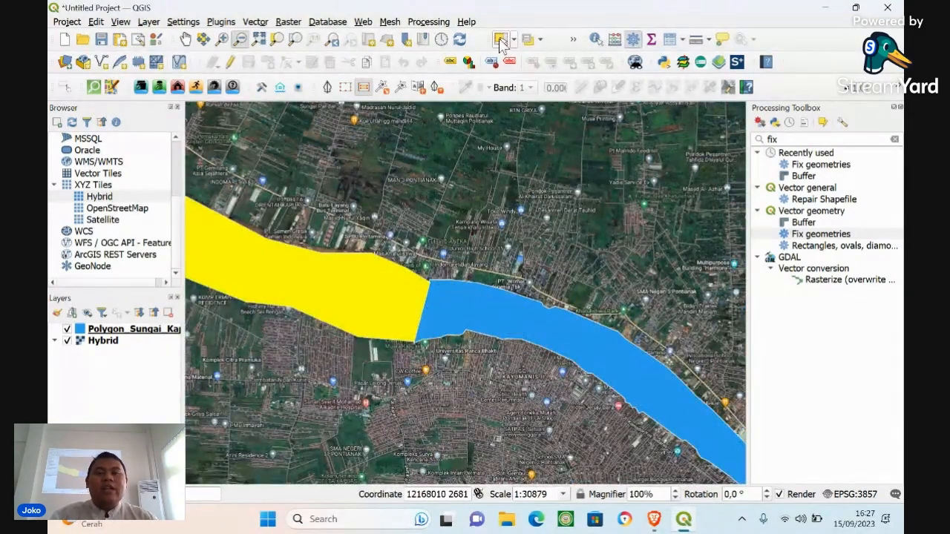
Start editing Polygon_Sungai_Kapuas_Kecil and select both the pasted downstream river polygon and its upstream neighbour
left_click(501, 40)
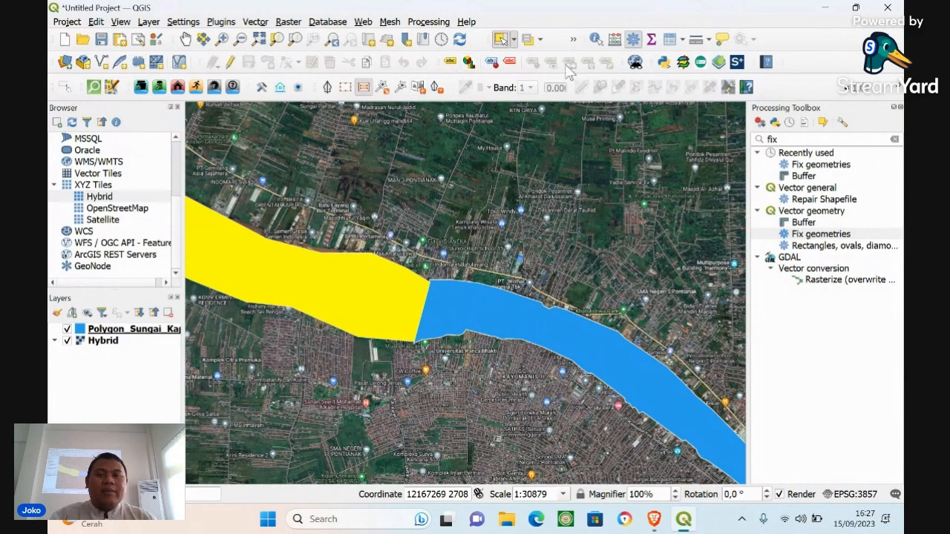
left_click(256, 22)
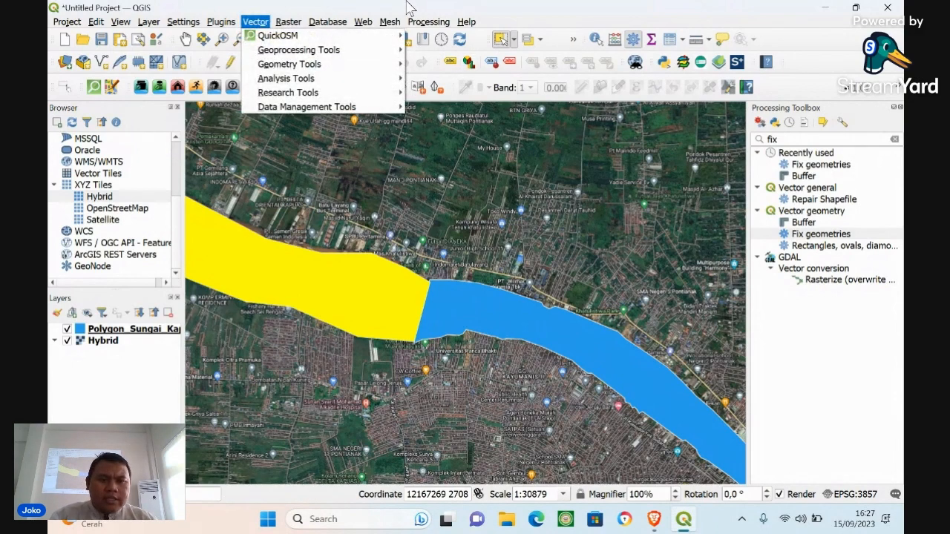
left_click(385, 11)
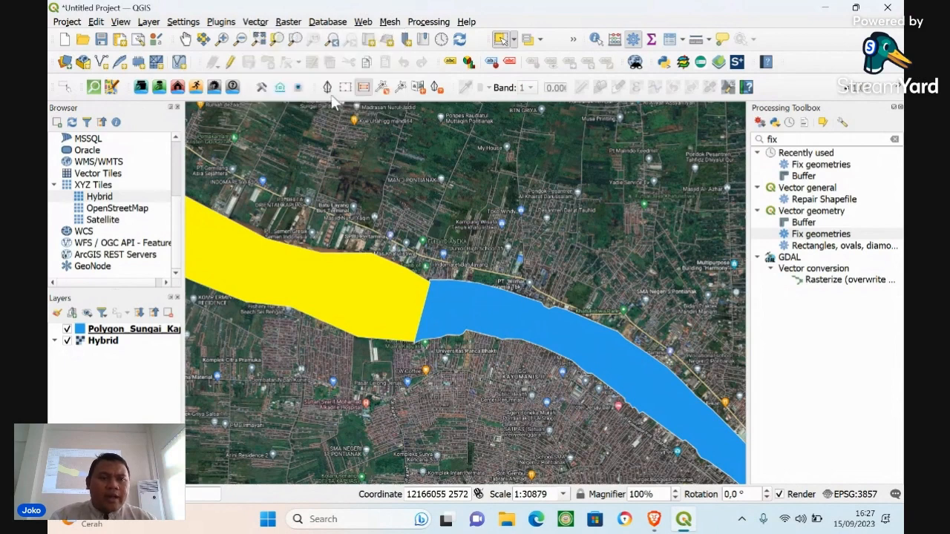
left_click(292, 269)
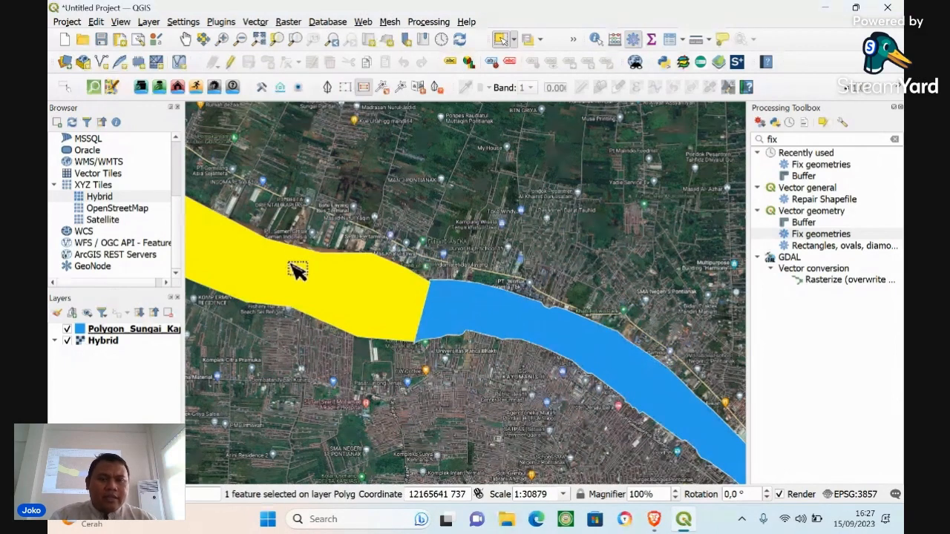
left_click(234, 60)
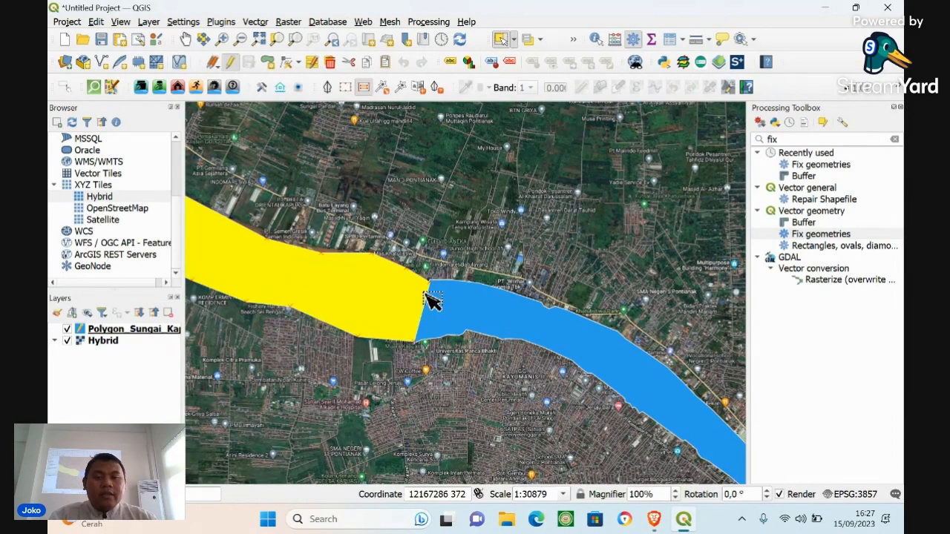
key("shift")
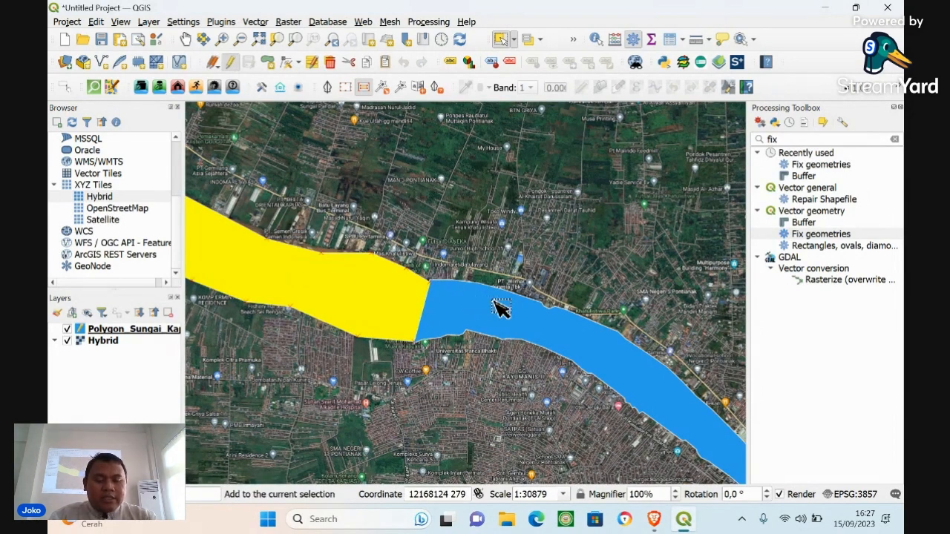
left_click(495, 302, "shift")
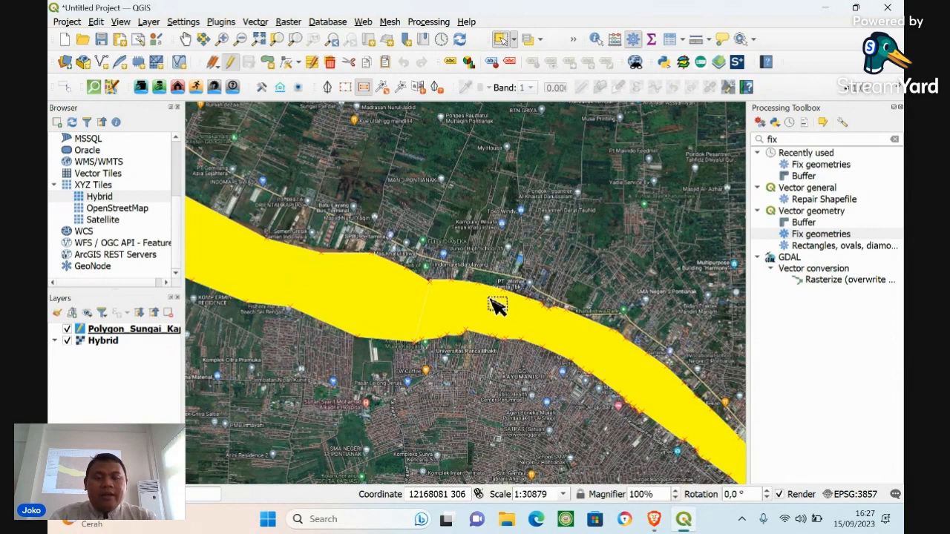
left_click(347, 279)
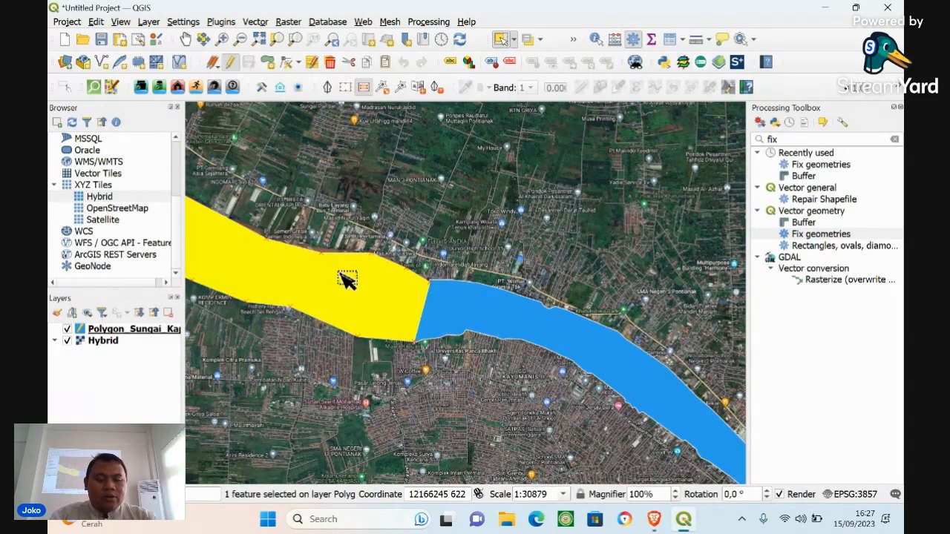
key("shift")
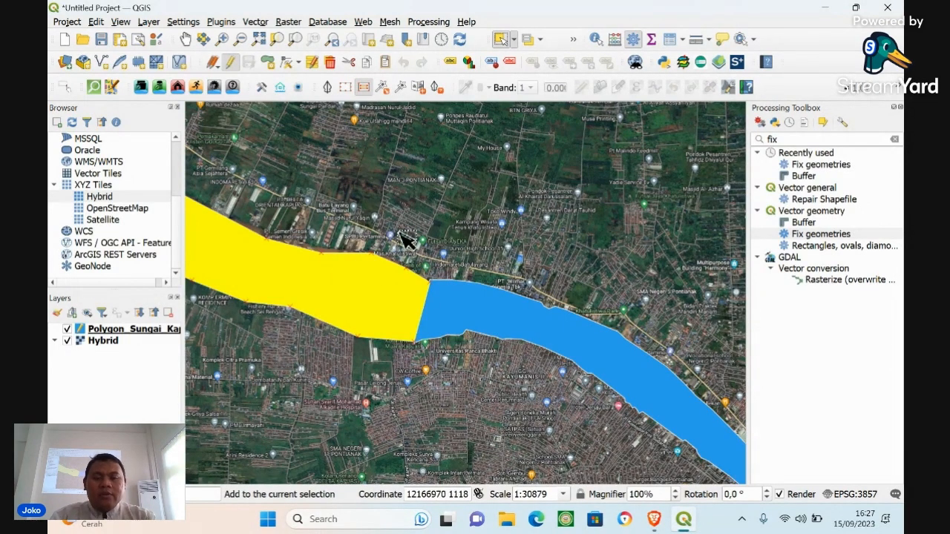
left_click(522, 331, "shift")
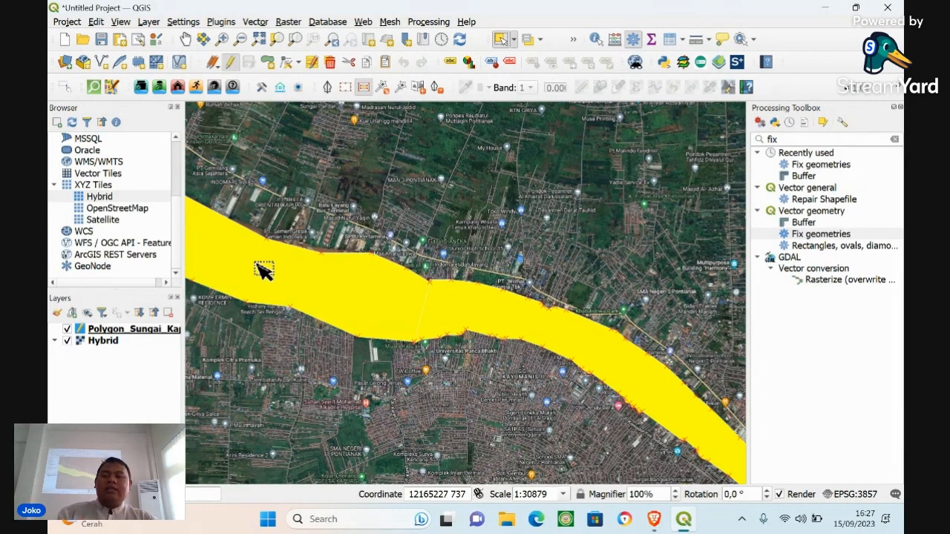
Merge the two selected river polygons into one feature, keeping id 1 and the Nama value of Feature 0 after comparing the source rows
left_click(96, 23)
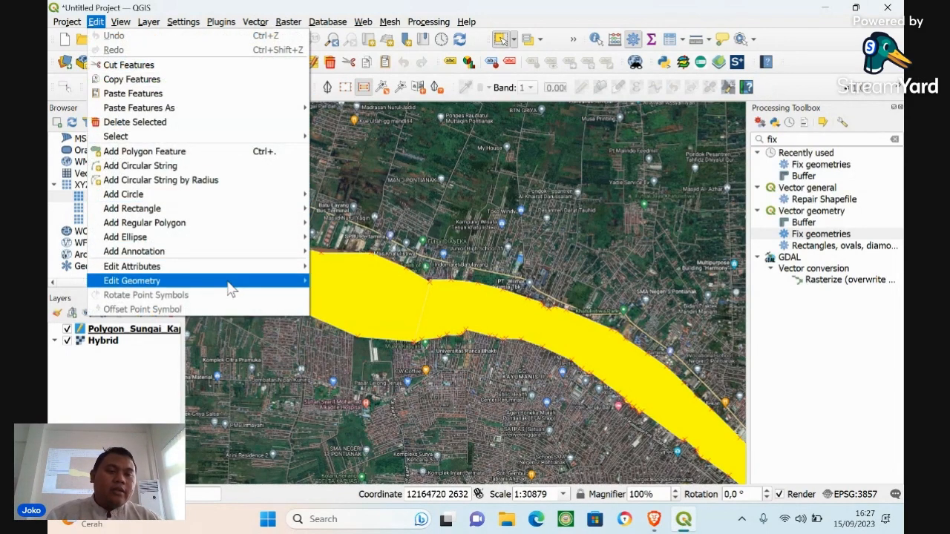
mouse_move(230, 286)
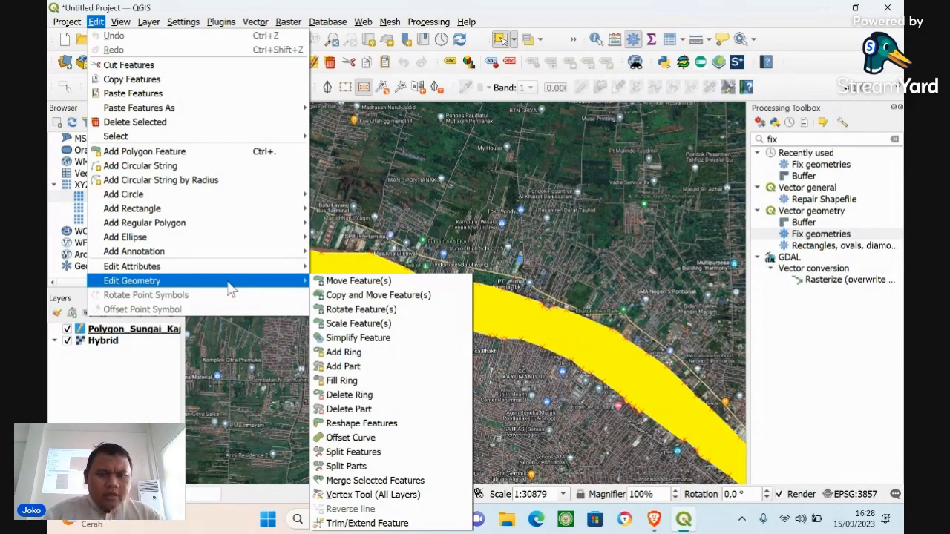
left_click(417, 481)
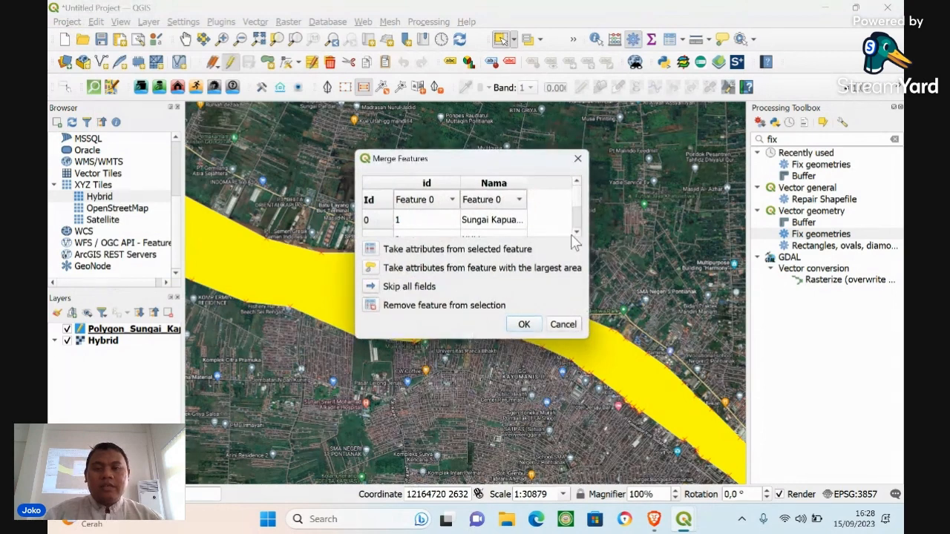
left_click(576, 232)
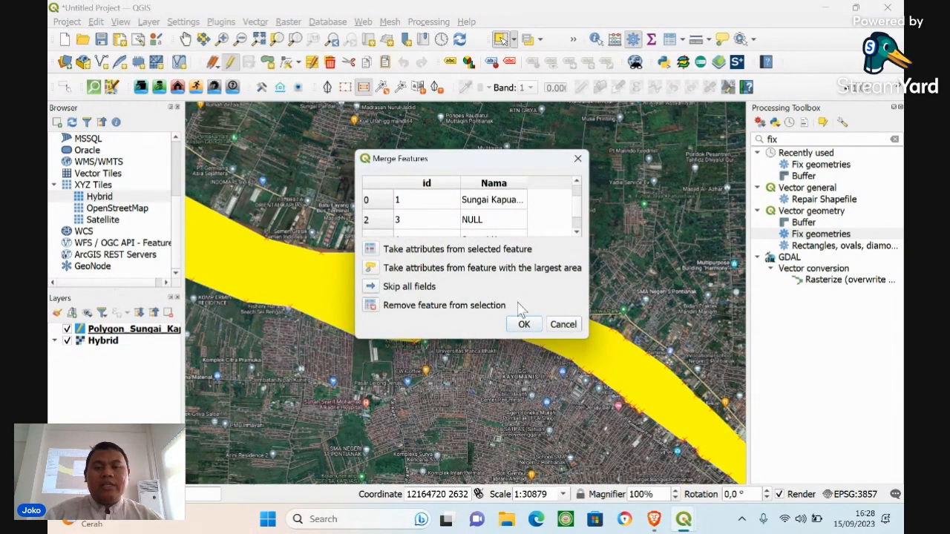
left_click(374, 201)
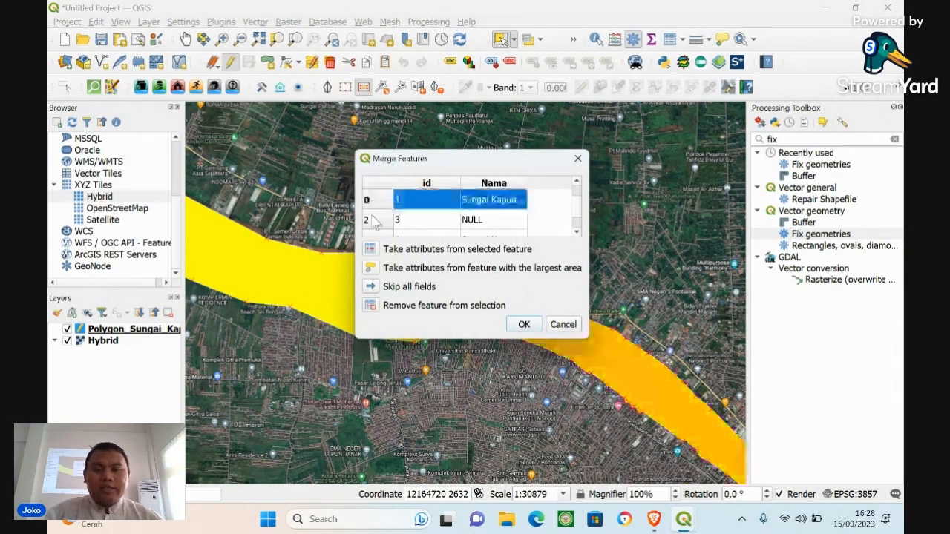
left_click(375, 221)
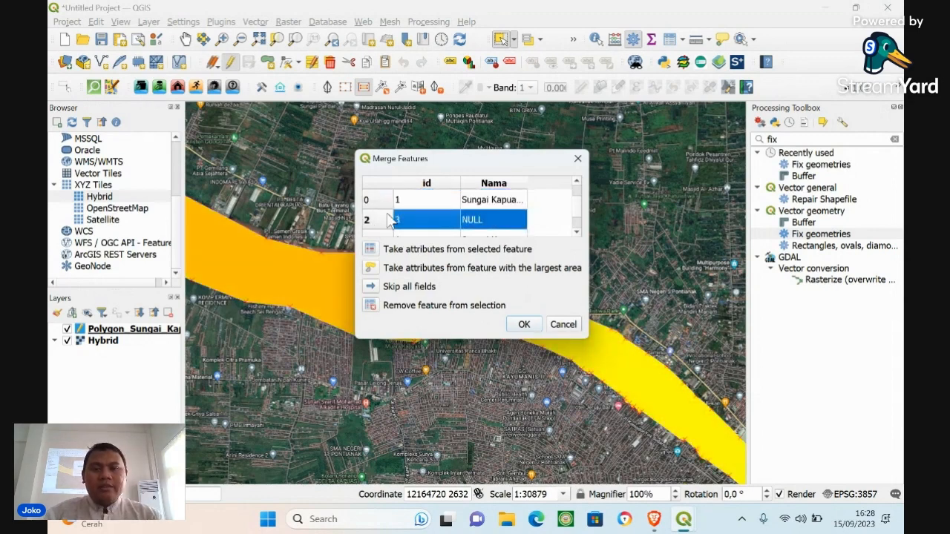
left_click(388, 201)
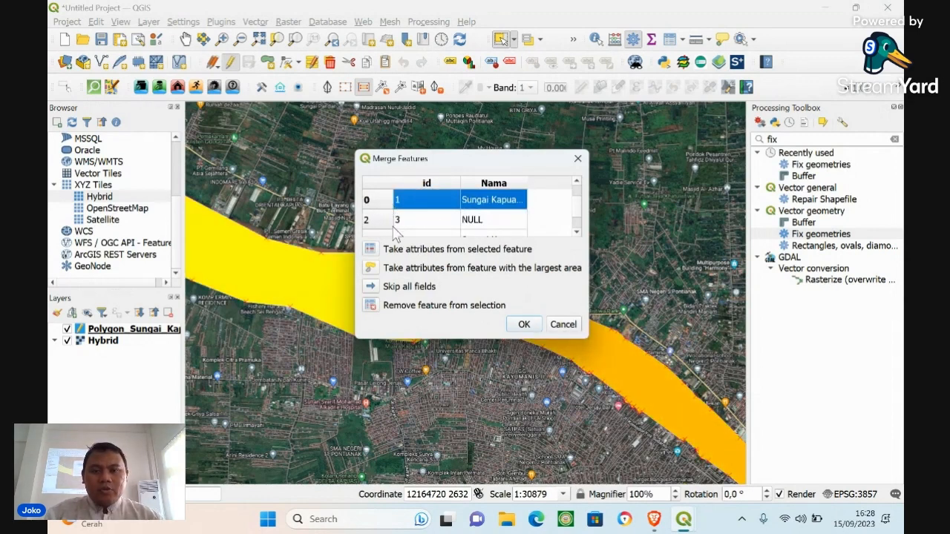
left_click(576, 233)
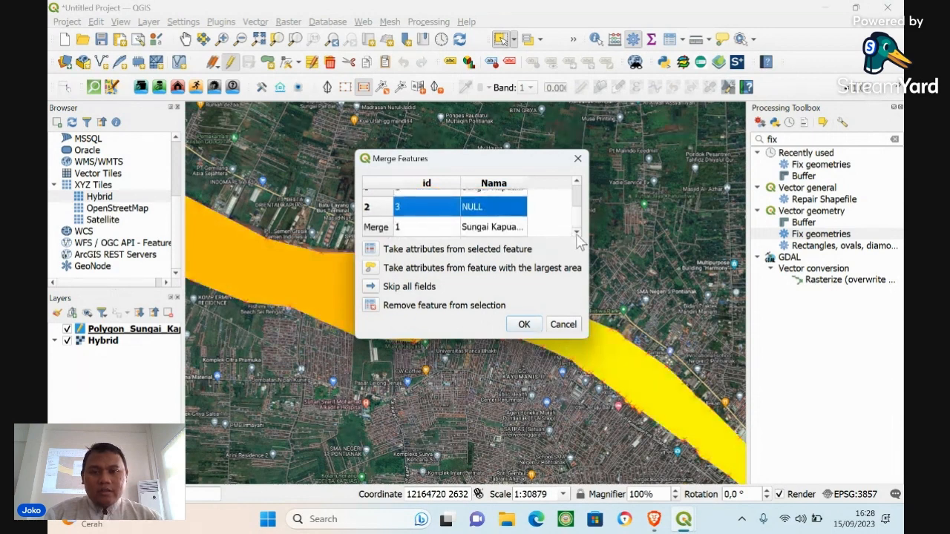
left_click(576, 182)
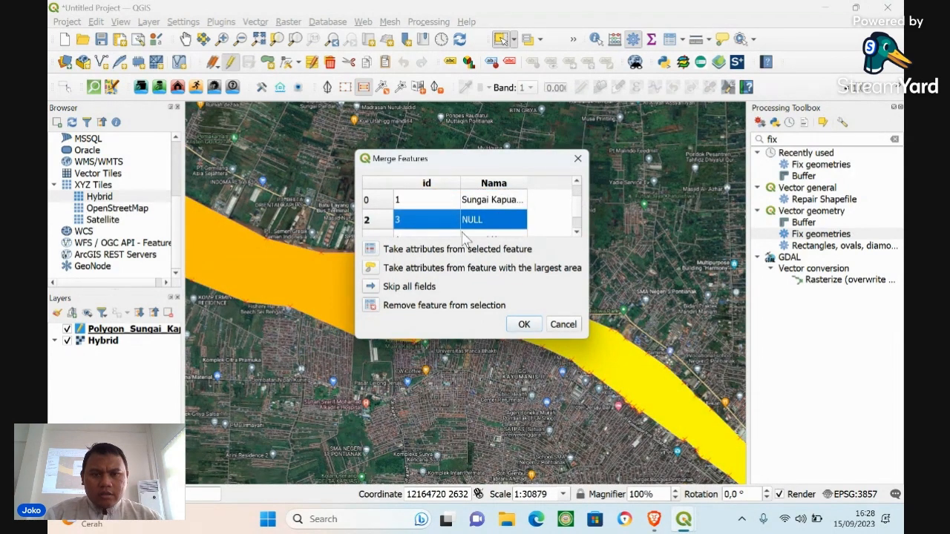
left_click(577, 233)
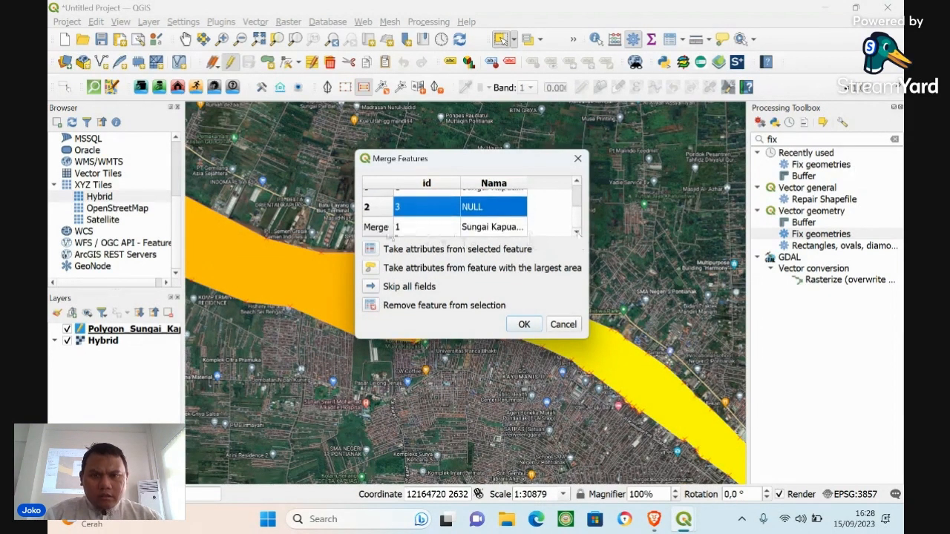
left_click(576, 182)
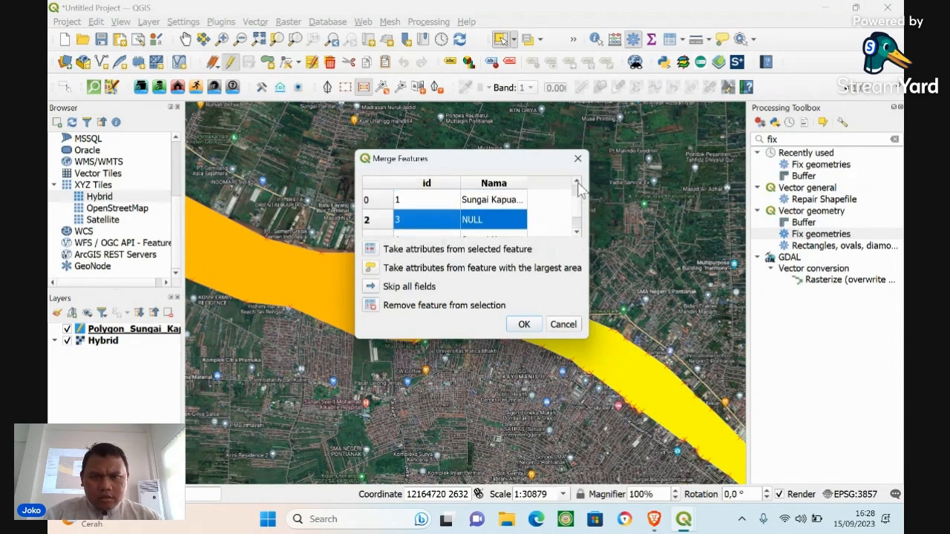
left_click(577, 232)
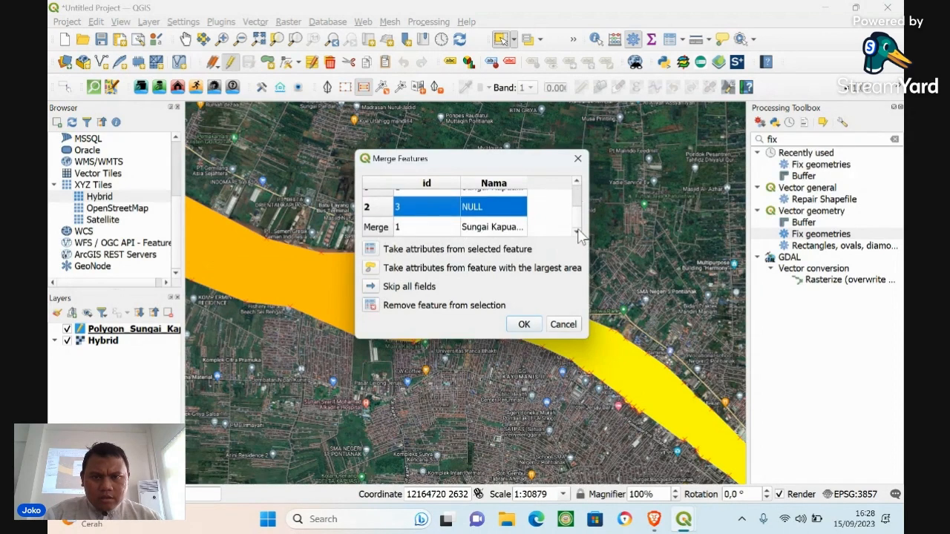
left_click(578, 183)
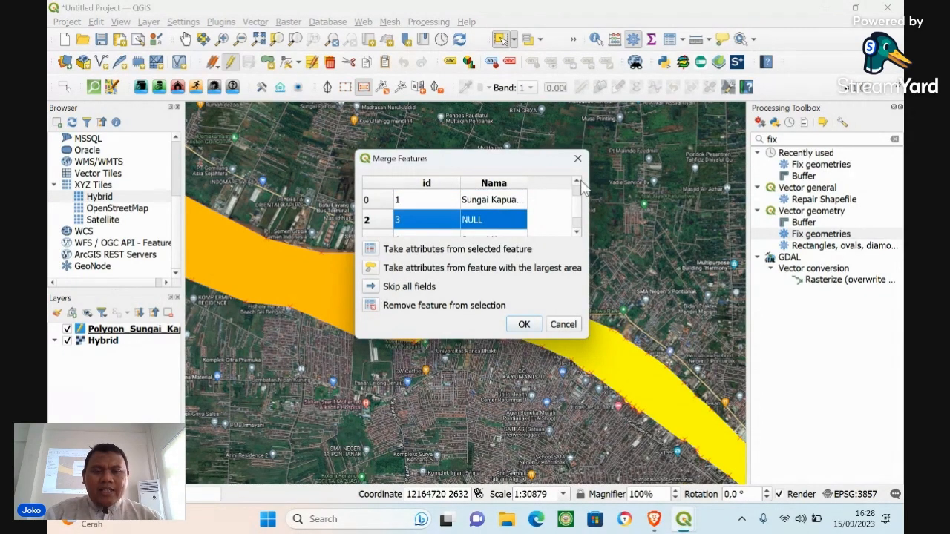
left_click(576, 232)
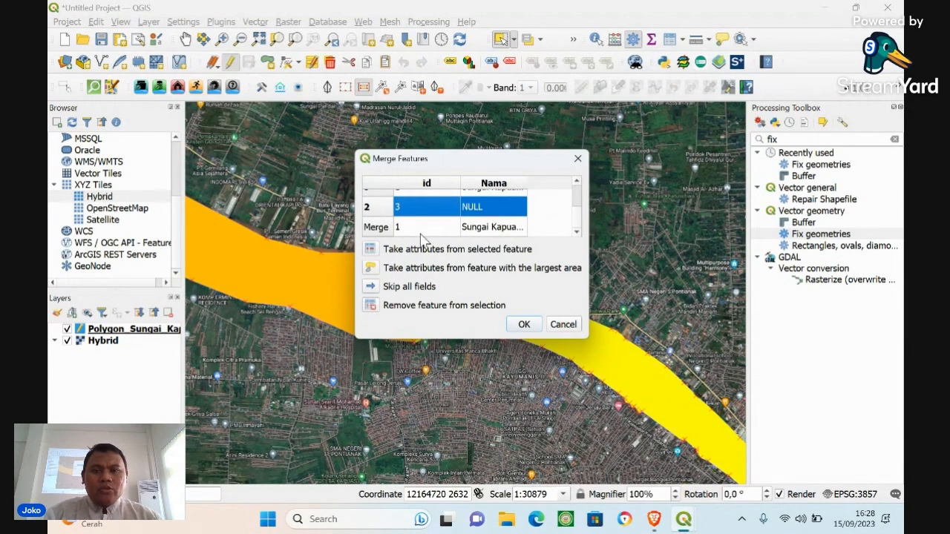
left_click(526, 325)
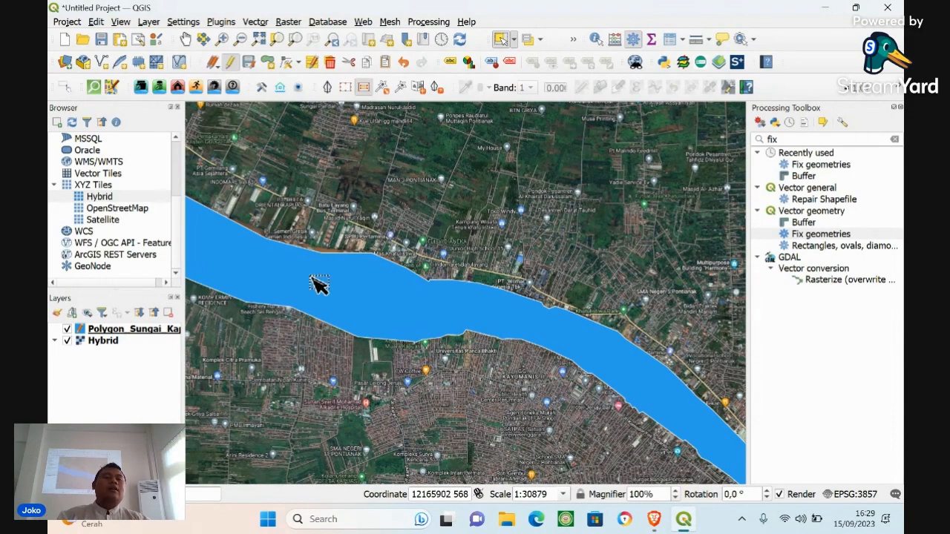
left_click(96, 22)
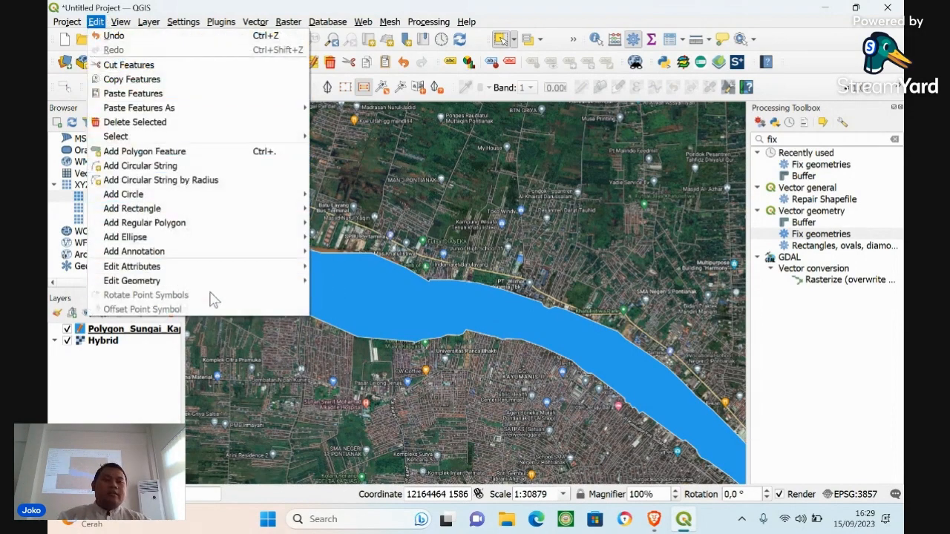
mouse_move(230, 282)
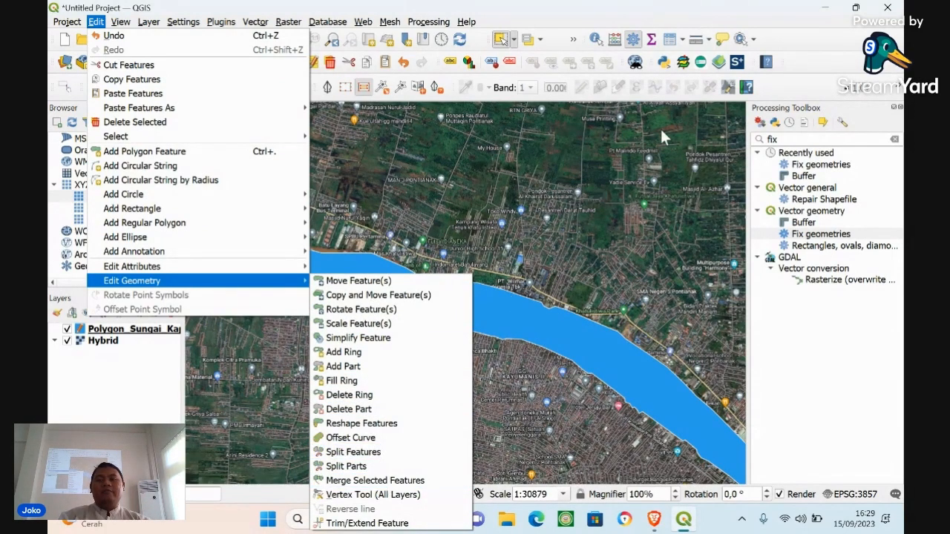
key("Escape")
key("Escape")
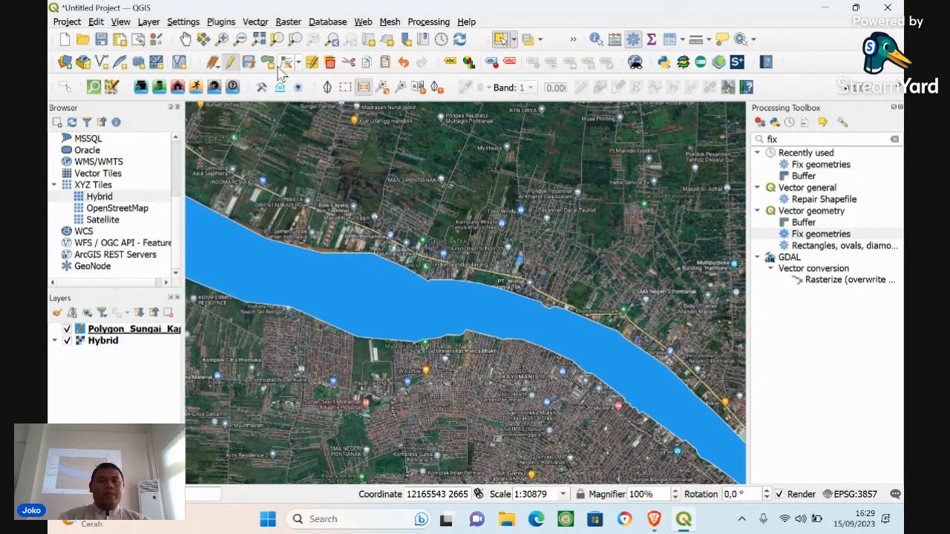
Check the extent of the merged river polygon by selecting it and the Sungai Landak branch in turn
left_click(240, 38)
left_click(418, 227)
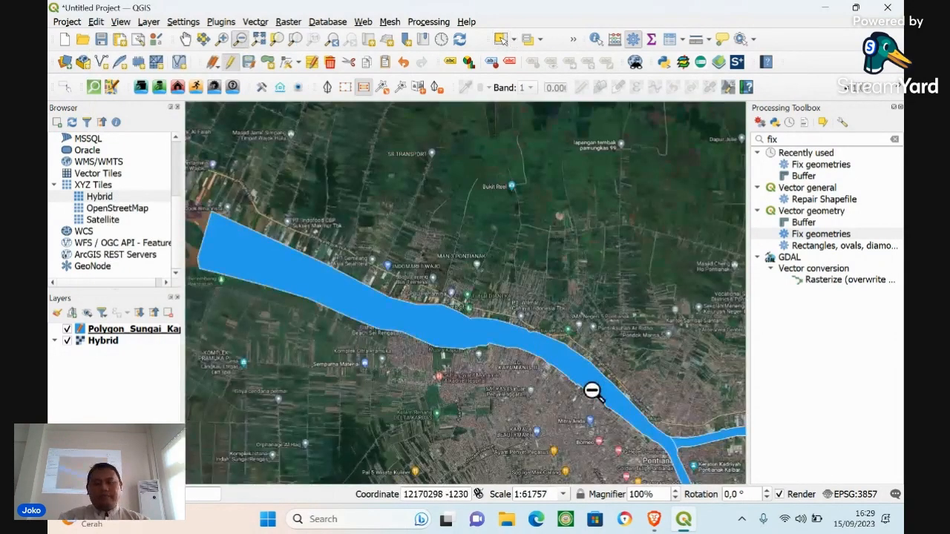
left_click(652, 357)
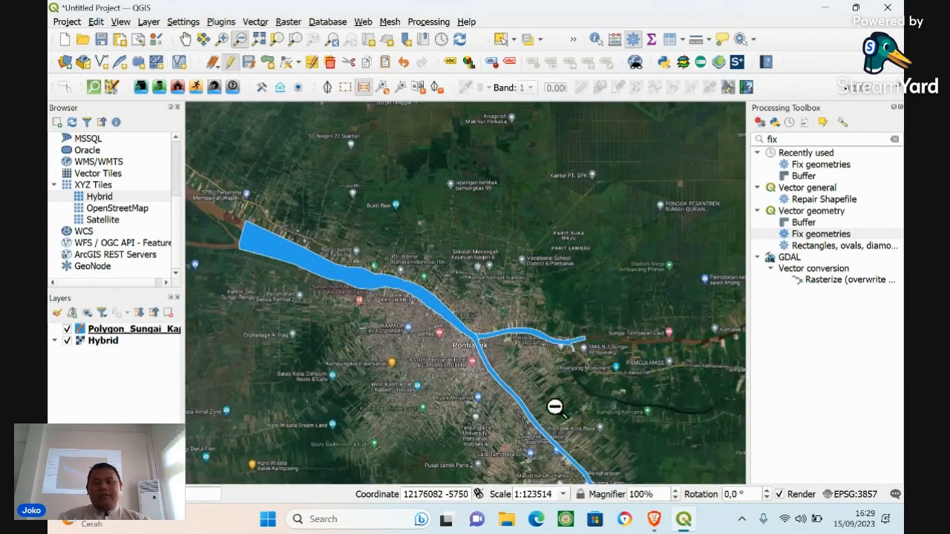
left_click(502, 41)
left_click(438, 301)
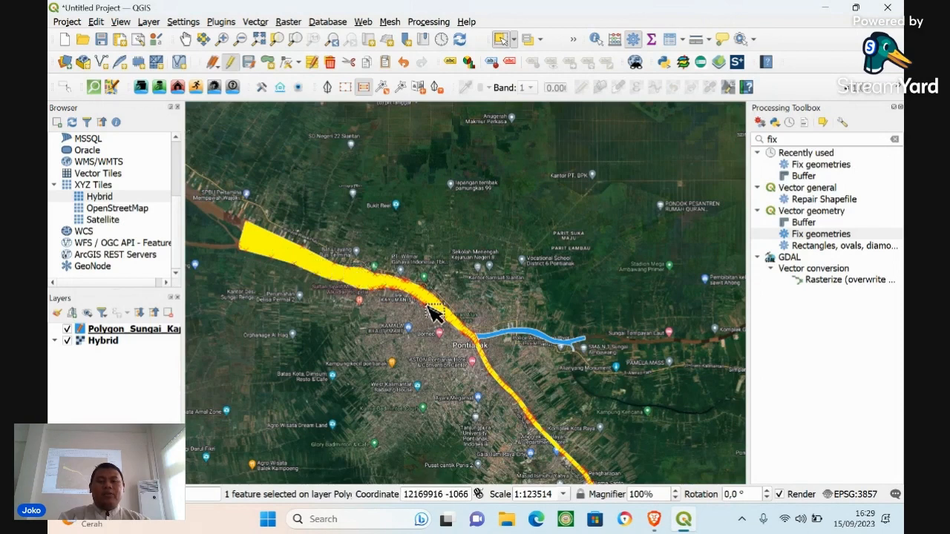
left_click(547, 335)
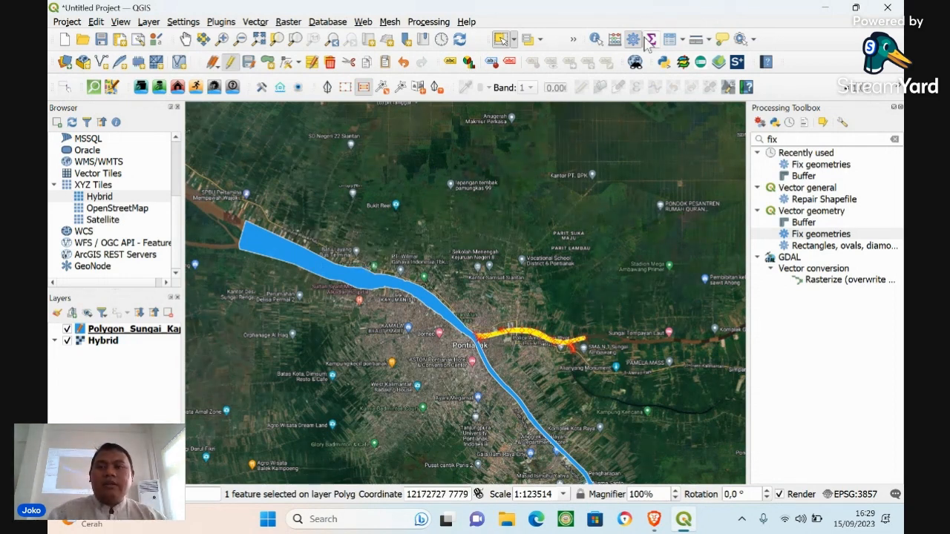
Select the merged river polygon and check the id and Nama values of both rows in the layer's attribute table
left_click(388, 286)
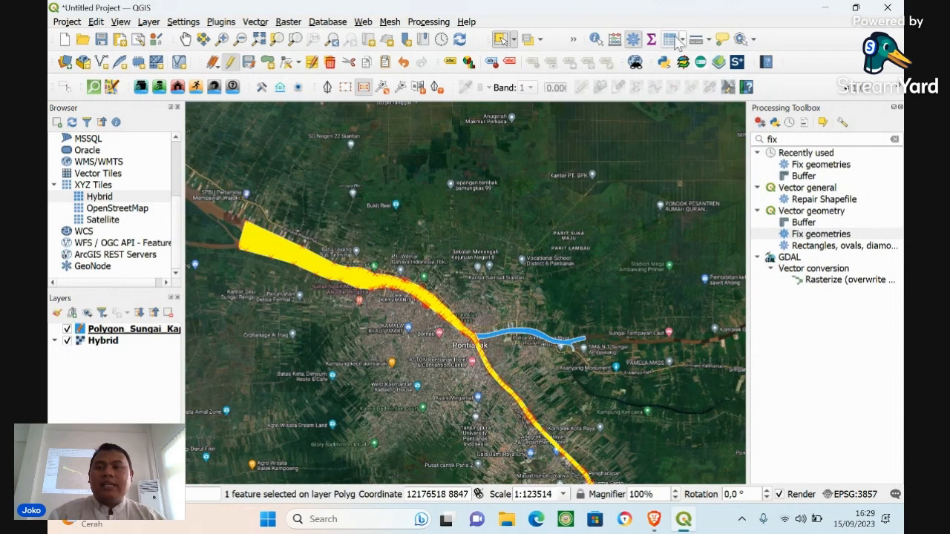
left_click(672, 39)
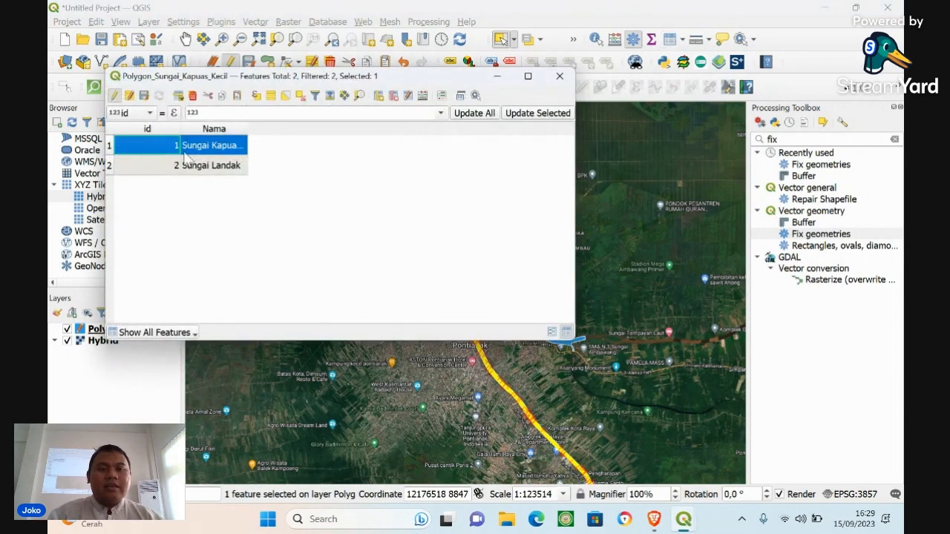
double_click(212, 148)
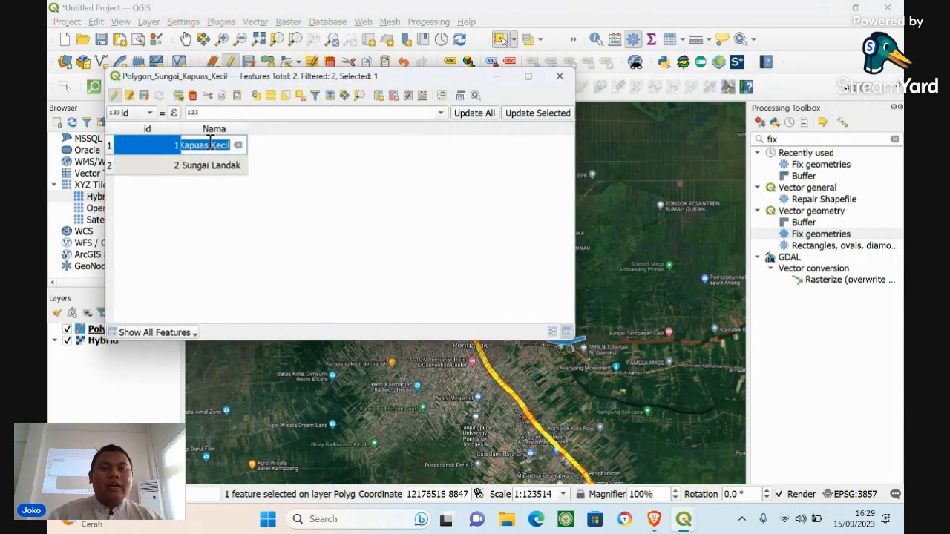
left_click(293, 158)
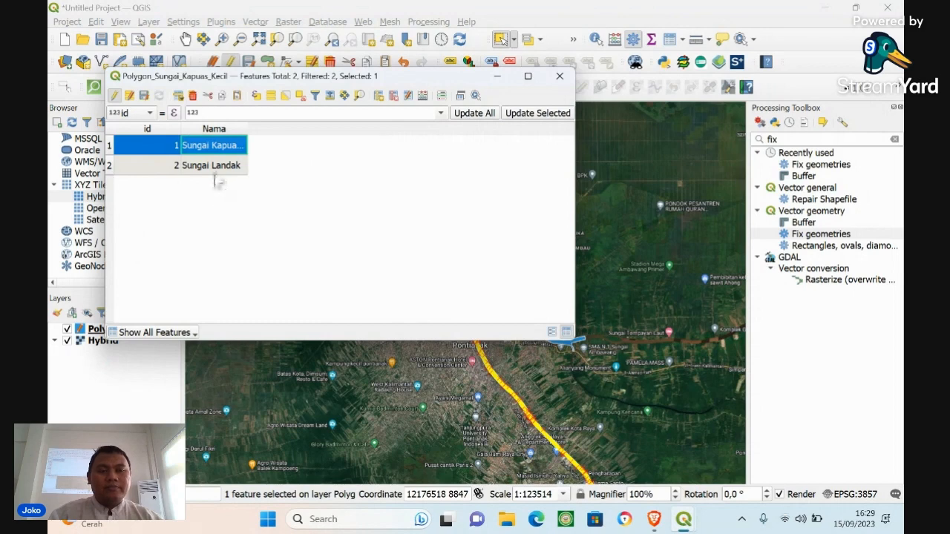
double_click(197, 167)
double_click(162, 169)
left_click(308, 181)
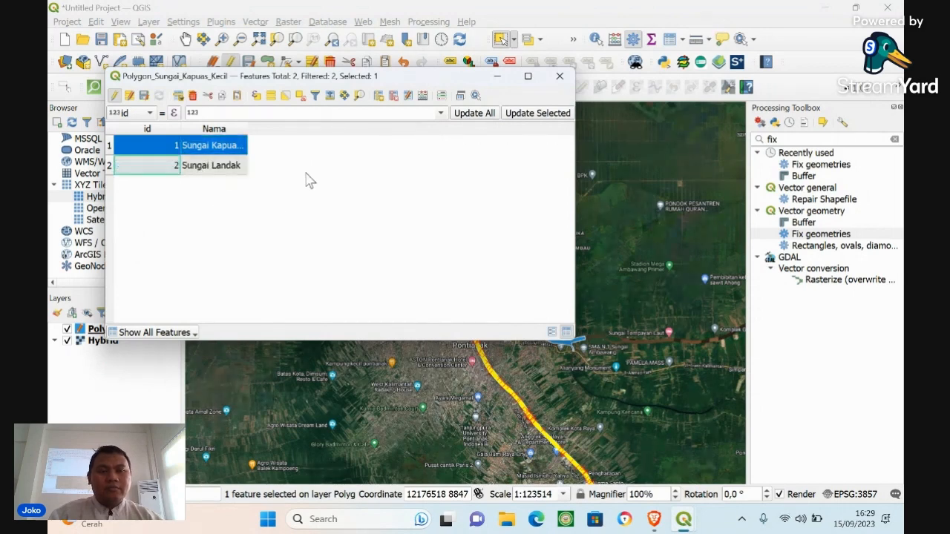
left_click(558, 78)
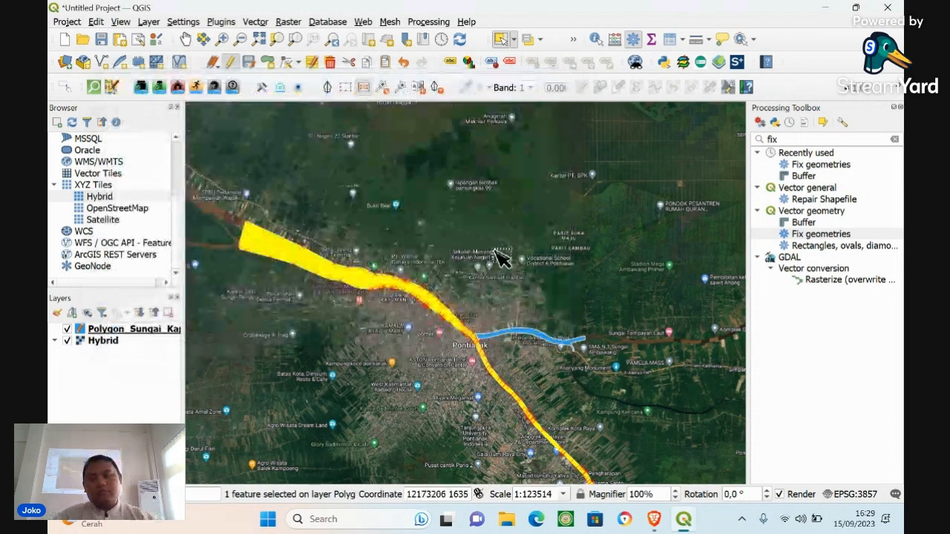
Clear the feature selection, stop editing Polygon_Sungai_Kapuas_Kecil and save the changes to the layer
left_click(498, 312)
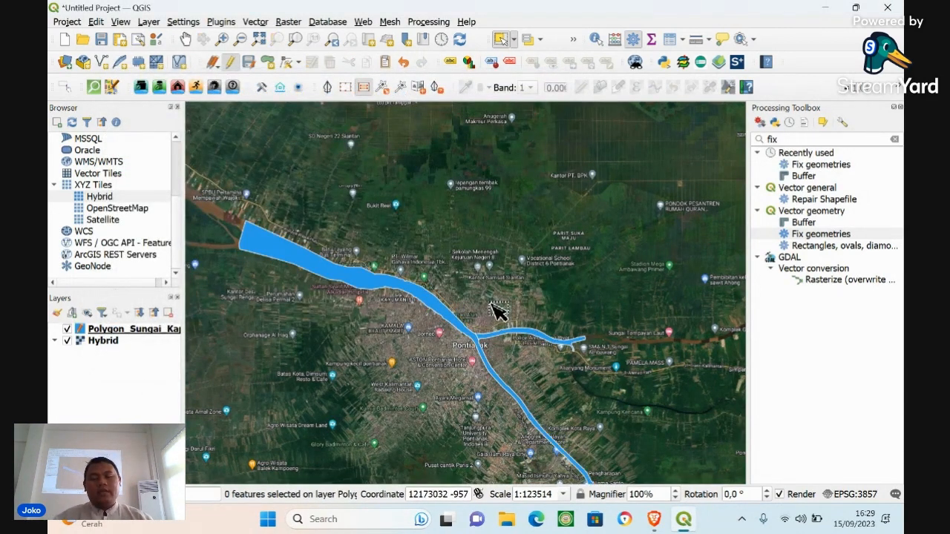
left_click(241, 41)
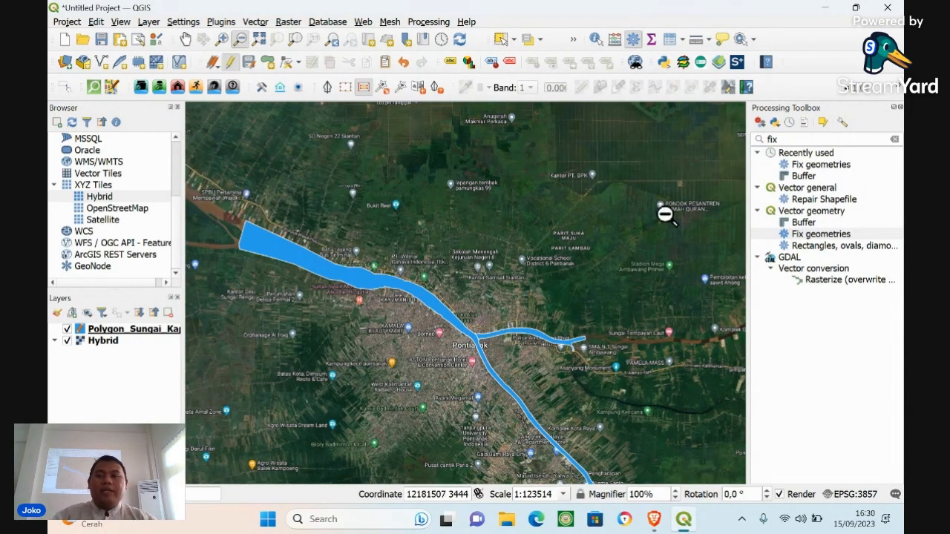
left_click(827, 138)
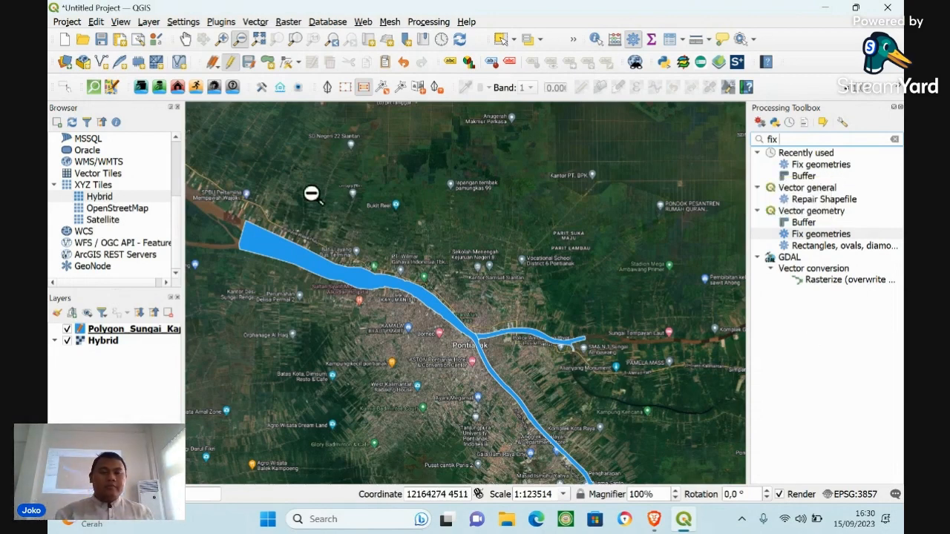
left_click(232, 64)
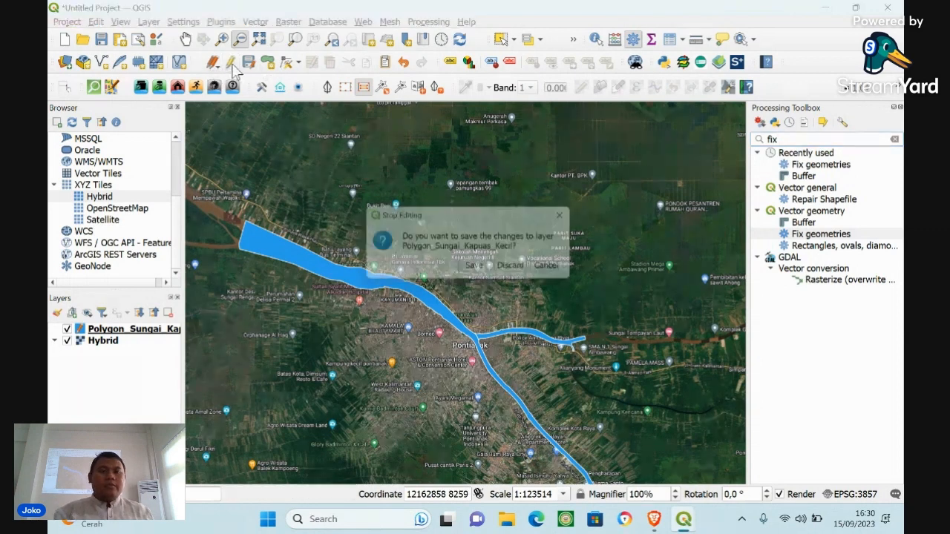
left_click(479, 271)
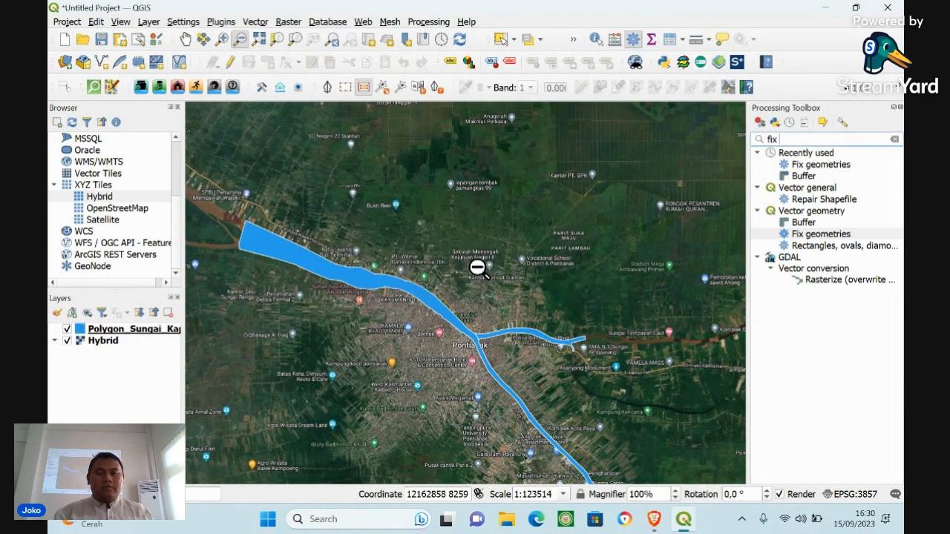
Hide the Hybrid basemap and identify the merged main river polygon and its eastern branch in turn to read their attributes
left_click(187, 41)
left_click_drag(461, 287, 468, 216)
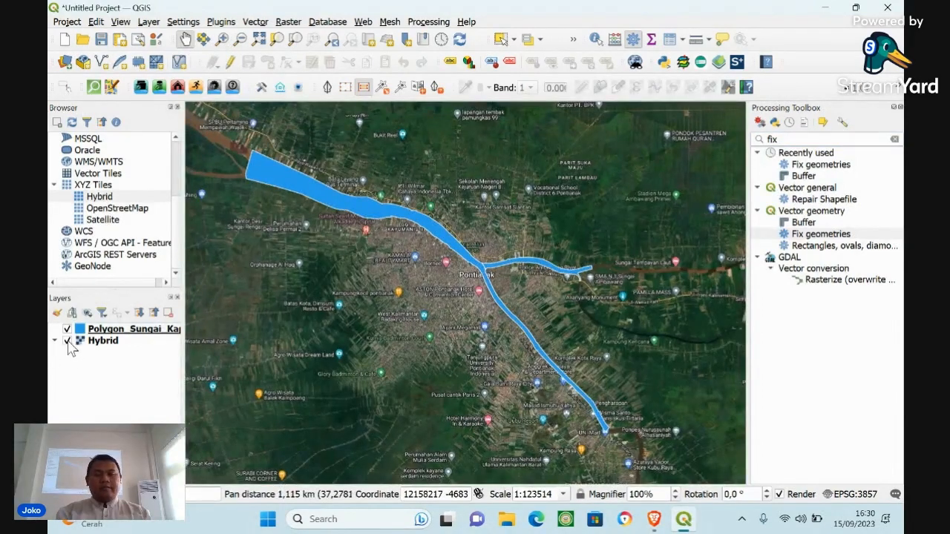
left_click(67, 342)
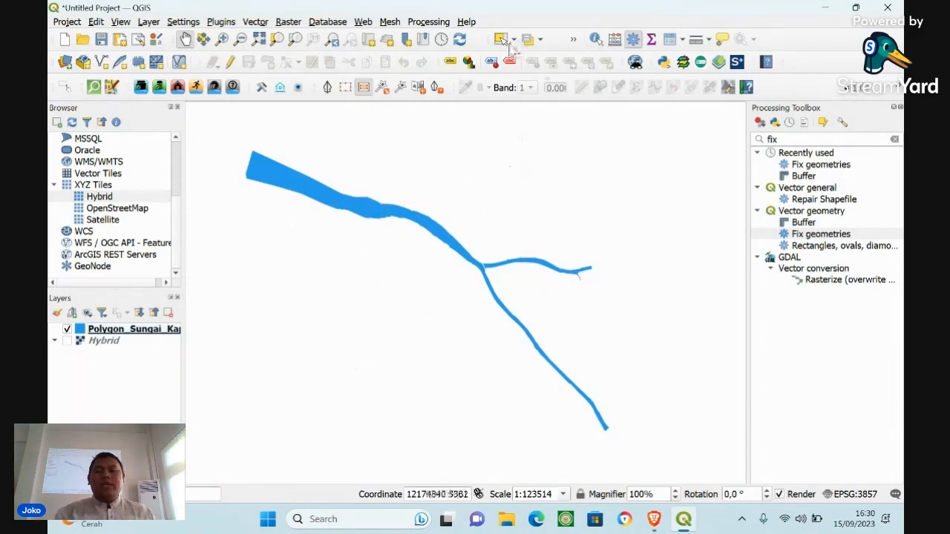
left_click(355, 202)
left_click_drag(522, 299, 419, 249)
left_click(596, 39)
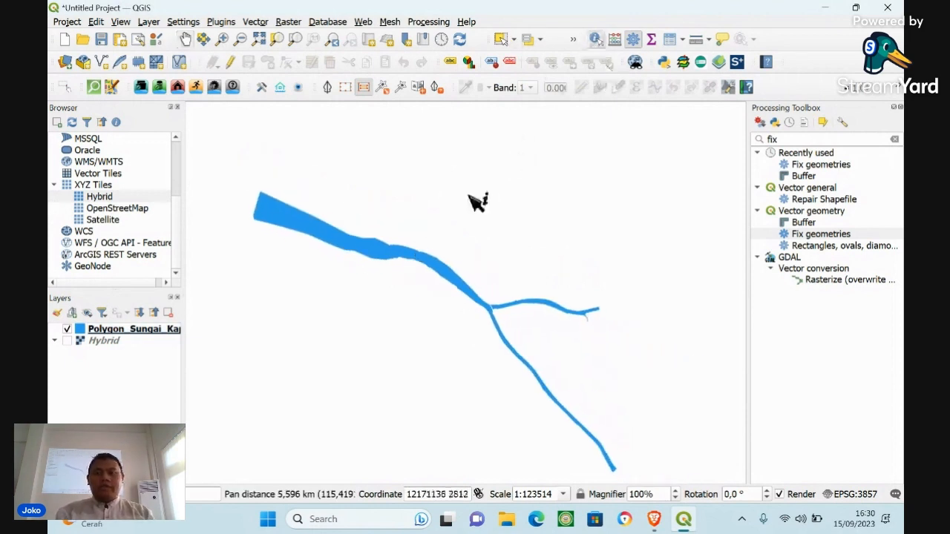
left_click(443, 274)
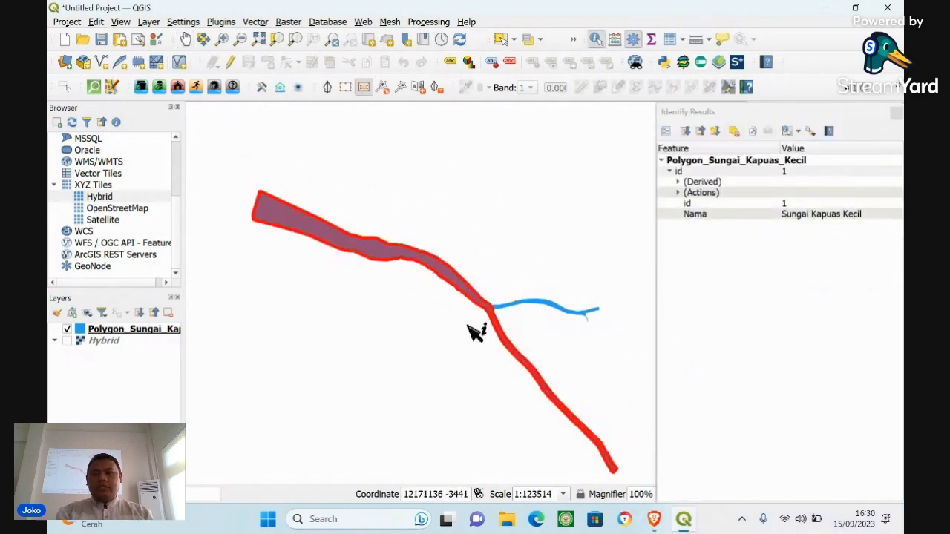
left_click(544, 307)
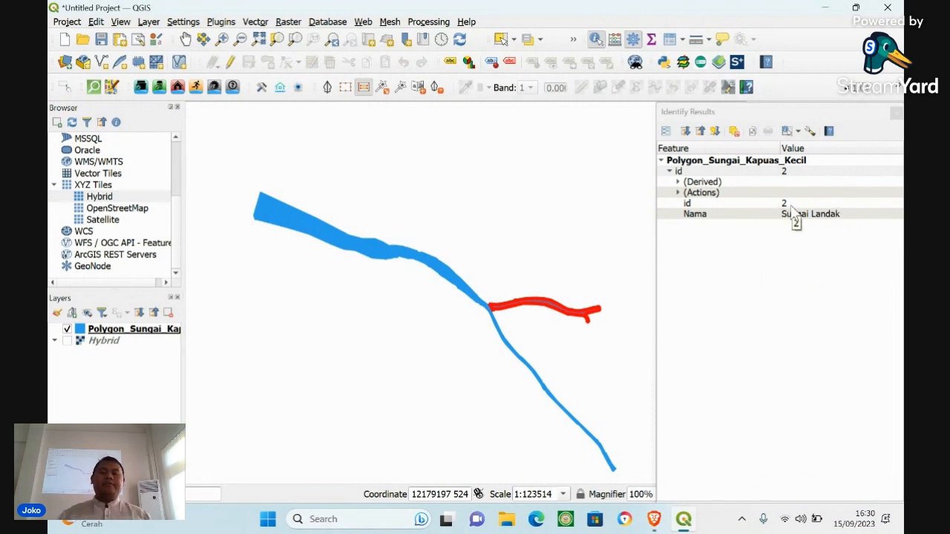
left_click(544, 262)
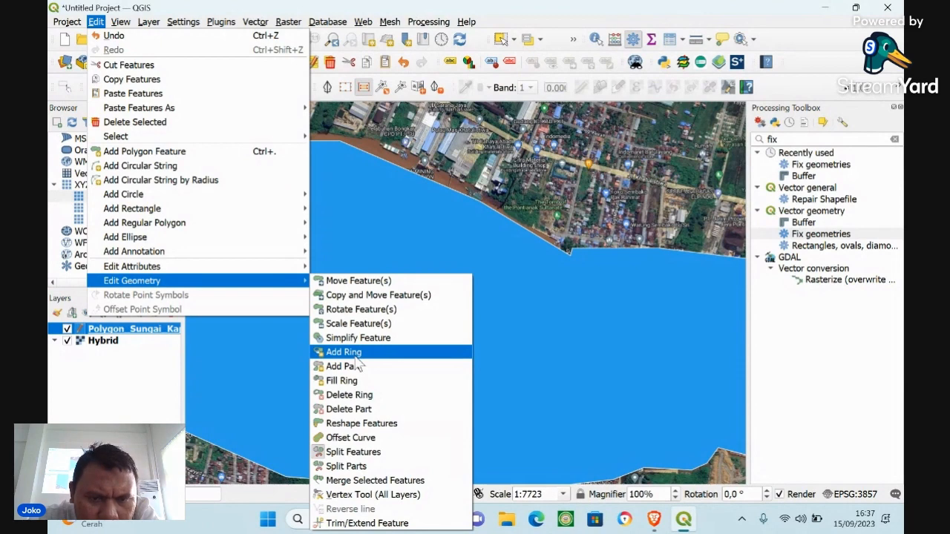
Try cutting a six-point ring in the wide river section with Add Ring, and undo it
left_click(355, 353)
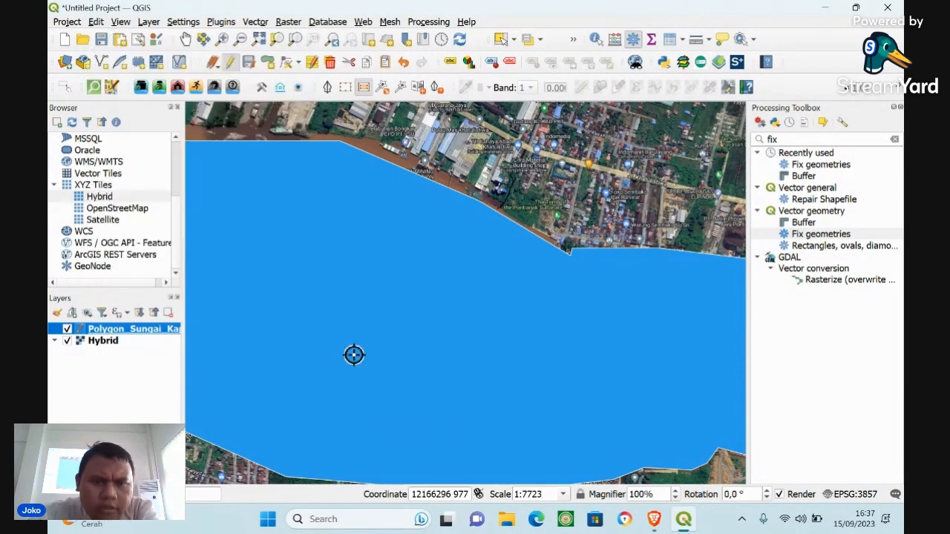
left_click(326, 250)
left_click(364, 242)
left_click(419, 261)
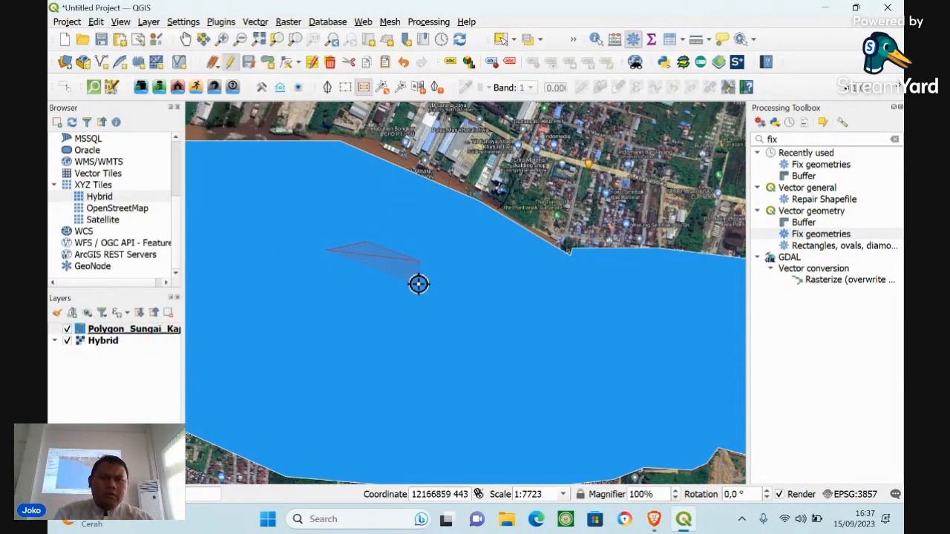
left_click(419, 283)
left_click(371, 289)
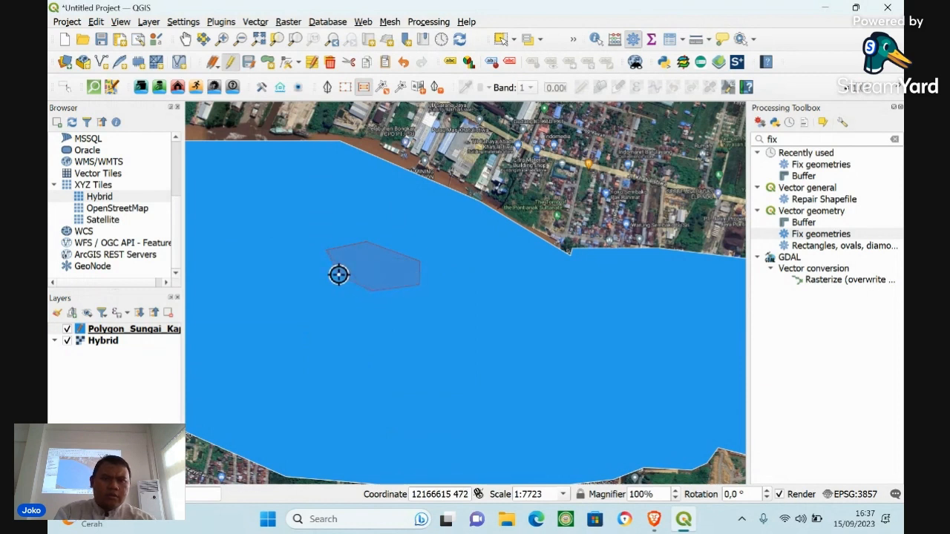
left_click(338, 274)
right_click(338, 275)
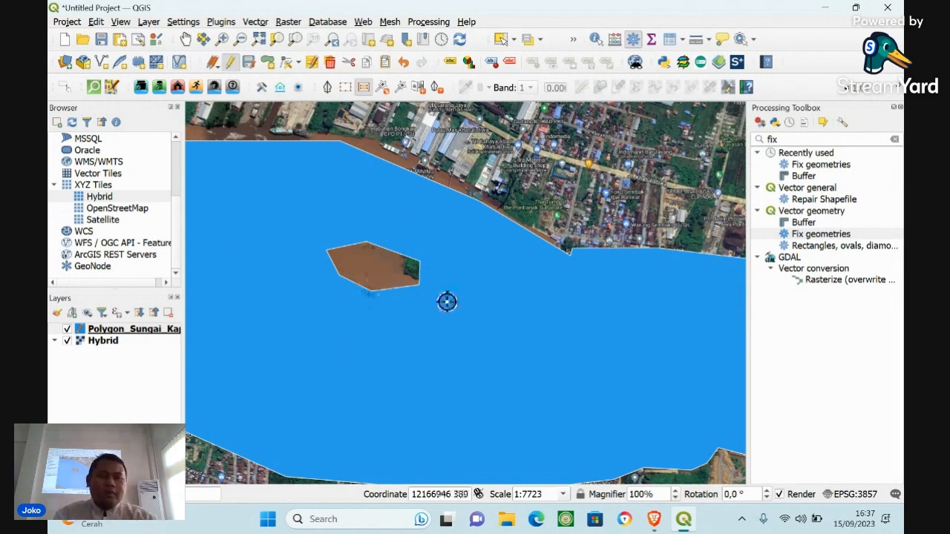
key("ctrl+z")
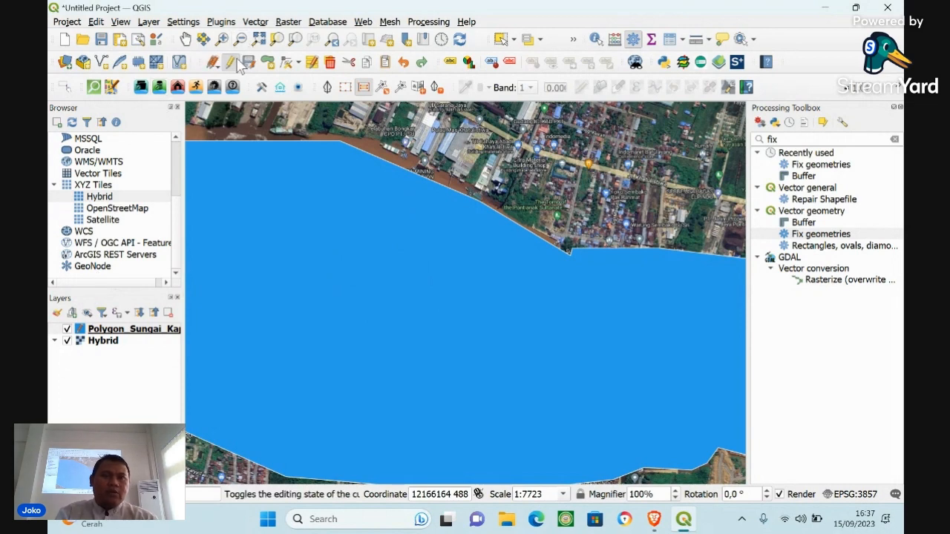
Hide the river layer, cut a ring along the outline of the green island with Add Ring, and show the layer again
left_click(68, 329)
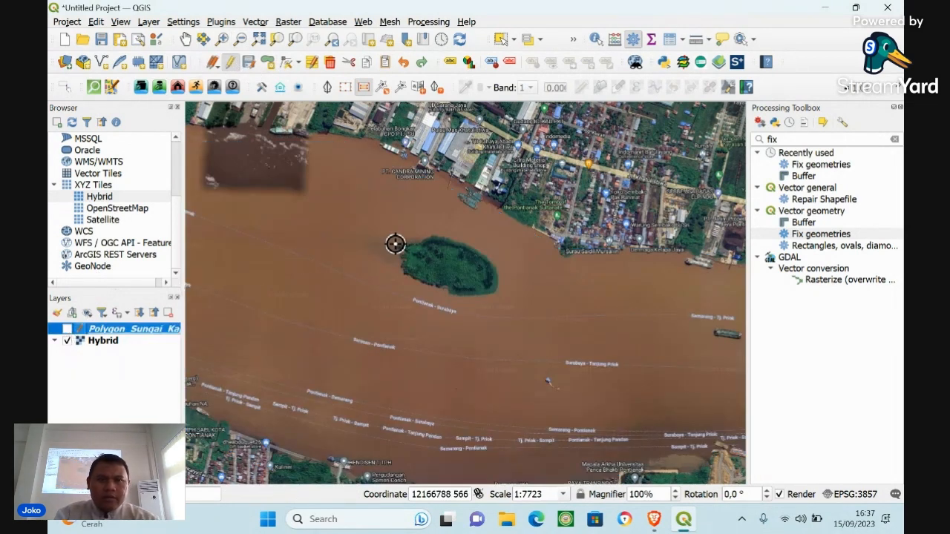
left_click(96, 22)
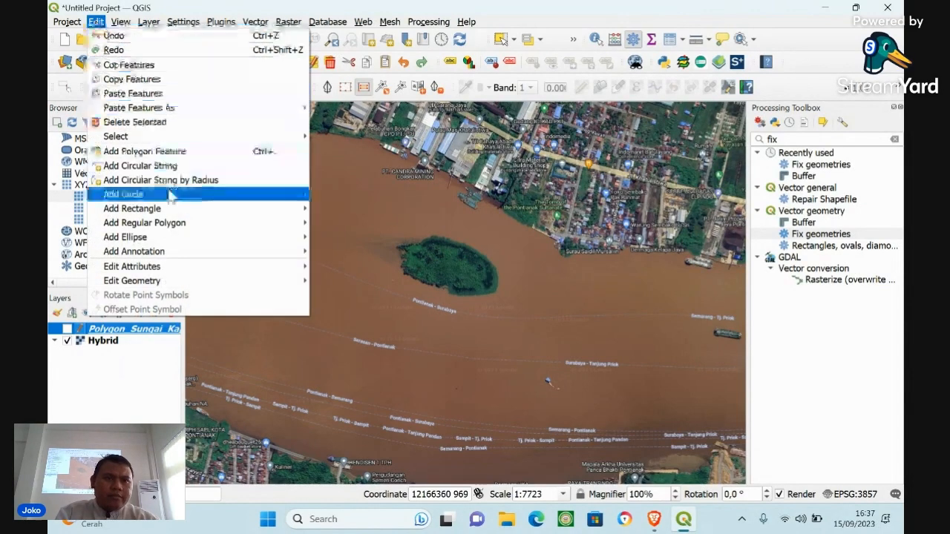
mouse_move(232, 256)
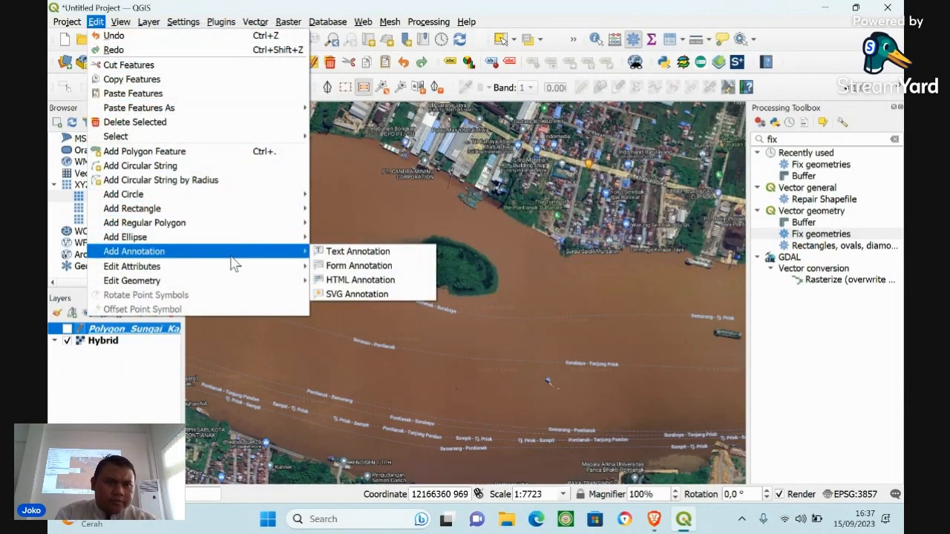
mouse_move(259, 282)
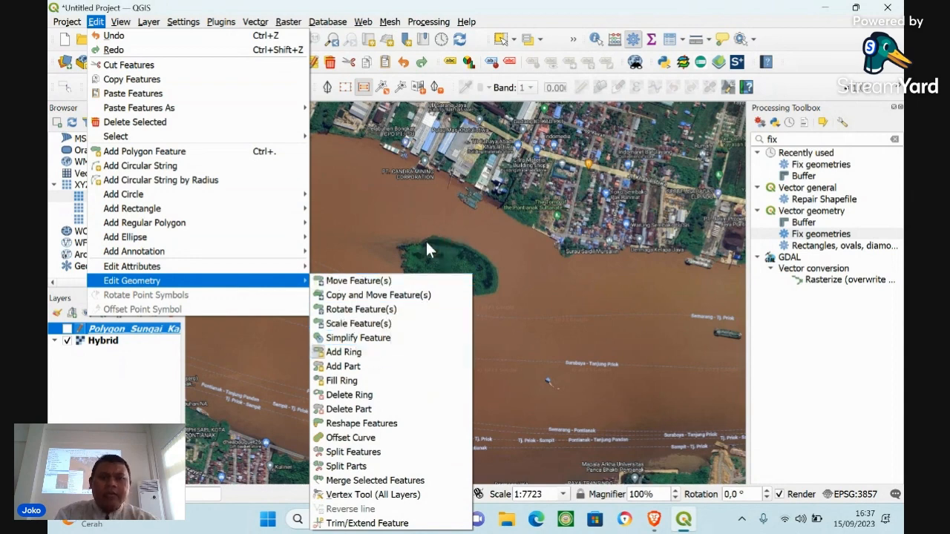
key("Escape")
key("Escape")
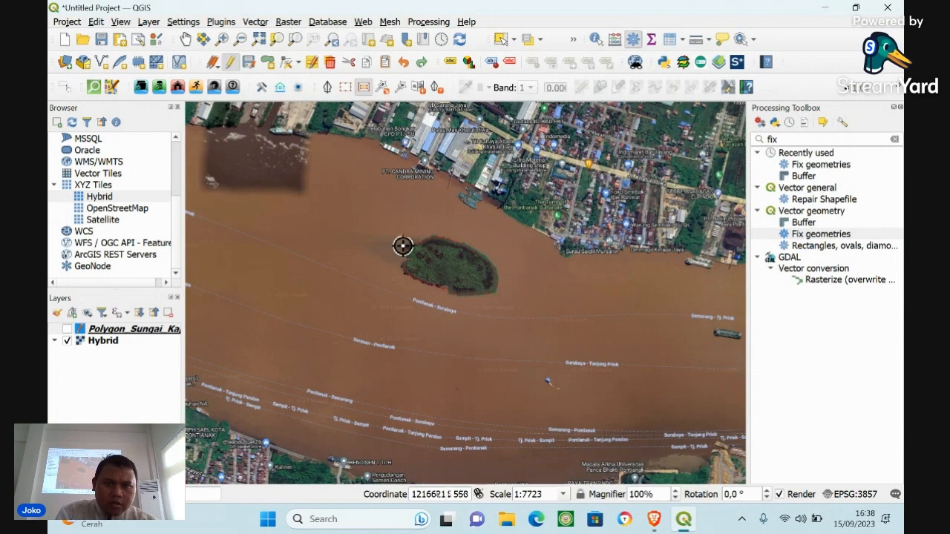
left_click(67, 329)
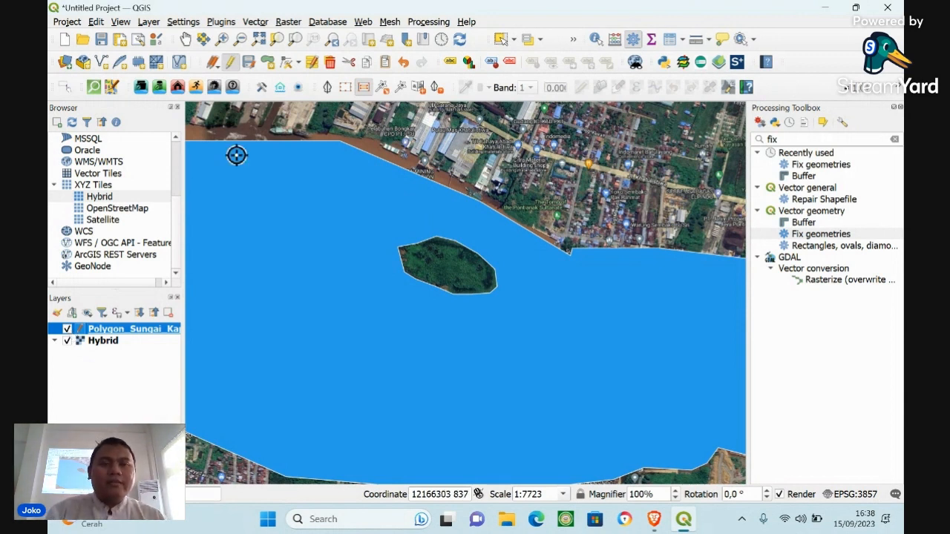
Reshape the river polygon's north bank near the island to follow the imagery with the Vertex Tool, and close the Vertex Editor
left_click(287, 62)
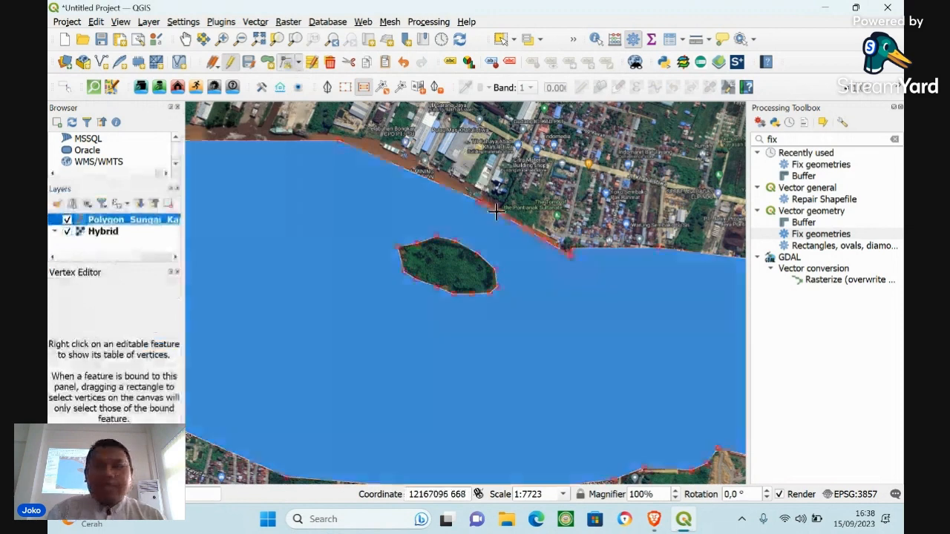
left_click(433, 166)
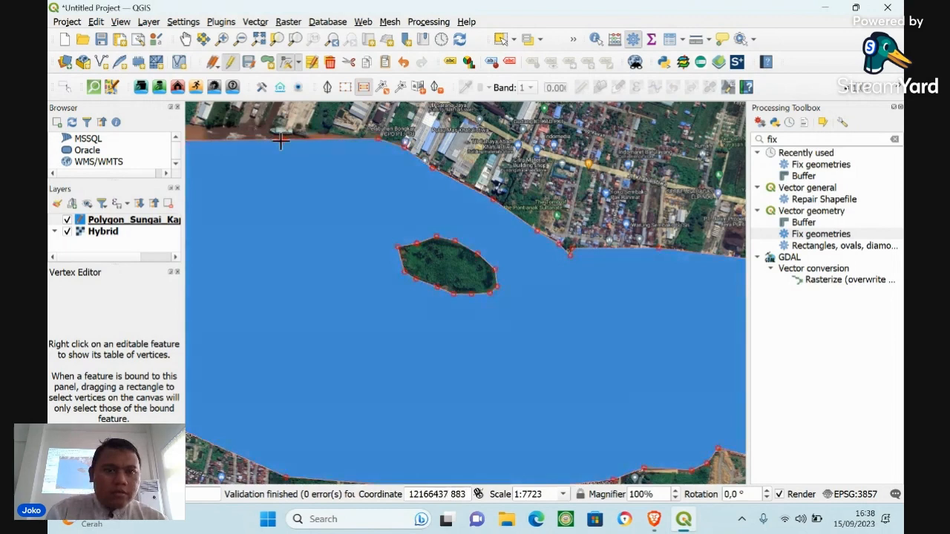
left_click(228, 124)
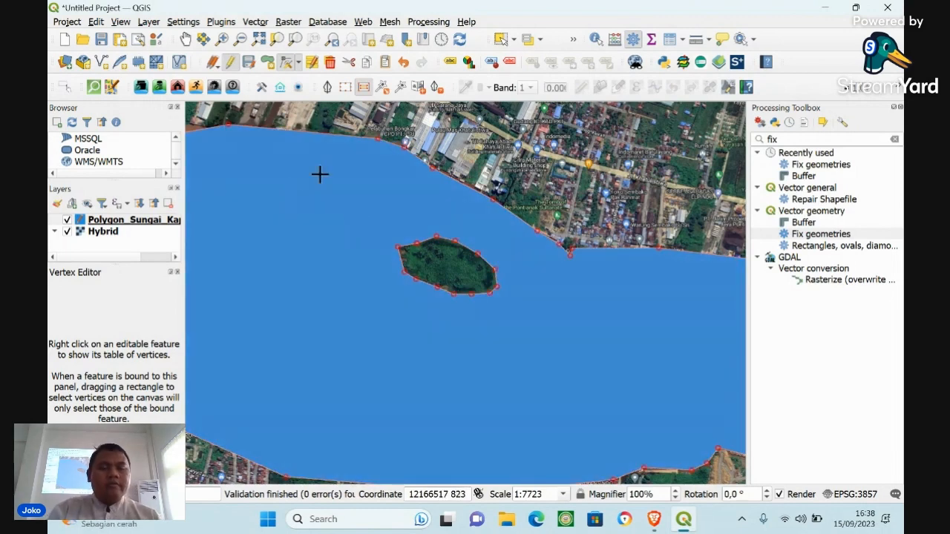
left_click(177, 272)
Hide the Hybrid basemap and check the river polygon with its island hole at a wider extent
left_click(74, 330)
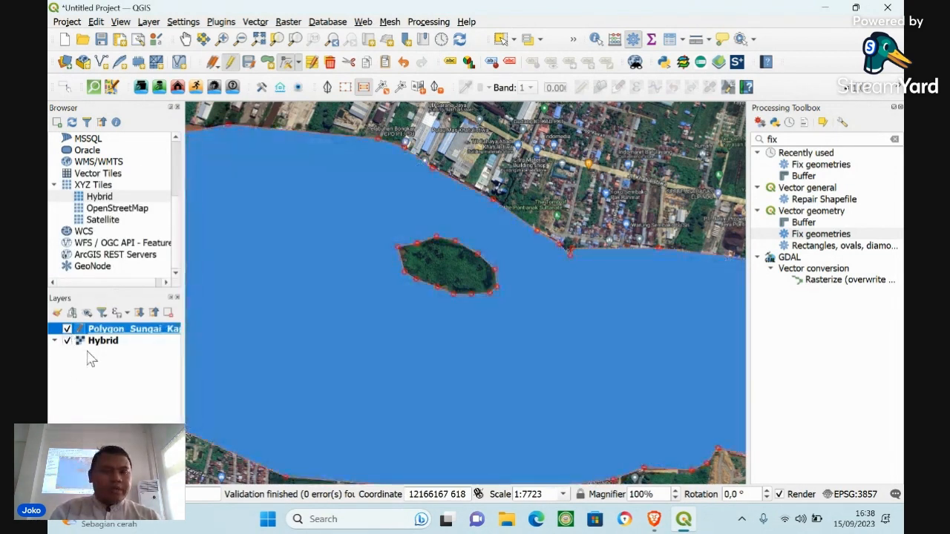
left_click(88, 359)
left_click(66, 341)
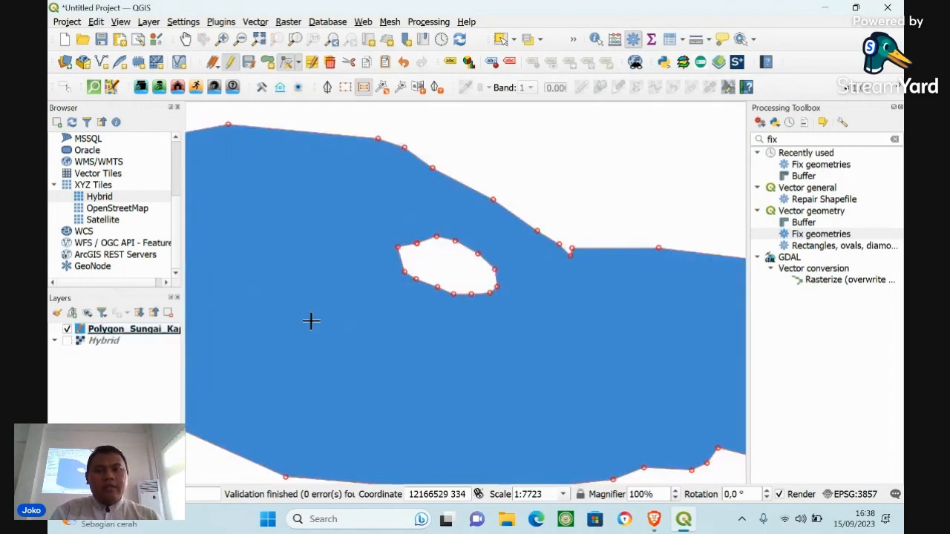
left_click(240, 39)
left_click(418, 259)
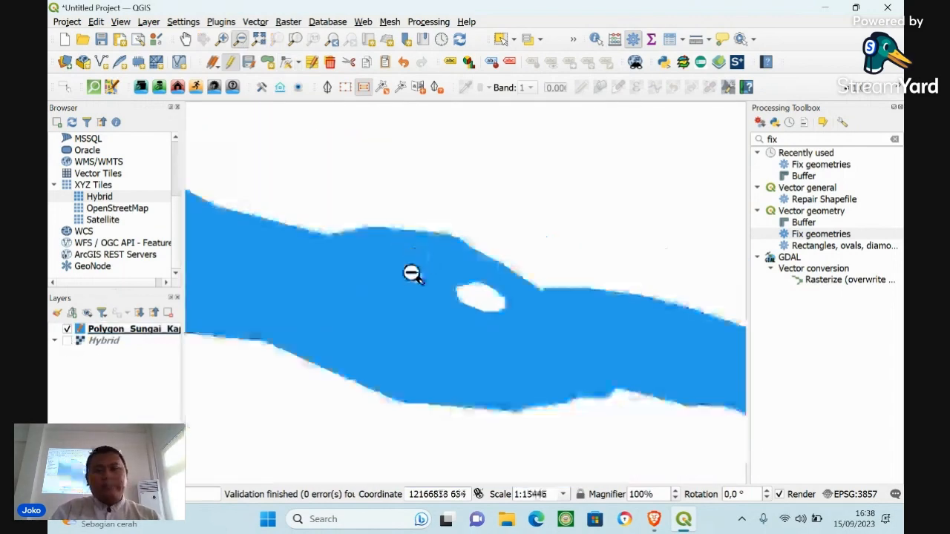
left_click(361, 293)
left_click(349, 275)
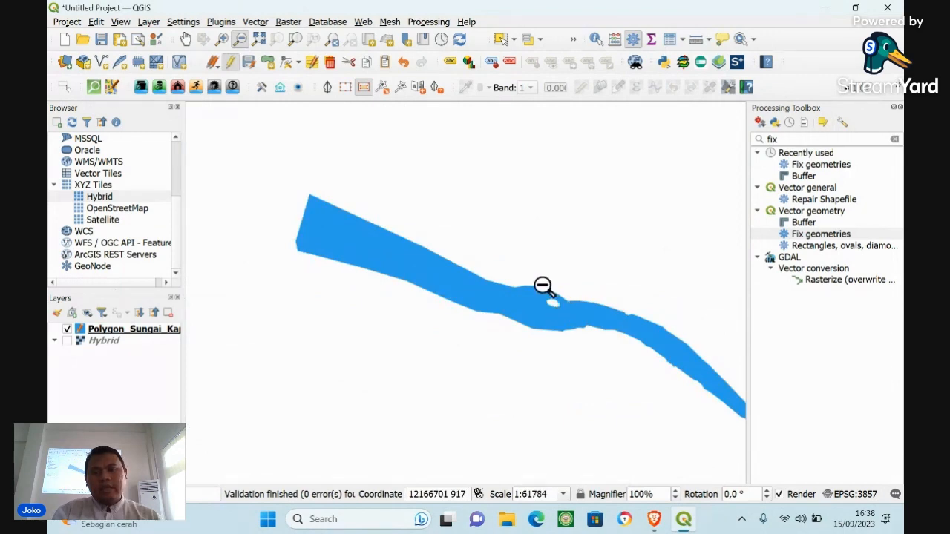
Show the Hybrid basemap and extend the river polygon's western end to the river mouth by moving its two end vertices with the Vertex Tool
left_click(67, 342)
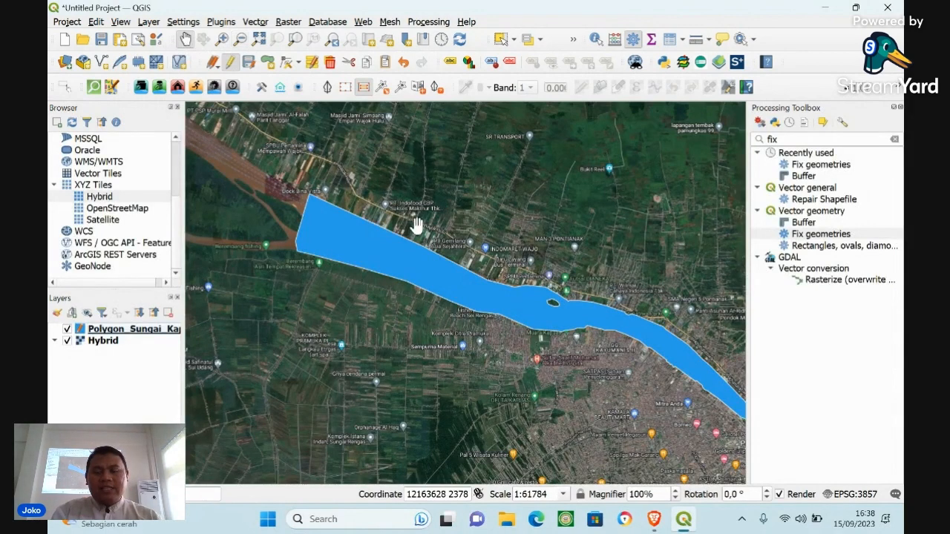
left_click_drag(416, 225, 583, 334)
left_click_drag(409, 272, 549, 319)
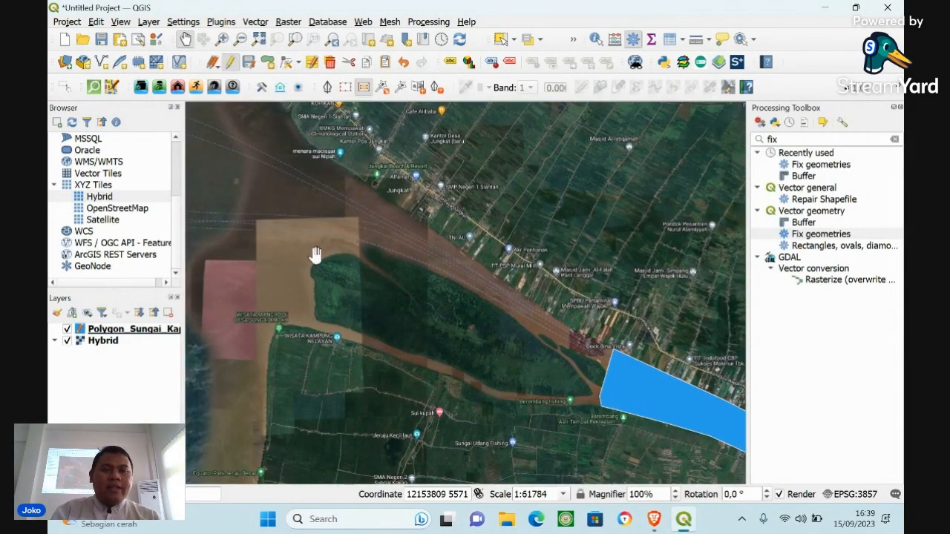
left_click(287, 62)
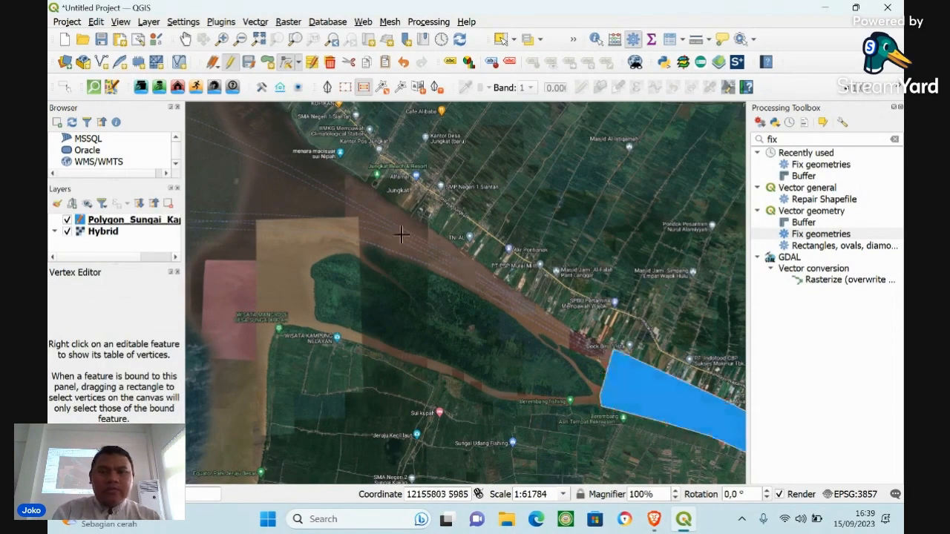
left_click(227, 114)
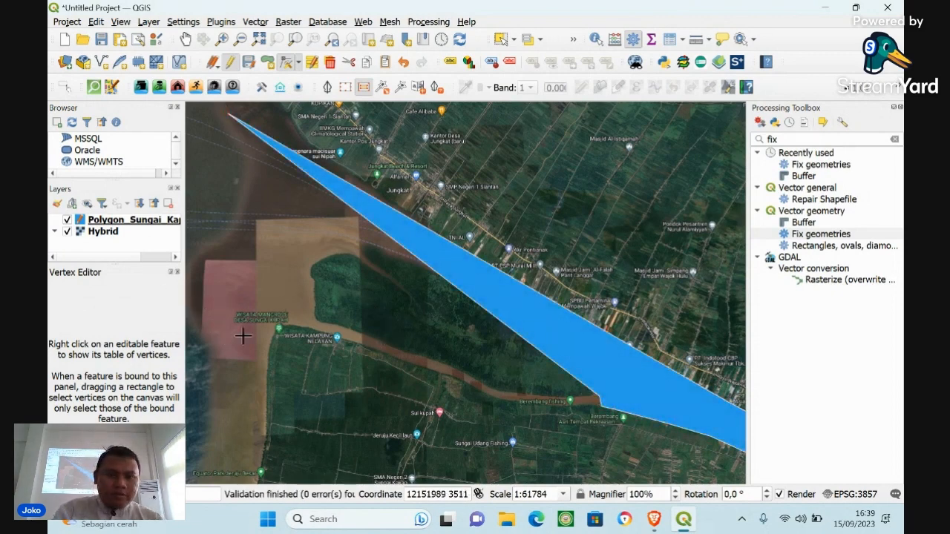
left_click(270, 340)
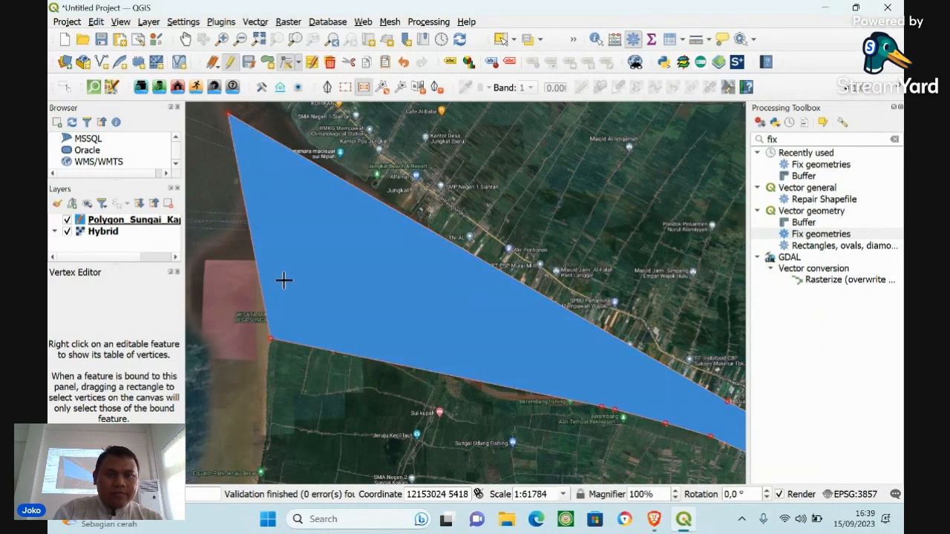
left_click(228, 114)
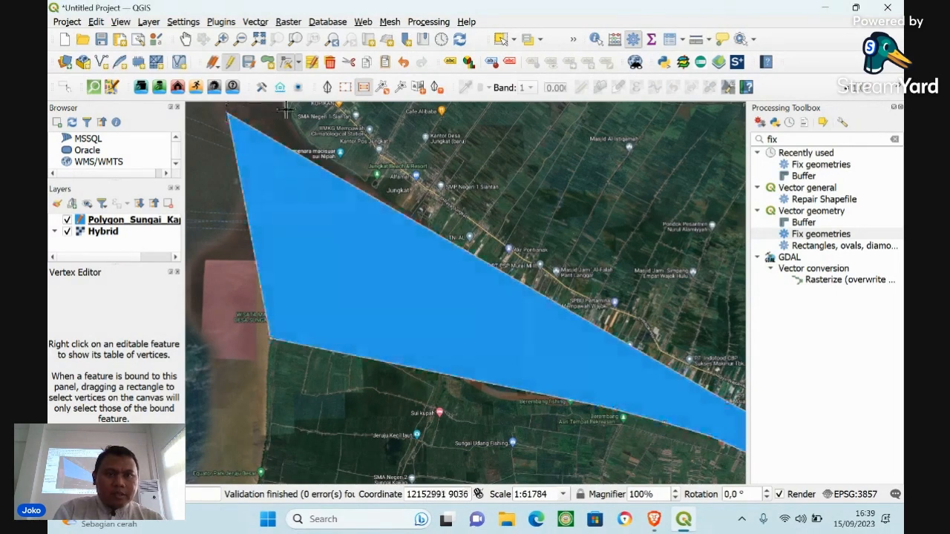
left_click(288, 111)
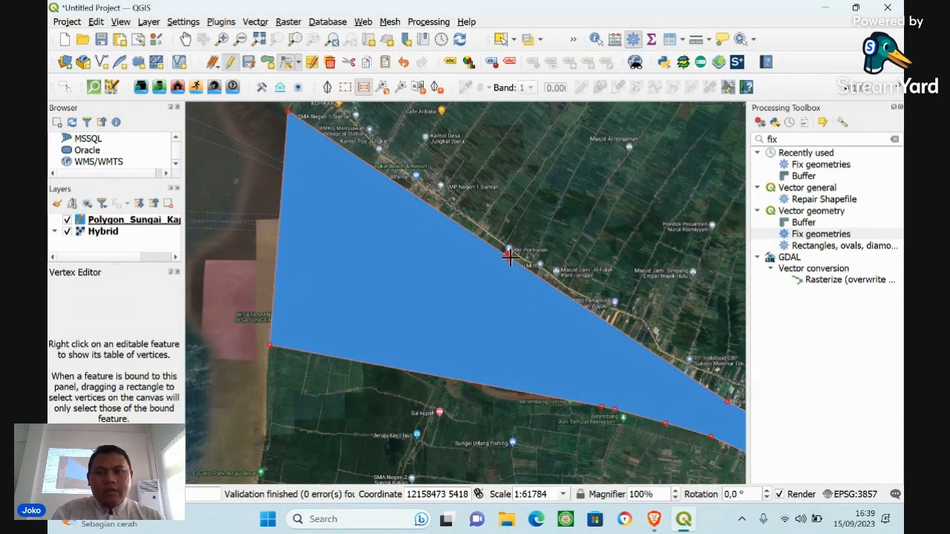
Add vertices on the extended north bank and move them to the shoreline near Jungkat
left_click(448, 238)
left_click(414, 229)
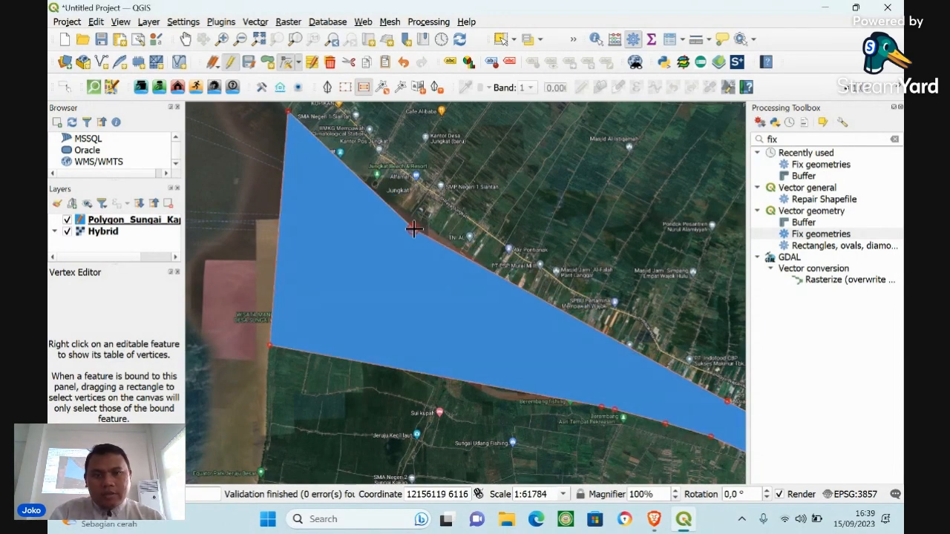
left_click(390, 198)
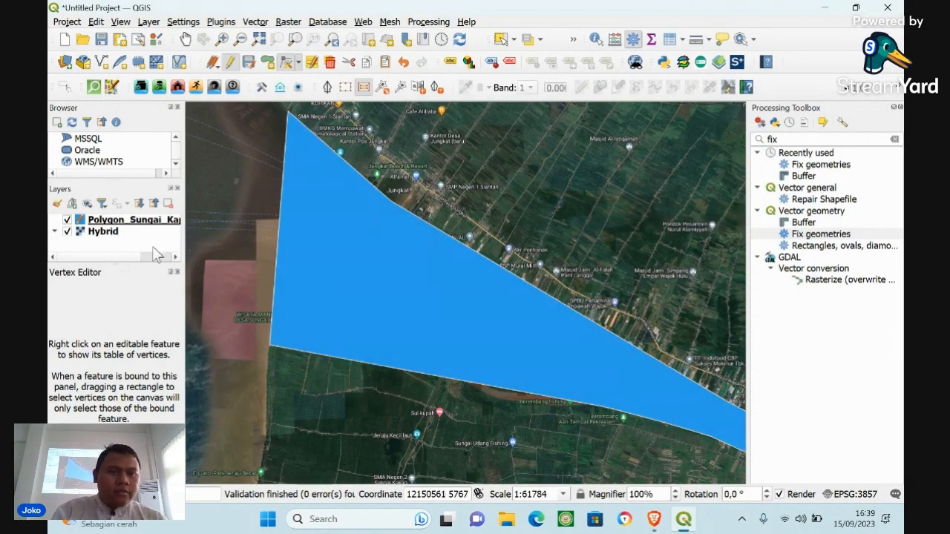
Restyle the river polygon layer with an outline-only symbol in yellow #f6ff00
right_click(120, 220)
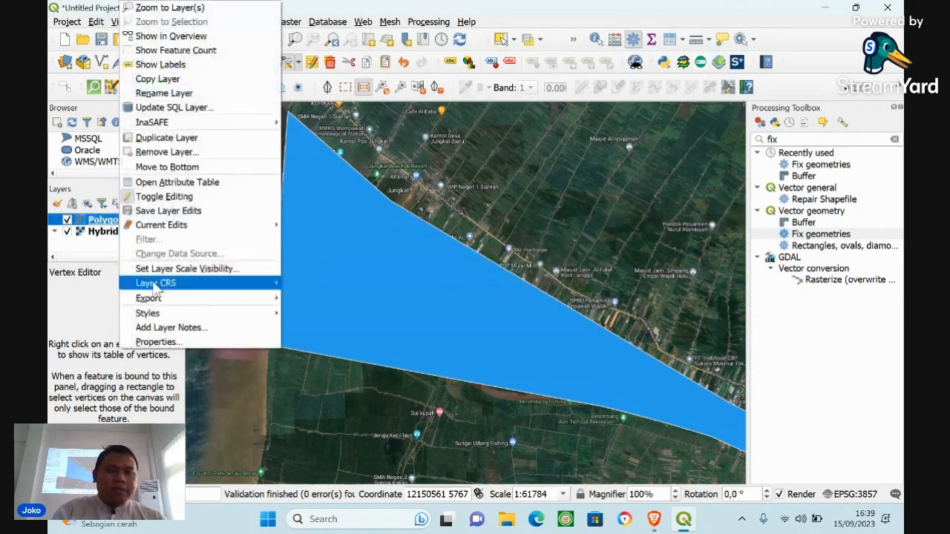
left_click(157, 342)
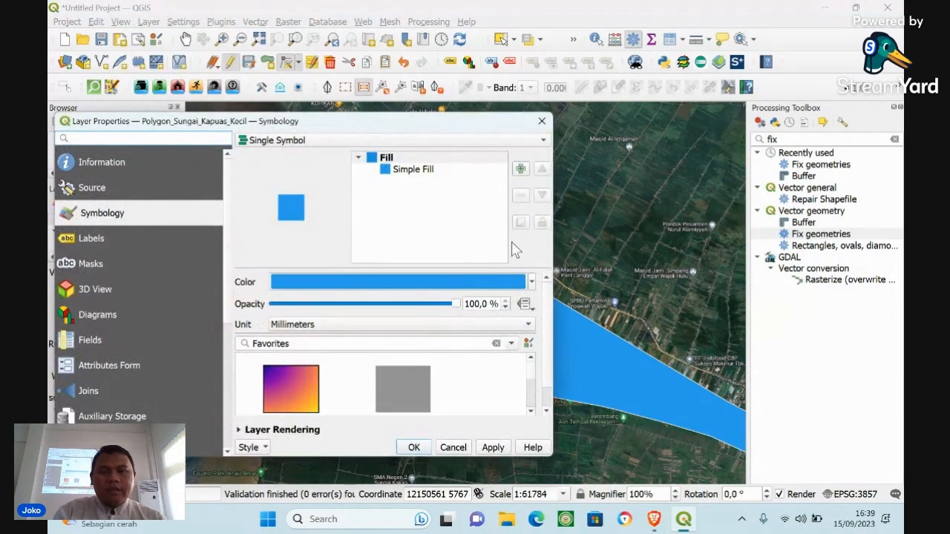
scroll(539, 375, "down", 5)
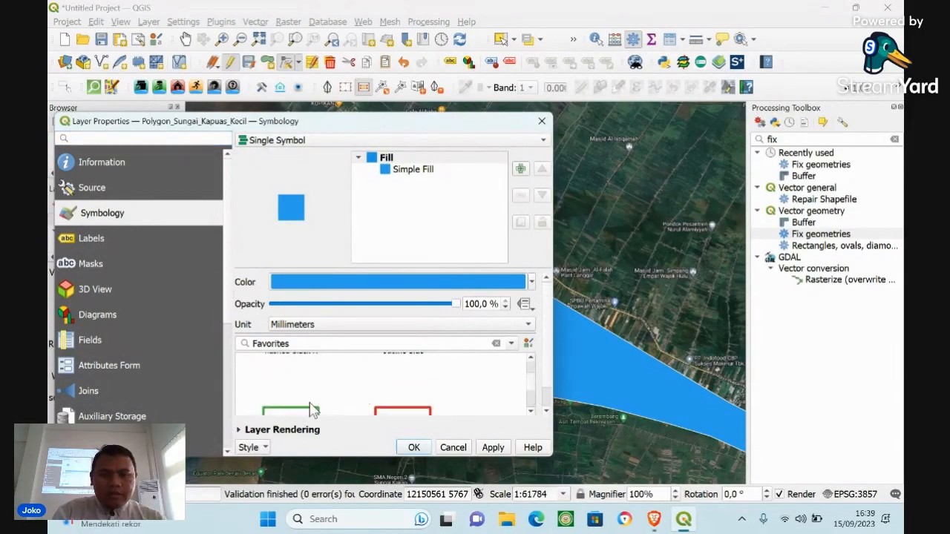
left_click(404, 416)
left_click(462, 283)
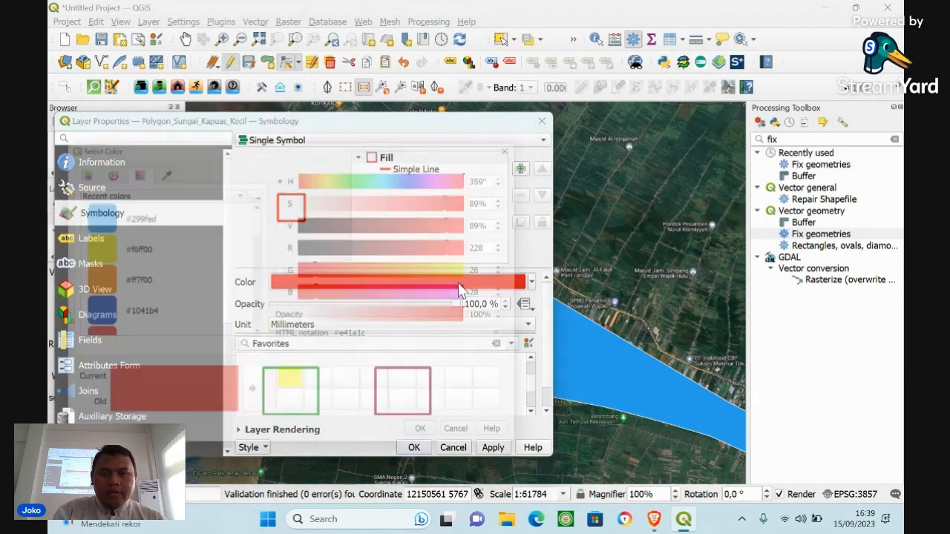
left_click(111, 247)
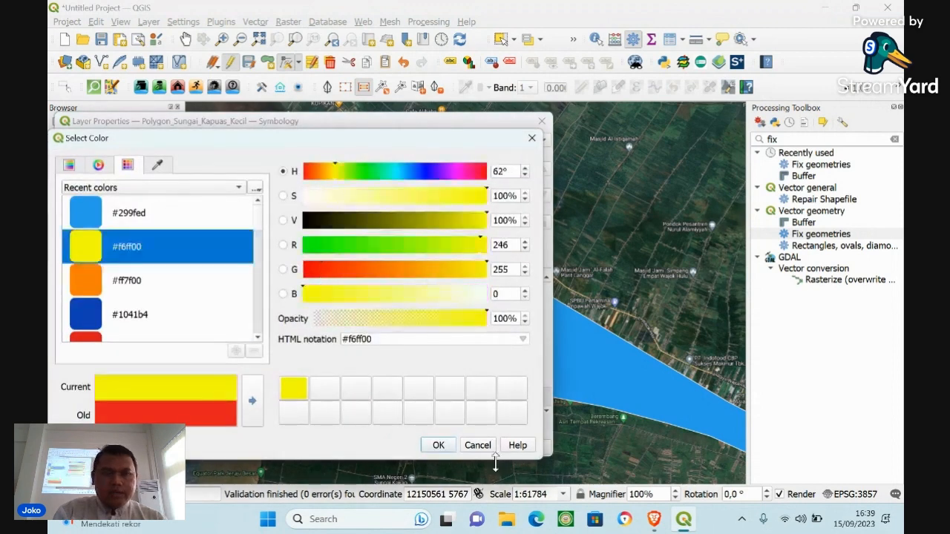
left_click(437, 445)
left_click(491, 447)
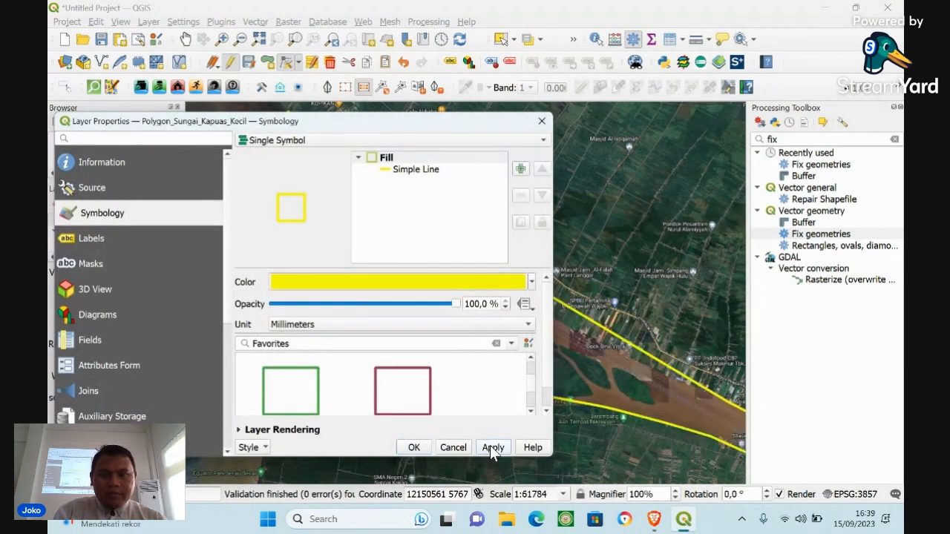
left_click(414, 448)
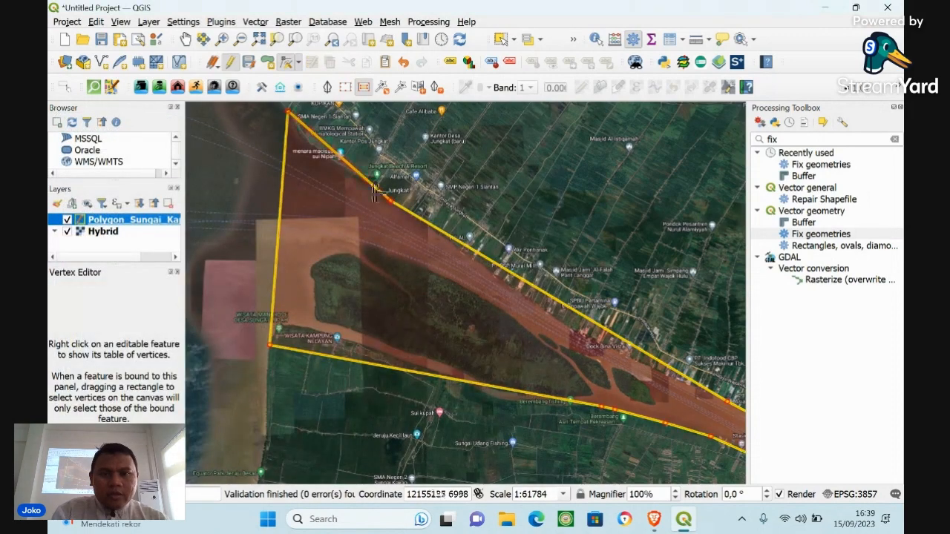
Reshape the north and south banks of the extended river polygon along the shoreline in the imagery with the Vertex Tool
left_click(342, 156)
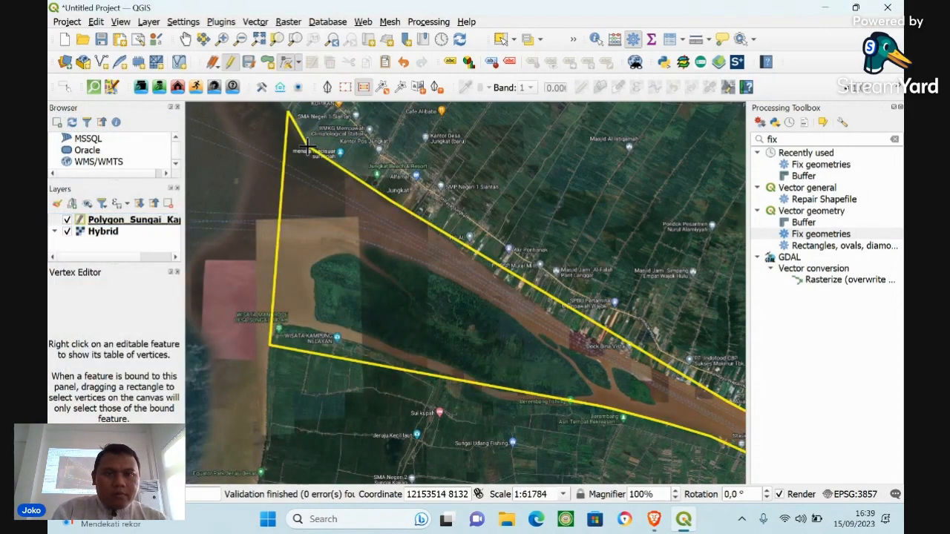
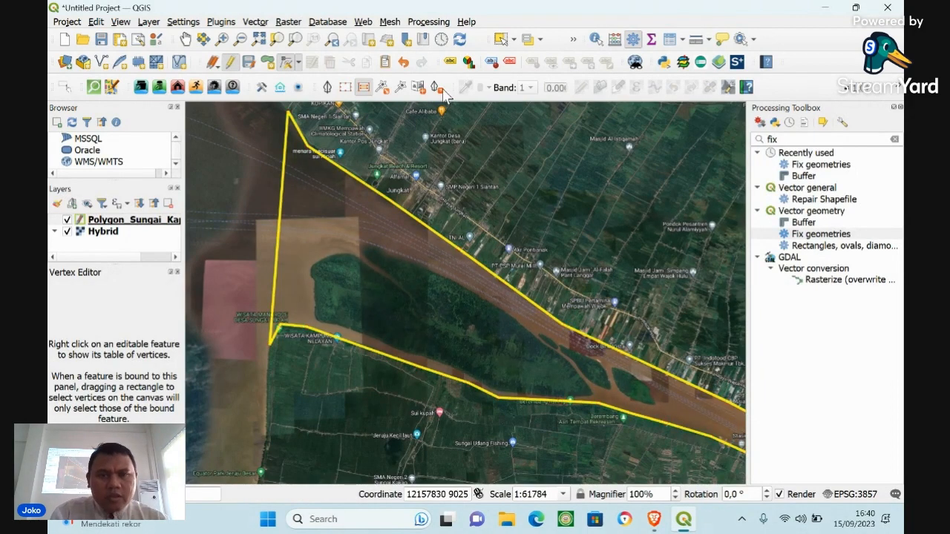
left_click(185, 38)
left_click_drag(587, 304, 356, 192)
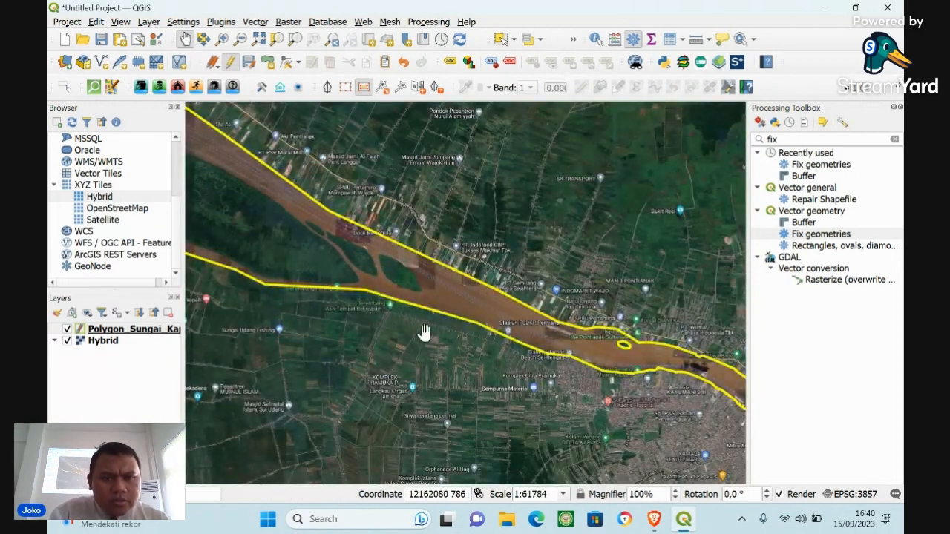
left_click(286, 63)
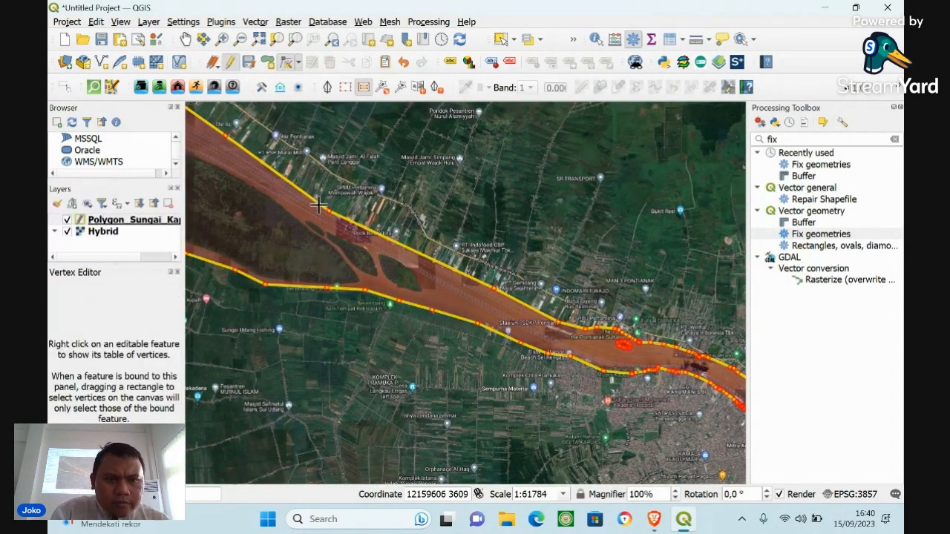
left_click(324, 288)
left_click(320, 290)
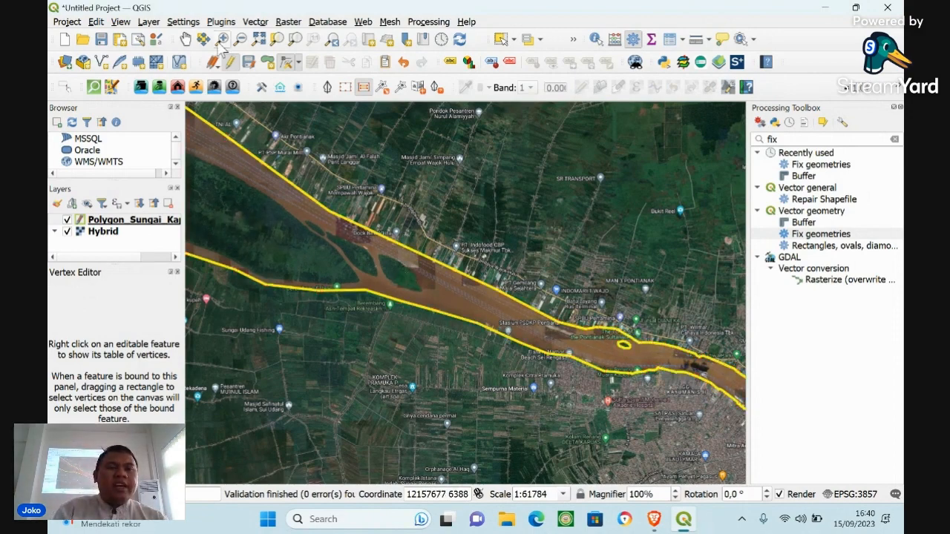
Cut a ring along the outline of the large island near the river mouth with Add Ring
left_click(185, 38)
left_click_drag(380, 222, 625, 304)
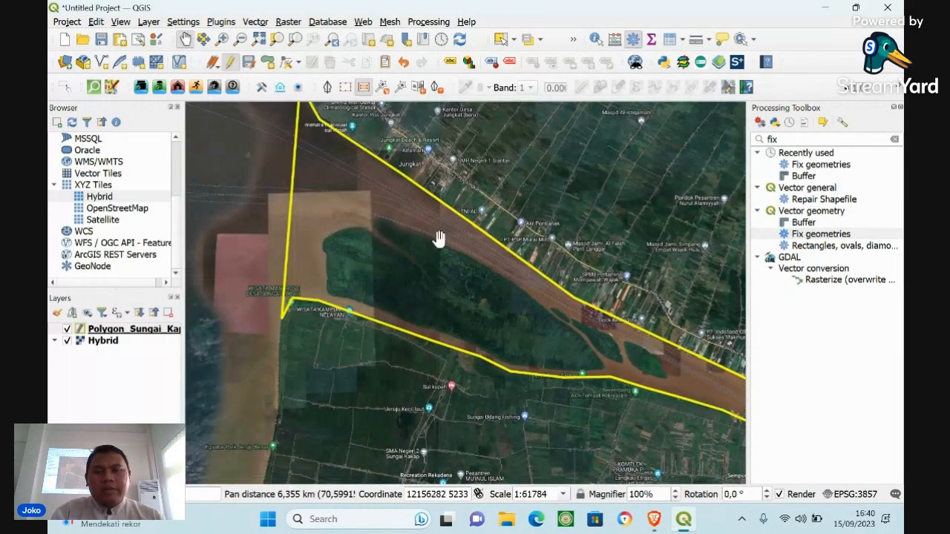
left_click_drag(631, 365, 558, 339)
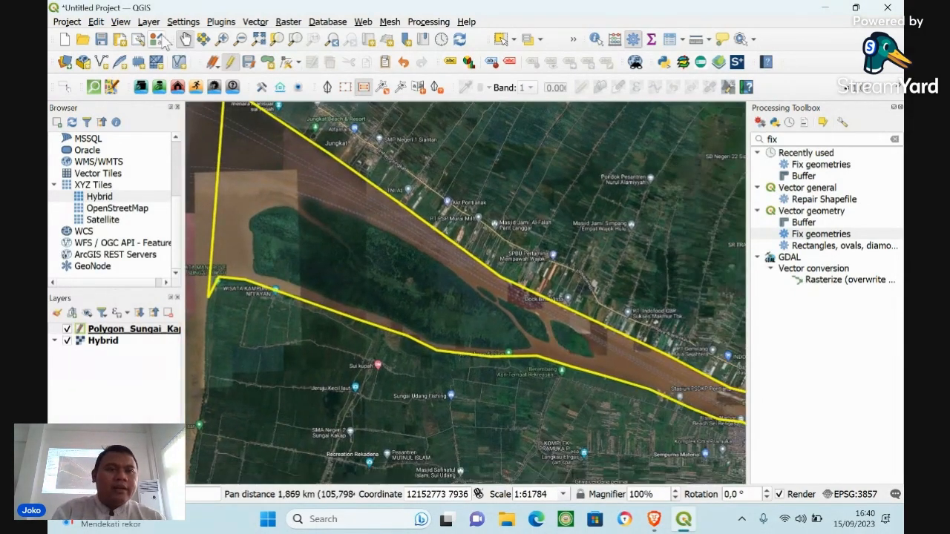
left_click(98, 21)
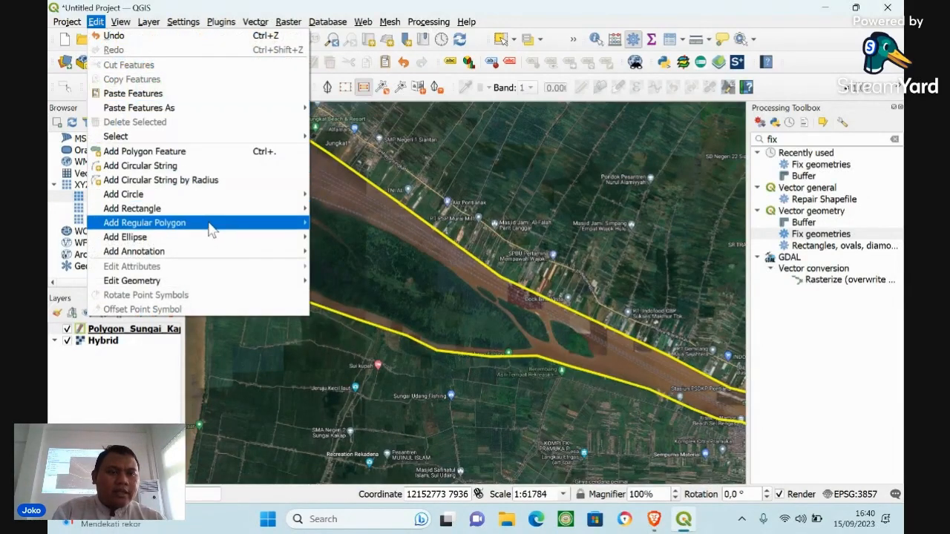
mouse_move(230, 256)
mouse_move(236, 288)
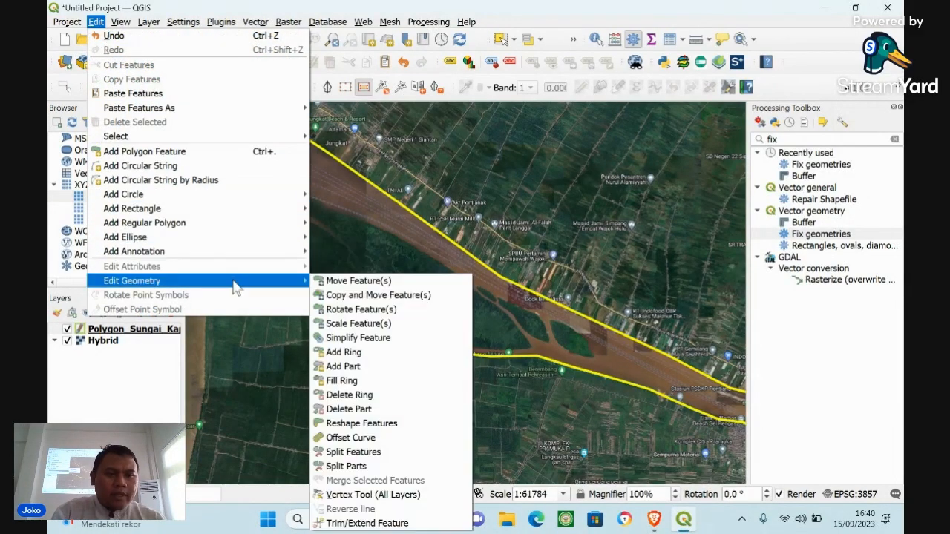
left_click(374, 355)
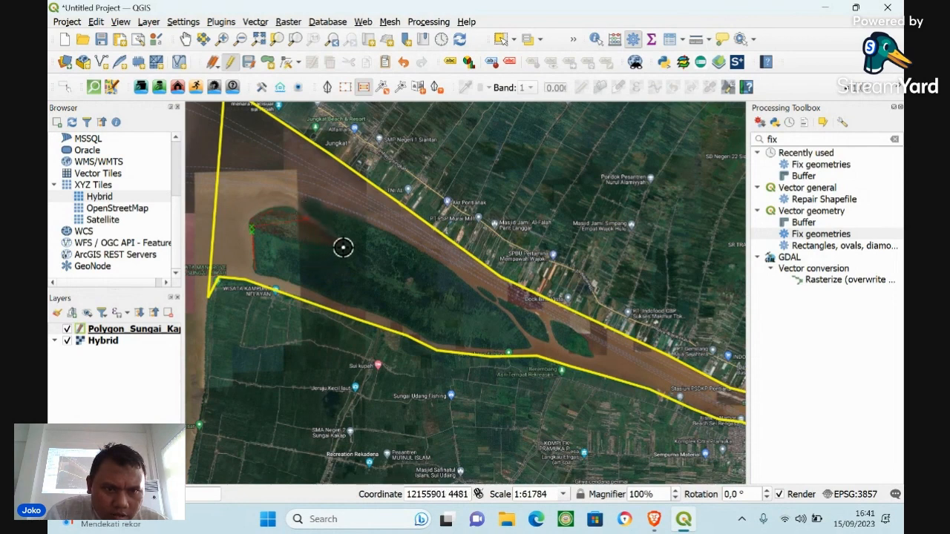
left_click(301, 207)
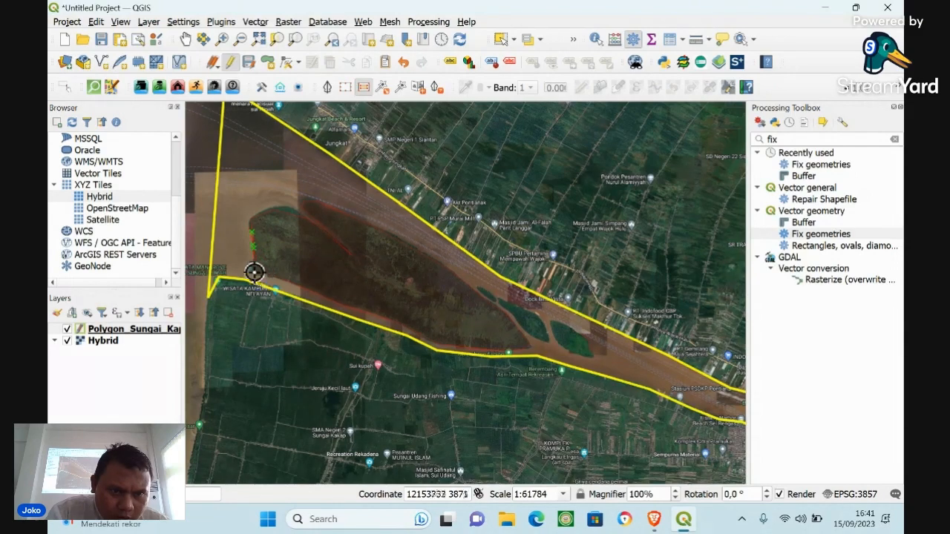
right_click(258, 271)
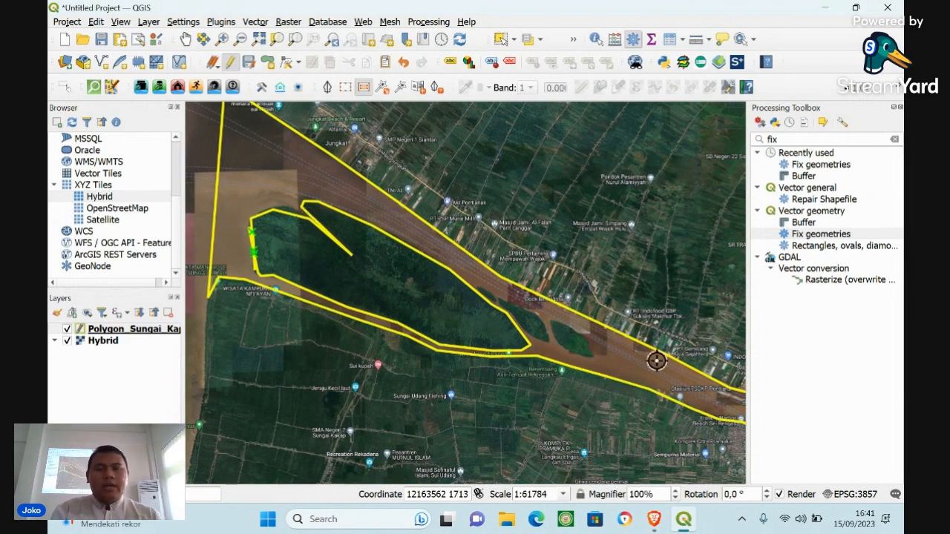
Cut a ring along the outline of the easternmost of the three small islands beside the large island with Add Ring
left_click(223, 39)
left_click_drag(464, 245, 616, 389)
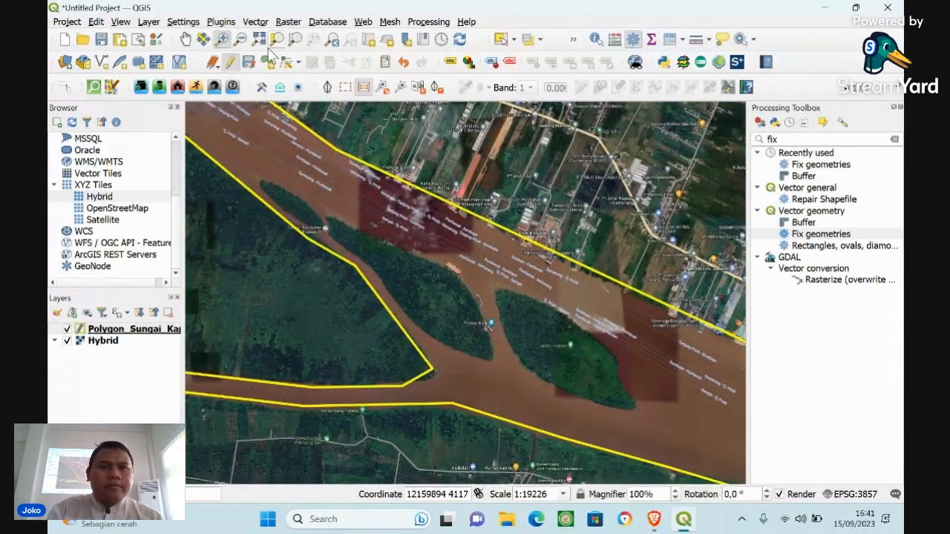
left_click(96, 21)
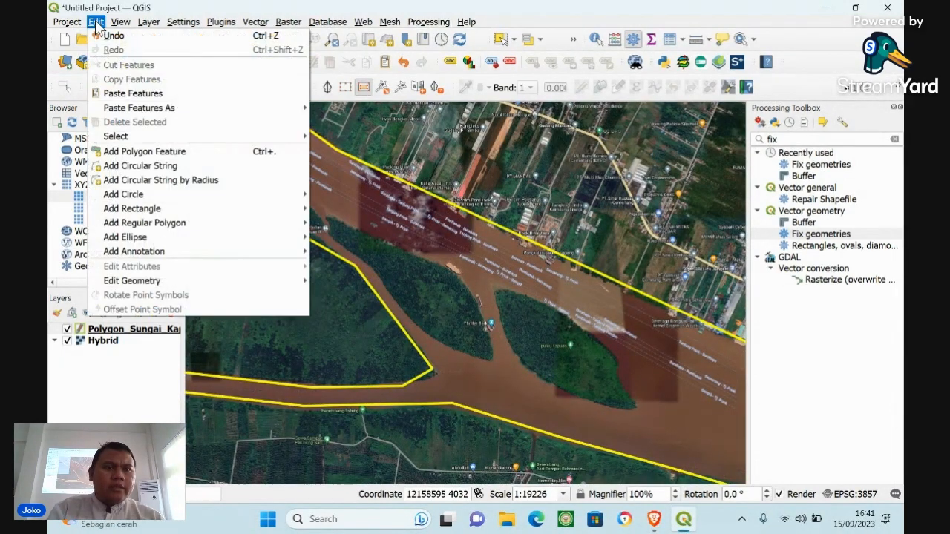
mouse_move(268, 281)
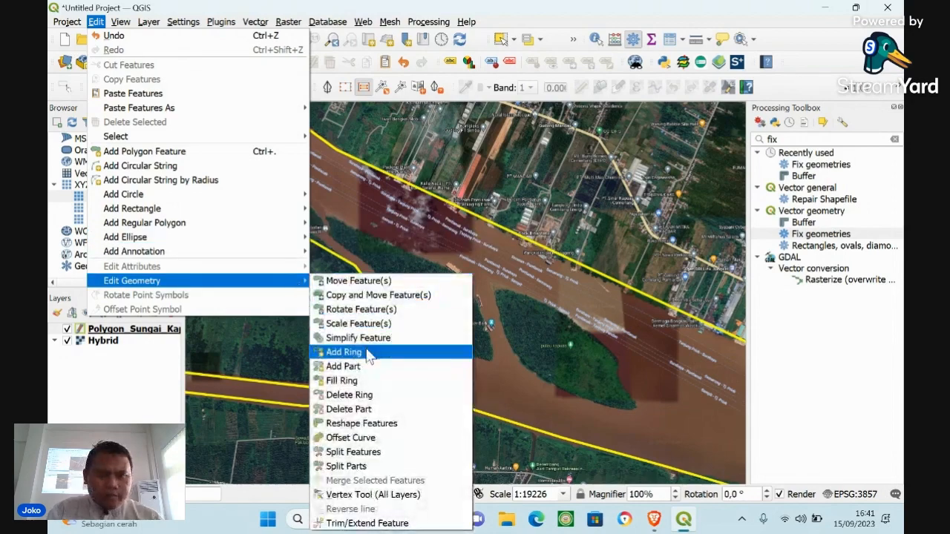
left_click(364, 352)
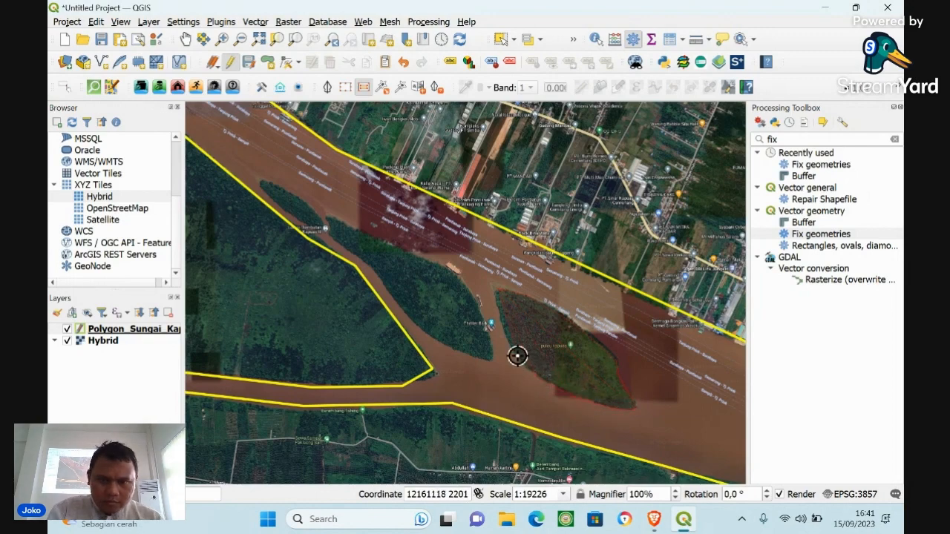
right_click(495, 293)
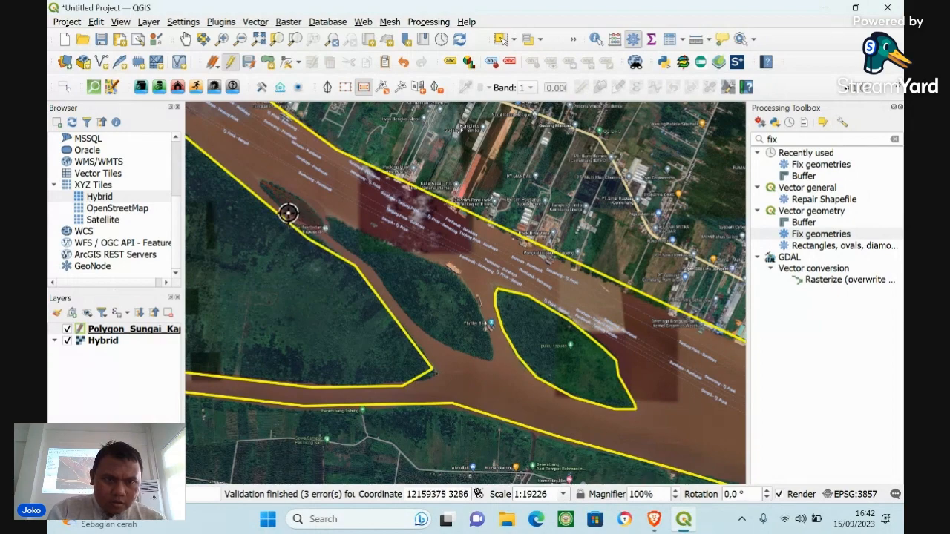
Cut rings along the outlines of the westernmost and middle small islands beside the large island with Add Ring
right_click(260, 185)
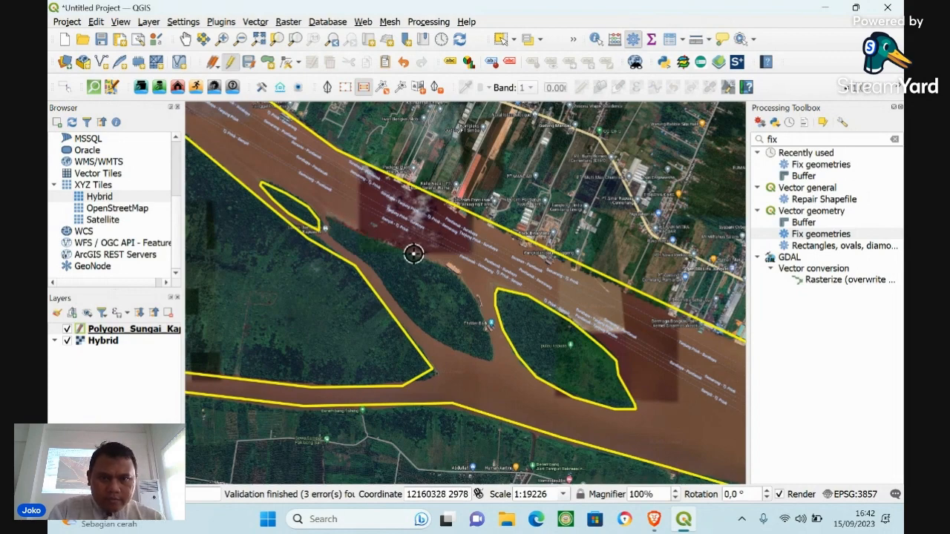
left_click(448, 269)
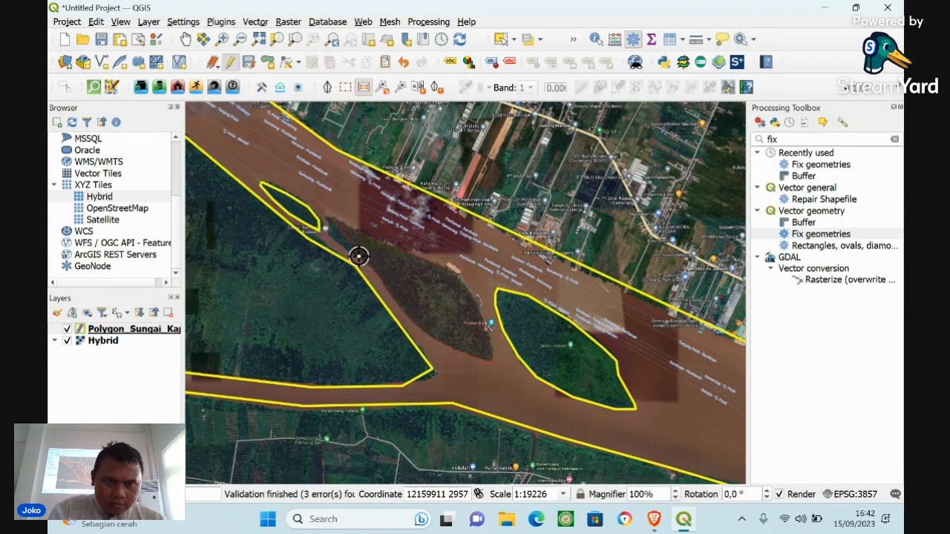
right_click(327, 216)
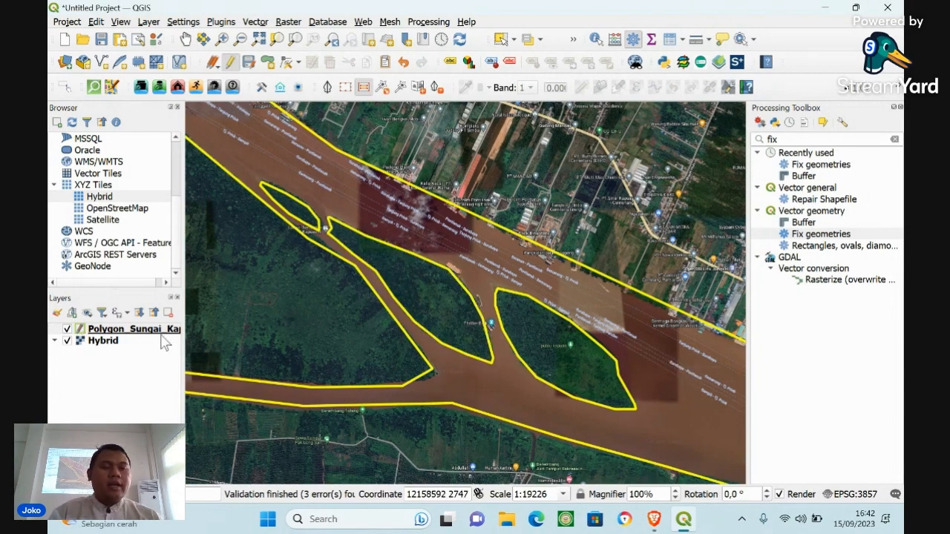
Restyle the river polygon layer with the plain grey Simple Fill symbol from the Favorites presets
right_click(134, 336)
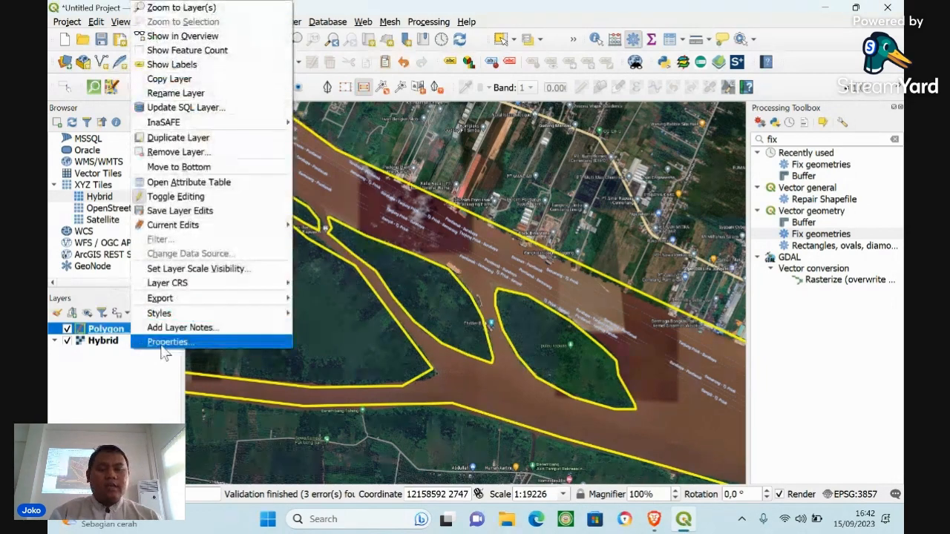
left_click(163, 346)
left_click(445, 170)
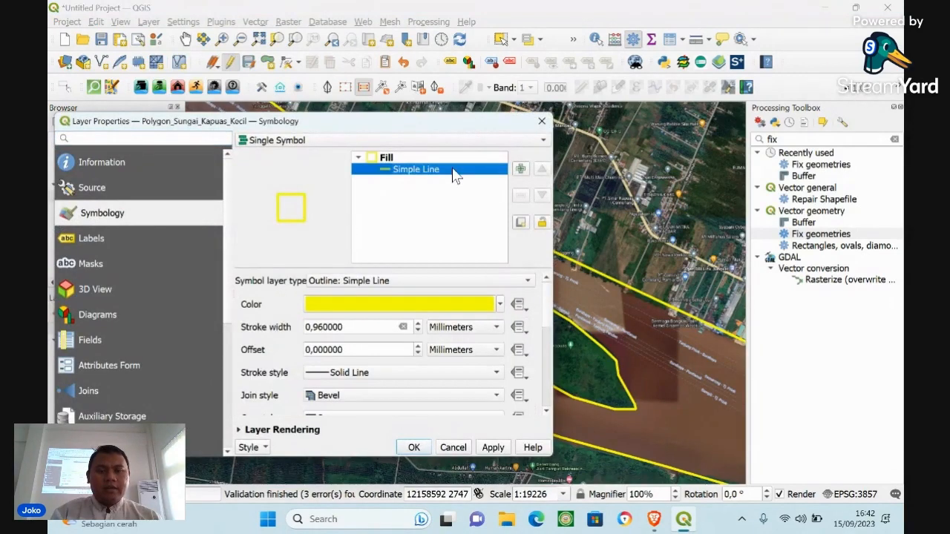
left_click(383, 159)
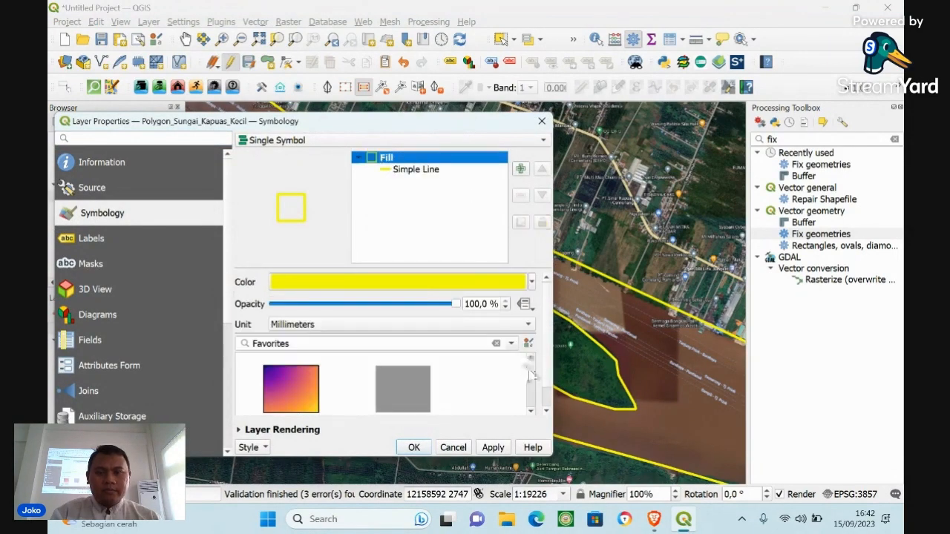
left_click_drag(530, 369, 532, 360)
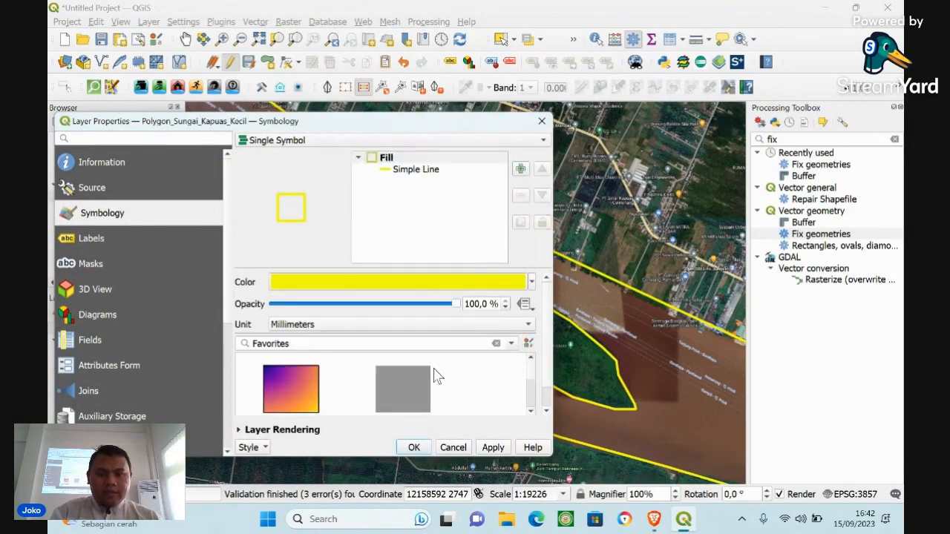
left_click(407, 380)
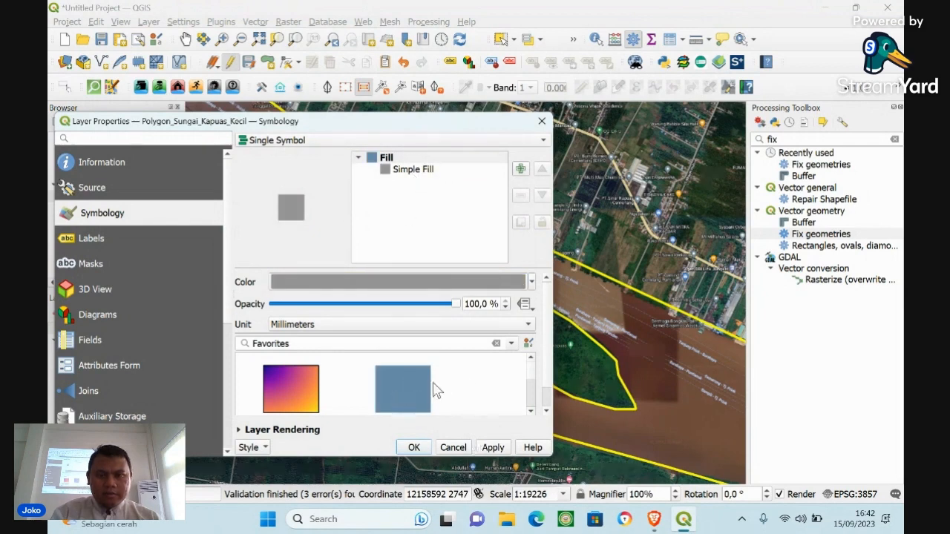
left_click(492, 447)
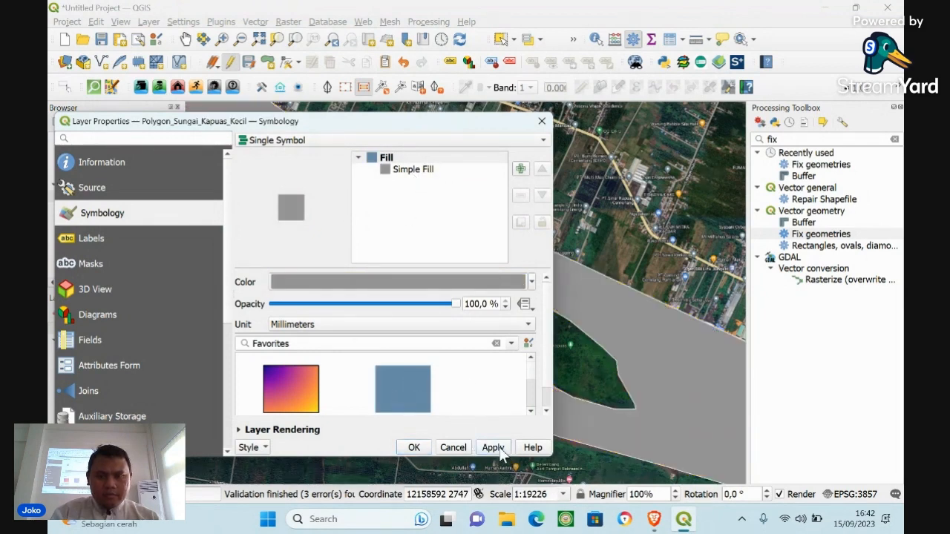
left_click(414, 447)
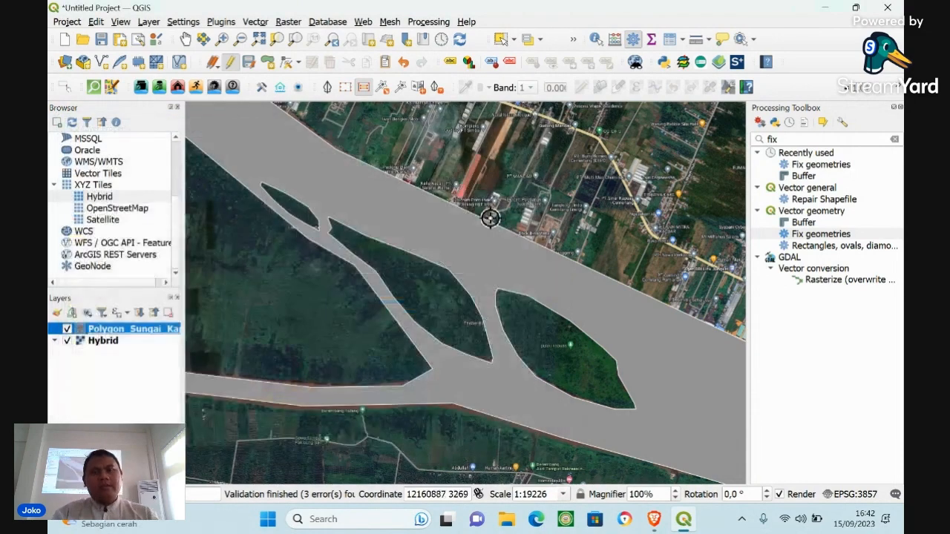
Remove the self-crossing sliver on the large island's west edge by moving and deleting the stray ring vertices with the Vertex Tool
left_click(245, 35)
left_click(562, 282)
left_click(646, 346)
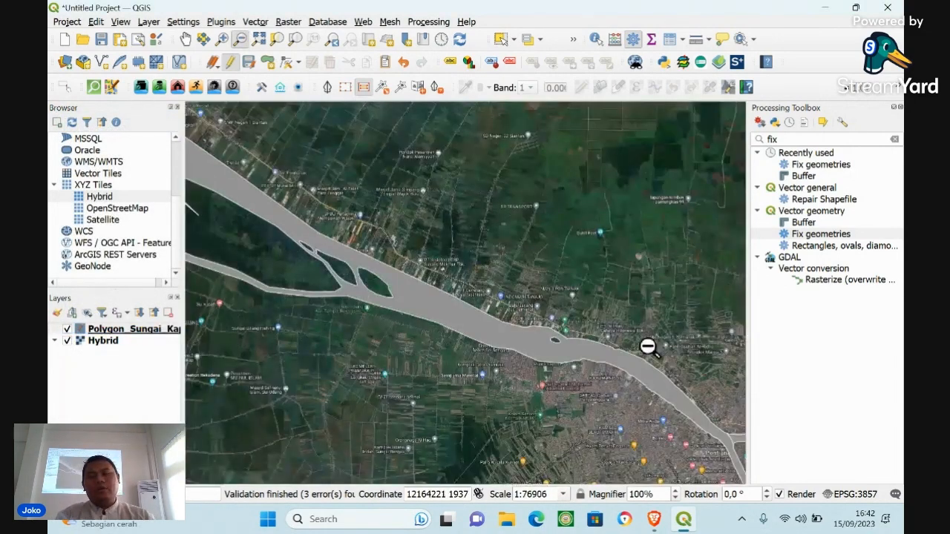
left_click(420, 278)
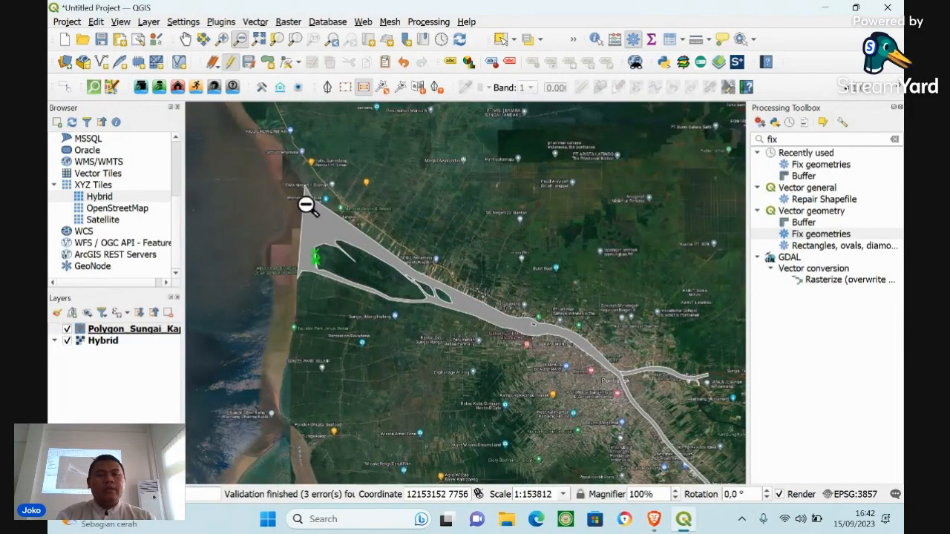
left_click(223, 40)
left_click_drag(284, 220, 355, 296)
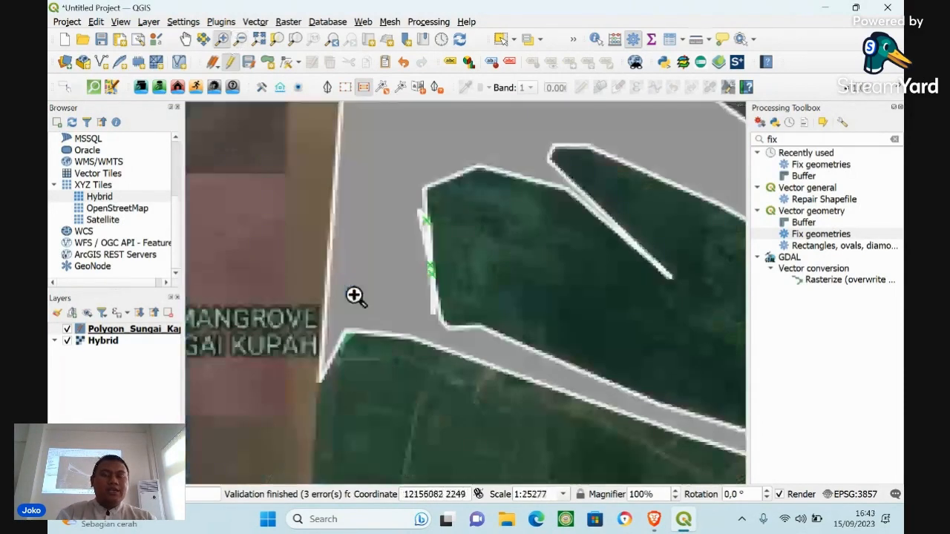
left_click_drag(396, 193, 507, 349)
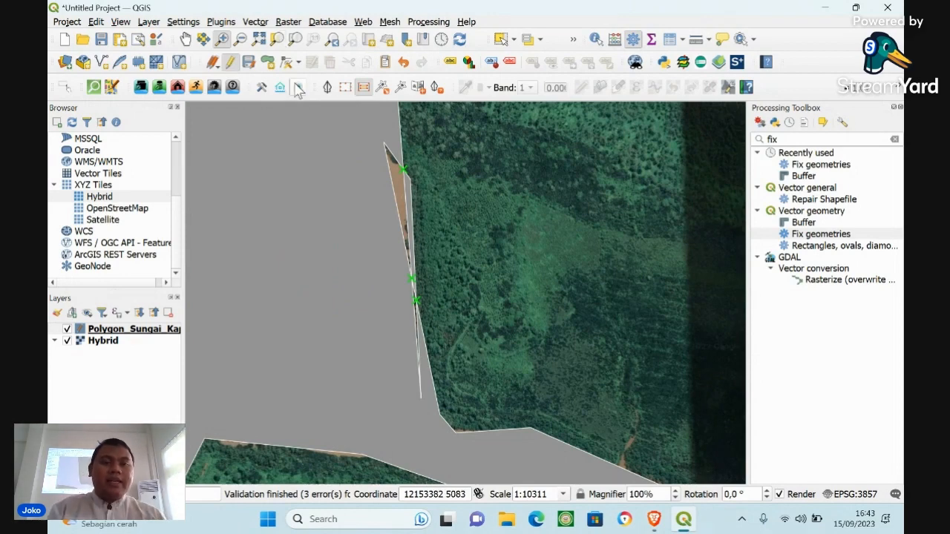
left_click(288, 62)
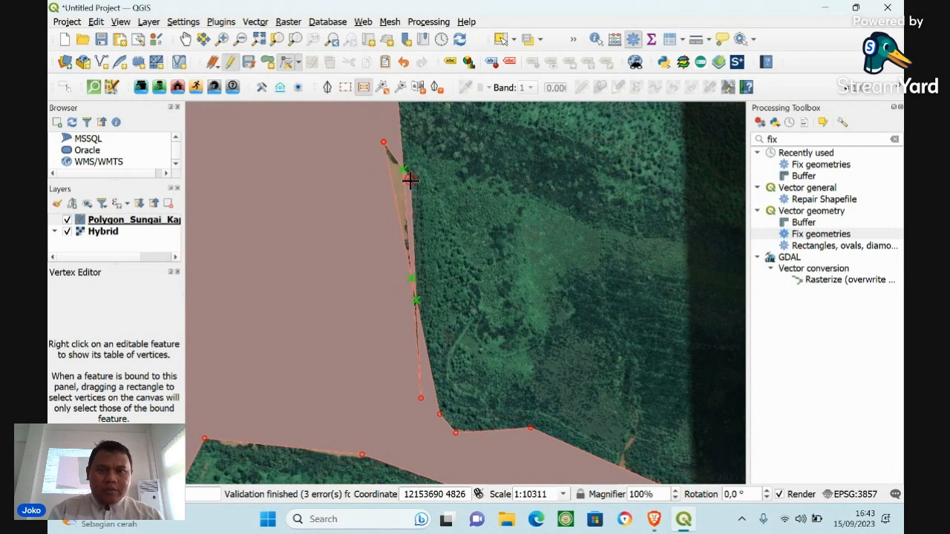
left_click(410, 179)
left_click(345, 181)
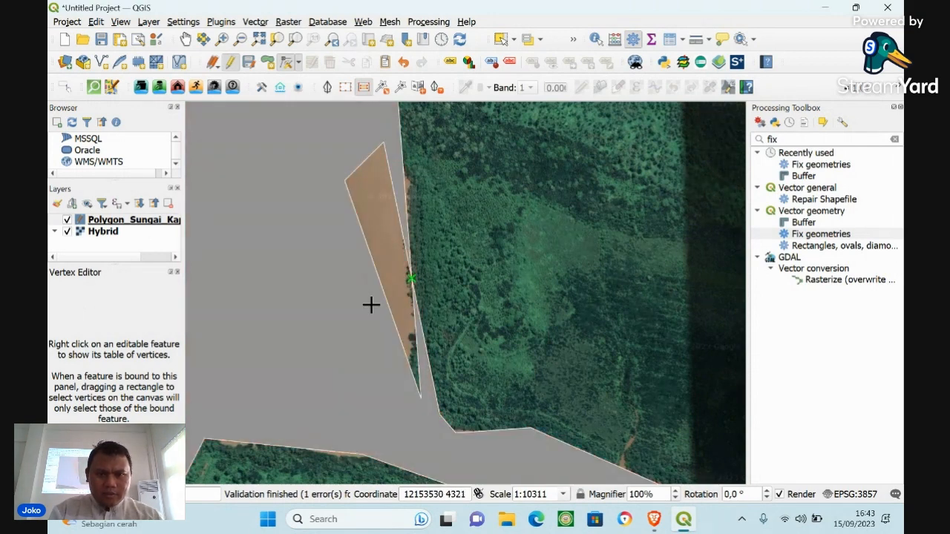
left_click(375, 415)
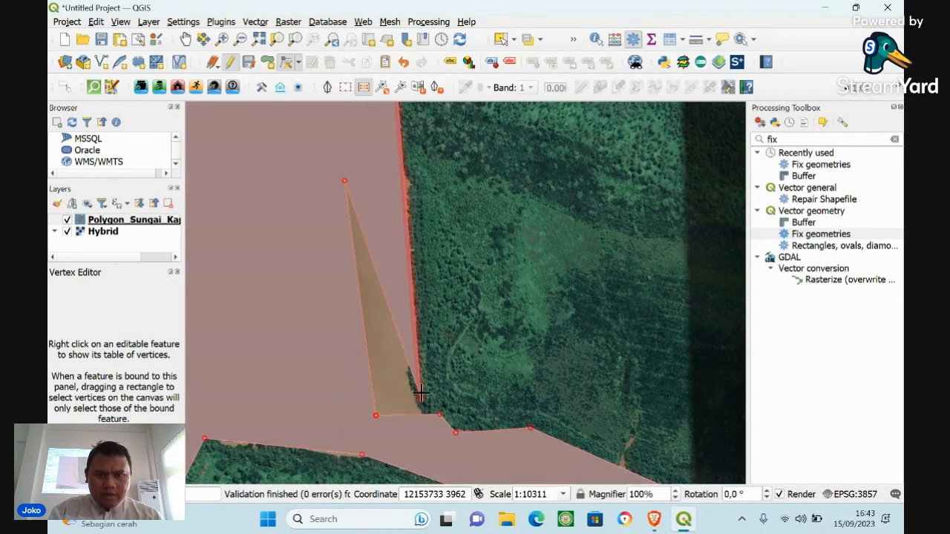
left_click(413, 396)
left_click(403, 171)
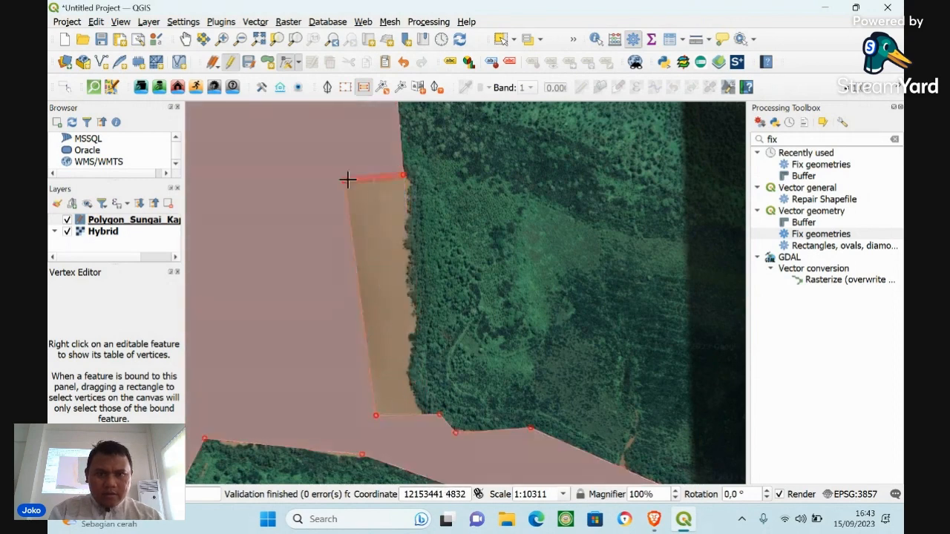
key("Delete")
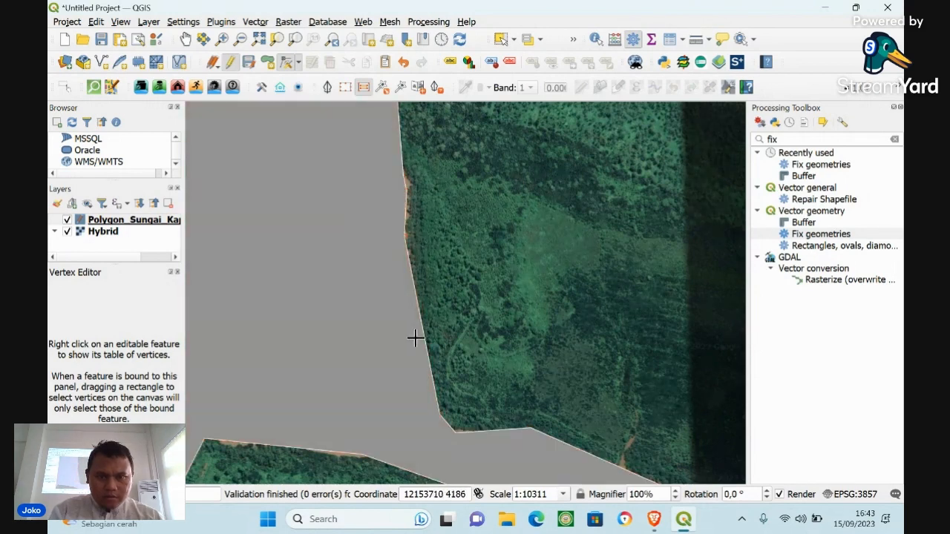
Add and move ring vertices so the large island's southwest edge and corner follow the shoreline in the imagery
double_click(415, 338)
left_click(438, 412)
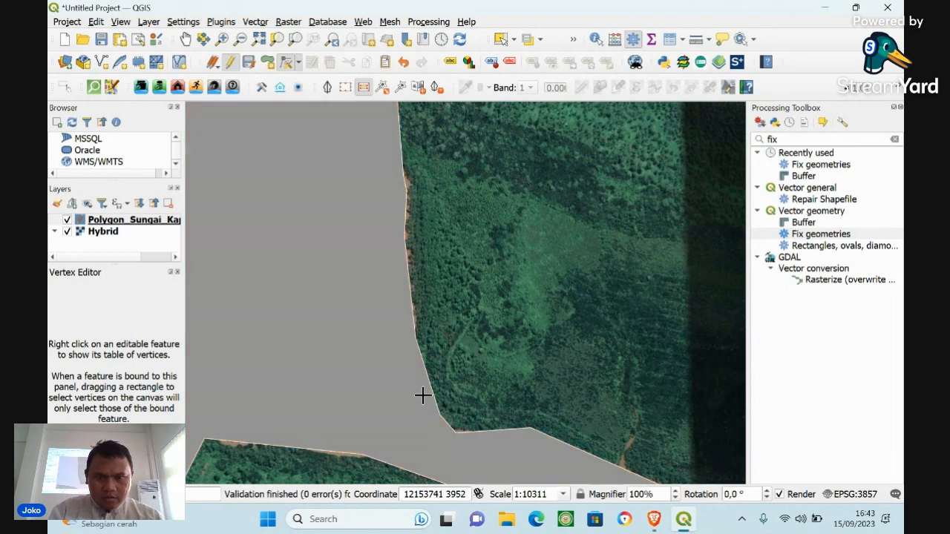
left_click(419, 391)
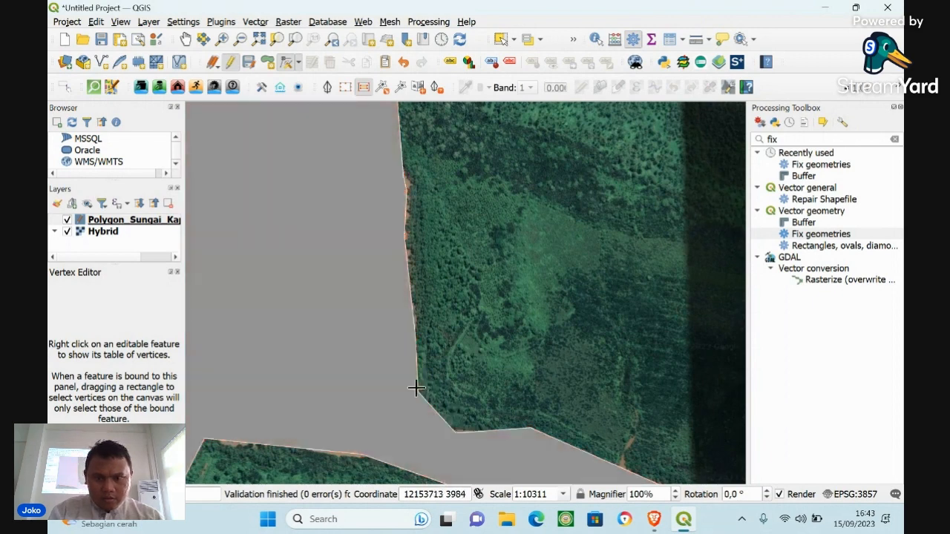
left_click(412, 374)
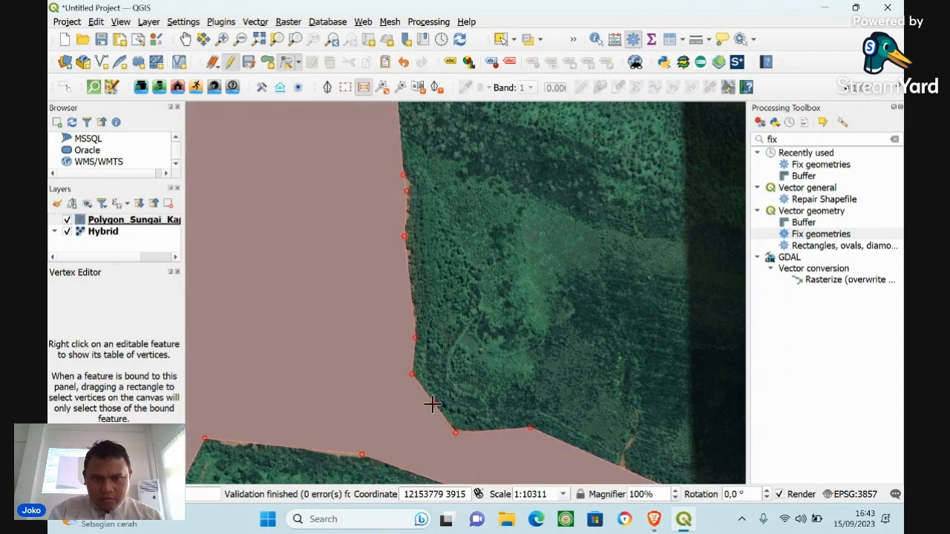
left_click(432, 403)
left_click(420, 409)
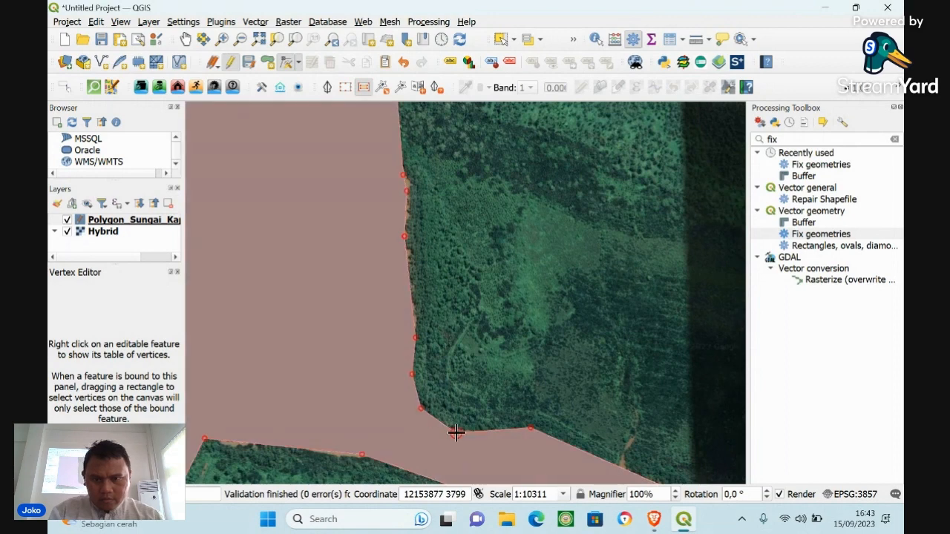
left_click(450, 430)
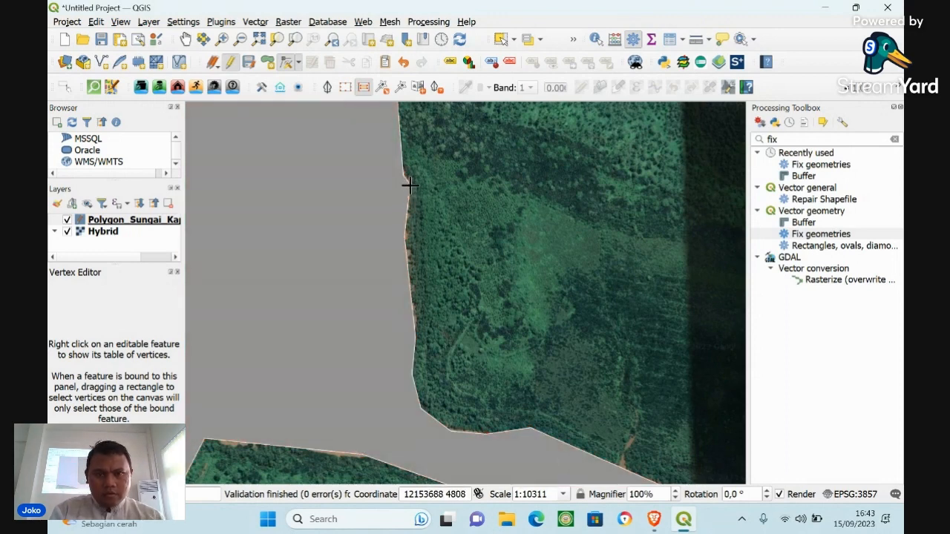
Reshape the spike at the large island's northwest corner to the shoreline in the imagery with the Vertex Tool
left_click(240, 39)
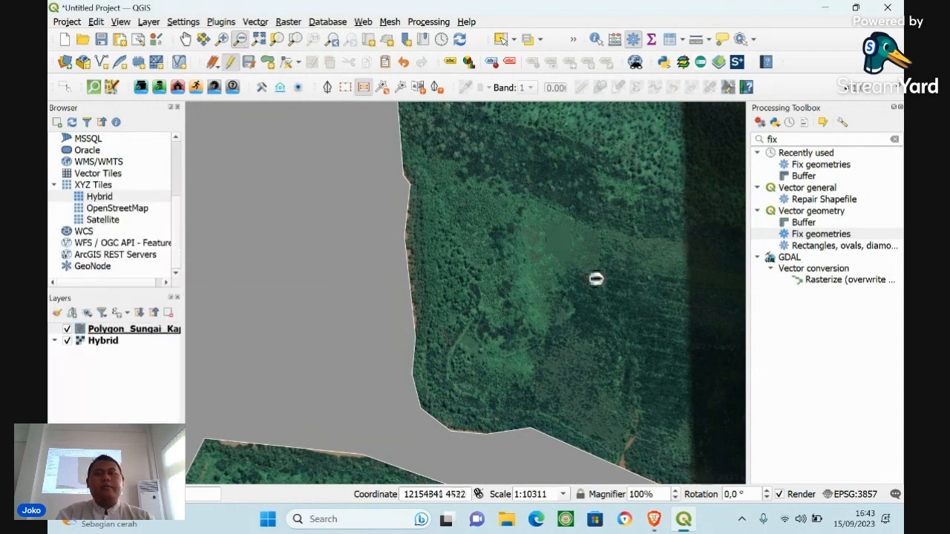
left_click(596, 279)
left_click(703, 318)
left_click(660, 351)
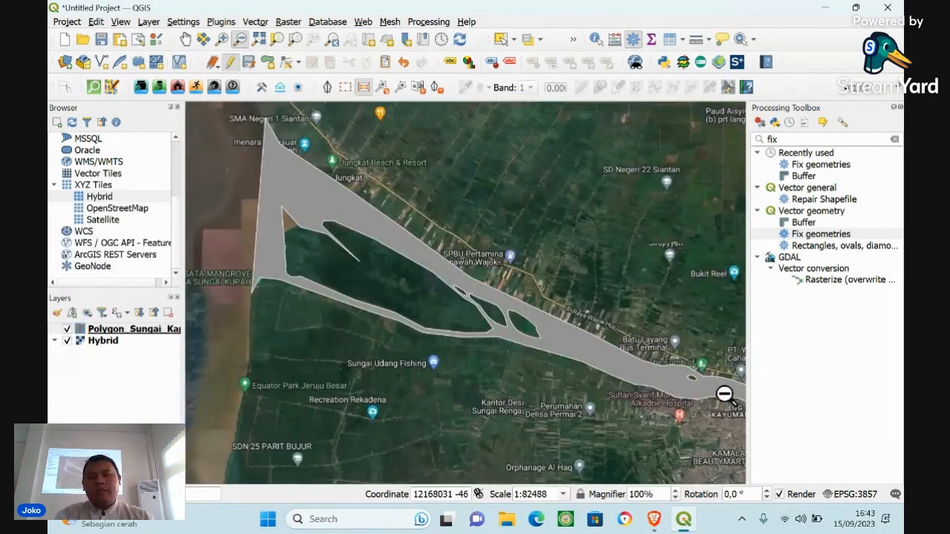
left_click(723, 395)
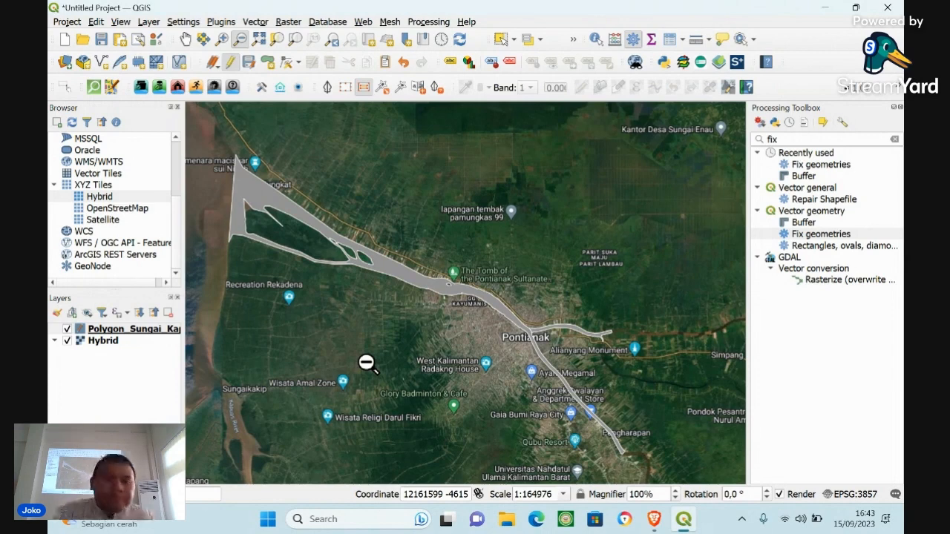
left_click(222, 39)
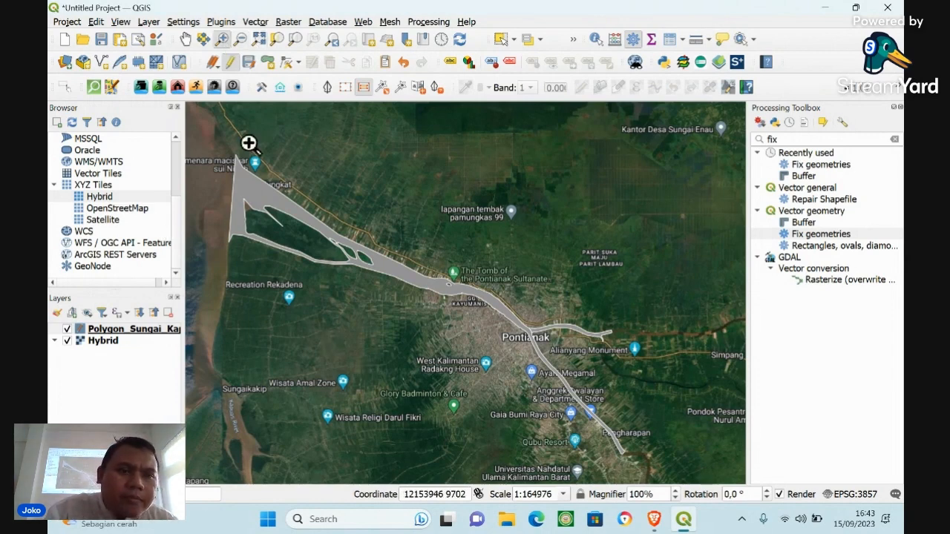
left_click_drag(220, 174, 297, 259)
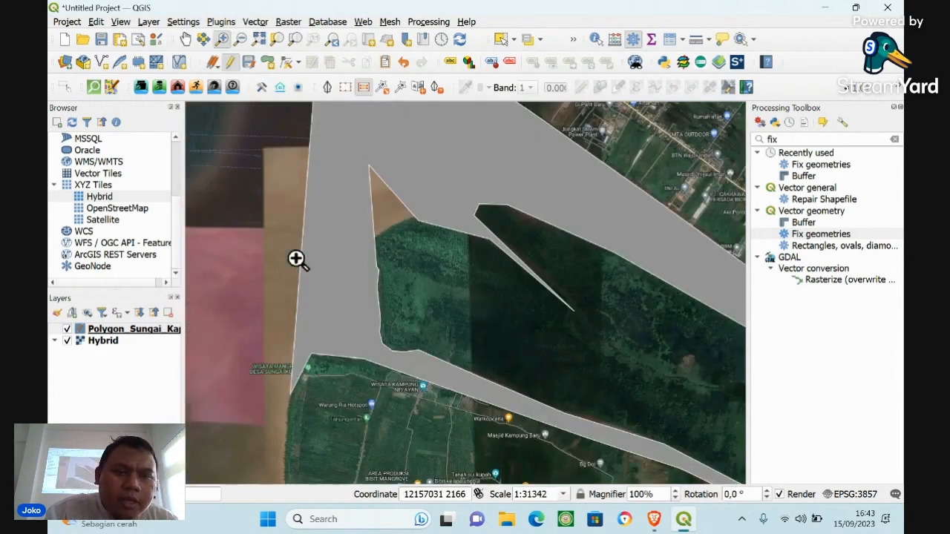
left_click(287, 62)
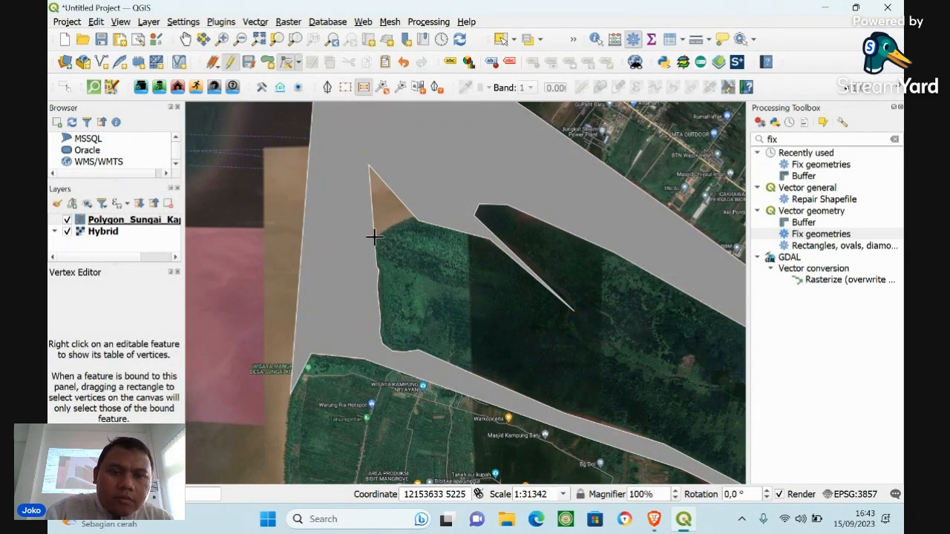
left_click(390, 224)
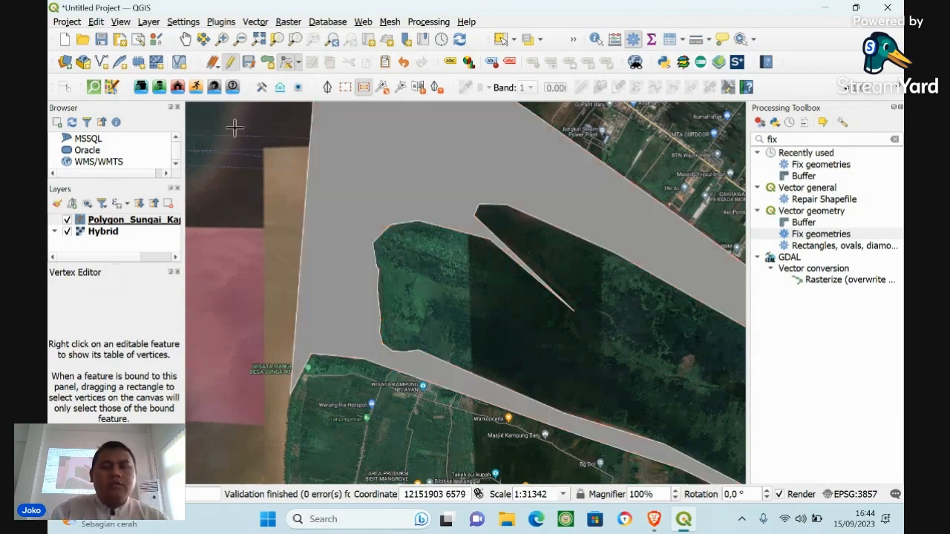
Bring the whole river polygon into view and hide the Hybrid basemap layer
left_click(239, 38)
left_click(526, 240)
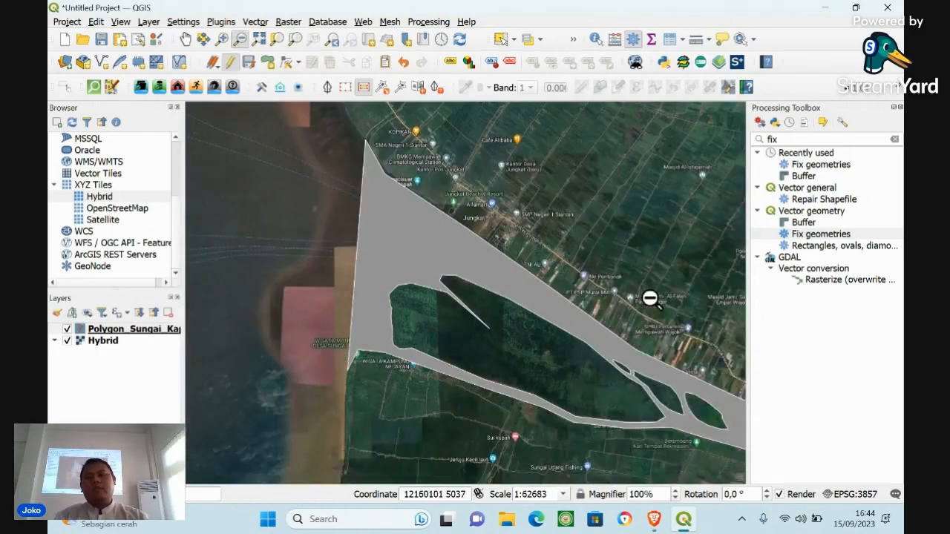
left_click(657, 312)
left_click(522, 305)
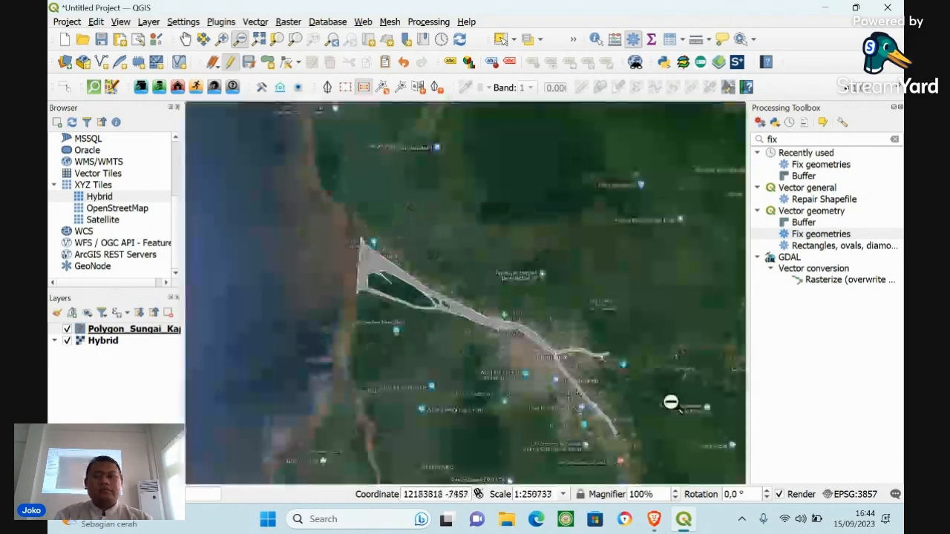
left_click(67, 341)
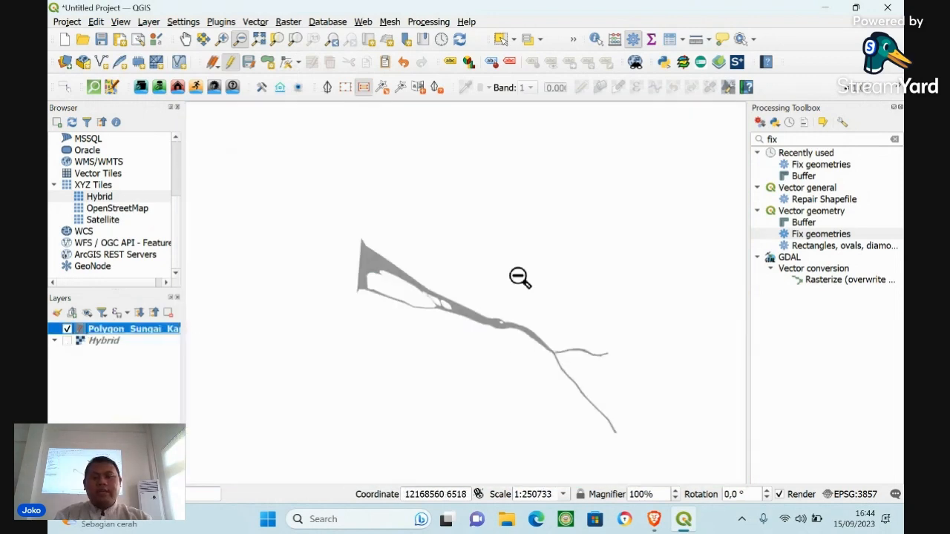
Set the river polygon layer's Simple Fill color to blue #1041b4
right_click(133, 334)
left_click(163, 340)
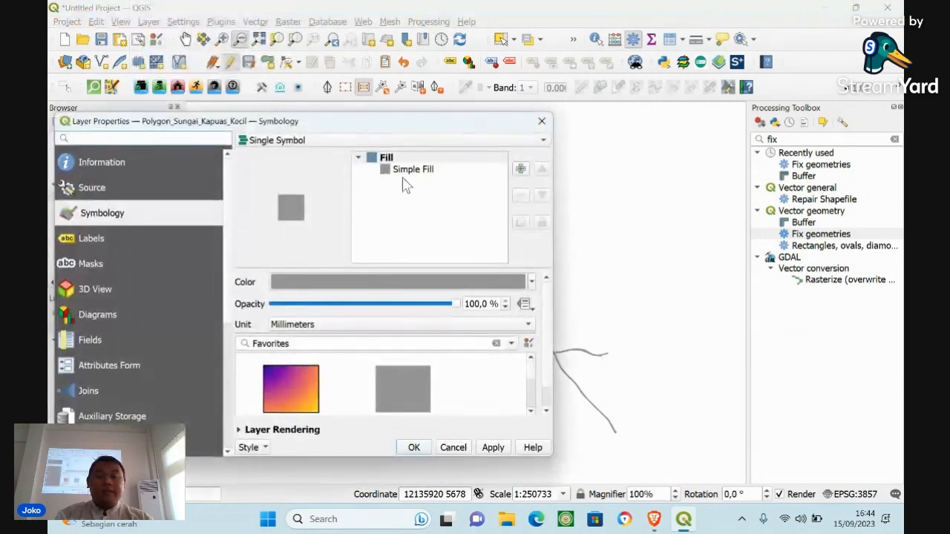
left_click(406, 171)
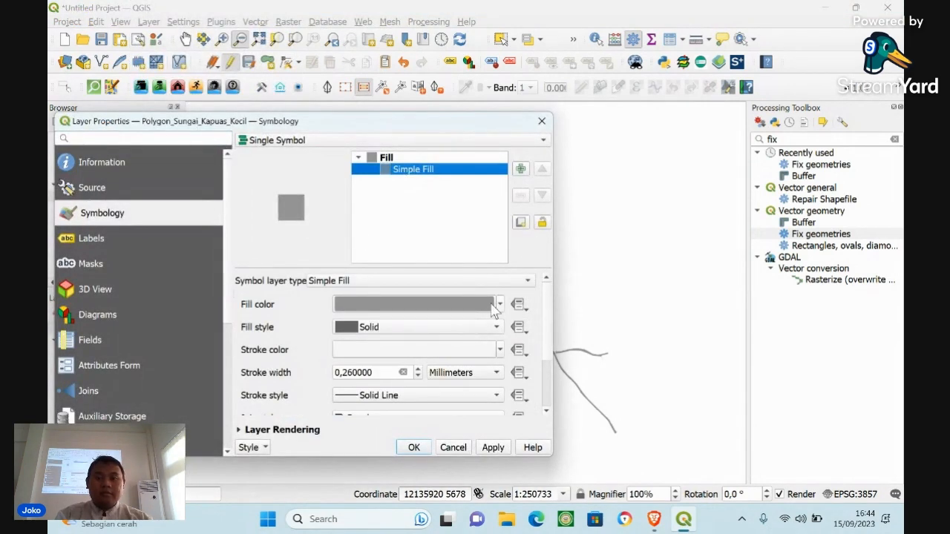
left_click(460, 304)
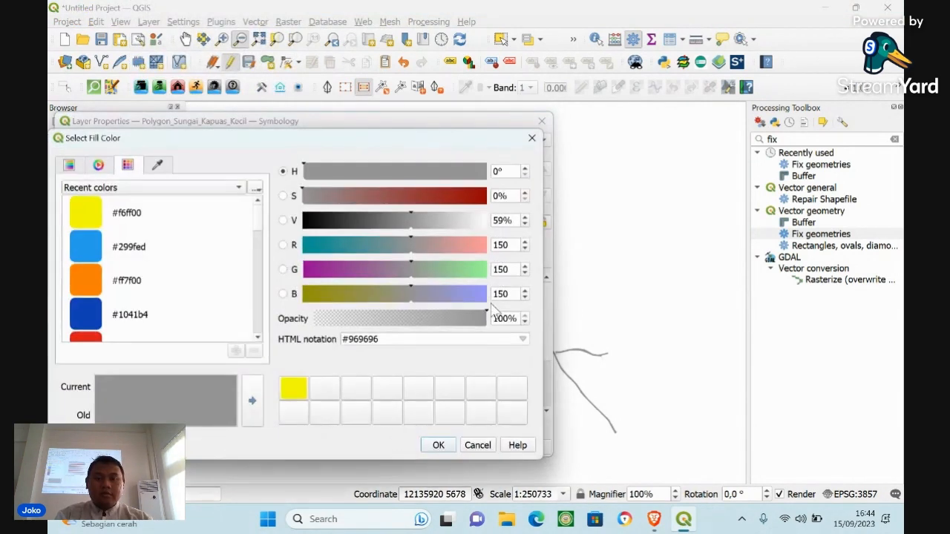
left_click(97, 313)
left_click(438, 445)
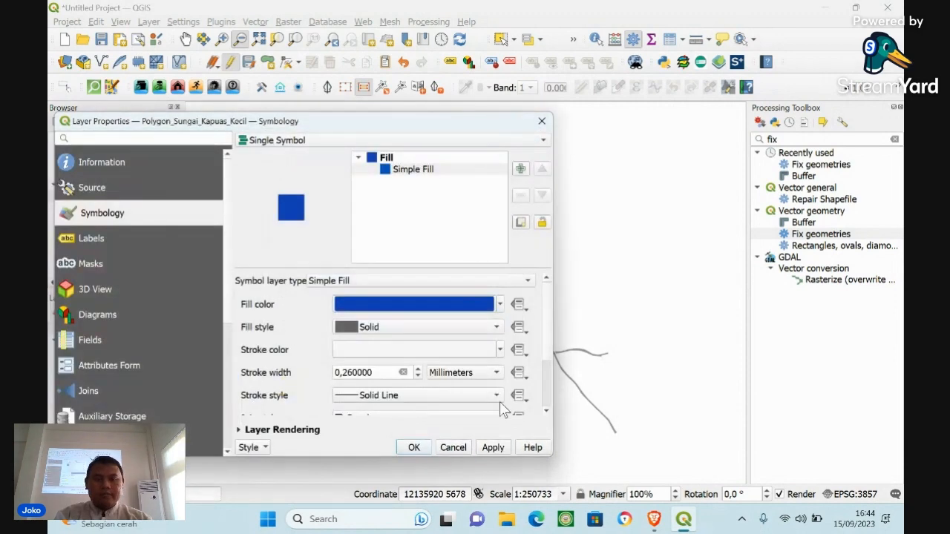
left_click(493, 447)
left_click(415, 452)
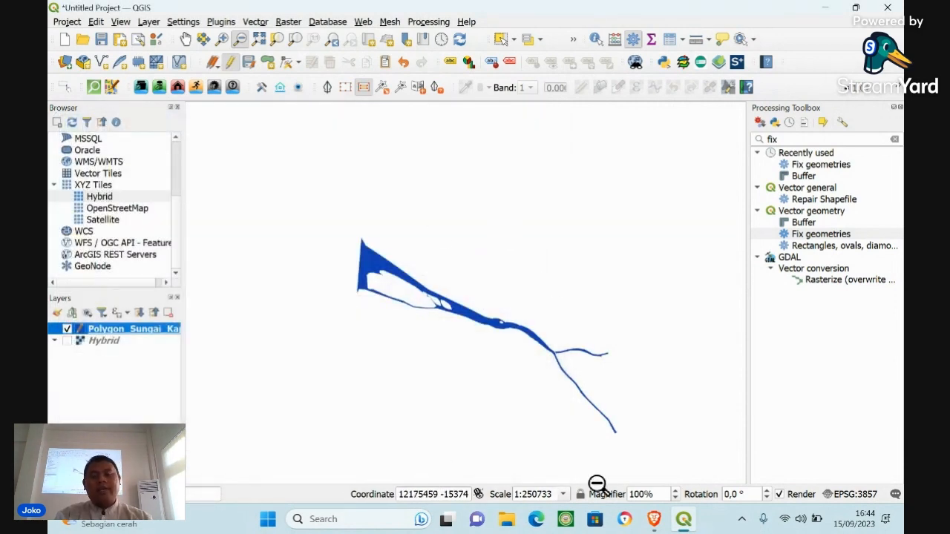